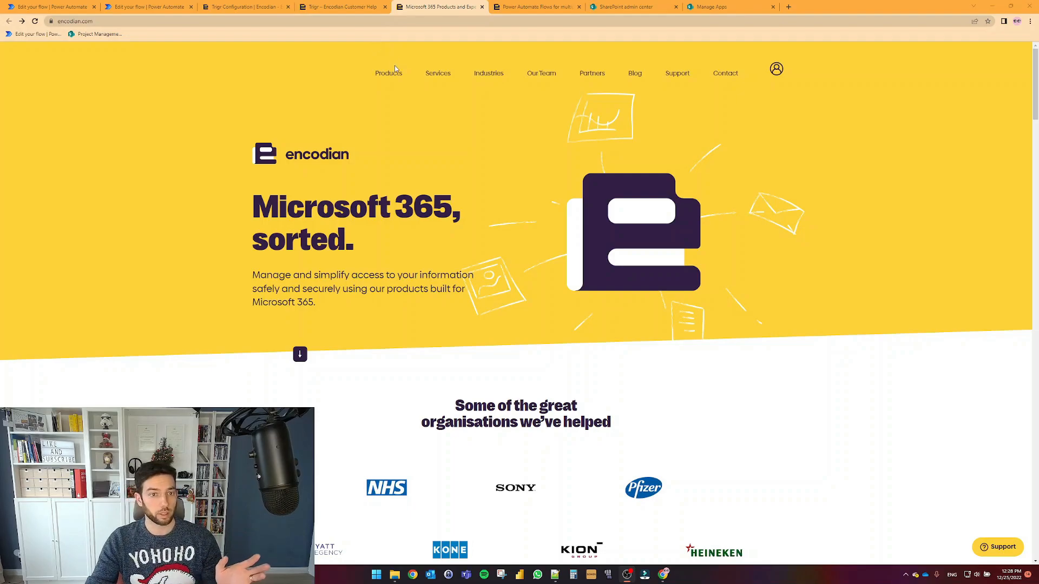
Step: Close the Encodian home page and view the article on deploying a Power Automate flow to multiple SharePoint libraries or lists
{"action": "mouse_move", "coordinate": [392, 73]}
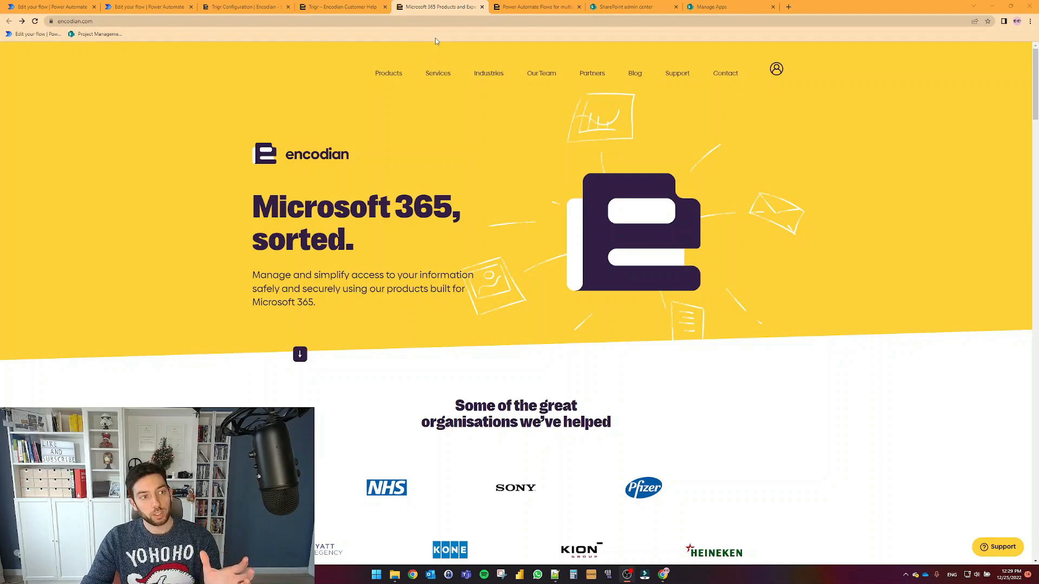
{"action": "left_click", "coordinate": [482, 7]}
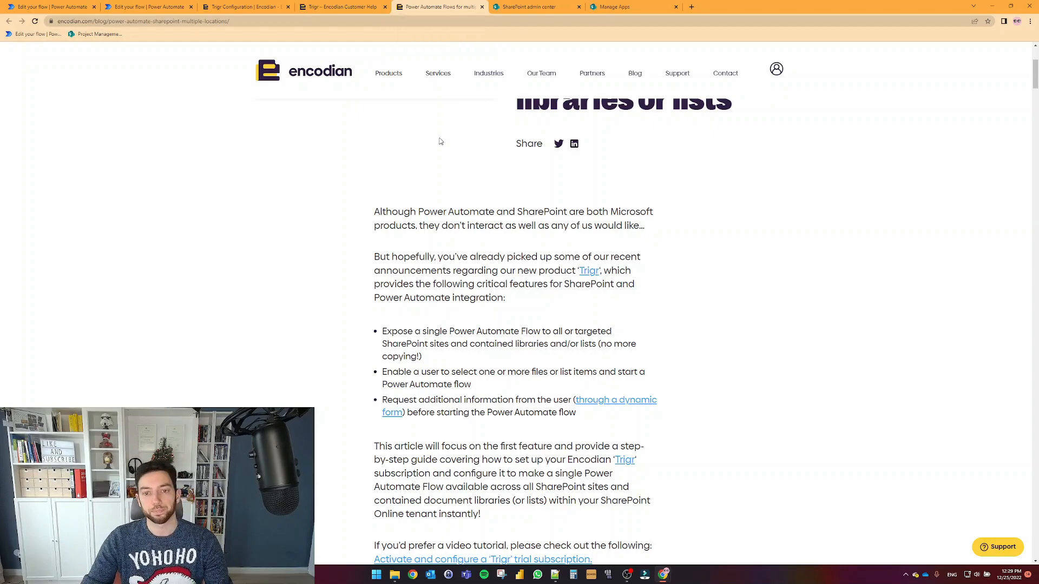
{"action": "scroll", "coordinate": [441, 142], "scroll_direction": "up", "scroll_amount": 4}
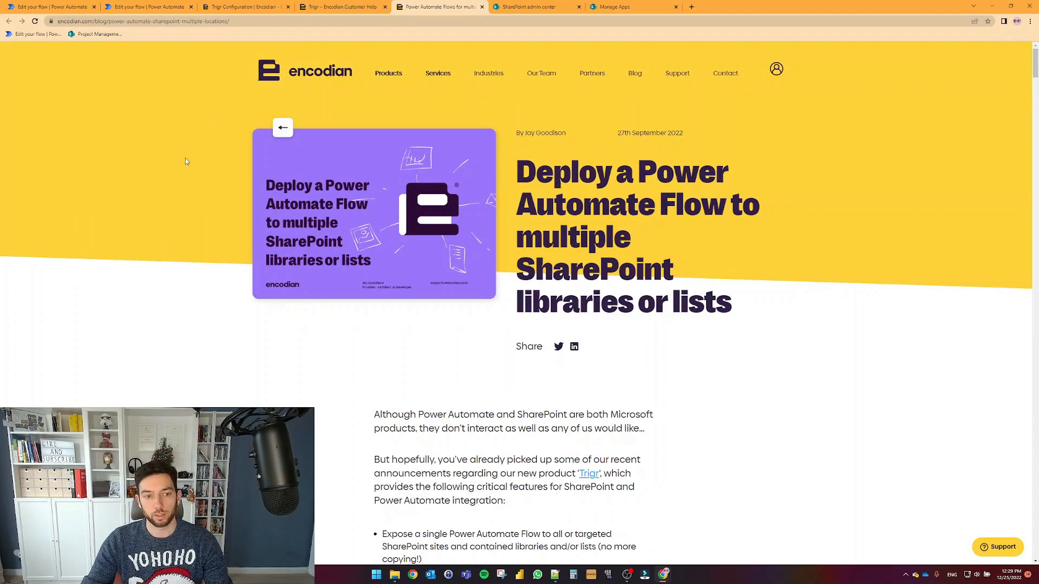
{"action": "scroll", "coordinate": [253, 179], "scroll_direction": "down", "scroll_amount": 9}
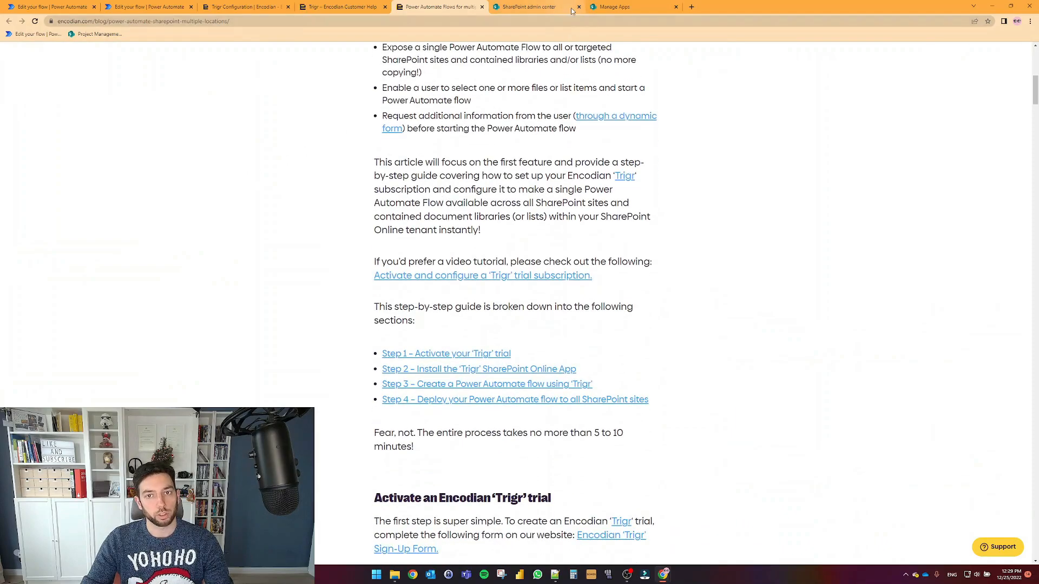
Step: Separate the SharePoint admin center into its own window and place it side by side with the Encodian article
{"action": "left_click_drag", "start_coordinate": [530, 7], "coordinate": [812, 124]}
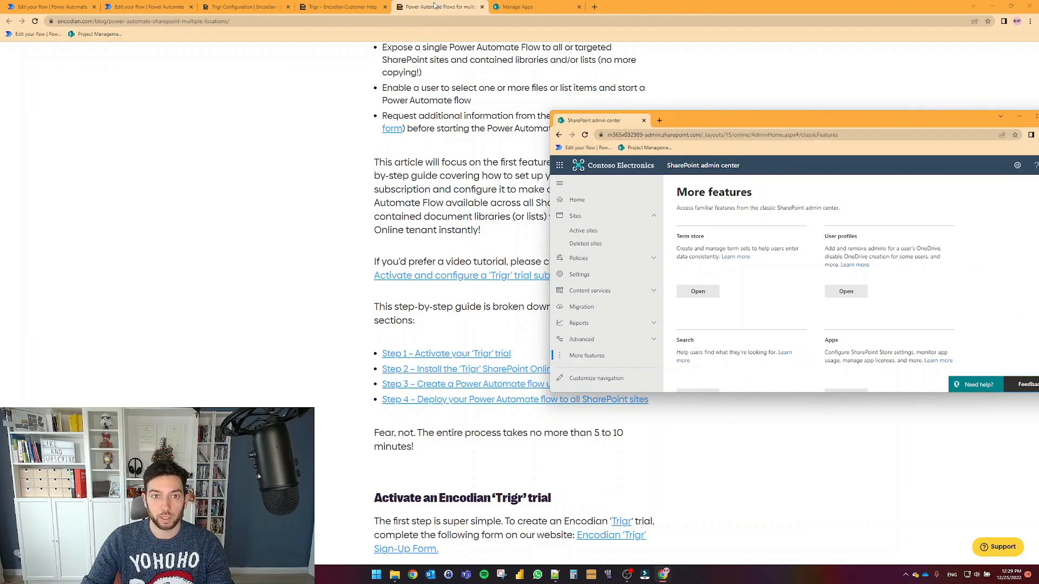
{"action": "key", "text": "super+Right"}
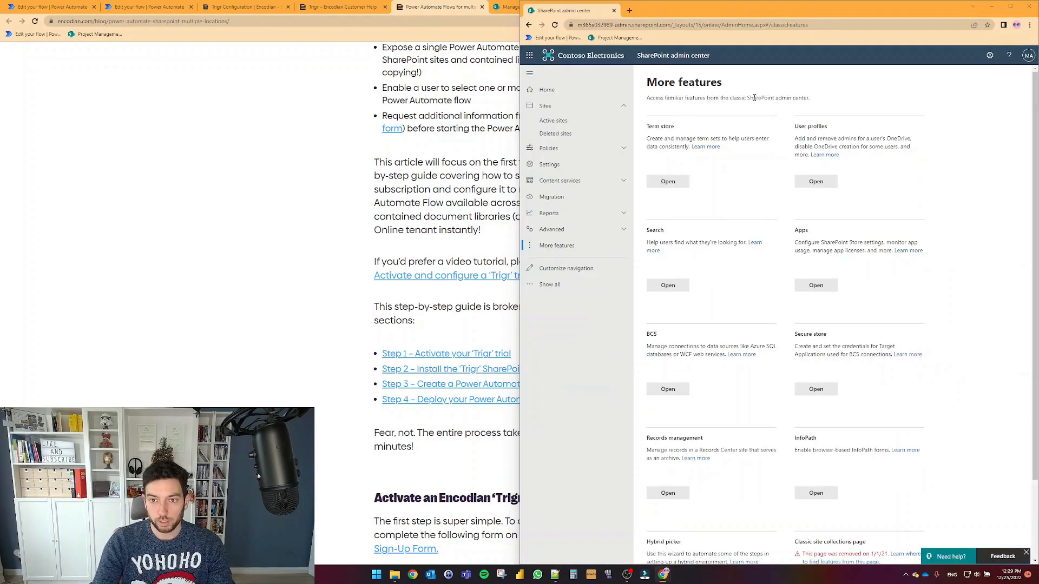
{"action": "left_click", "coordinate": [367, 173]}
Step: Read the article's Trigr trial sign-up and tenant ID notes, through to the instructions for installing the SharePoint Online app
{"action": "scroll", "coordinate": [367, 173], "scroll_direction": "up", "scroll_amount": 1}
{"action": "scroll", "coordinate": [392, 174], "scroll_direction": "down", "scroll_amount": 9}
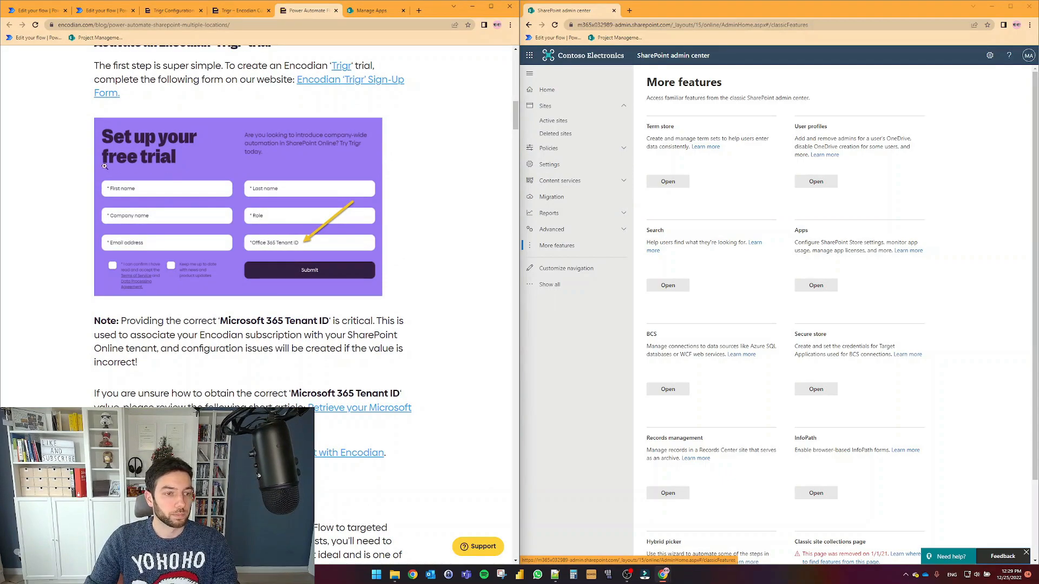
{"action": "scroll", "coordinate": [83, 179], "scroll_direction": "up", "scroll_amount": 1}
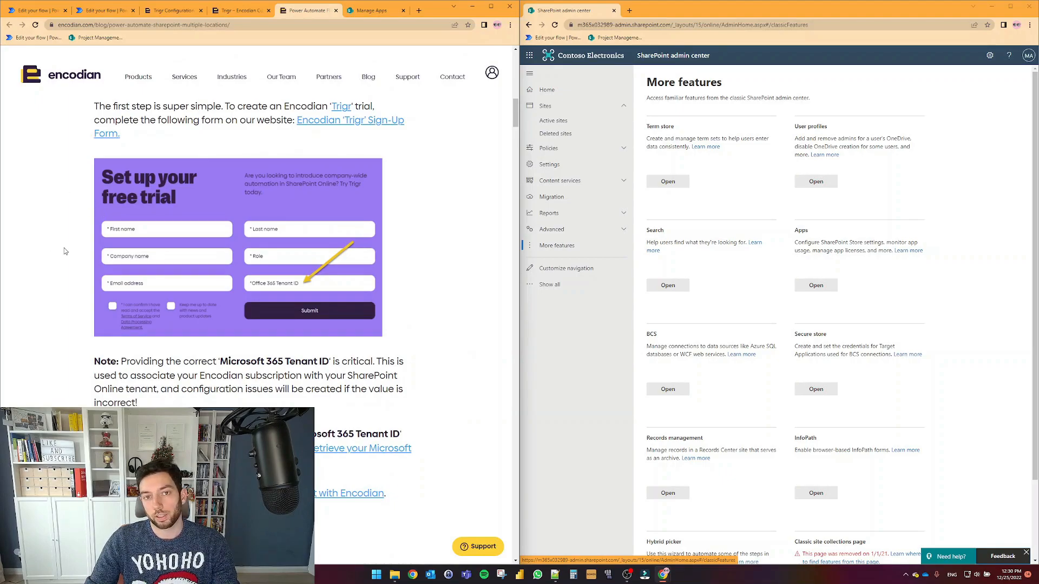
{"action": "scroll", "coordinate": [64, 249], "scroll_direction": "down", "scroll_amount": 3}
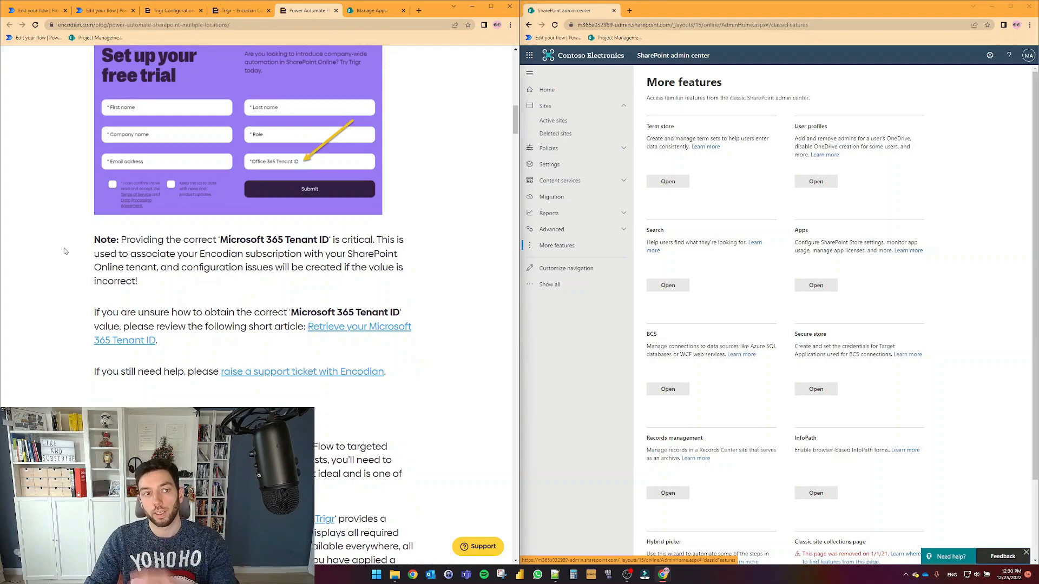
{"action": "scroll", "coordinate": [43, 218], "scroll_direction": "down", "scroll_amount": 7}
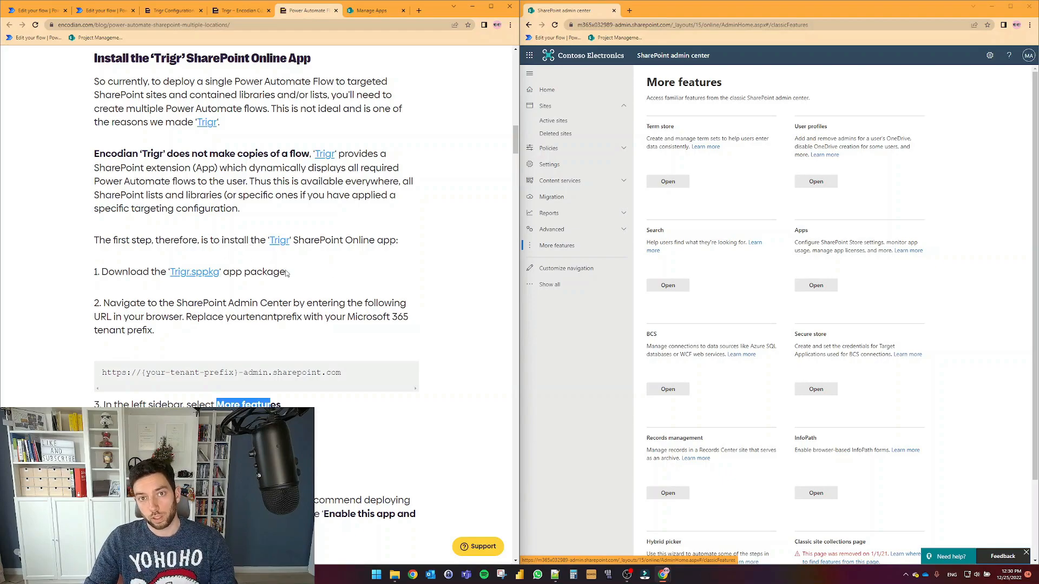
{"action": "scroll", "coordinate": [287, 273], "scroll_direction": "down", "scroll_amount": 2}
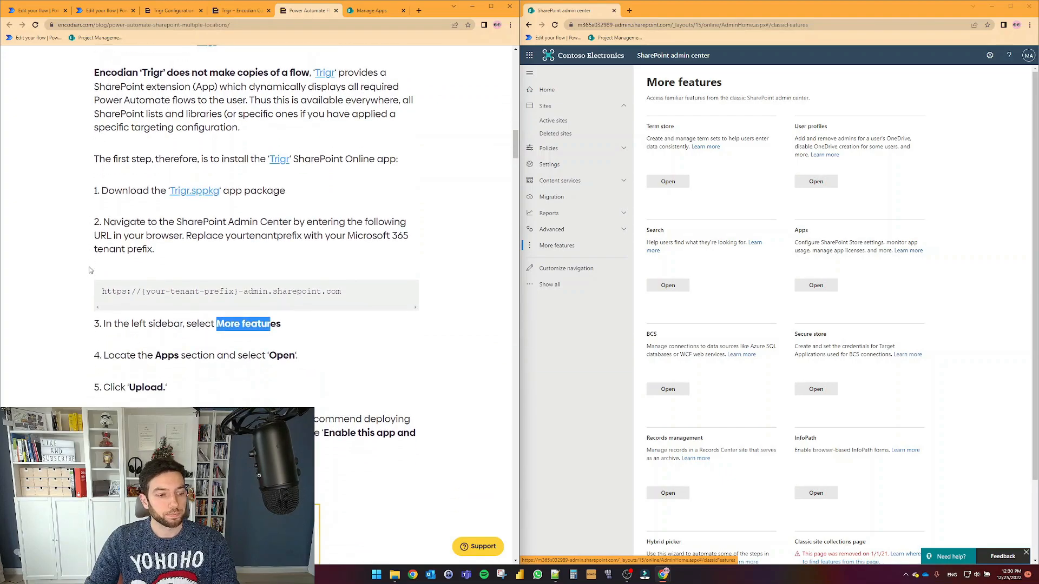
Step: Highlight the {your-tenant-prefix} part of the article's admin URL and the matching prefix in the SharePoint admin center's address
{"action": "left_click", "coordinate": [105, 291]}
{"action": "left_click_drag", "start_coordinate": [105, 291], "coordinate": [356, 293]}
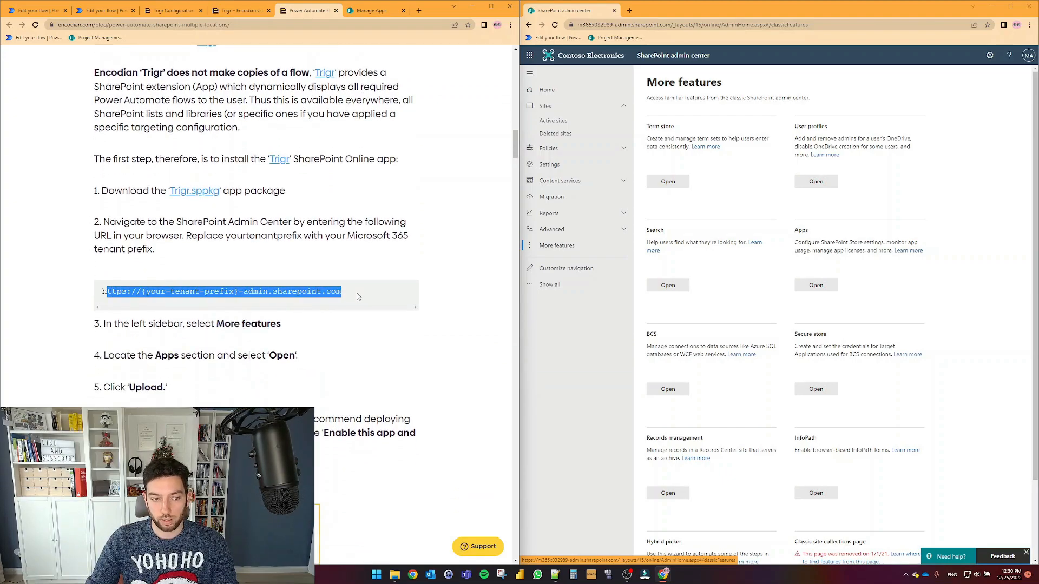
{"action": "left_click", "coordinate": [199, 300]}
{"action": "left_click_drag", "start_coordinate": [103, 292], "coordinate": [345, 291]}
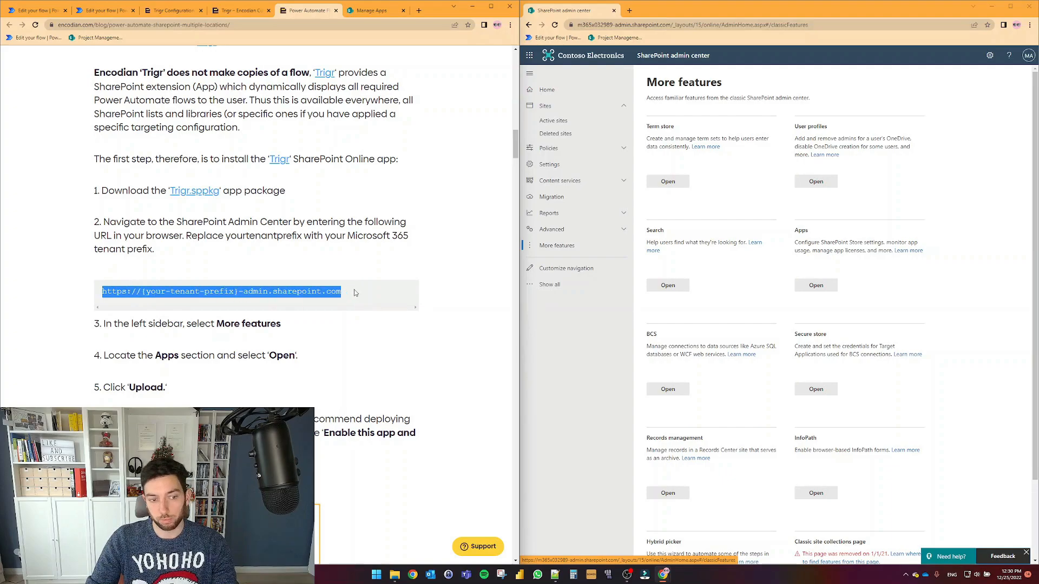
{"action": "left_click", "coordinate": [356, 292]}
{"action": "left_click_drag", "start_coordinate": [239, 292], "coordinate": [141, 292]}
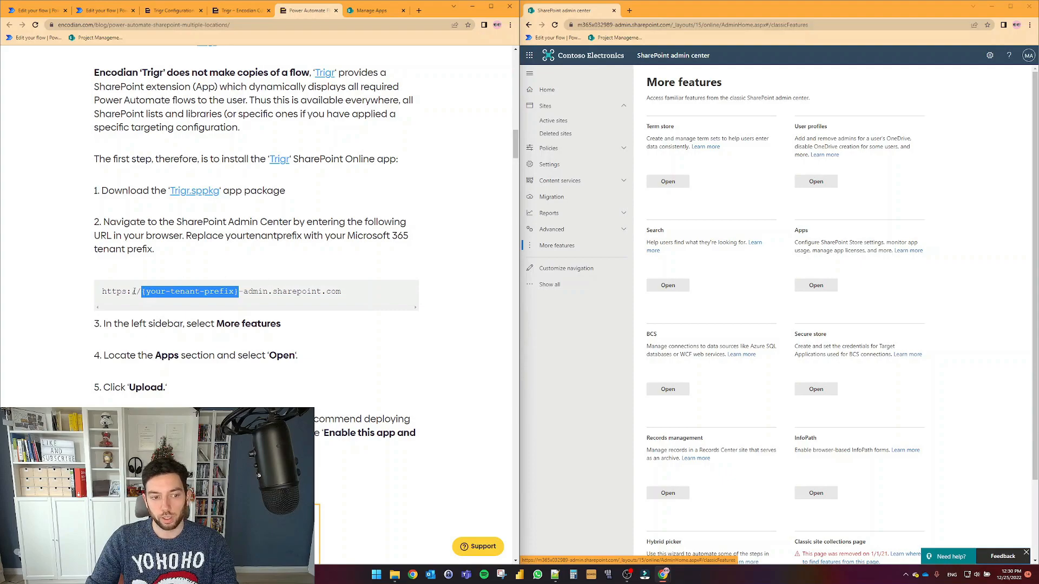
{"action": "double_click", "coordinate": [604, 25]}
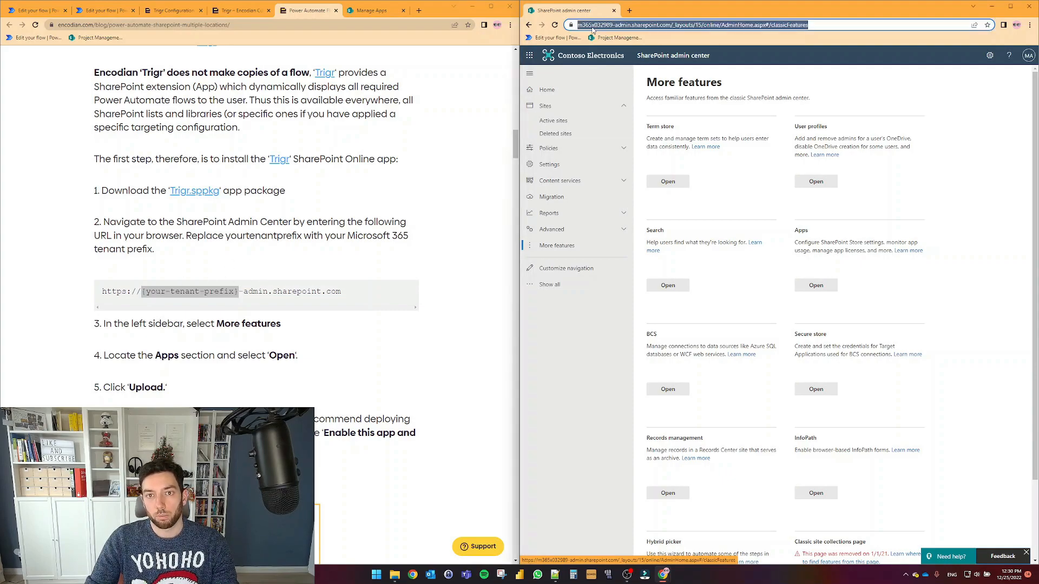
{"action": "left_click", "coordinate": [604, 25]}
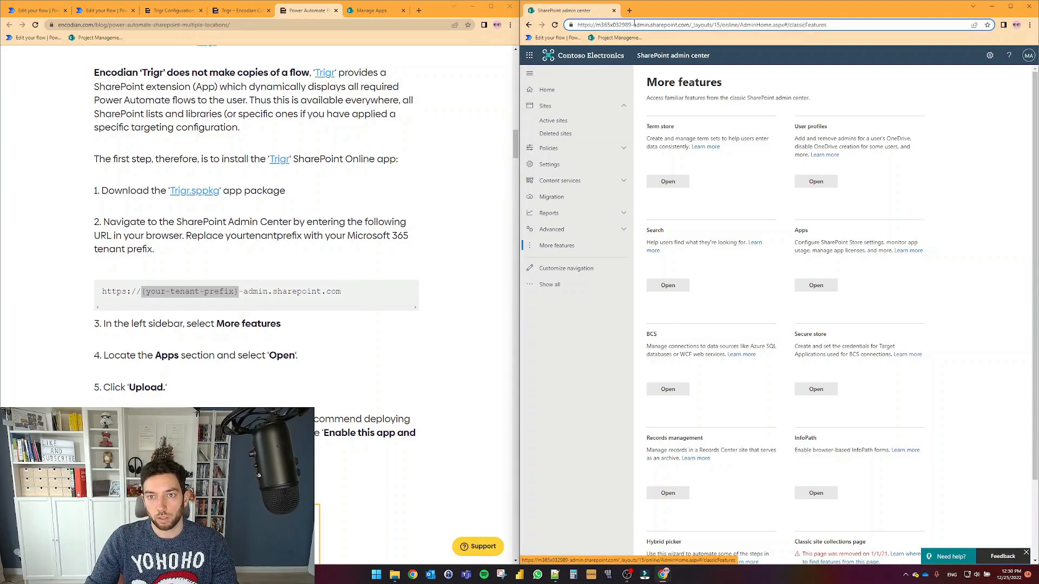
{"action": "left_click_drag", "start_coordinate": [629, 24], "coordinate": [596, 25]}
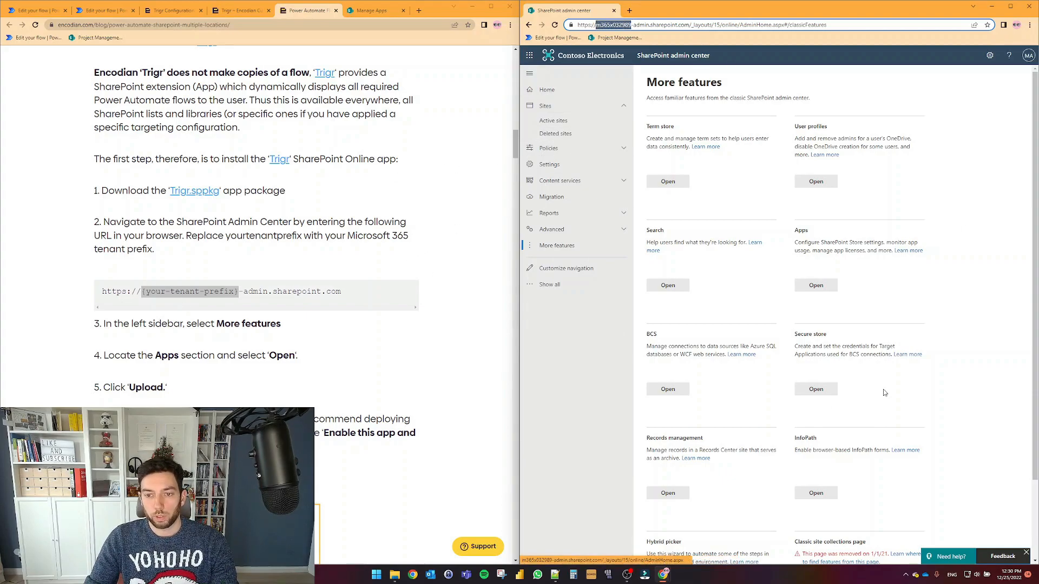
Step: Following the article's steps 3 and 4, open the Apps management page from More features in the SharePoint admin center
{"action": "scroll", "coordinate": [237, 301], "scroll_direction": "down", "scroll_amount": 2}
{"action": "left_click_drag", "start_coordinate": [288, 246], "coordinate": [216, 243]}
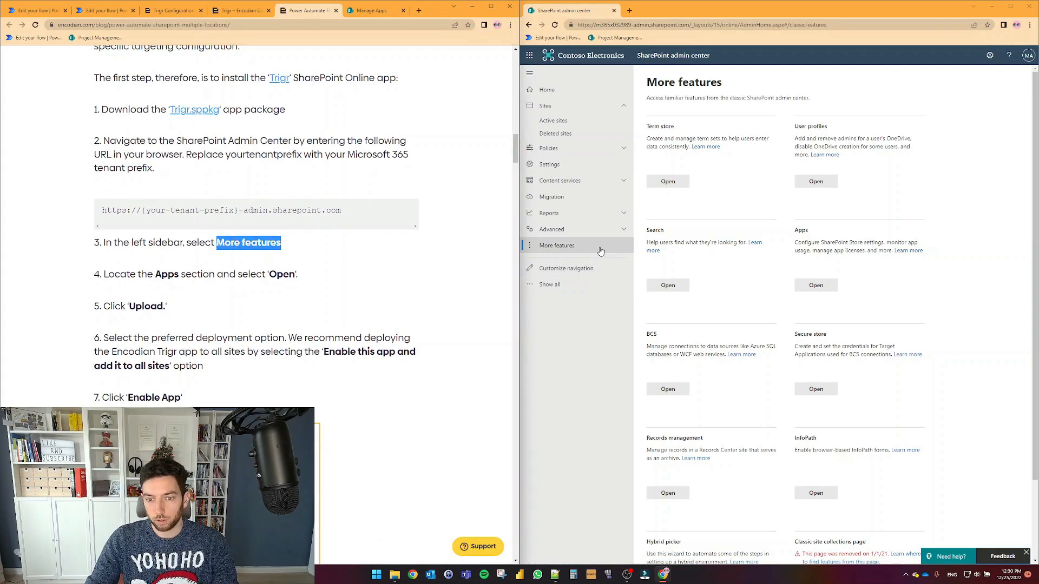
{"action": "left_click", "coordinate": [556, 245]}
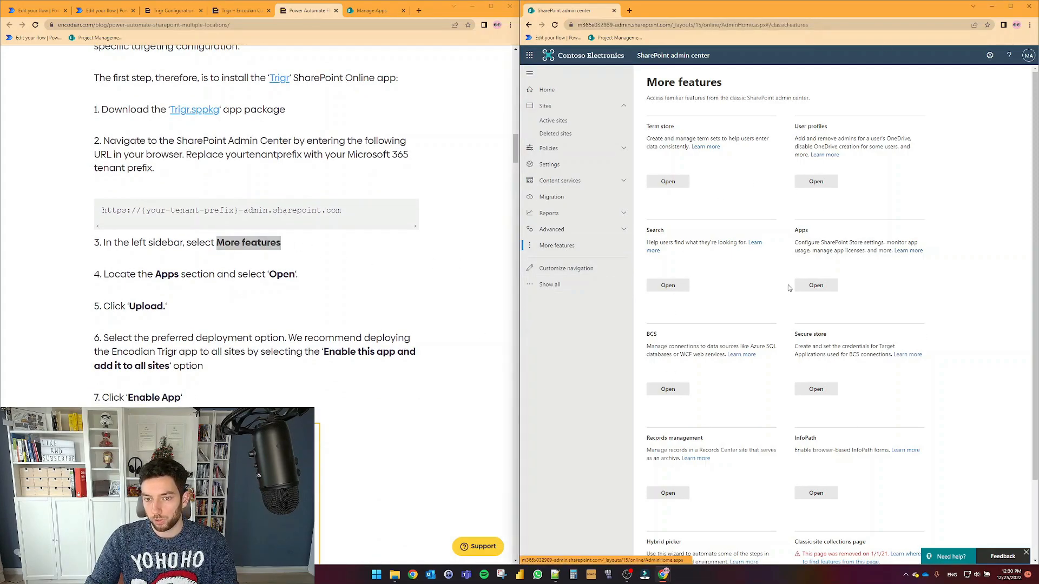
{"action": "left_click", "coordinate": [155, 273]}
{"action": "left_click_drag", "start_coordinate": [154, 272], "coordinate": [179, 275]}
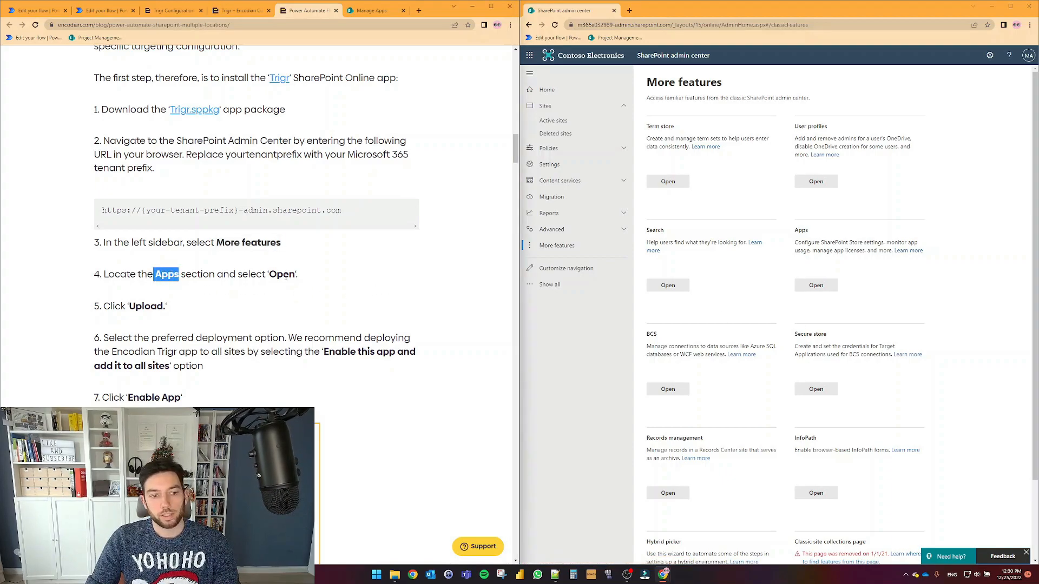
{"action": "scroll", "coordinate": [788, 227], "scroll_direction": "down", "scroll_amount": 3}
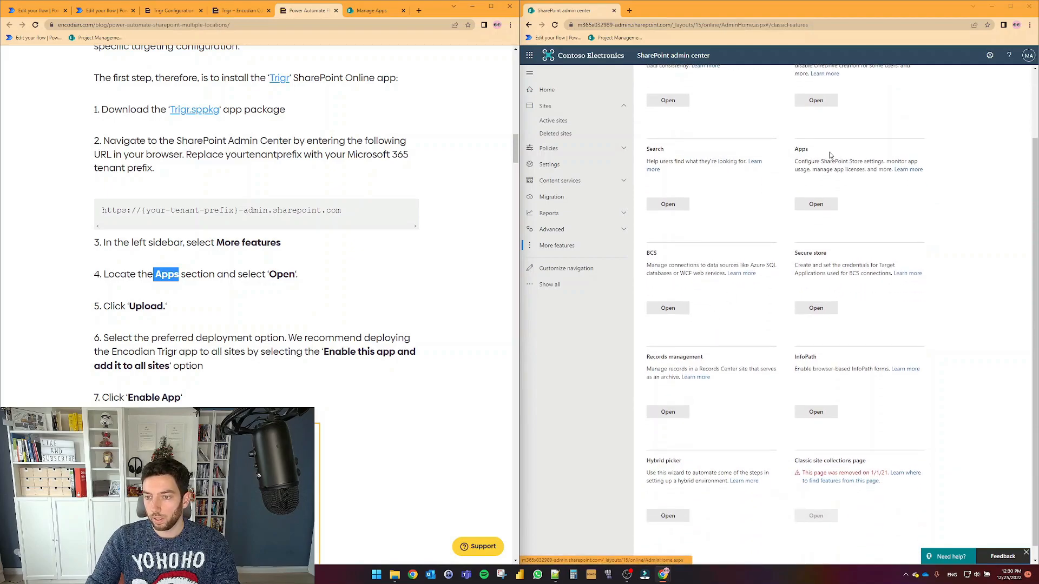
{"action": "left_click", "coordinate": [825, 204]}
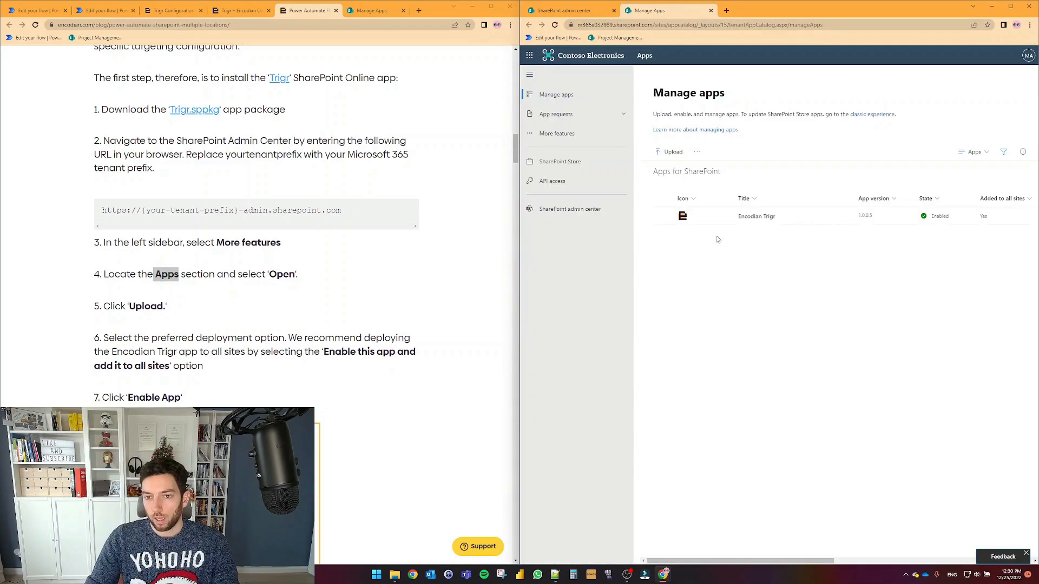
Step: Review the article's instructions for uploading the Trigr package, enabling it on all sites, and finding it in lists and libraries
{"action": "left_click", "coordinate": [200, 313]}
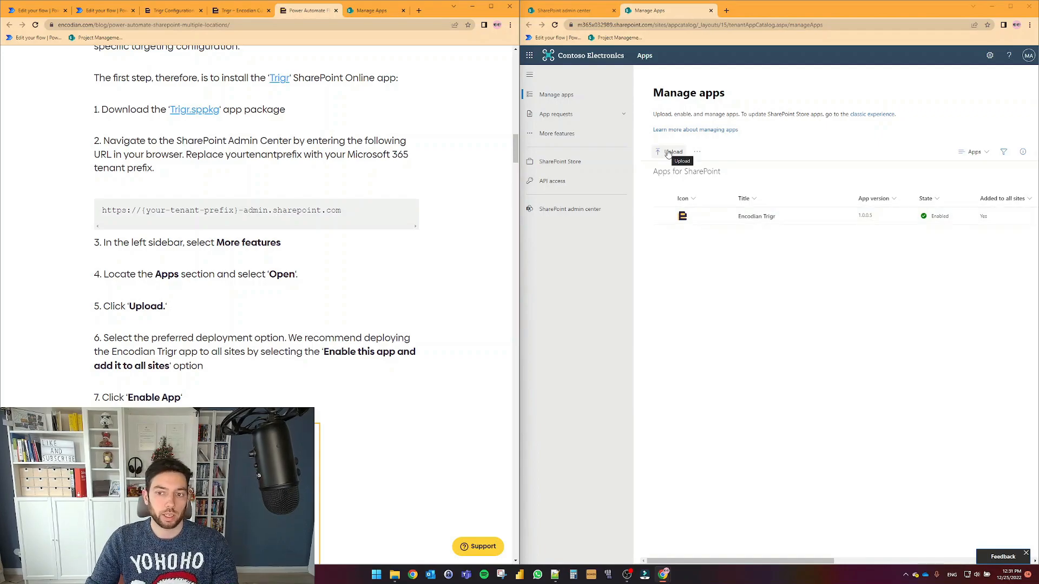
{"action": "scroll", "coordinate": [233, 224], "scroll_direction": "up", "scroll_amount": 3}
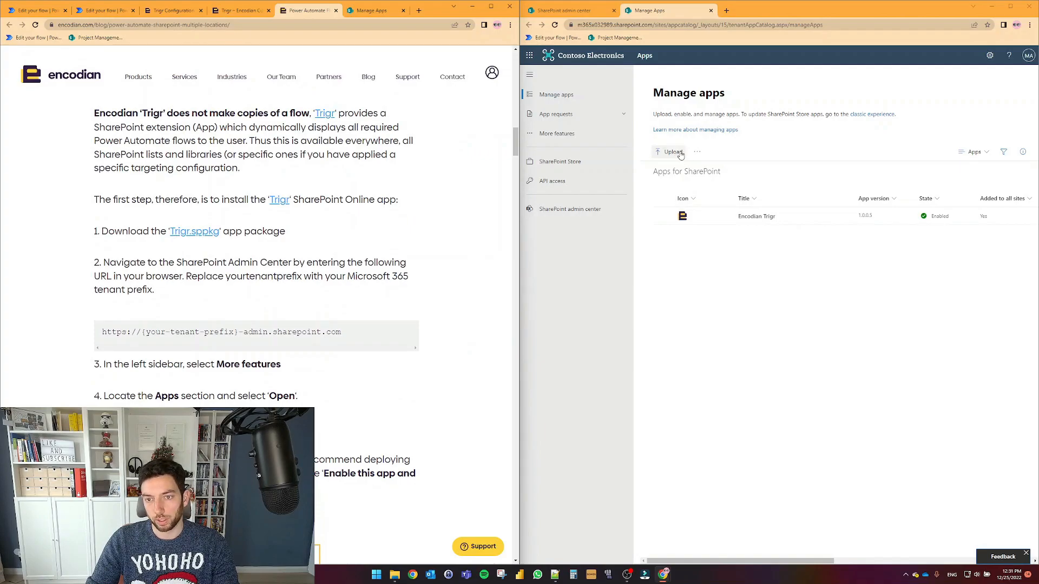
{"action": "scroll", "coordinate": [206, 373], "scroll_direction": "down", "scroll_amount": 5}
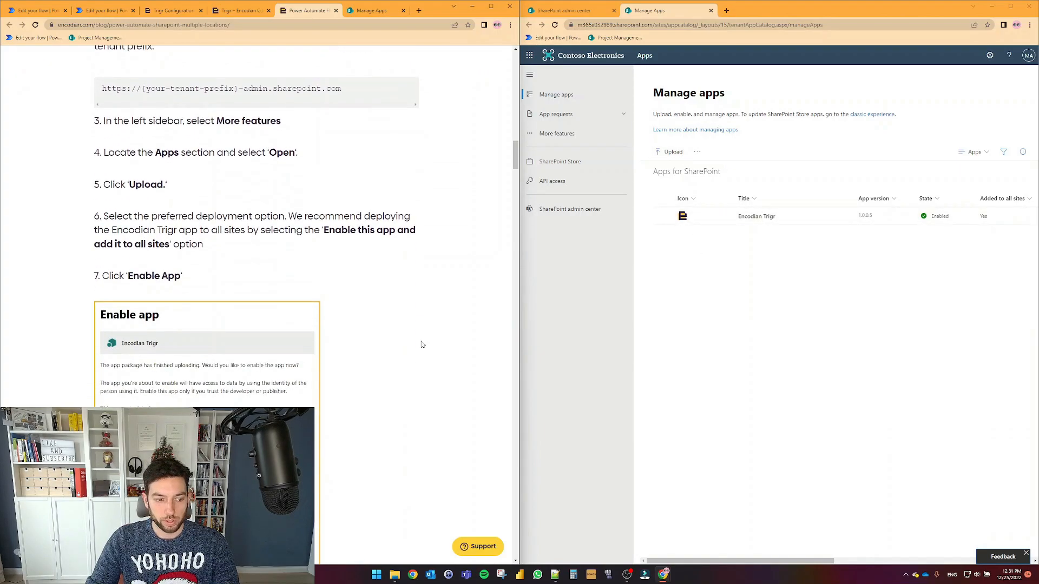
{"action": "scroll", "coordinate": [174, 351], "scroll_direction": "down", "scroll_amount": 2}
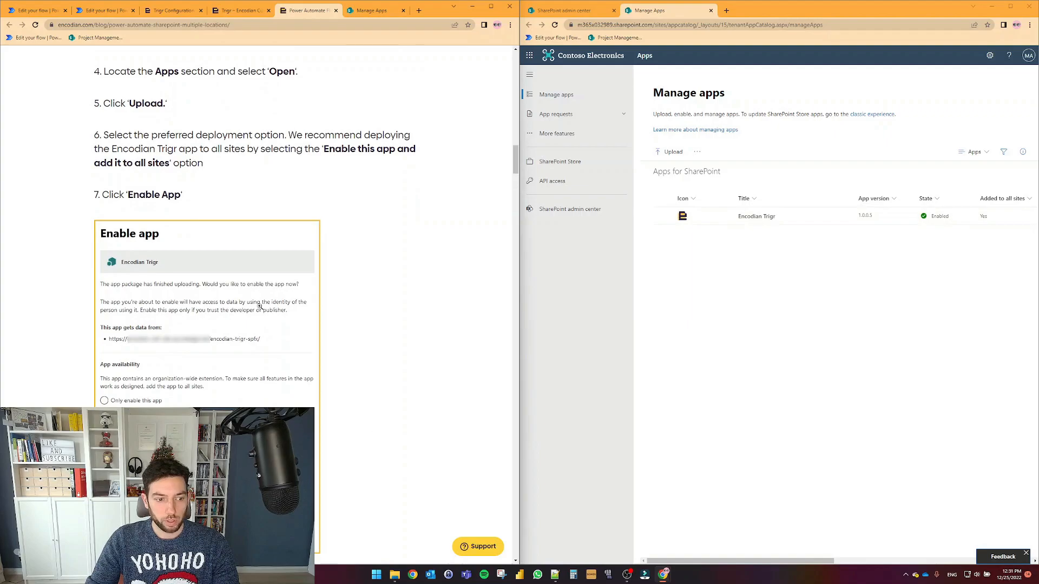
{"action": "scroll", "coordinate": [250, 308], "scroll_direction": "down", "scroll_amount": 1}
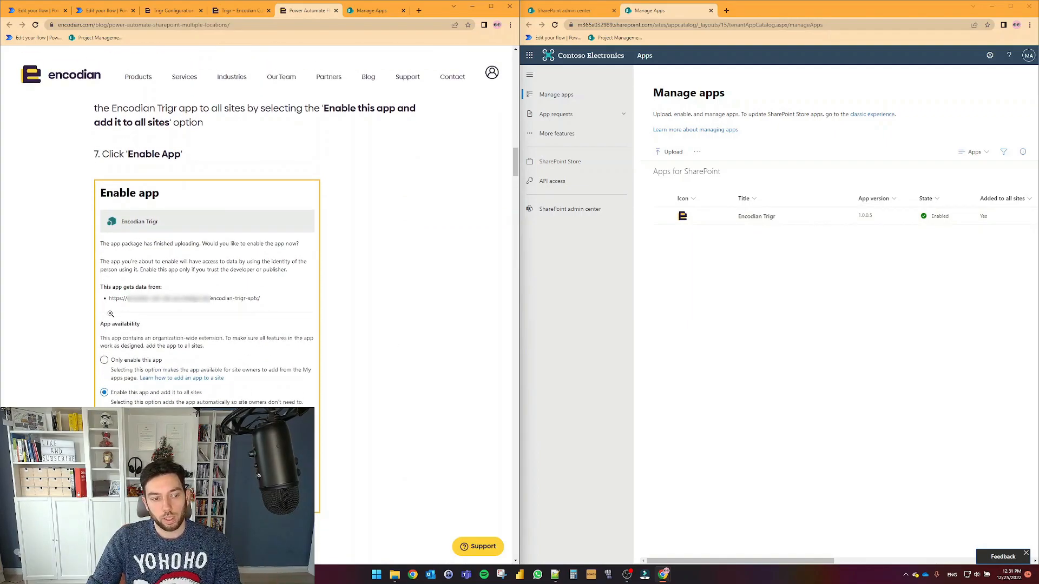
{"action": "scroll", "coordinate": [111, 314], "scroll_direction": "down", "scroll_amount": 2}
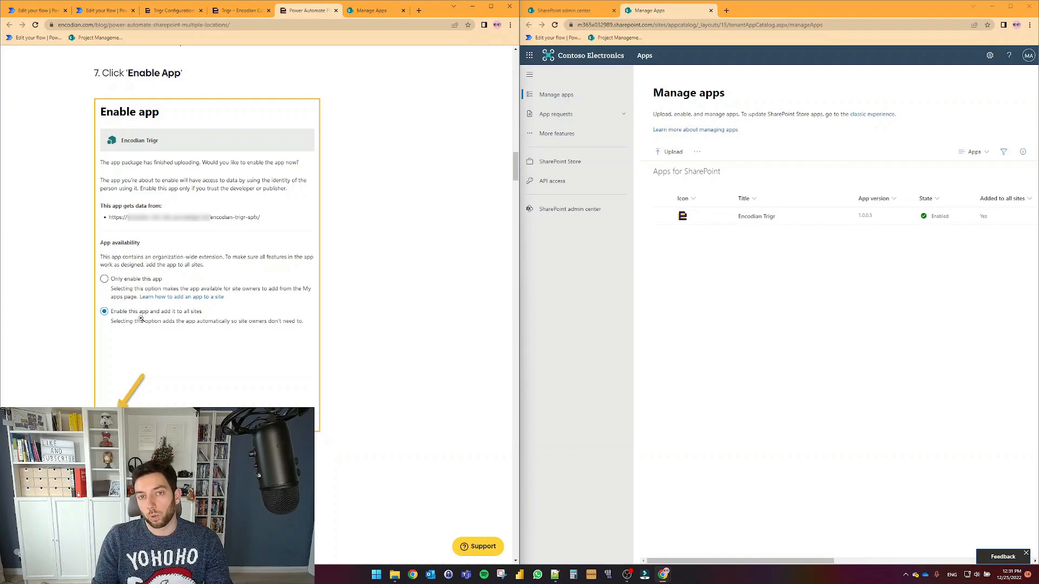
{"action": "scroll", "coordinate": [139, 321], "scroll_direction": "down", "scroll_amount": 5}
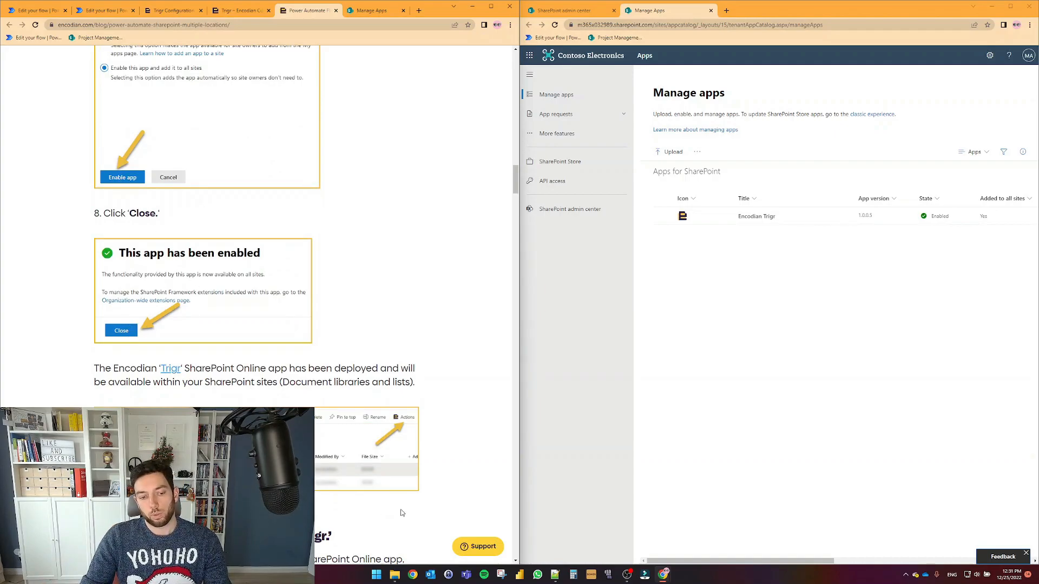
{"action": "scroll", "coordinate": [353, 474], "scroll_direction": "down", "scroll_amount": 2}
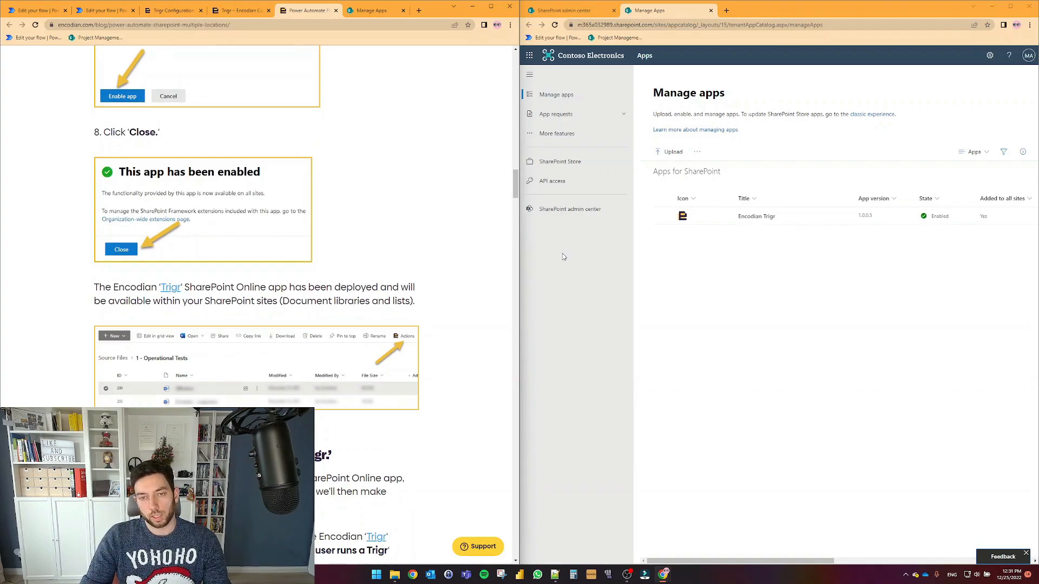
Step: Gather the Project Management Office, Contoso marketing and Sales and Marketing list pages in the SharePoint admin center's browser window
{"action": "left_click_drag", "start_coordinate": [1037, 62], "coordinate": [765, 11]}
{"action": "left_click_drag", "start_coordinate": [946, 29], "coordinate": [877, 11]}
{"action": "left_click_drag", "start_coordinate": [1038, 13], "coordinate": [914, 9]}
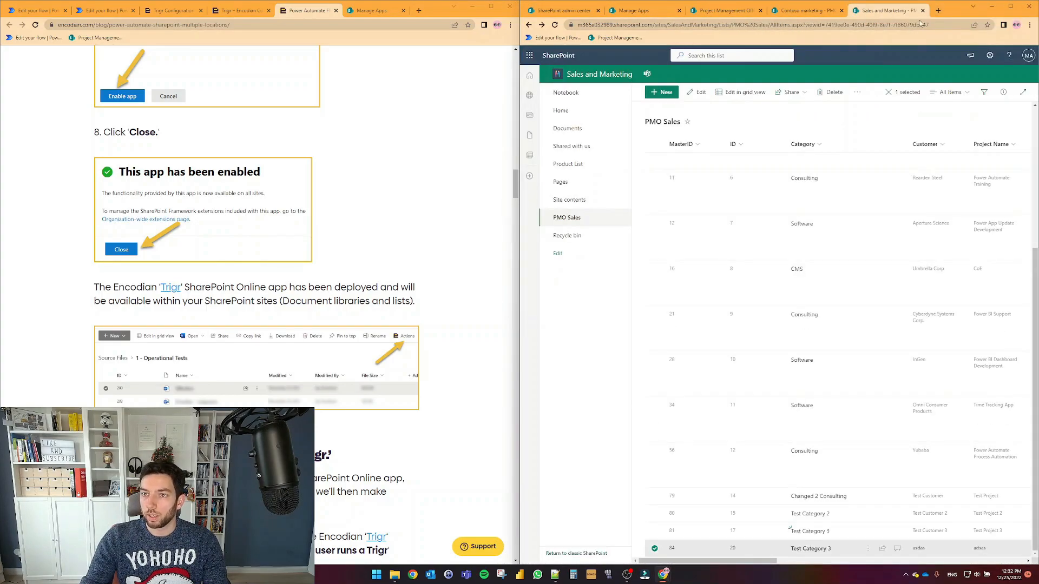
Step: Select the Rearden Steel item in the Project Management Office's PMO list and widen the SharePoint window to expose the Actions command
{"action": "left_click", "coordinate": [725, 10]}
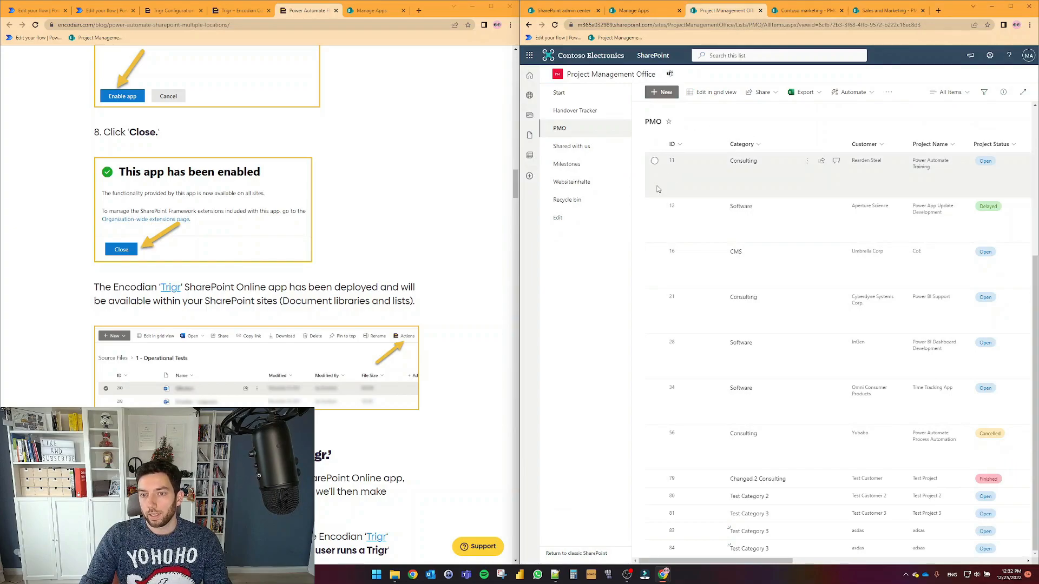
{"action": "left_click", "coordinate": [655, 161]}
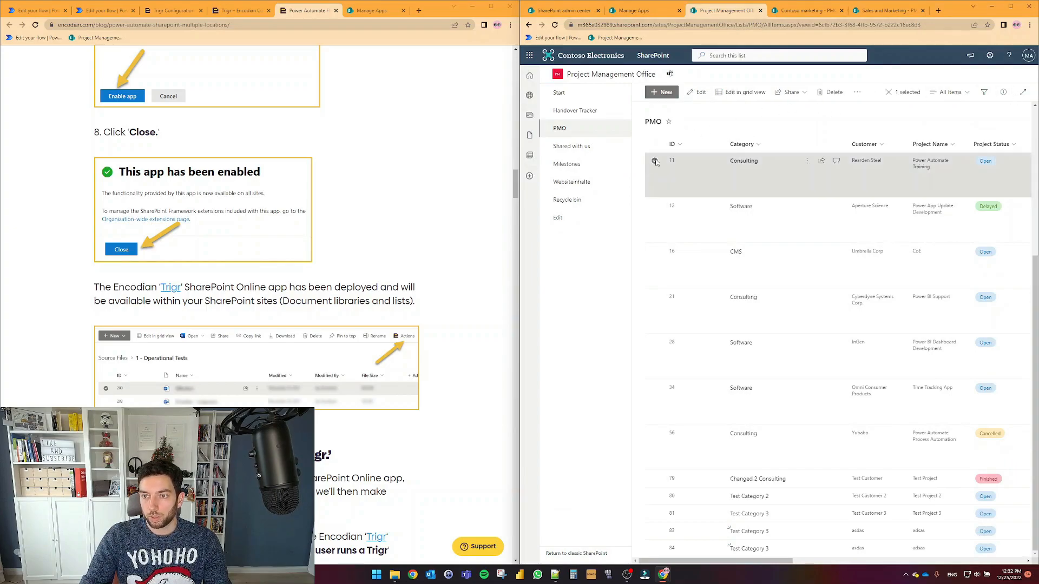
{"action": "left_click", "coordinate": [857, 92]}
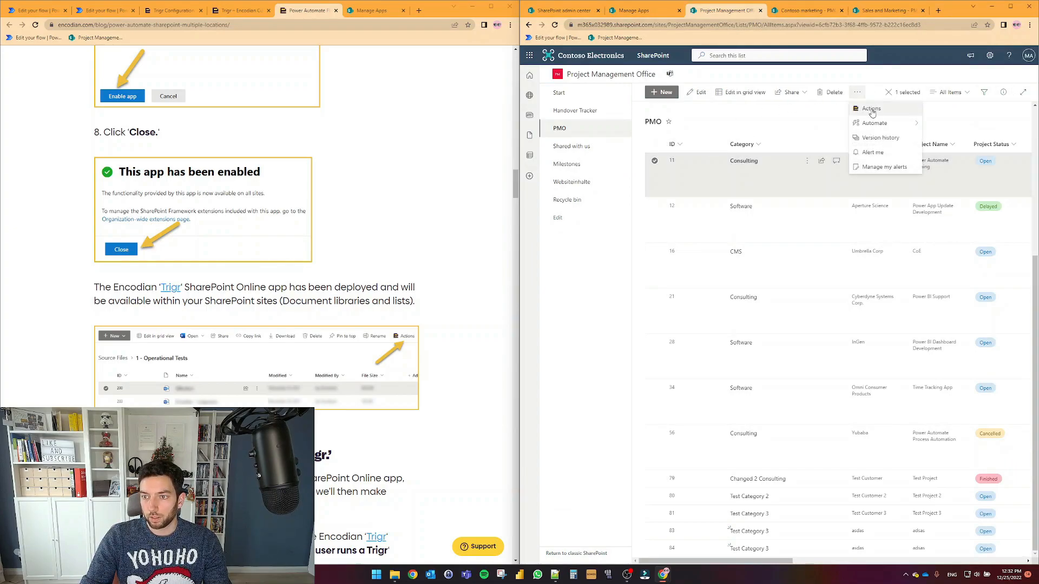
{"action": "left_click_drag", "start_coordinate": [520, 75], "coordinate": [356, 76]}
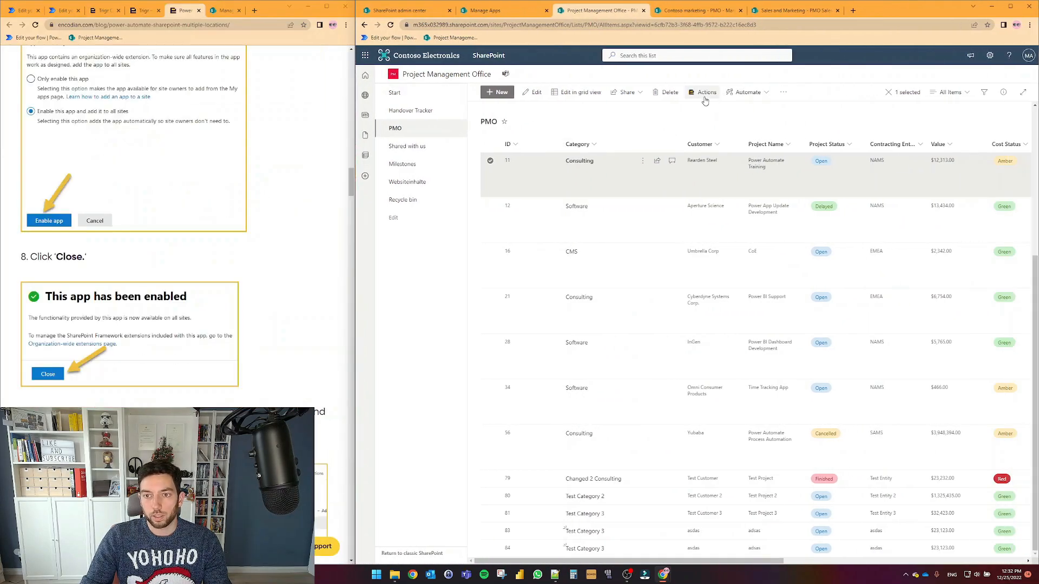
Step: Clear the Rearden Steel item selection in the PMO list and narrow the SharePoint window to give the article more room
{"action": "left_click", "coordinate": [689, 127]}
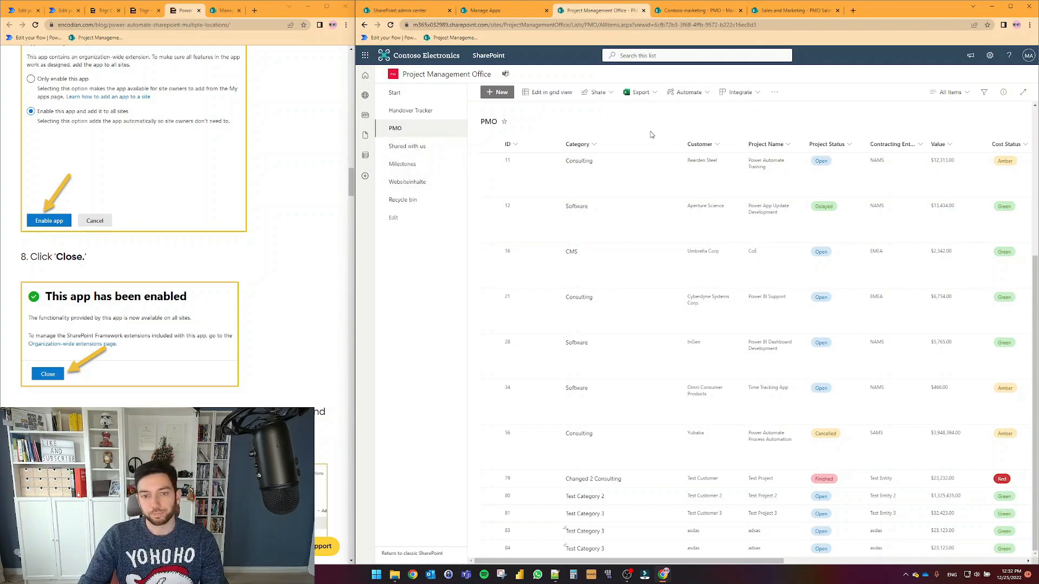
{"action": "left_click_drag", "start_coordinate": [355, 100], "coordinate": [662, 100]}
Step: Review the article's instructions for building a flow with the 'When a user runs a Trigr' trigger, file actions and email notification
{"action": "scroll", "coordinate": [323, 172], "scroll_direction": "down", "scroll_amount": 7}
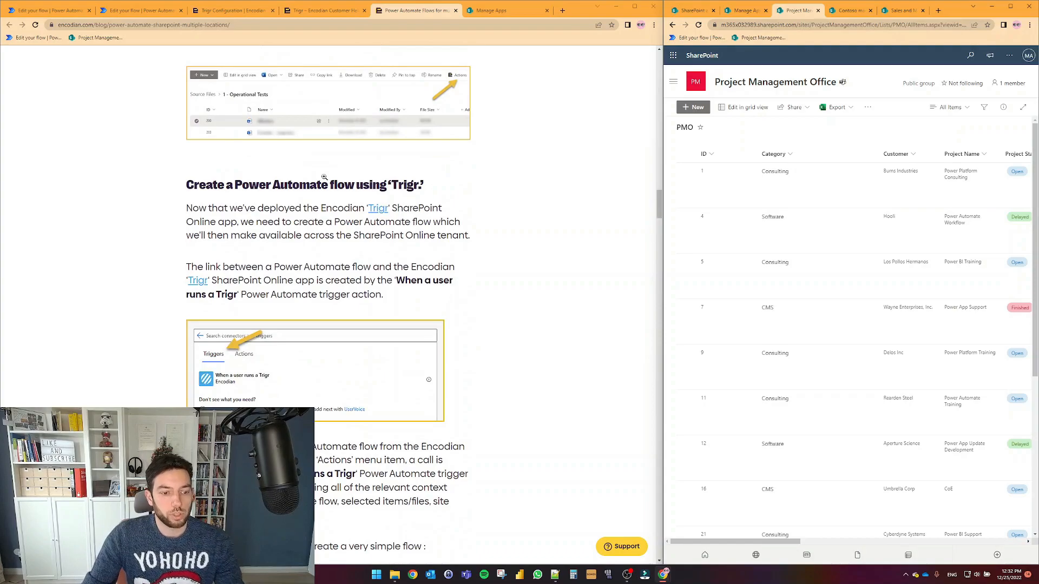
{"action": "scroll", "coordinate": [324, 177], "scroll_direction": "down", "scroll_amount": 1}
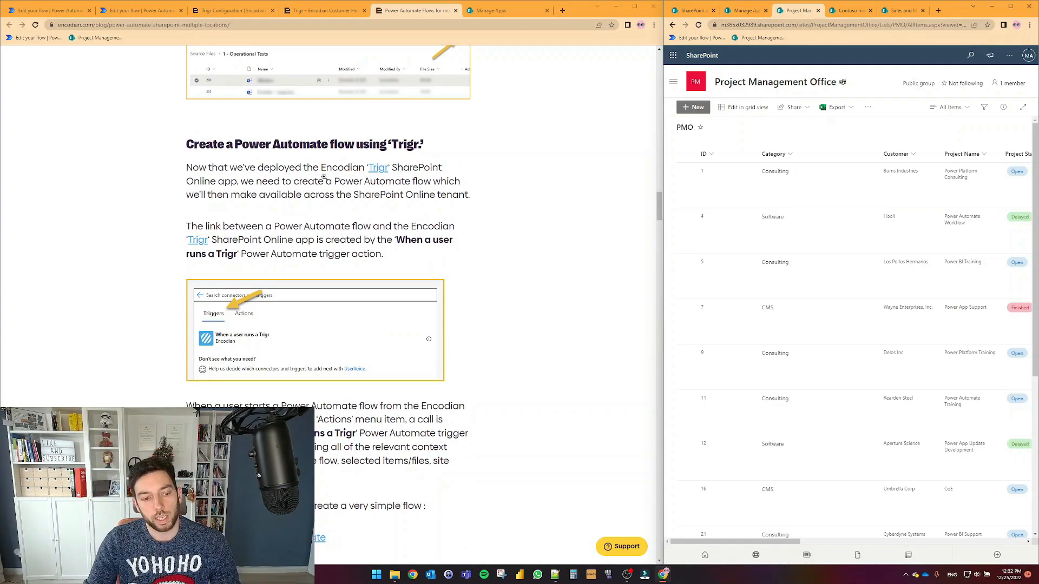
{"action": "scroll", "coordinate": [323, 177], "scroll_direction": "down", "scroll_amount": 3}
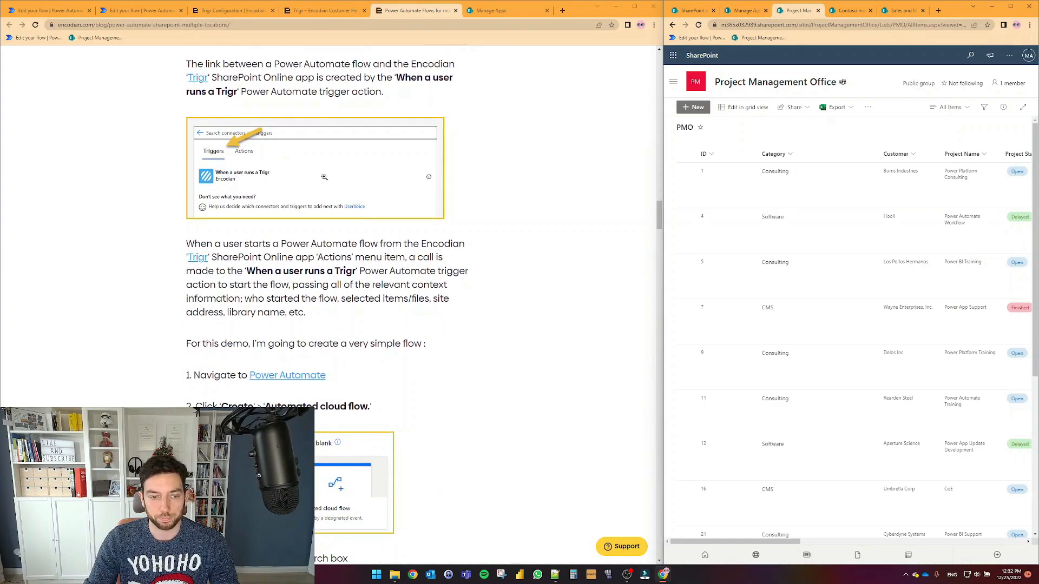
{"action": "scroll", "coordinate": [324, 177], "scroll_direction": "down", "scroll_amount": 3}
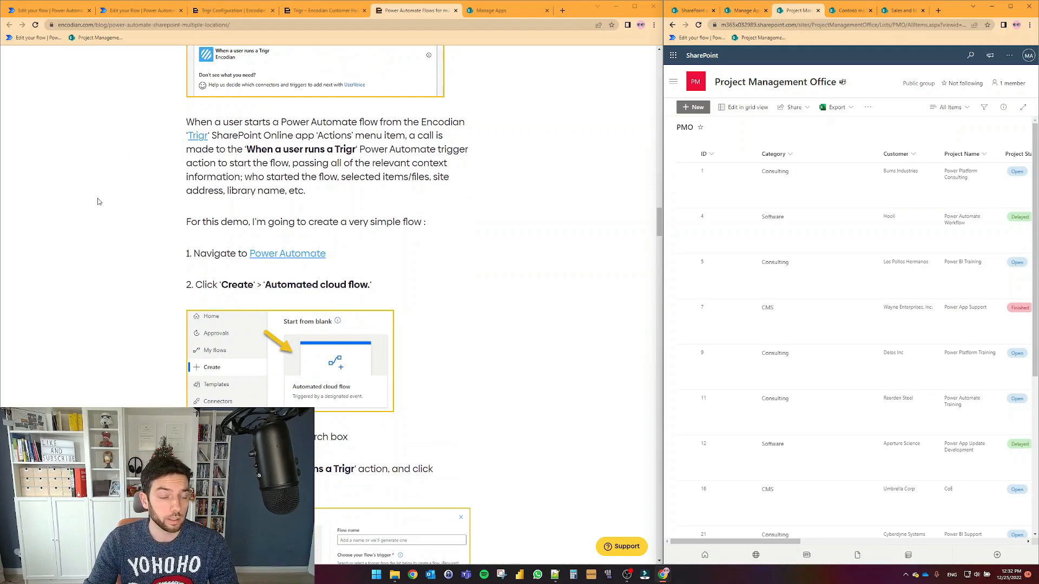
{"action": "scroll", "coordinate": [98, 201], "scroll_direction": "down", "scroll_amount": 7}
{"action": "scroll", "coordinate": [98, 201], "scroll_direction": "down", "scroll_amount": 10}
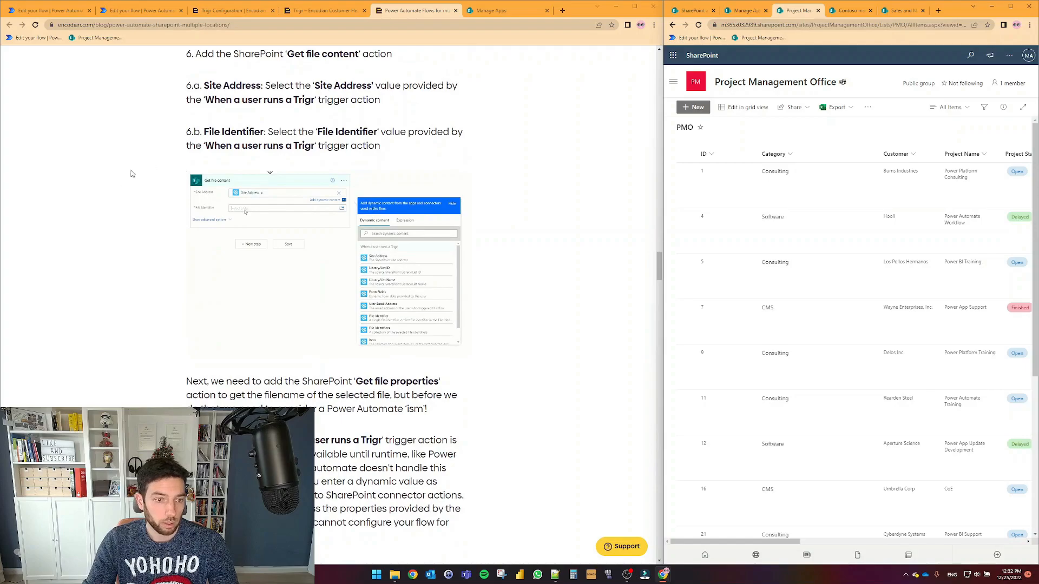
{"action": "scroll", "coordinate": [265, 160], "scroll_direction": "down", "scroll_amount": 14}
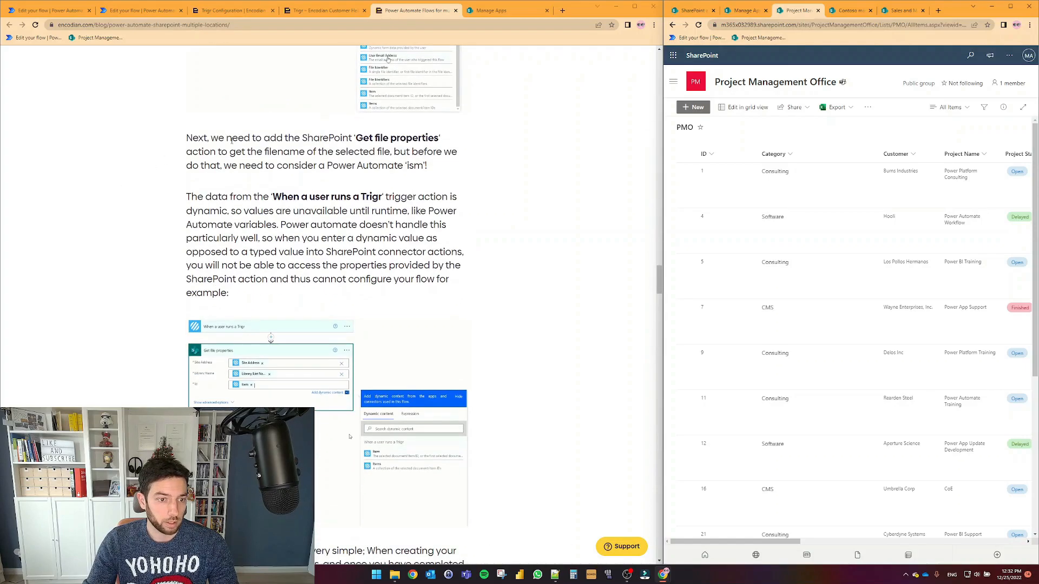
{"action": "scroll", "coordinate": [226, 145], "scroll_direction": "down", "scroll_amount": 5}
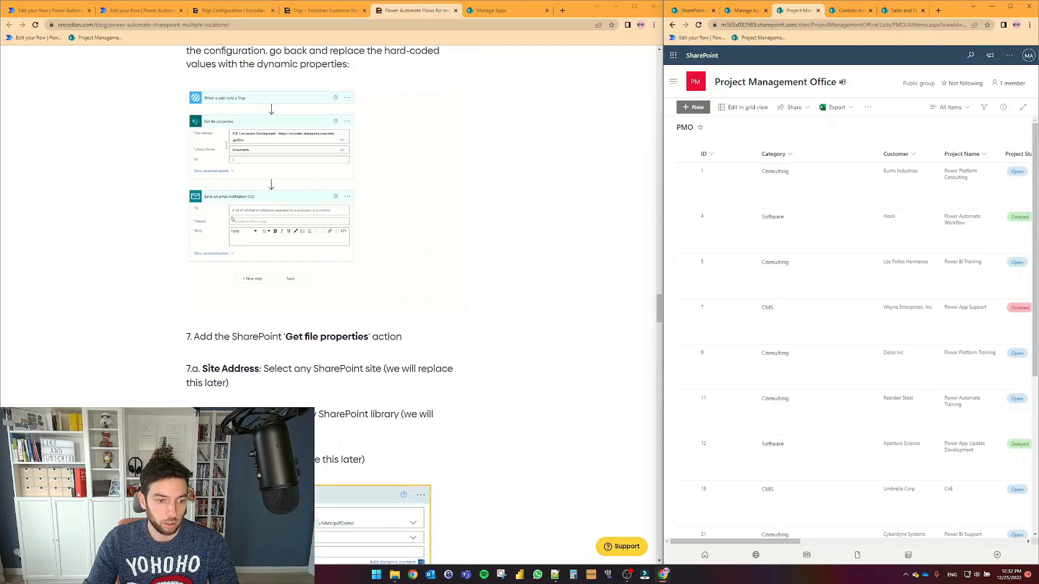
{"action": "scroll", "coordinate": [227, 145], "scroll_direction": "down", "scroll_amount": 5}
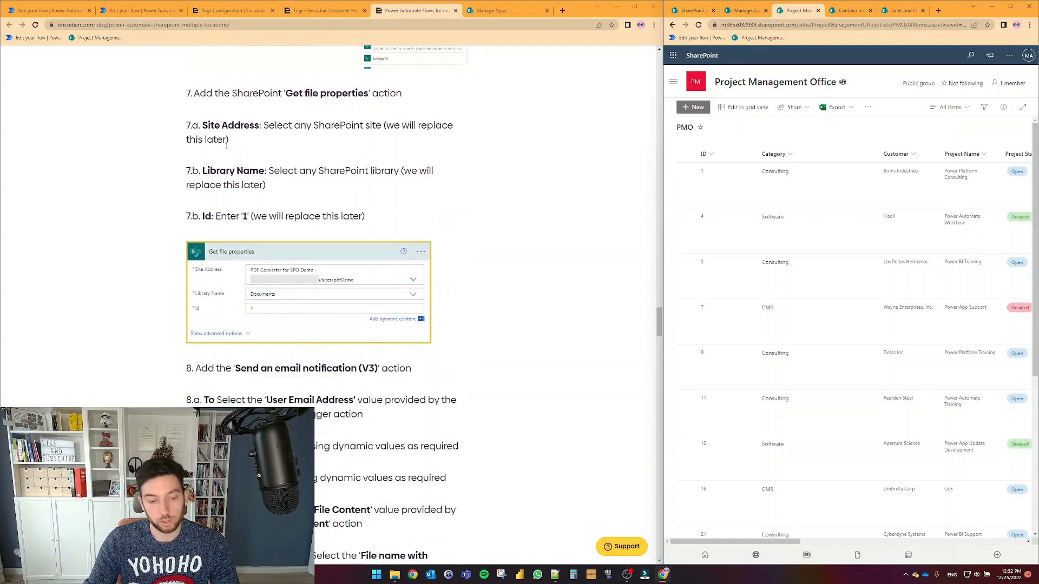
{"action": "scroll", "coordinate": [227, 145], "scroll_direction": "down", "scroll_amount": 12}
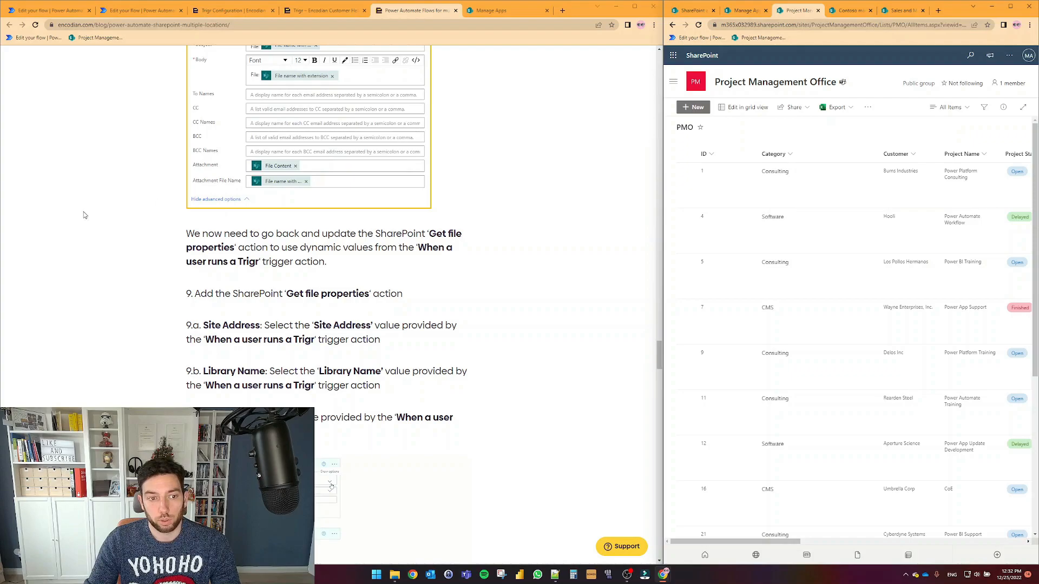
{"action": "scroll", "coordinate": [121, 234], "scroll_direction": "down", "scroll_amount": 9}
Step: Find the article's section on deploying the flow to all SharePoint sites and move the article into the SharePoint browser window
{"action": "scroll", "coordinate": [121, 234], "scroll_direction": "down", "scroll_amount": 5}
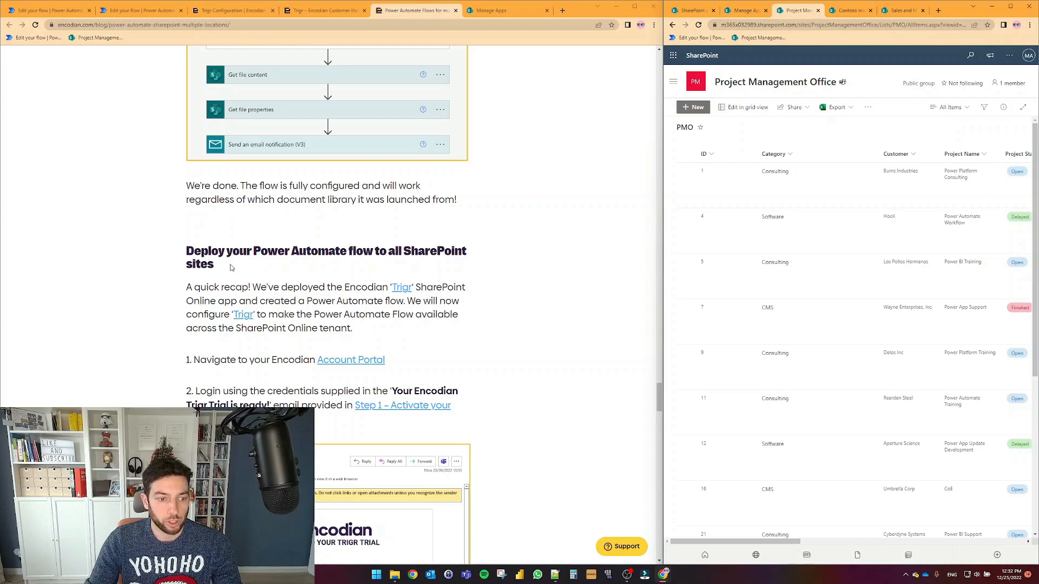
{"action": "scroll", "coordinate": [230, 266], "scroll_direction": "down", "scroll_amount": 8}
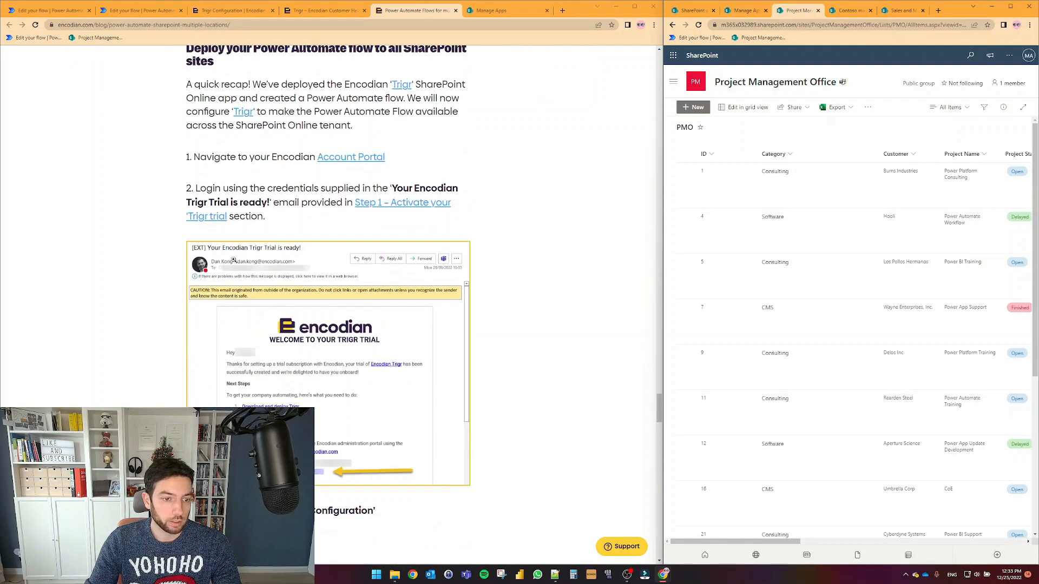
{"action": "scroll", "coordinate": [236, 244], "scroll_direction": "down", "scroll_amount": 4}
{"action": "scroll", "coordinate": [236, 244], "scroll_direction": "up", "scroll_amount": 9}
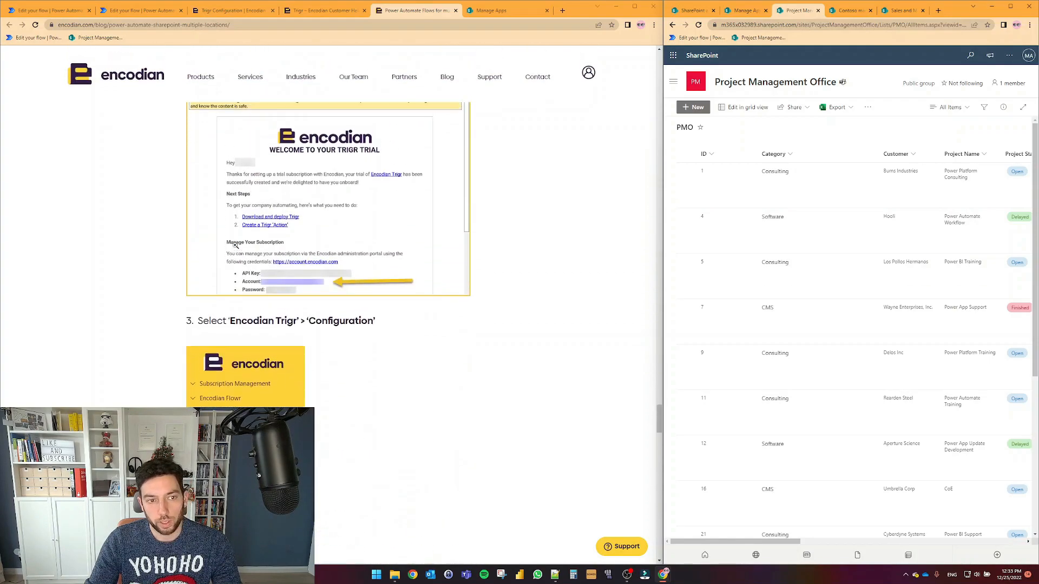
{"action": "scroll", "coordinate": [236, 245], "scroll_direction": "up", "scroll_amount": 2}
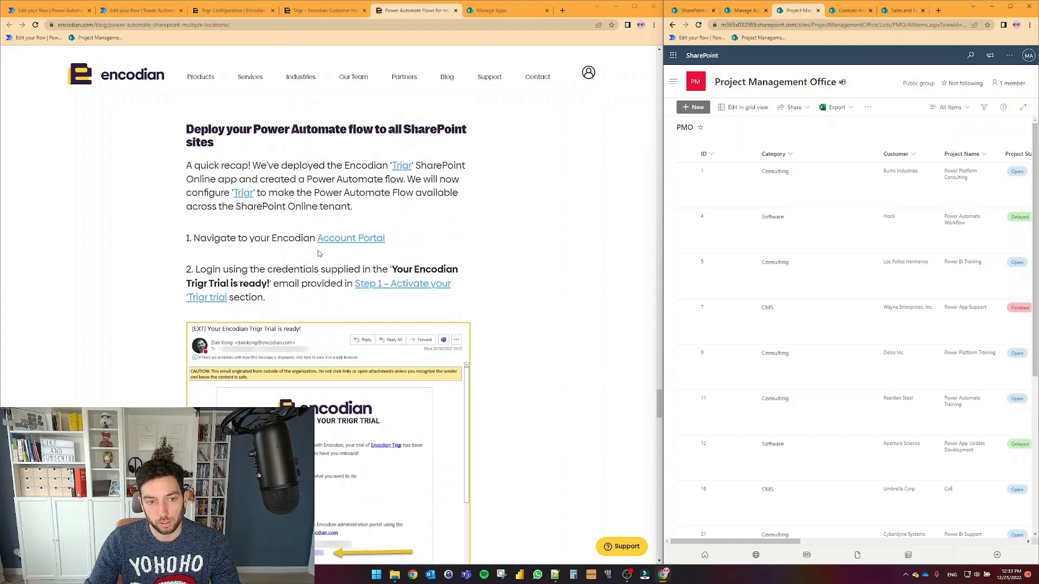
{"action": "left_click", "coordinate": [211, 12]}
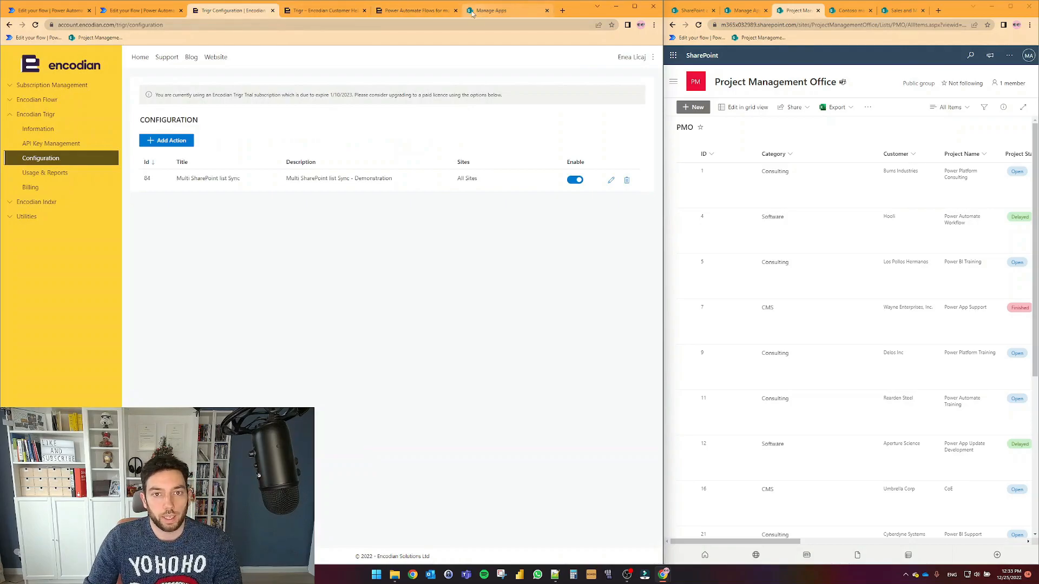
{"action": "left_click", "coordinate": [421, 12]}
{"action": "left_click_drag", "start_coordinate": [421, 11], "coordinate": [777, 11]}
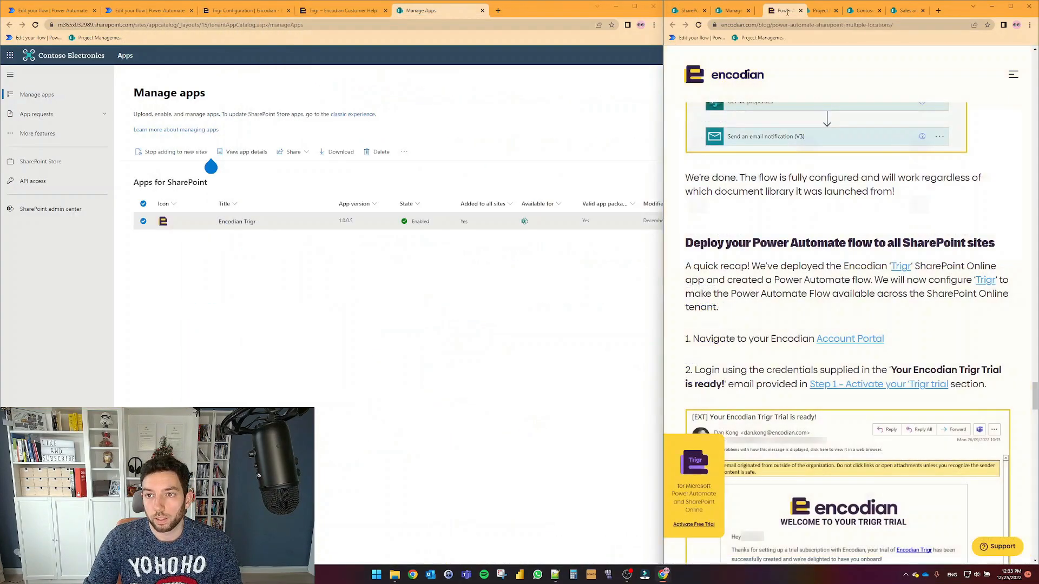
Step: Following the article's step 3, bring up the Trigr Configuration page of the Encodian account portal beside the Add Action instructions
{"action": "scroll", "coordinate": [765, 236], "scroll_direction": "down", "scroll_amount": 10}
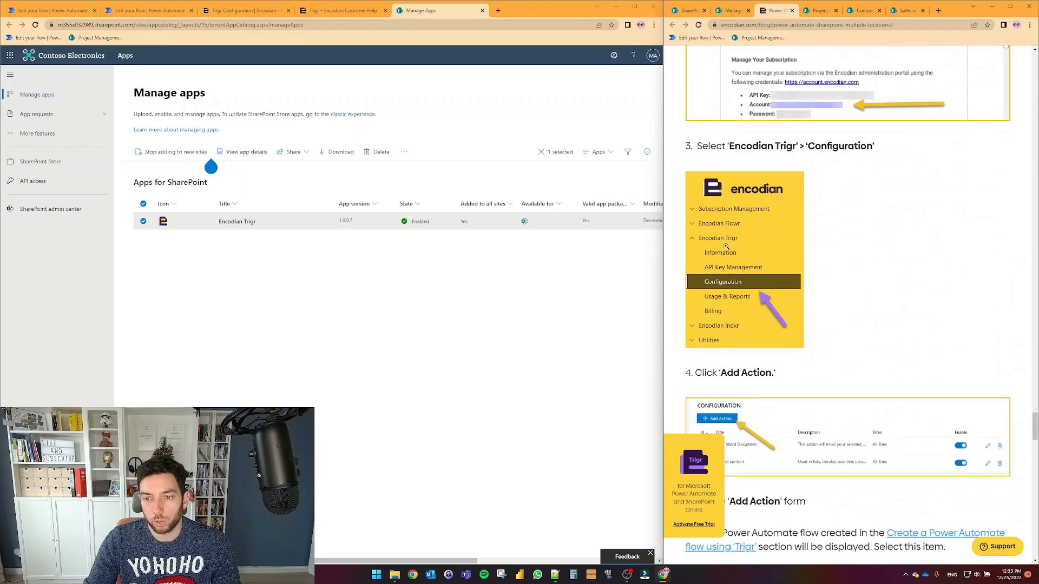
{"action": "left_click", "coordinate": [263, 4]}
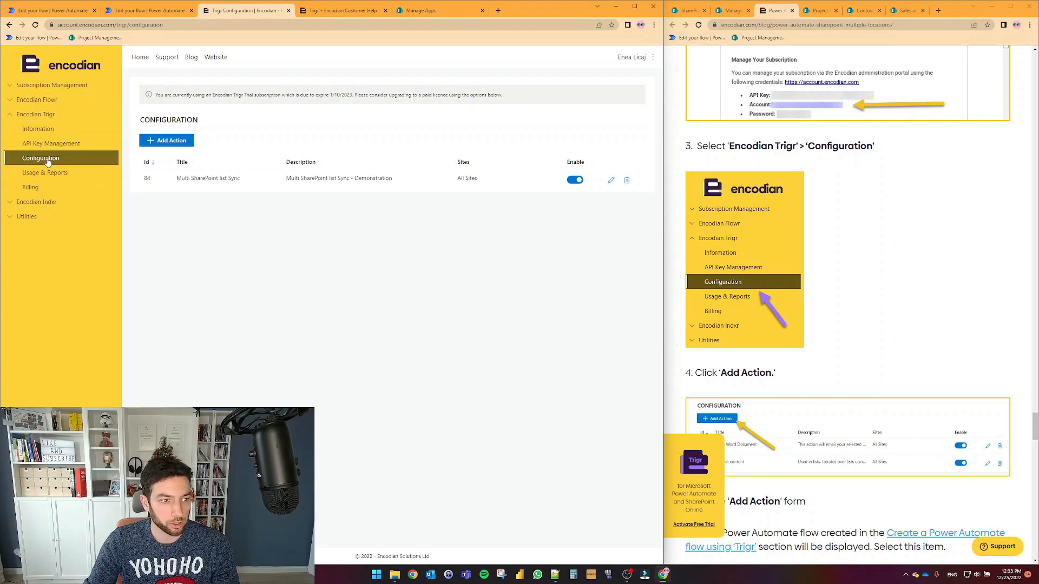
{"action": "scroll", "coordinate": [938, 288], "scroll_direction": "down", "scroll_amount": 3}
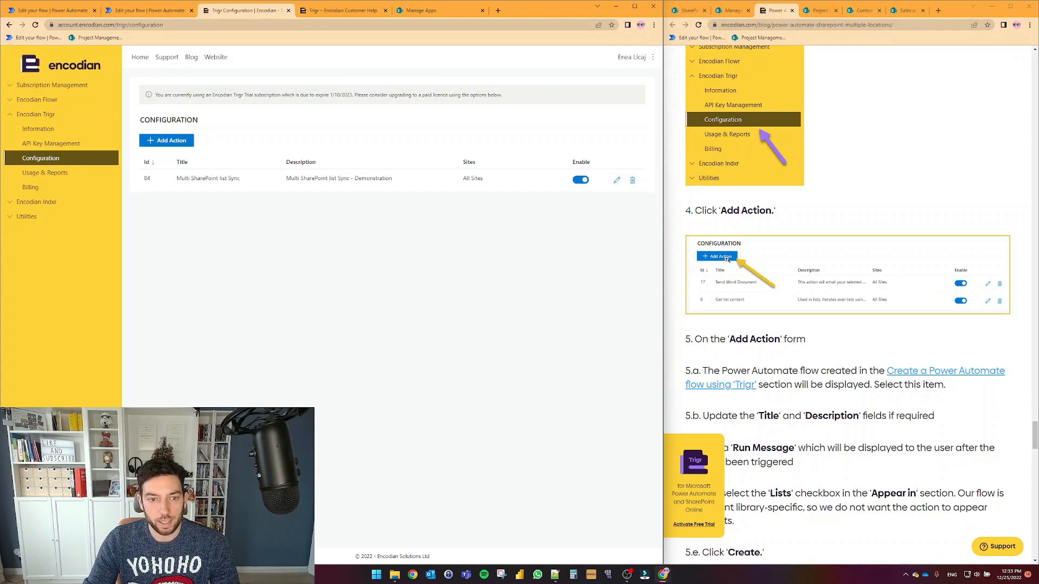
{"action": "left_click", "coordinate": [163, 143]}
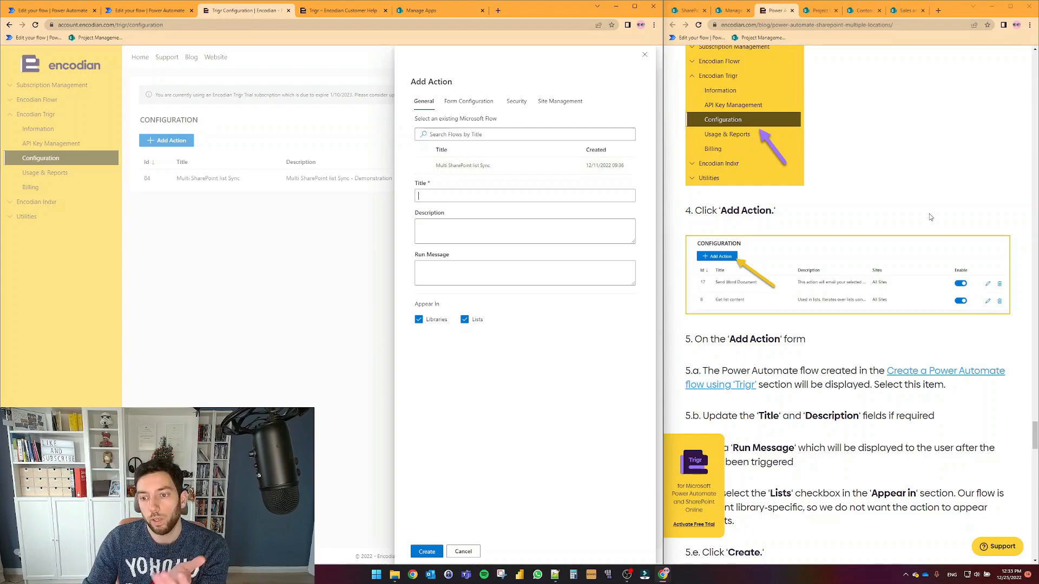
{"action": "scroll", "coordinate": [930, 218], "scroll_direction": "up", "scroll_amount": 20}
{"action": "scroll", "coordinate": [880, 212], "scroll_direction": "up", "scroll_amount": 2}
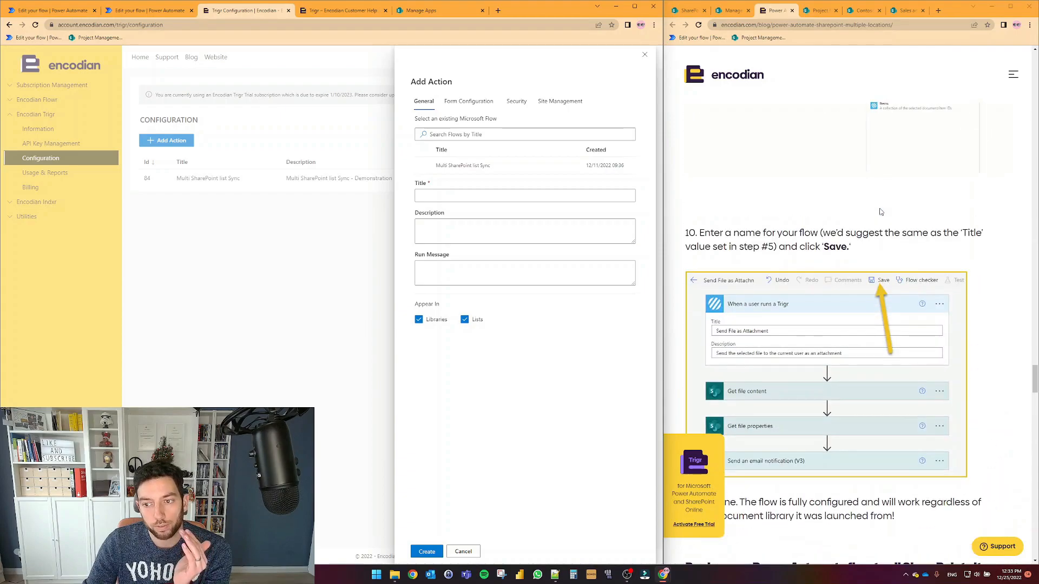
{"action": "left_click", "coordinate": [423, 166]}
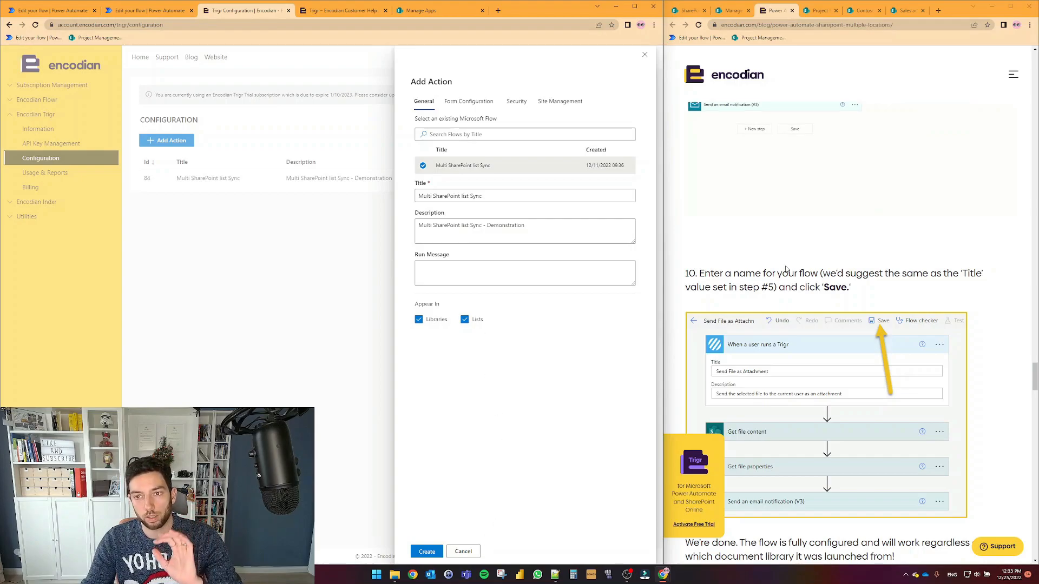
{"action": "scroll", "coordinate": [783, 292], "scroll_direction": "up", "scroll_amount": 6}
{"action": "scroll", "coordinate": [786, 311], "scroll_direction": "up", "scroll_amount": 10}
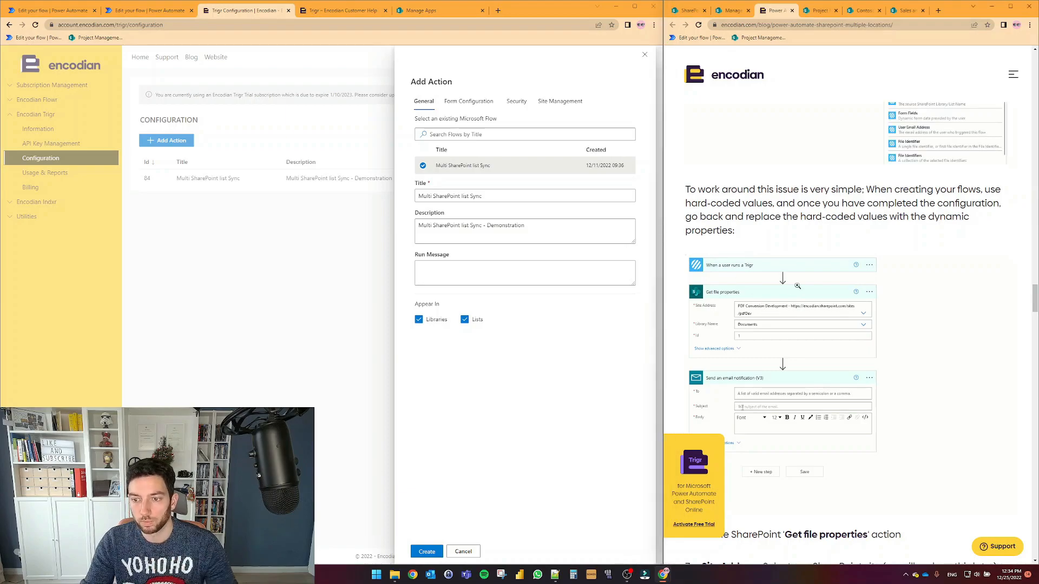
{"action": "left_click", "coordinate": [742, 272]}
{"action": "left_click", "coordinate": [730, 221]}
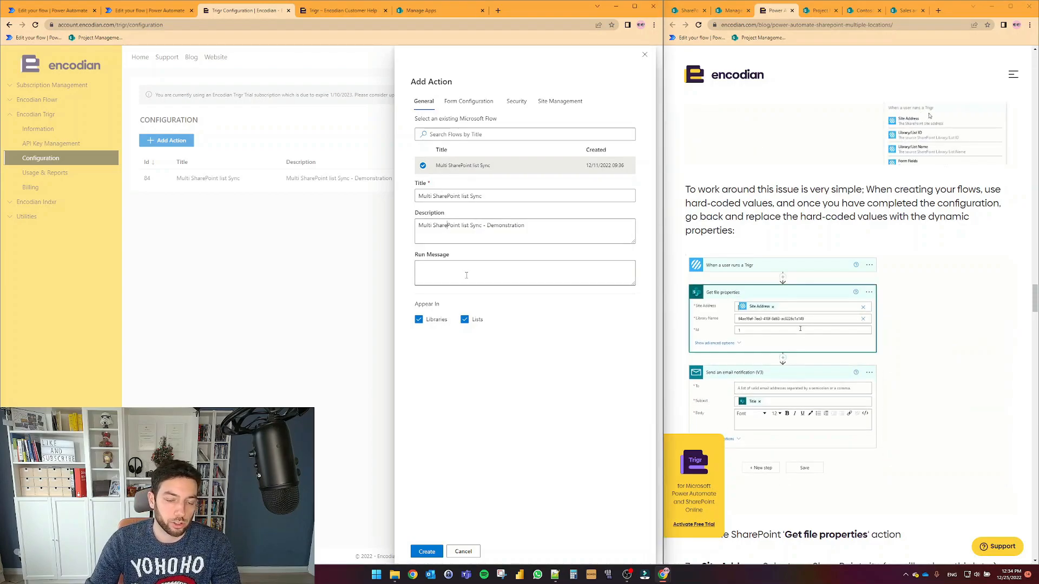
{"action": "left_click", "coordinate": [463, 552]}
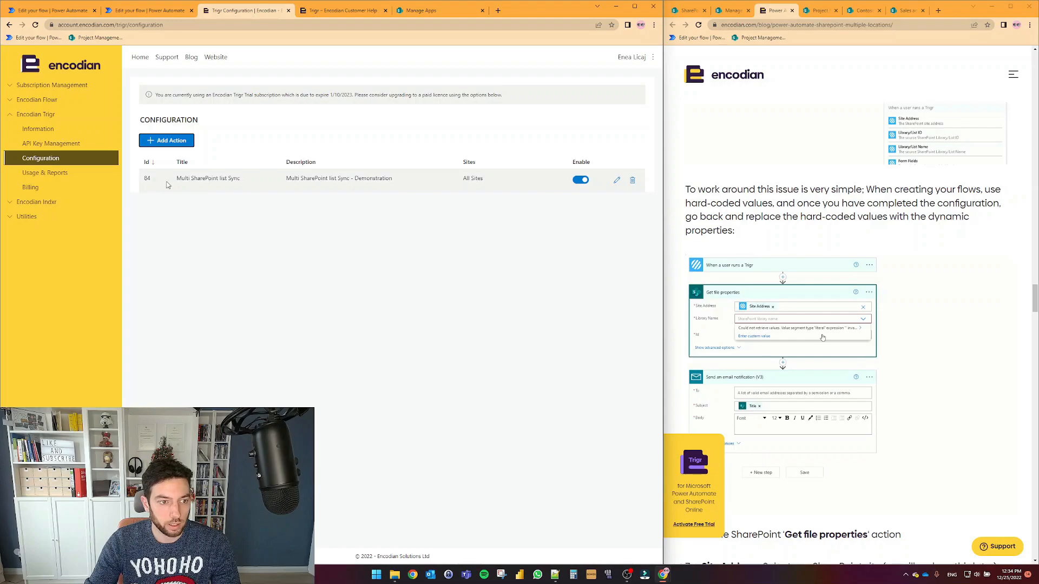
Step: Edit the existing Multi SharePoint list Sync action and save it with the run message "Lists are syncing!"
{"action": "left_click", "coordinate": [618, 182]}
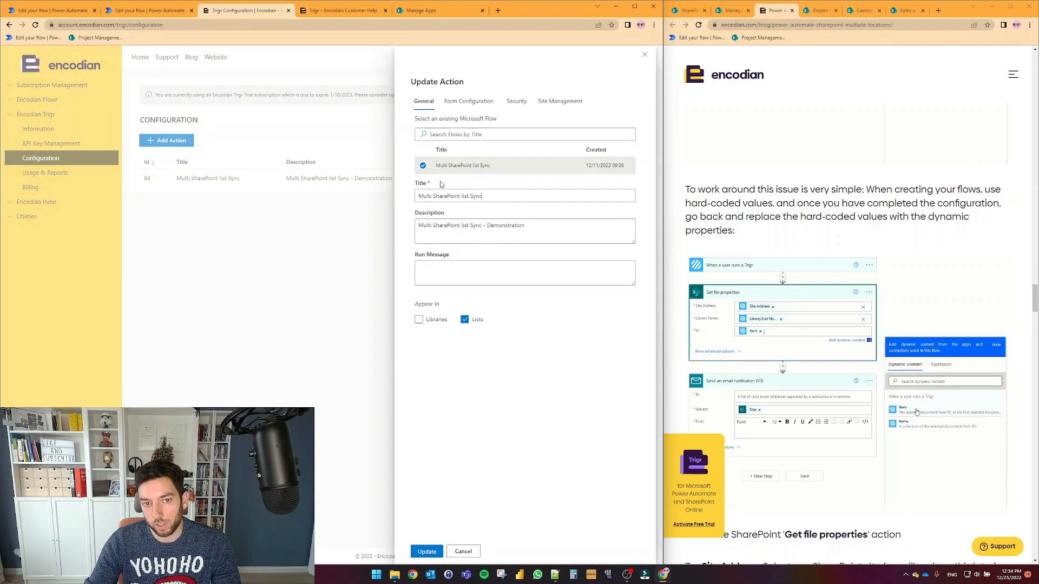
{"action": "left_click_drag", "start_coordinate": [526, 227], "coordinate": [421, 233]}
{"action": "left_click", "coordinate": [487, 278]}
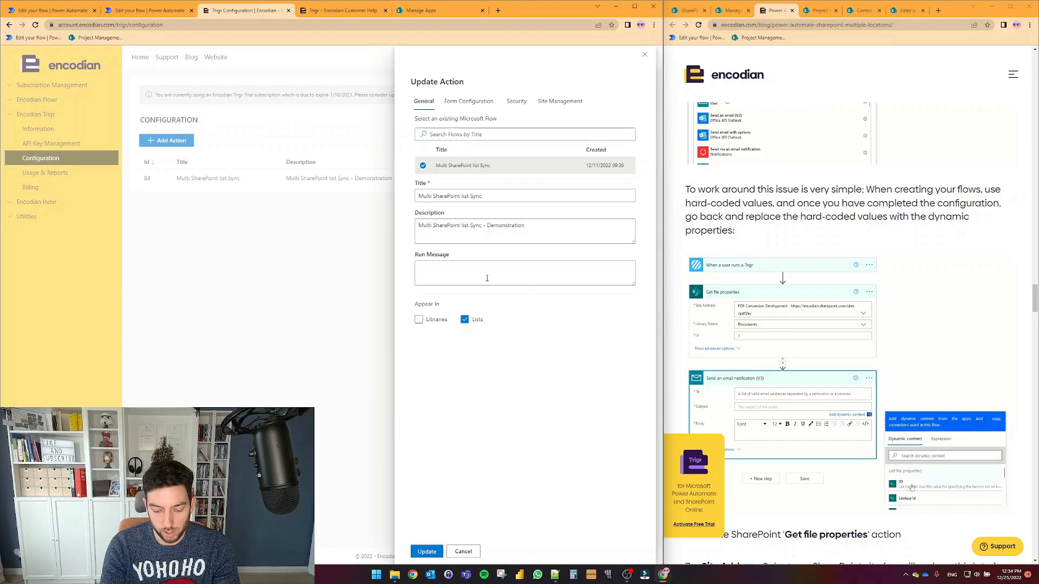
{"action": "type", "text": "Lists are s"}
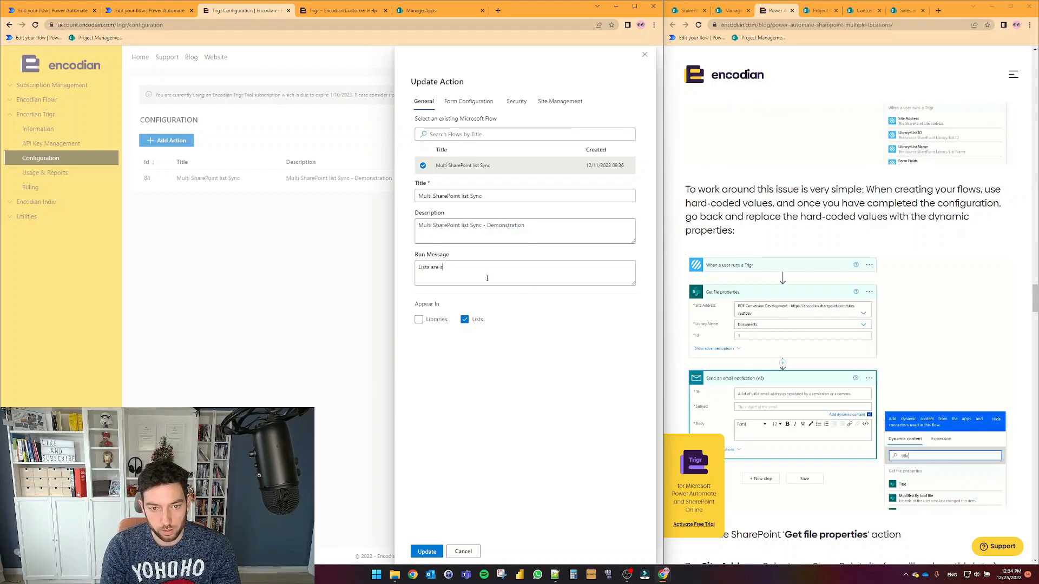
{"action": "type", "text": "y"}
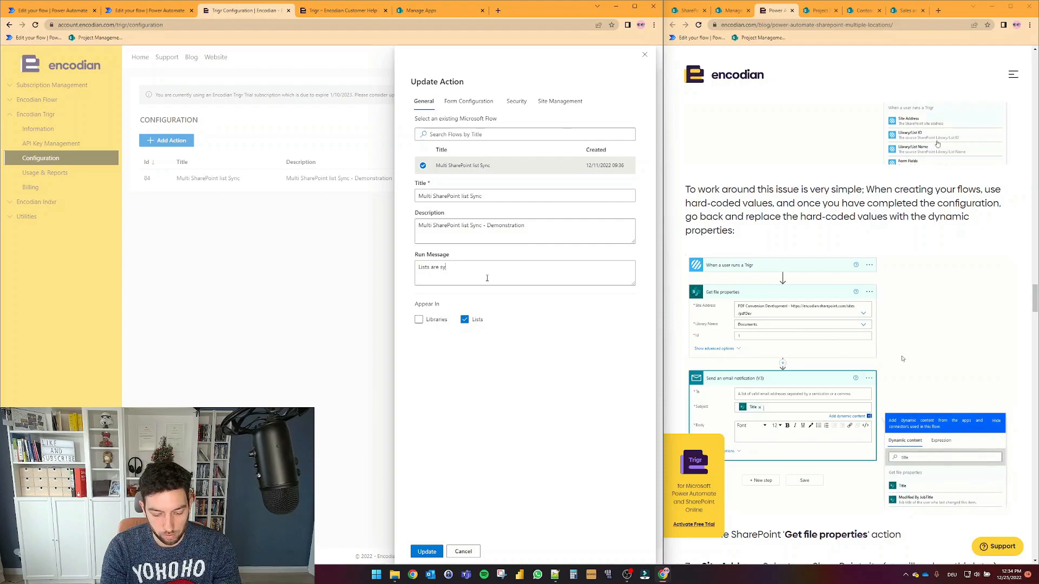
{"action": "type", "text": "ncing"}
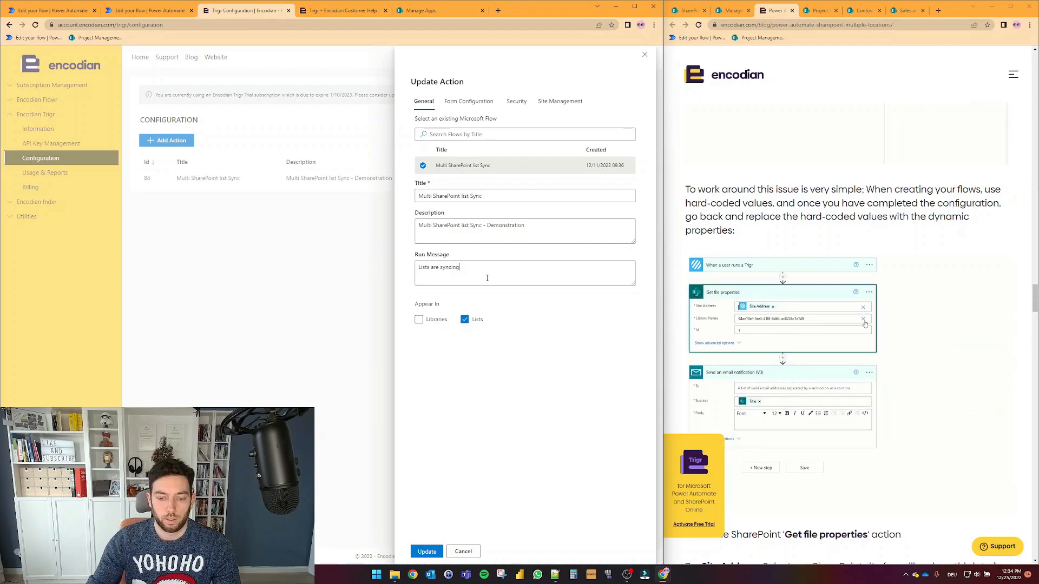
{"action": "type", "text": "!"}
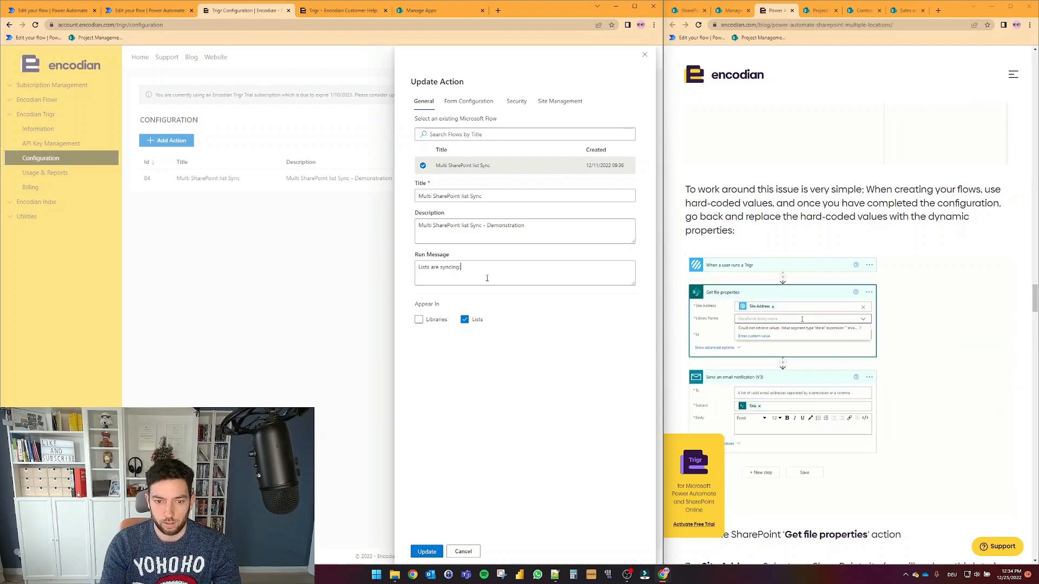
{"action": "left_click", "coordinate": [427, 552]}
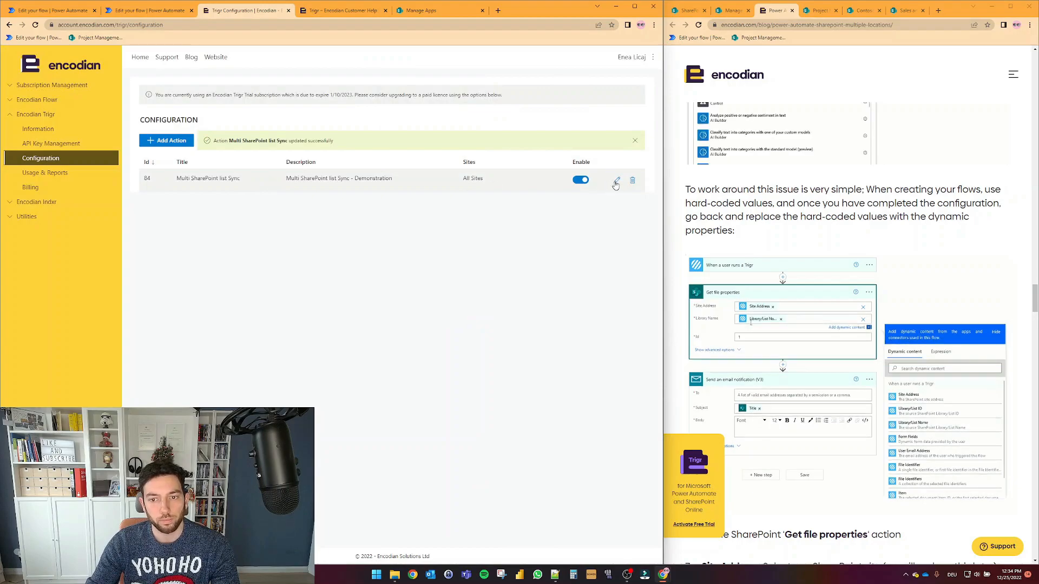
Step: Reopen the Multi SharePoint list Sync action, try limiting it to lists by excluding libraries, and examine the available form field types
{"action": "left_click", "coordinate": [616, 182]}
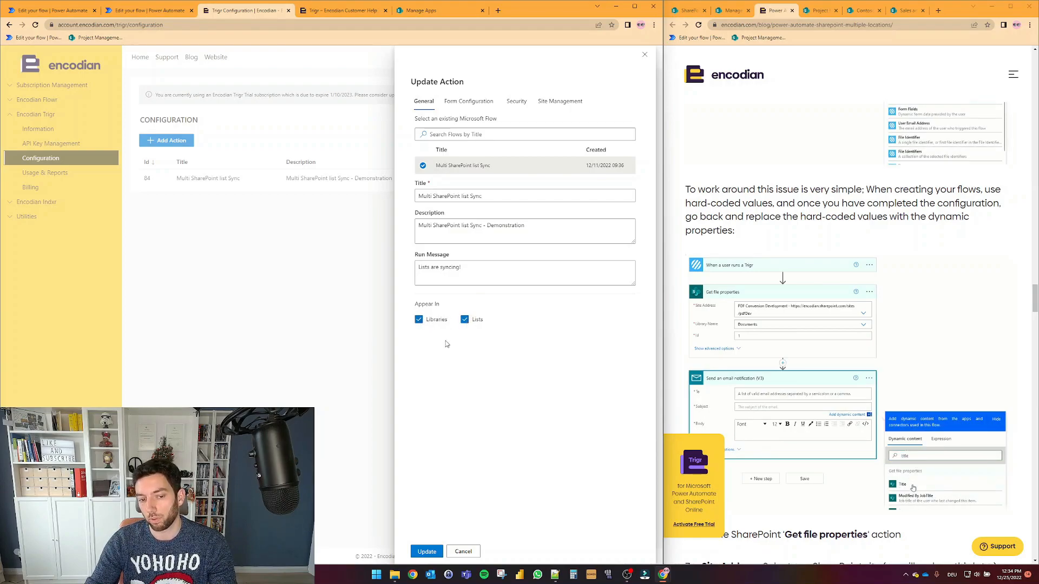
{"action": "left_click", "coordinate": [421, 323]}
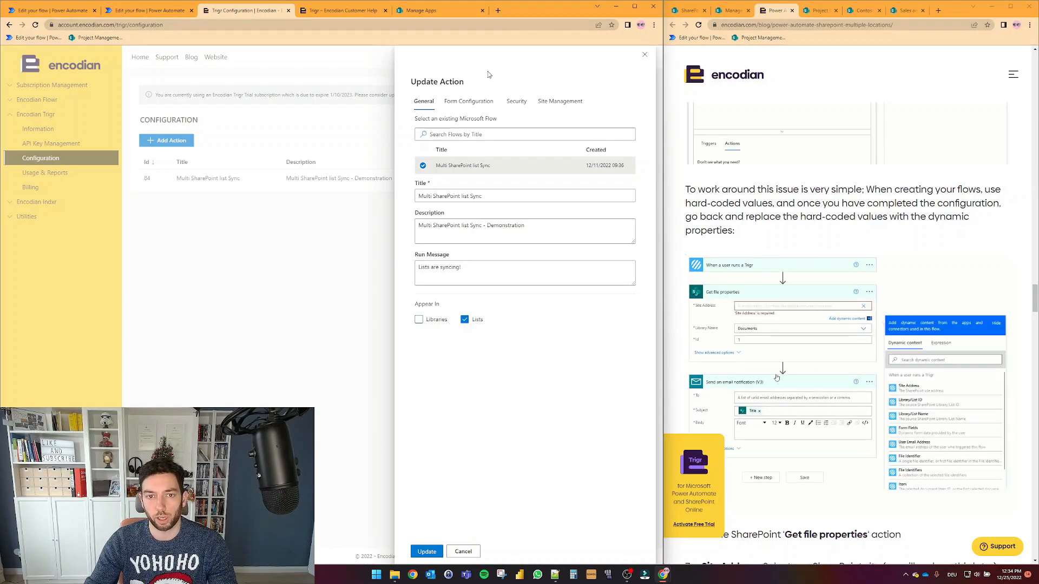
{"action": "left_click", "coordinate": [470, 102]}
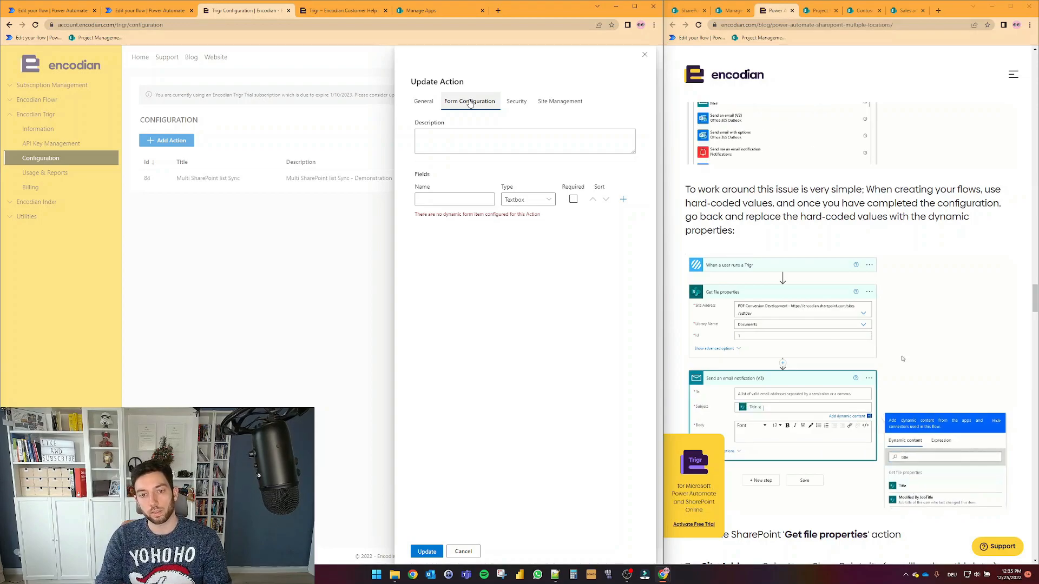
{"action": "left_click", "coordinate": [528, 200]}
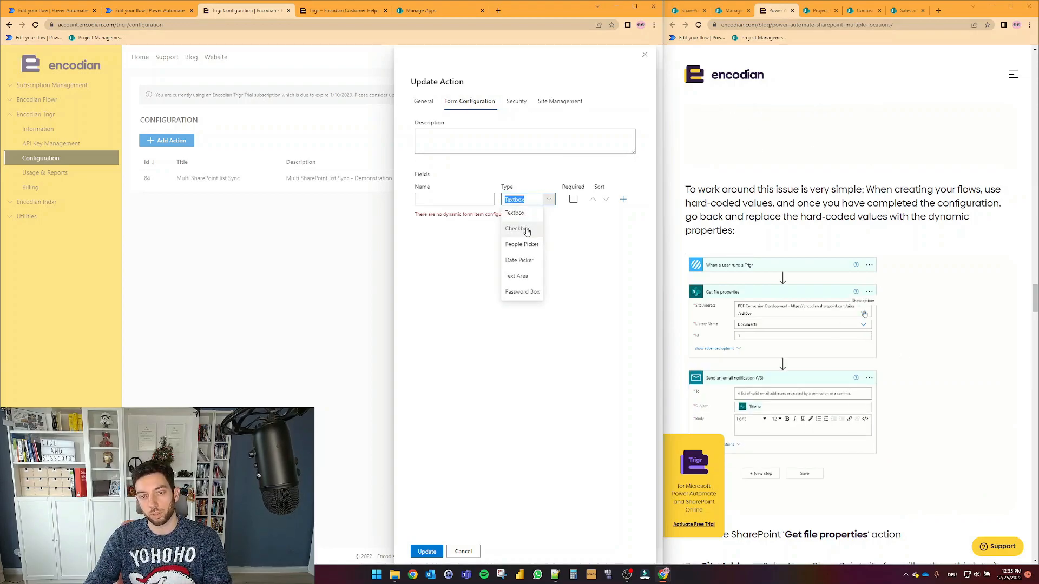
{"action": "left_click", "coordinate": [588, 261]}
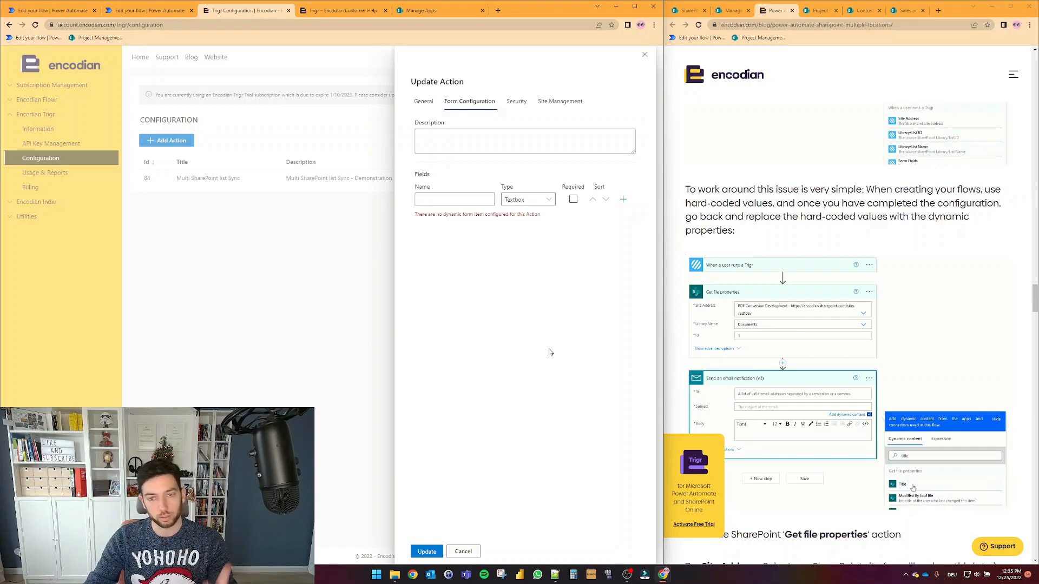
Step: Examine the action's Security and Site Management settings, try the Site Specific option, and cancel the update
{"action": "left_click", "coordinate": [517, 103]}
{"action": "left_click", "coordinate": [424, 133]}
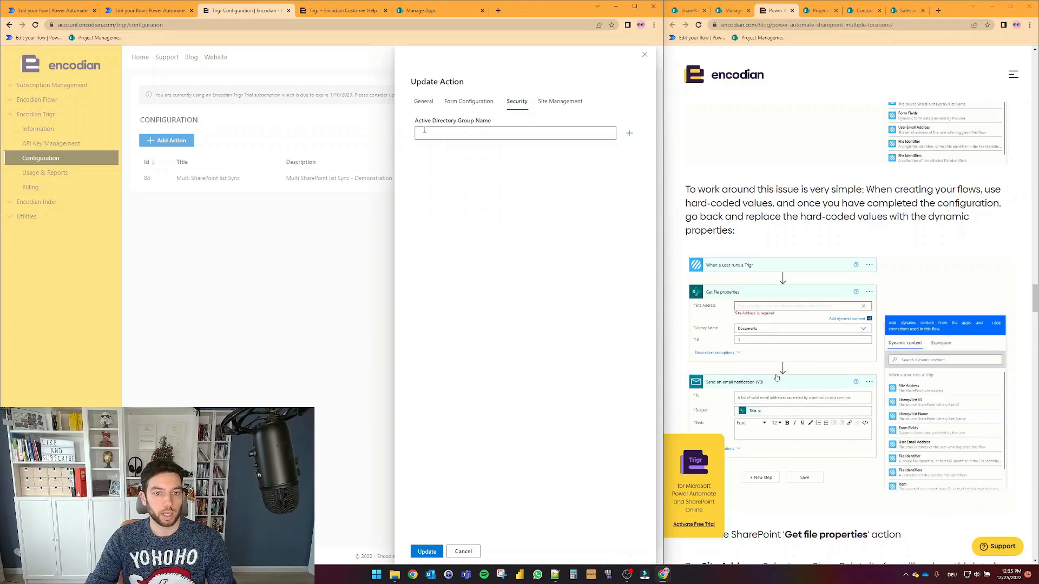
{"action": "left_click", "coordinate": [563, 103]}
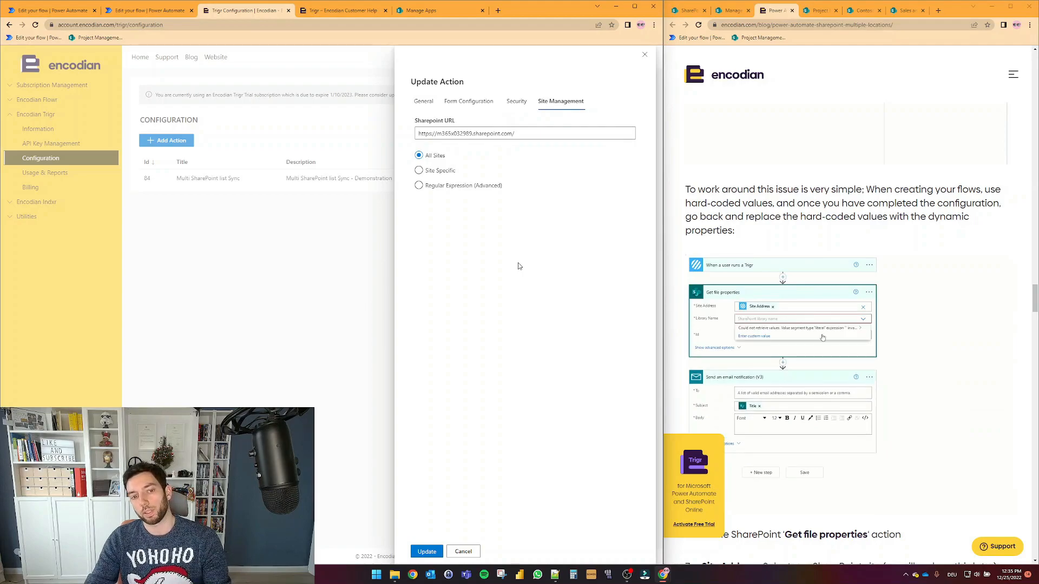
{"action": "left_click_drag", "start_coordinate": [515, 134], "coordinate": [421, 134]}
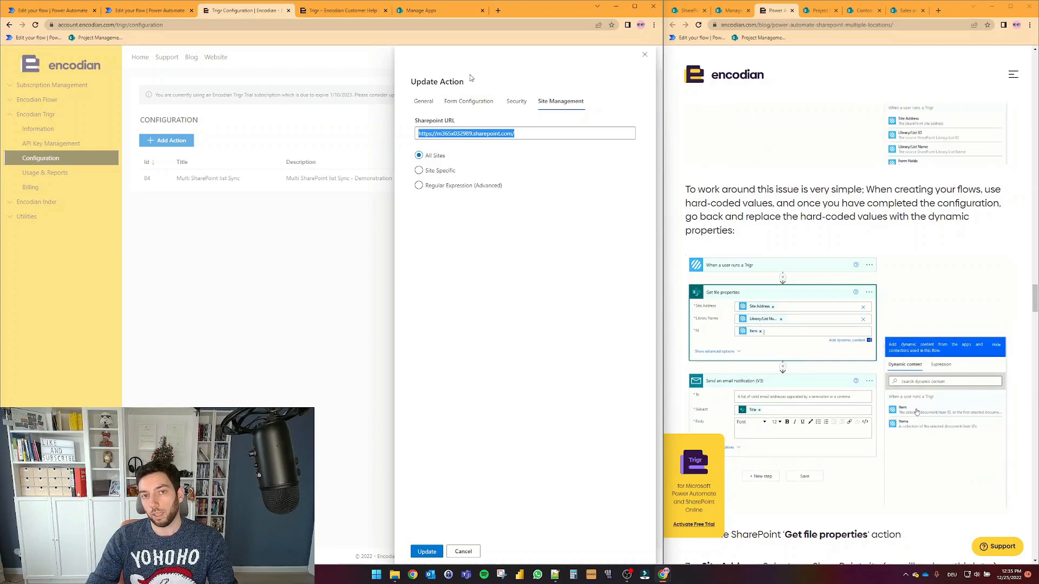
{"action": "left_click", "coordinate": [443, 173]}
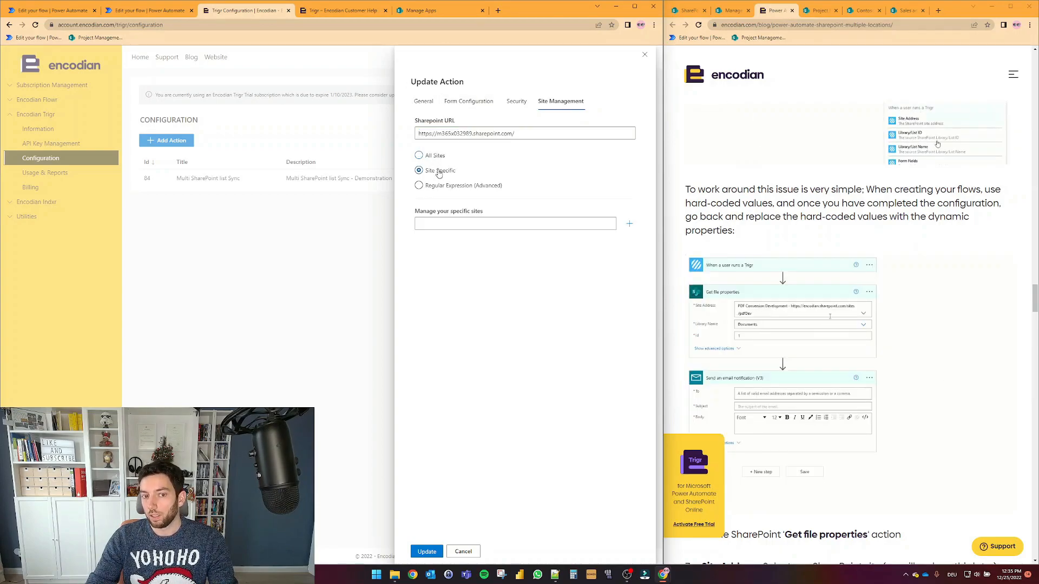
{"action": "left_click", "coordinate": [467, 222]}
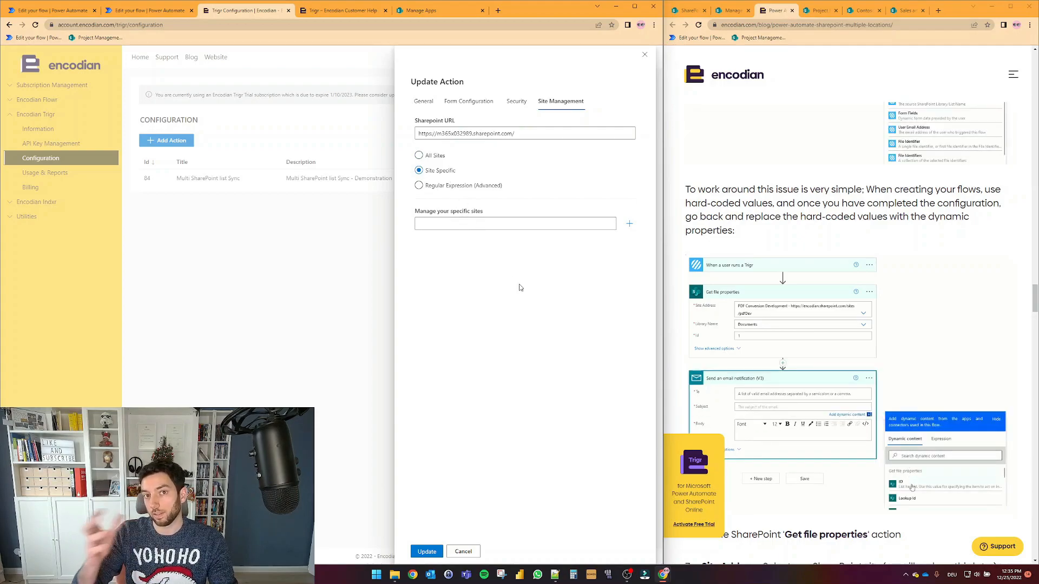
{"action": "left_click", "coordinate": [463, 551]}
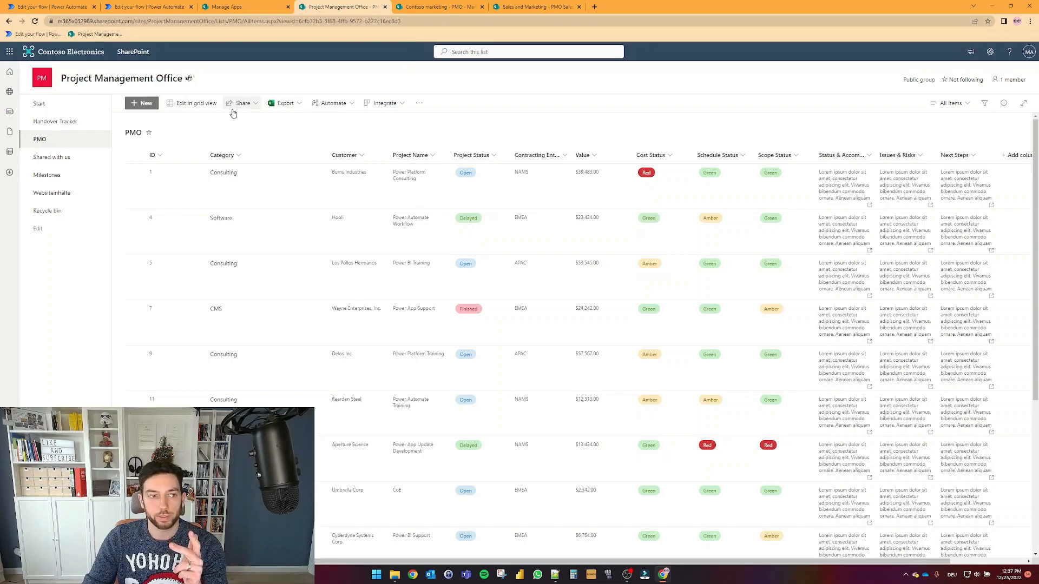
Step: View the PMO - Marketing and PMO Sales lists on their own sites, and return to the Project Management Office's PMO list
{"action": "left_click", "coordinate": [440, 7]}
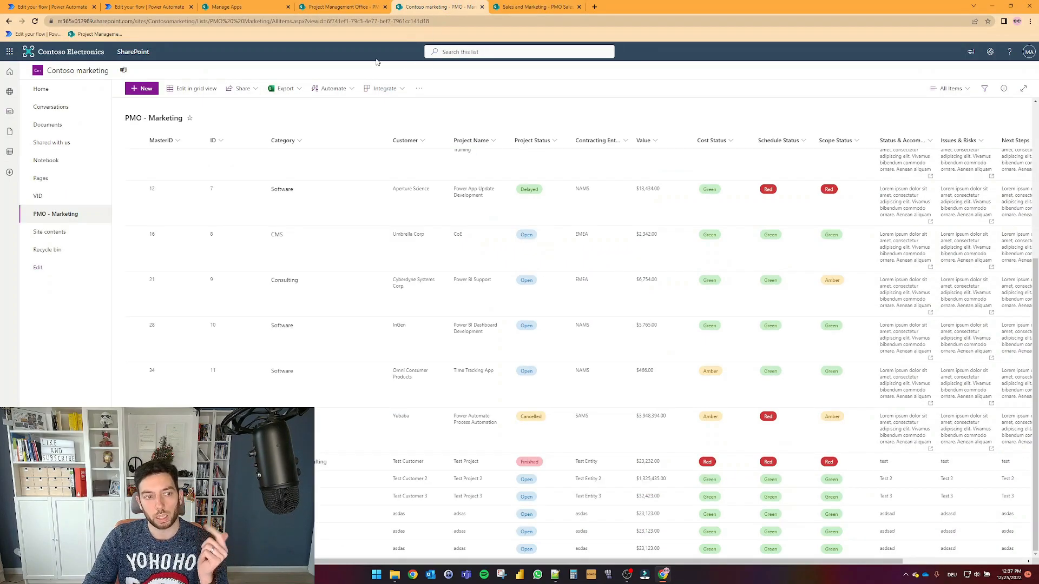
{"action": "left_click", "coordinate": [541, 7]}
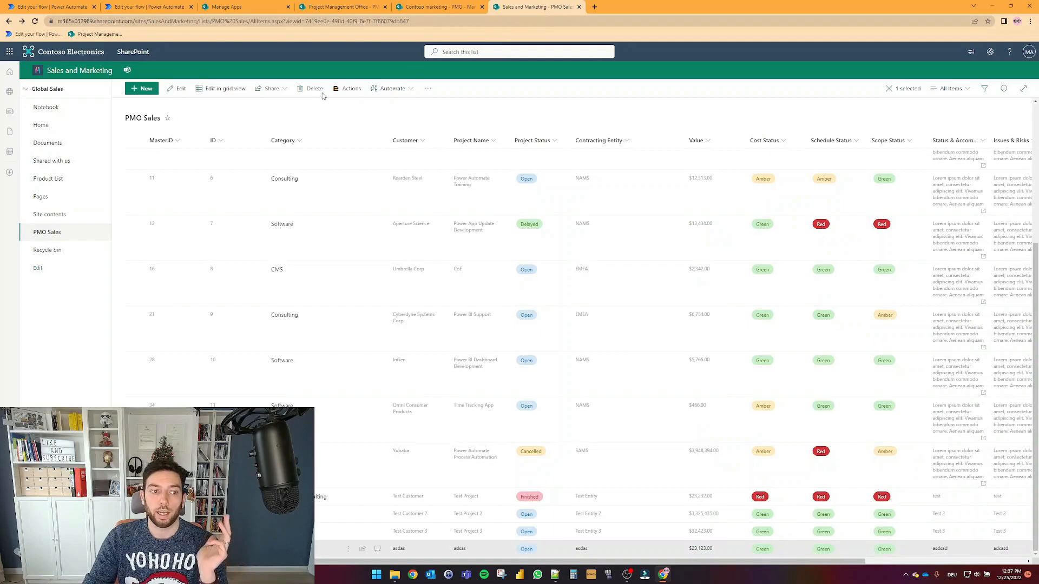
{"action": "left_click", "coordinate": [338, 7]}
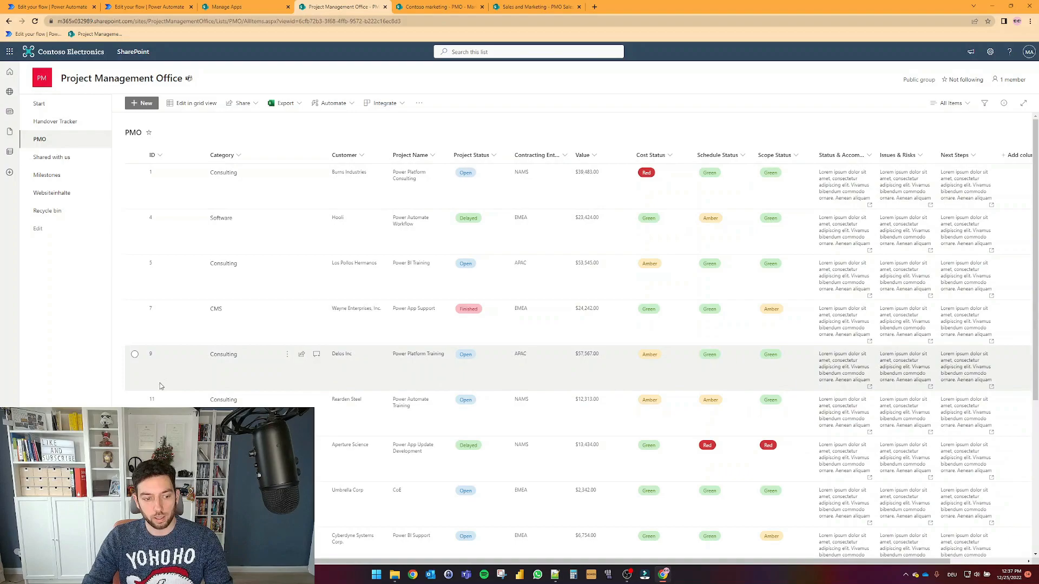
Step: Compare the MasterID and ID columns of the PMO - Marketing and PMO Sales lists with the ID column of the central PMO list
{"action": "left_click", "coordinate": [428, 7]}
{"action": "scroll", "coordinate": [188, 181], "scroll_direction": "down", "scroll_amount": 1}
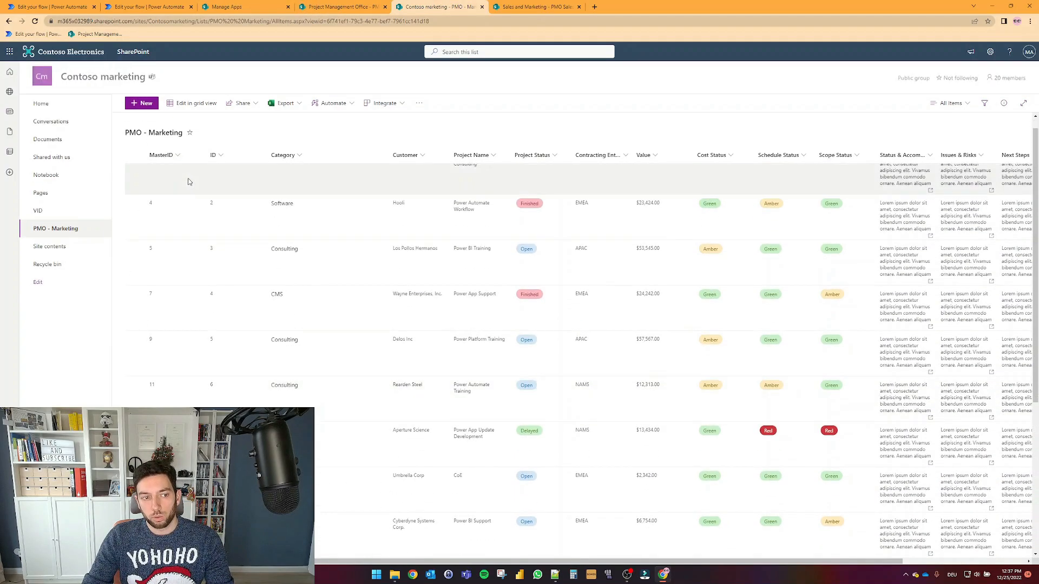
{"action": "scroll", "coordinate": [189, 182], "scroll_direction": "up", "scroll_amount": 1}
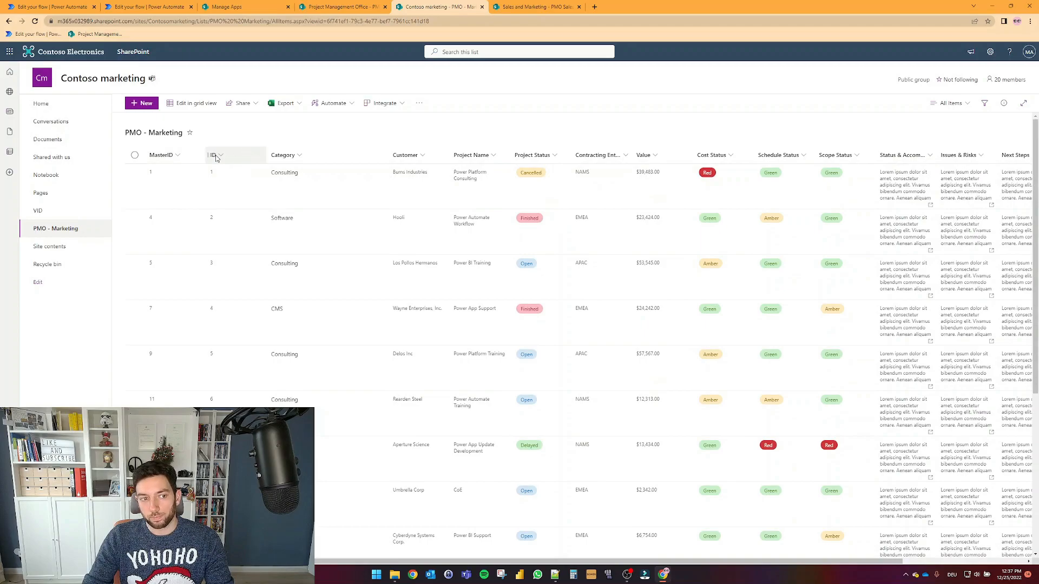
{"action": "left_click", "coordinate": [341, 7]}
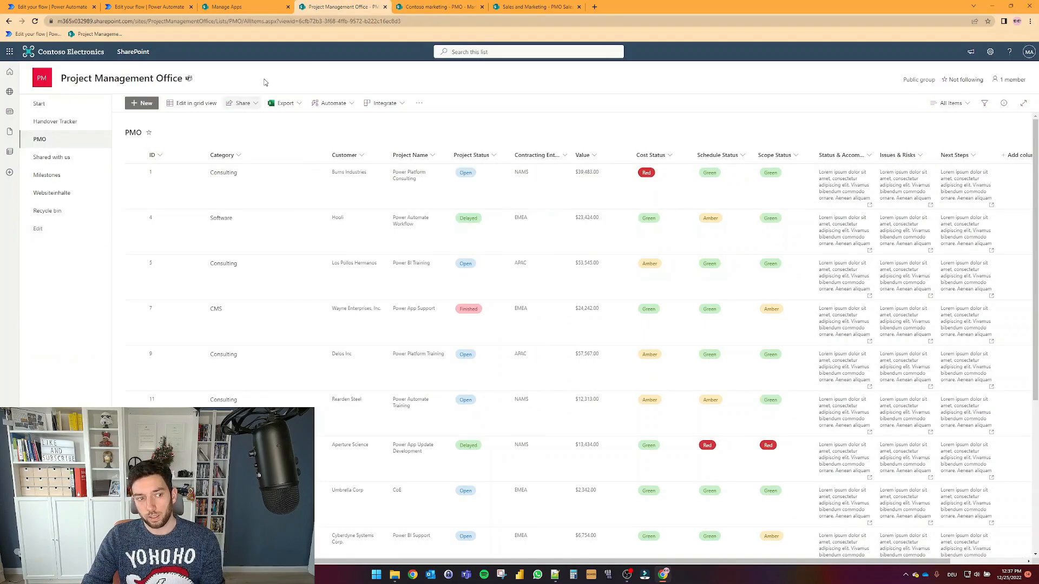
{"action": "left_click", "coordinate": [425, 7]}
{"action": "left_click", "coordinate": [536, 7]}
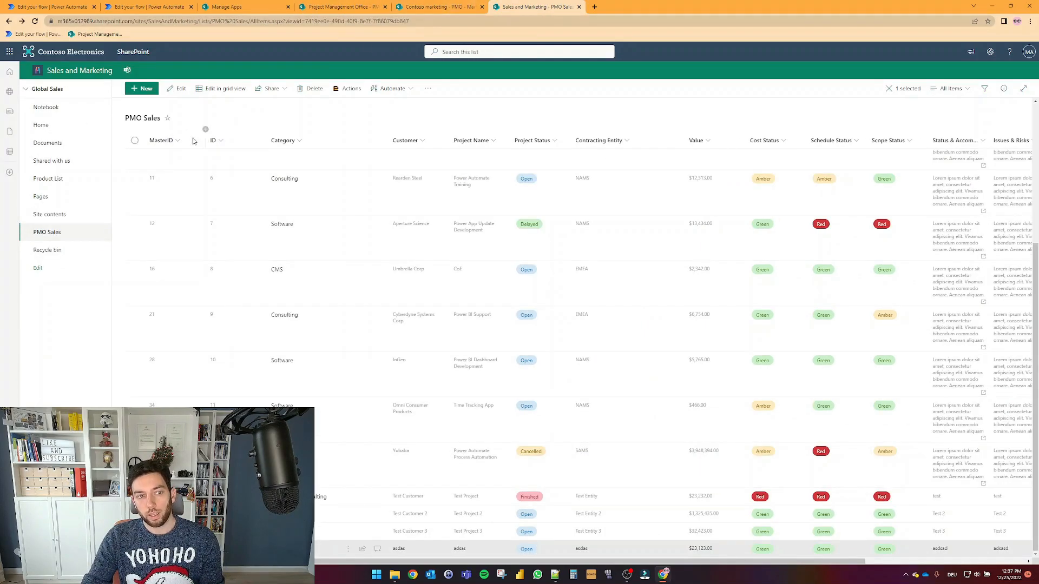
{"action": "scroll", "coordinate": [212, 152], "scroll_direction": "up", "scroll_amount": 5}
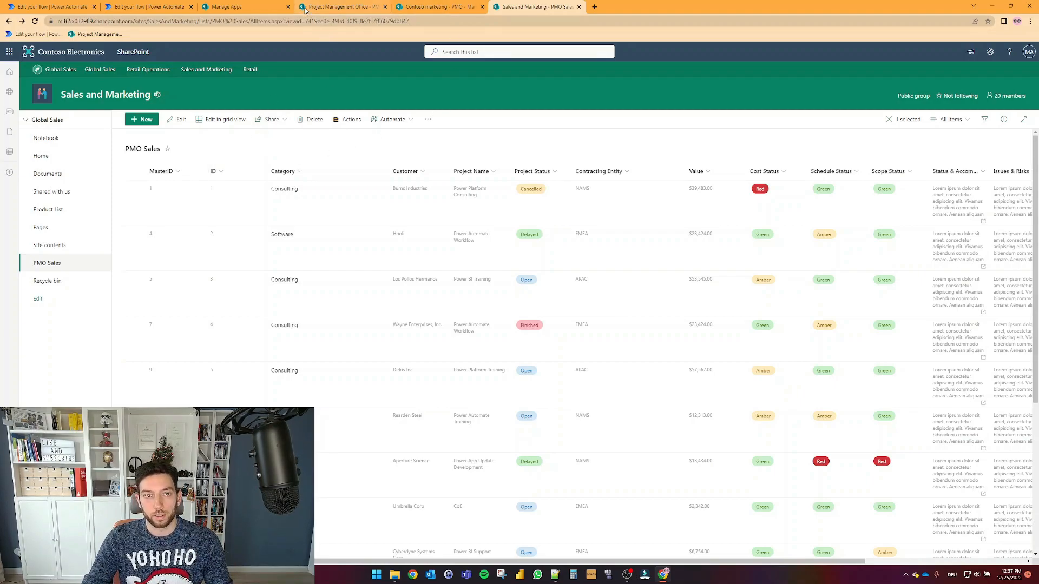
{"action": "left_click", "coordinate": [328, 7]}
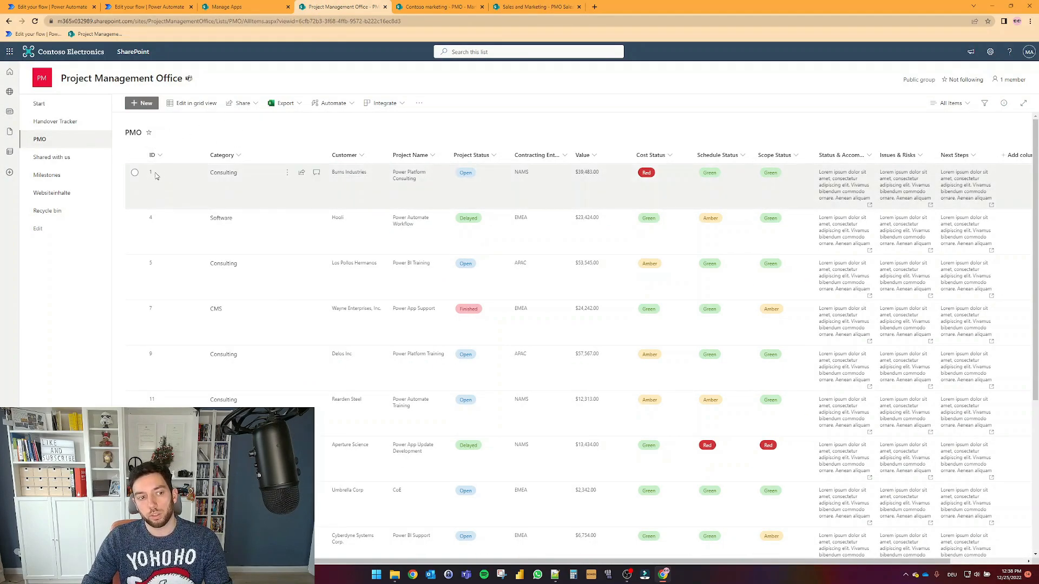
{"action": "left_click", "coordinate": [438, 7]}
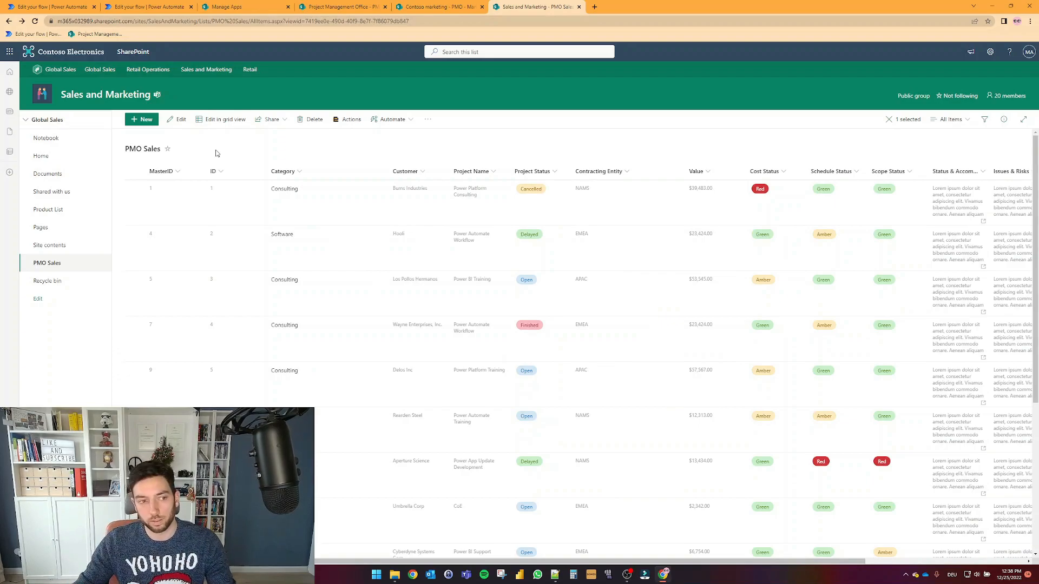
{"action": "left_click", "coordinate": [431, 13]}
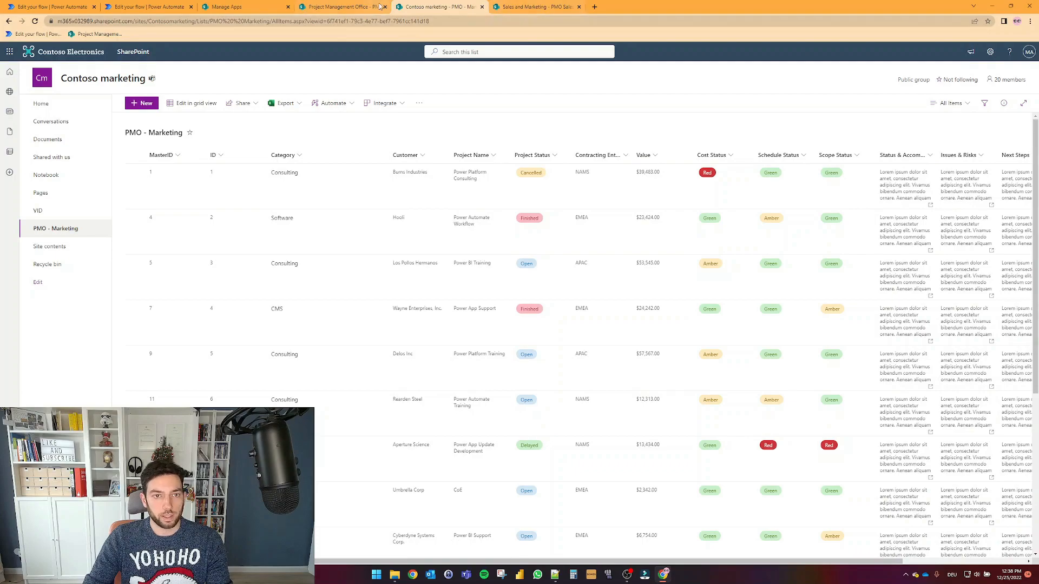
{"action": "left_click", "coordinate": [344, 7]}
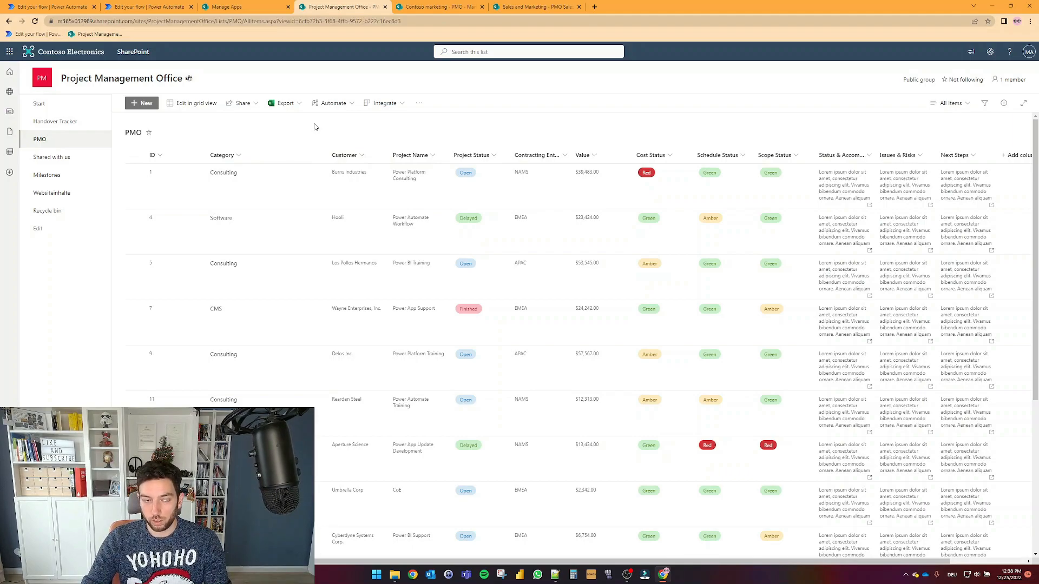
Step: In the Multilist Sync with Trigr flow, expand the ListName variable and examine the dynamic values offered by the Trigr trigger
{"action": "left_click", "coordinate": [152, 8]}
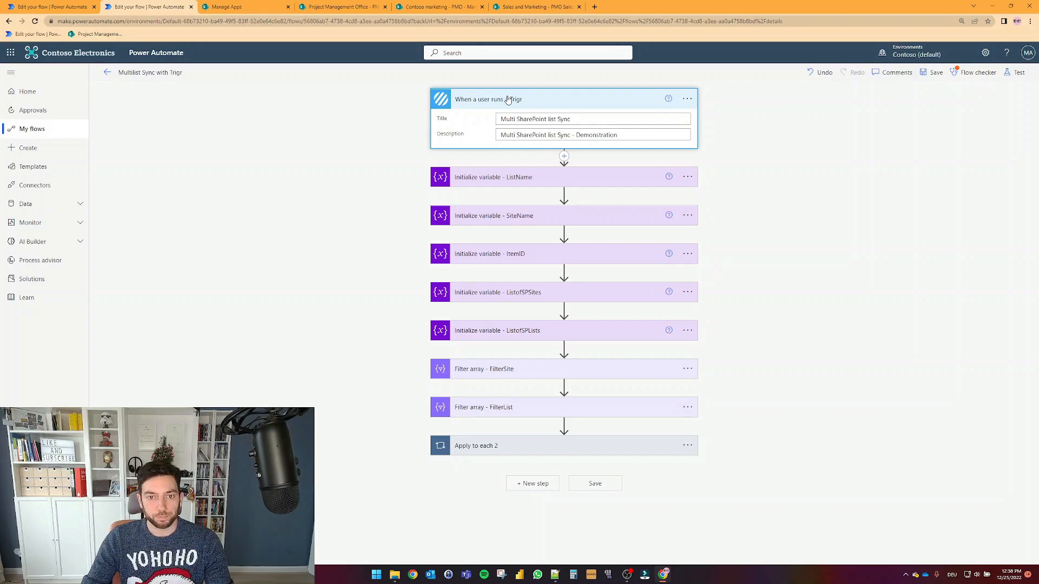
{"action": "left_click", "coordinate": [576, 177]}
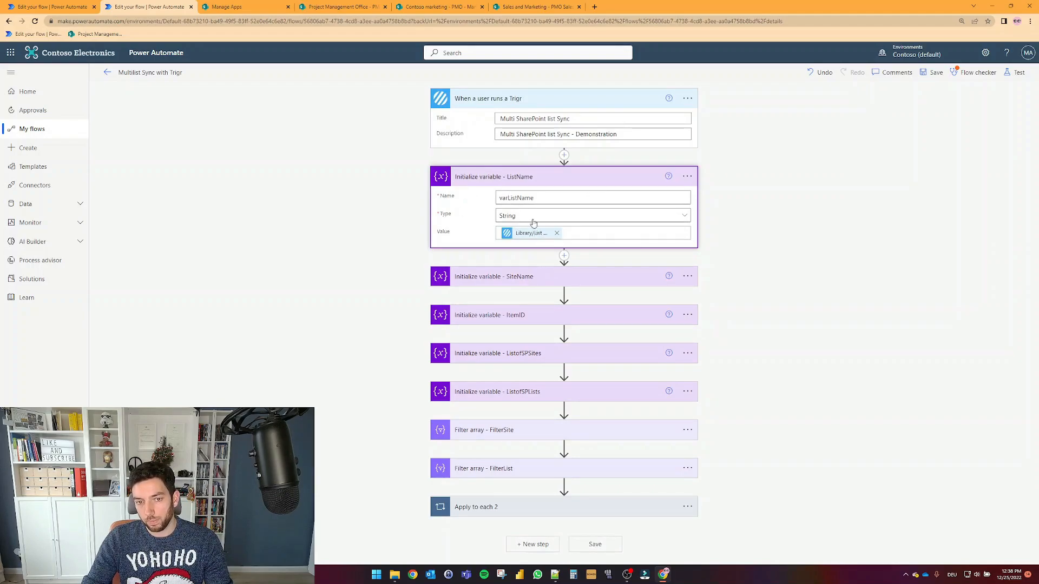
{"action": "left_click", "coordinate": [593, 234]}
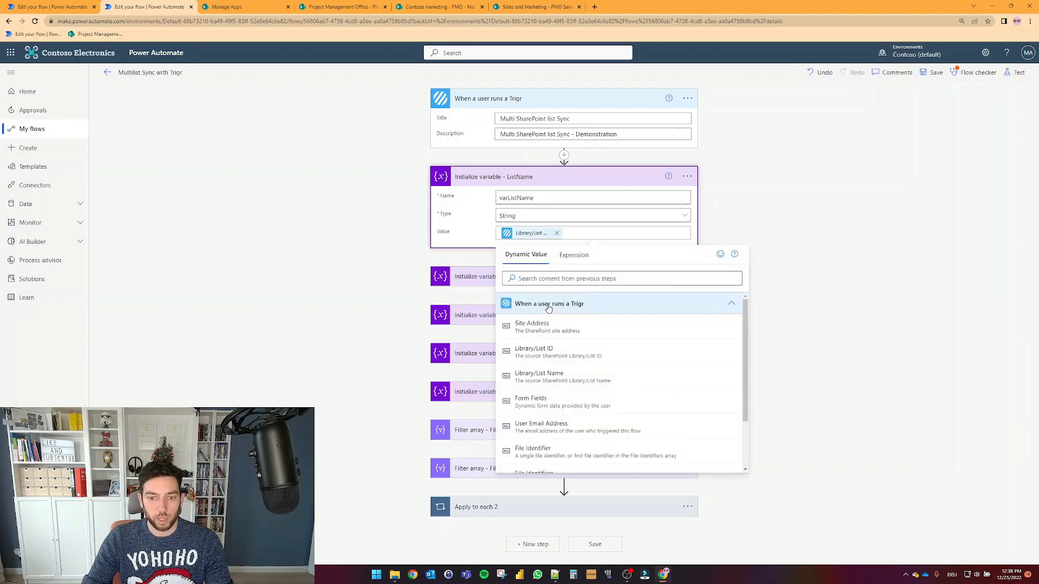
{"action": "scroll", "coordinate": [561, 328], "scroll_direction": "down", "scroll_amount": 1}
{"action": "scroll", "coordinate": [561, 328], "scroll_direction": "up", "scroll_amount": 1}
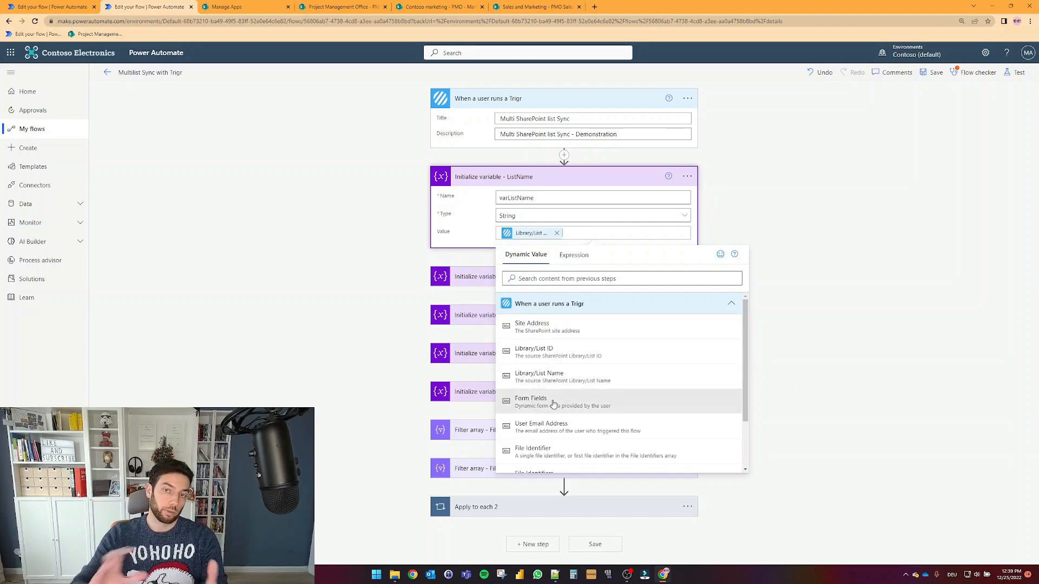
{"action": "scroll", "coordinate": [557, 425], "scroll_direction": "down", "scroll_amount": 2}
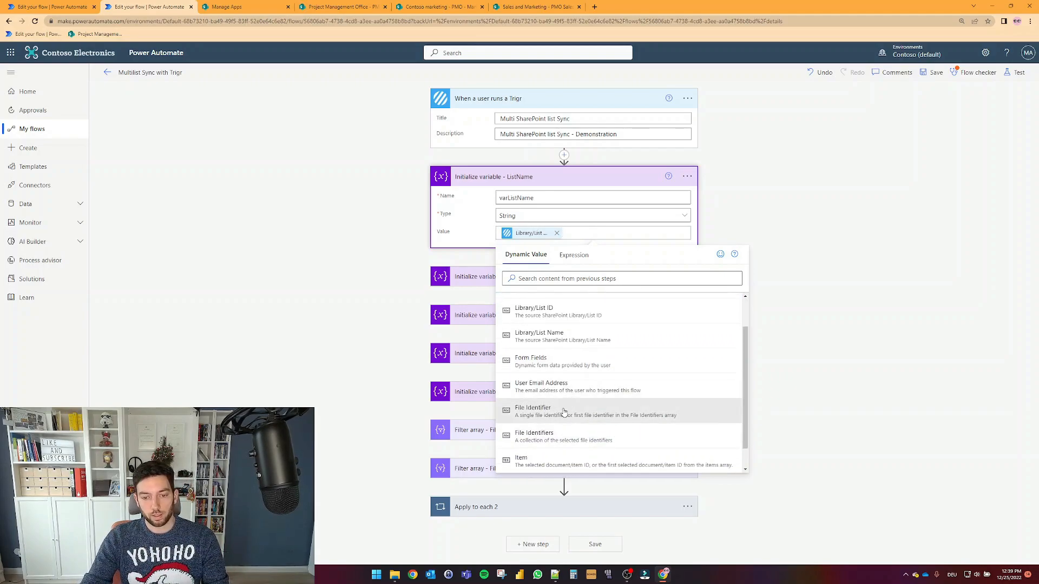
{"action": "scroll", "coordinate": [564, 413], "scroll_direction": "down", "scroll_amount": 1}
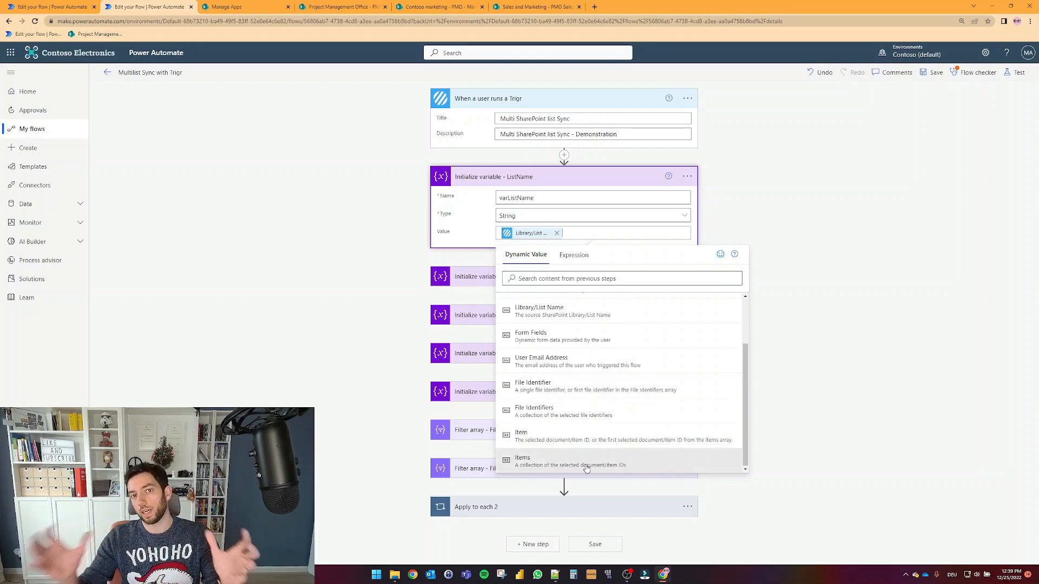
Step: Open the most recent run of Multilist Sync with Trigr in a separate tab and inspect the trigger's Site Address output
{"action": "right_click", "coordinate": [39, 134]}
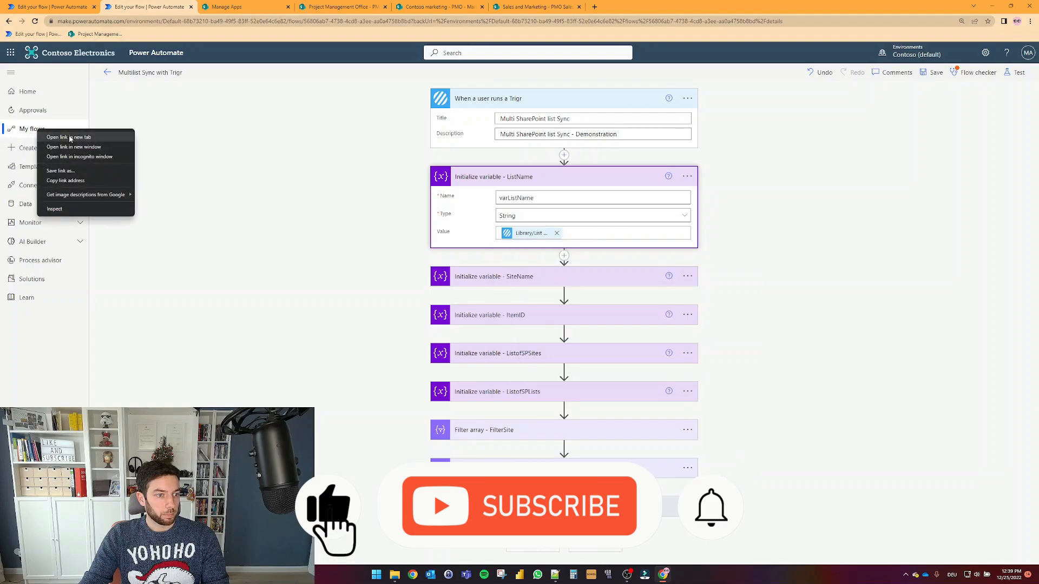
{"action": "left_click", "coordinate": [70, 137]}
{"action": "left_click", "coordinate": [239, 6]}
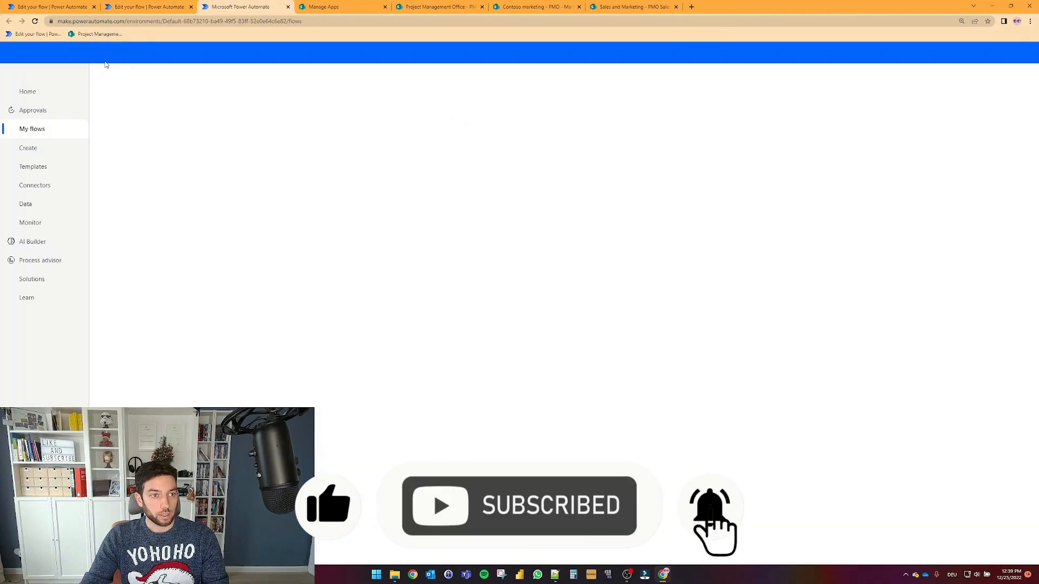
{"action": "left_click", "coordinate": [190, 174]}
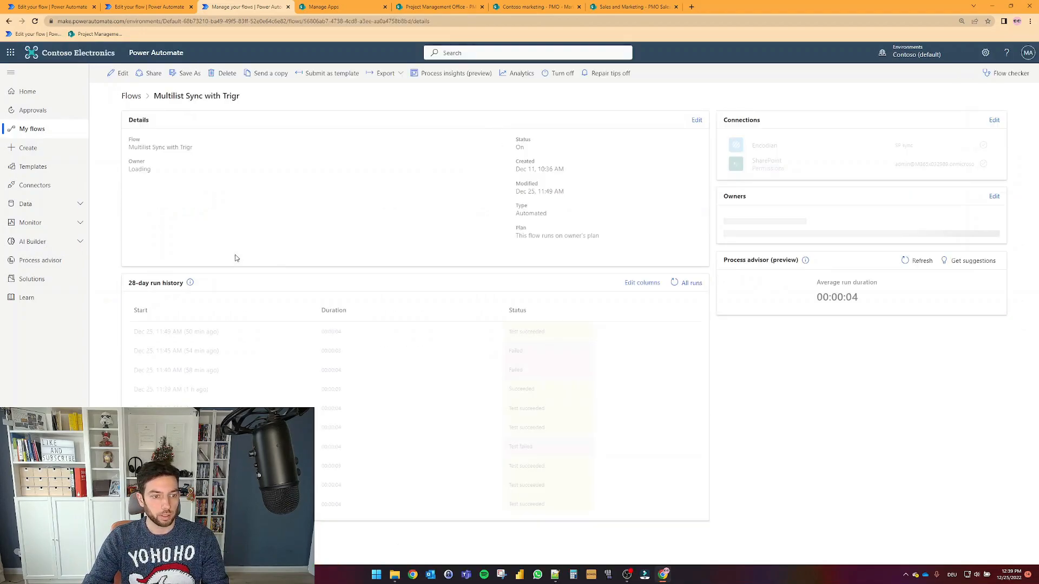
{"action": "left_click", "coordinate": [176, 332]}
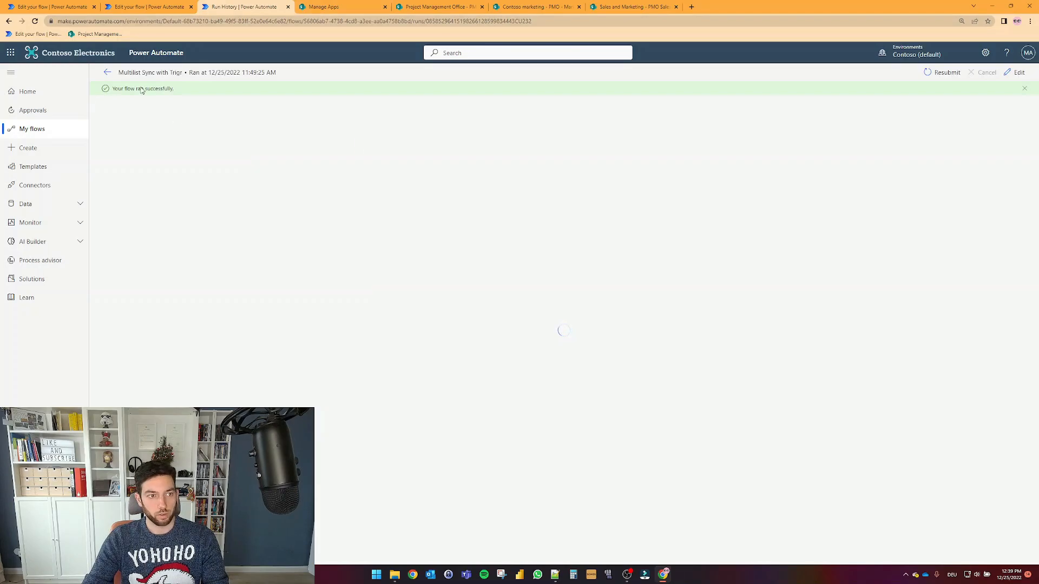
{"action": "left_click", "coordinate": [521, 115]}
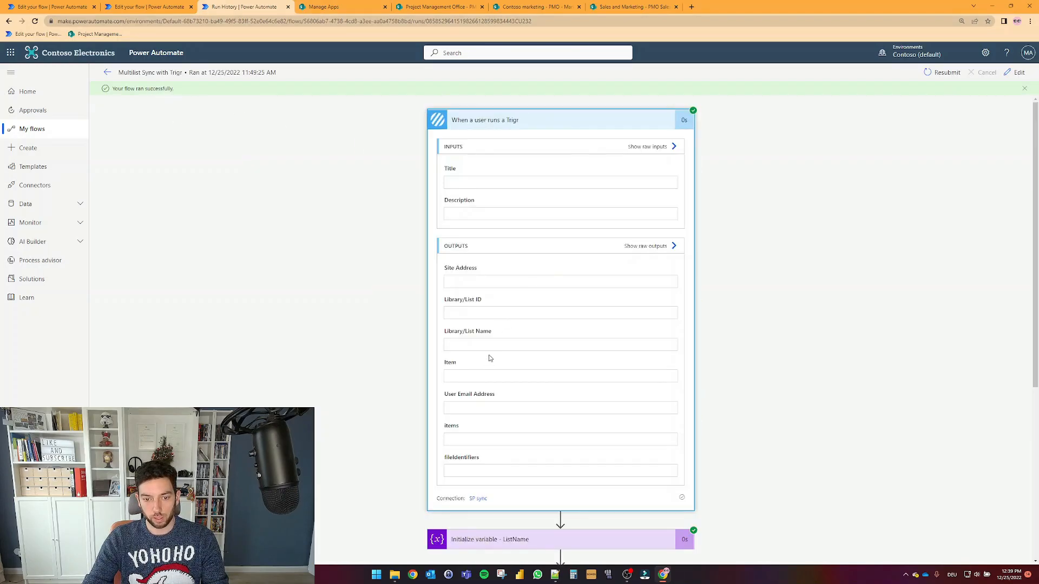
{"action": "left_click_drag", "start_coordinate": [655, 281], "coordinate": [448, 281]}
{"action": "left_click", "coordinate": [653, 282]}
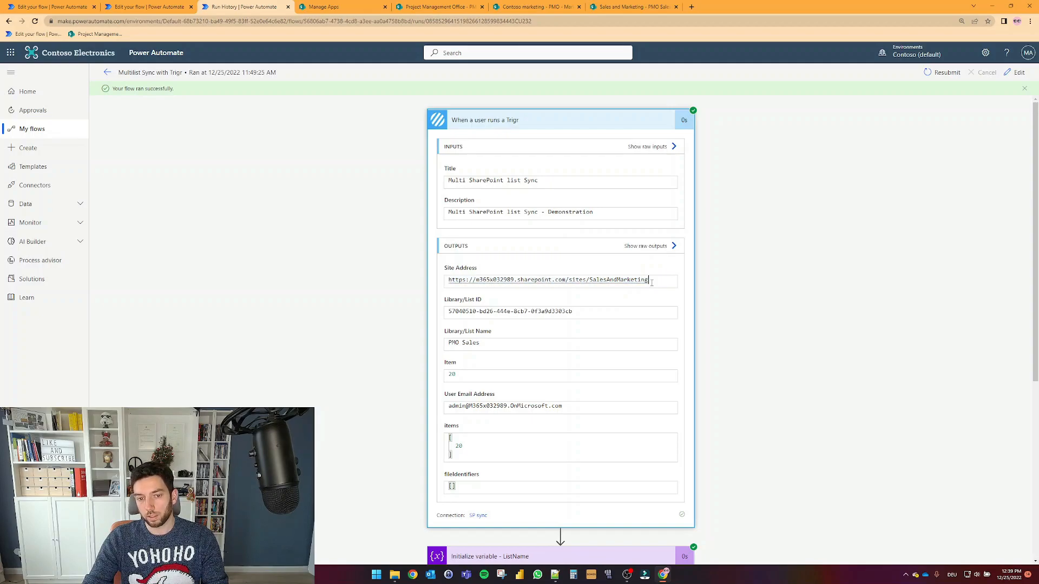
Step: Inspect the trigger's Library/List ID, Library/List Name, Item and User Email Address outputs in the flow run
{"action": "left_click_drag", "start_coordinate": [598, 311], "coordinate": [439, 316]}
{"action": "left_click_drag", "start_coordinate": [486, 345], "coordinate": [450, 344]}
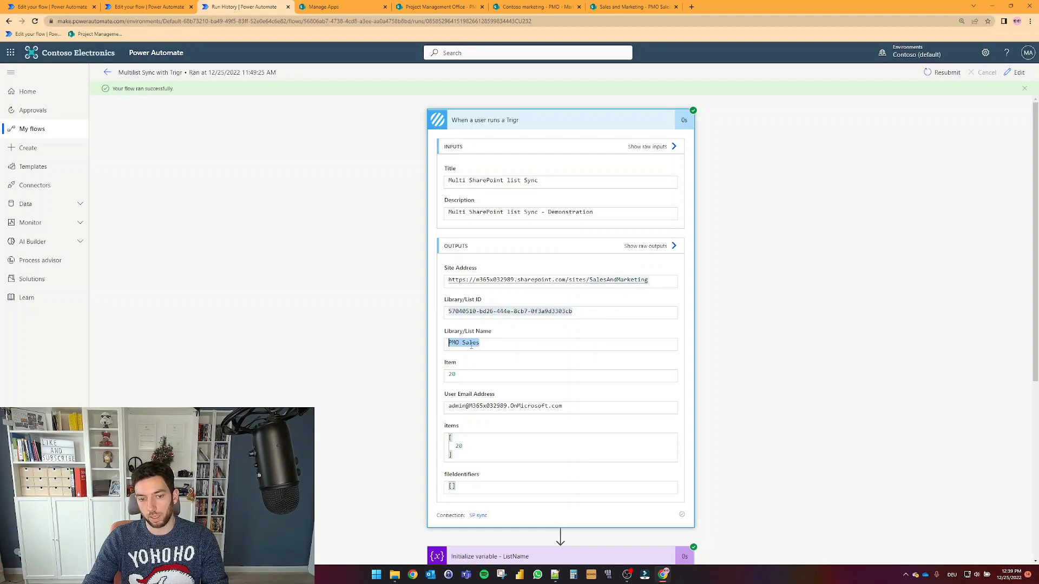
{"action": "double_click", "coordinate": [468, 378]}
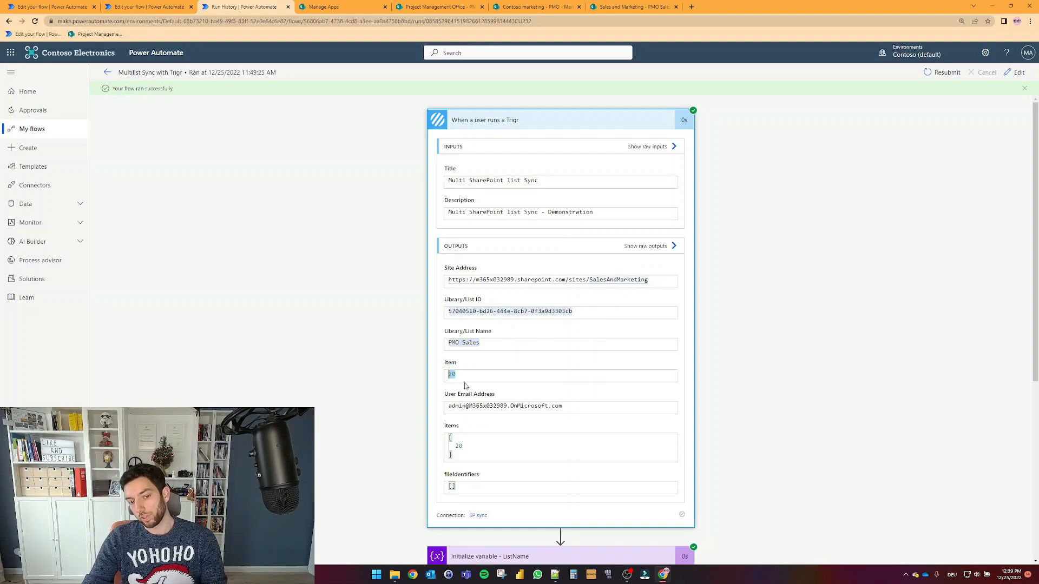
{"action": "left_click_drag", "start_coordinate": [570, 403], "coordinate": [449, 407]}
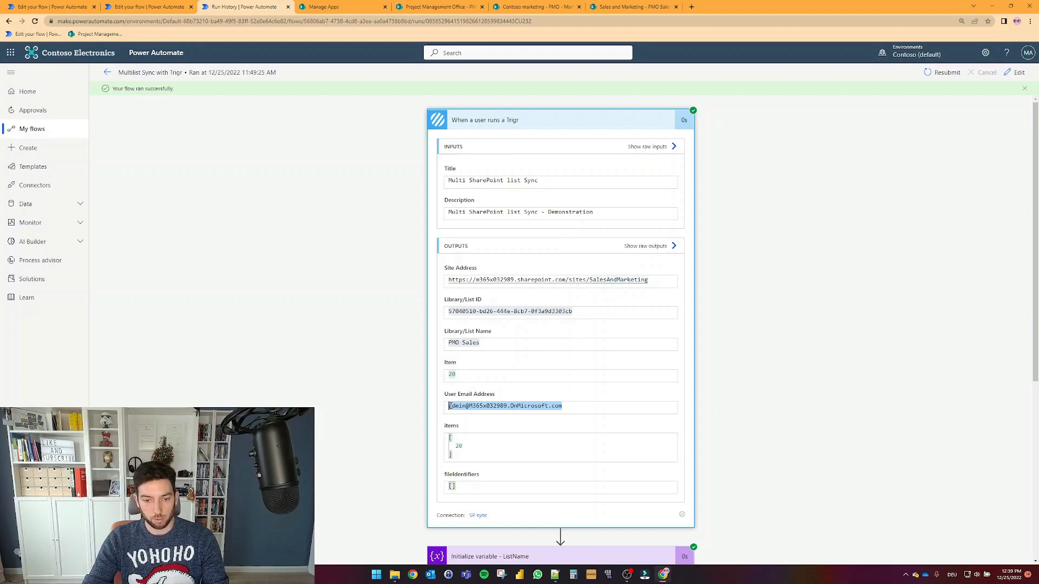
Step: Compare the trigger's single Item output with its items array, and check the fileIdentifiers output
{"action": "left_click", "coordinate": [470, 448]}
{"action": "left_click_drag", "start_coordinate": [458, 455], "coordinate": [446, 440]}
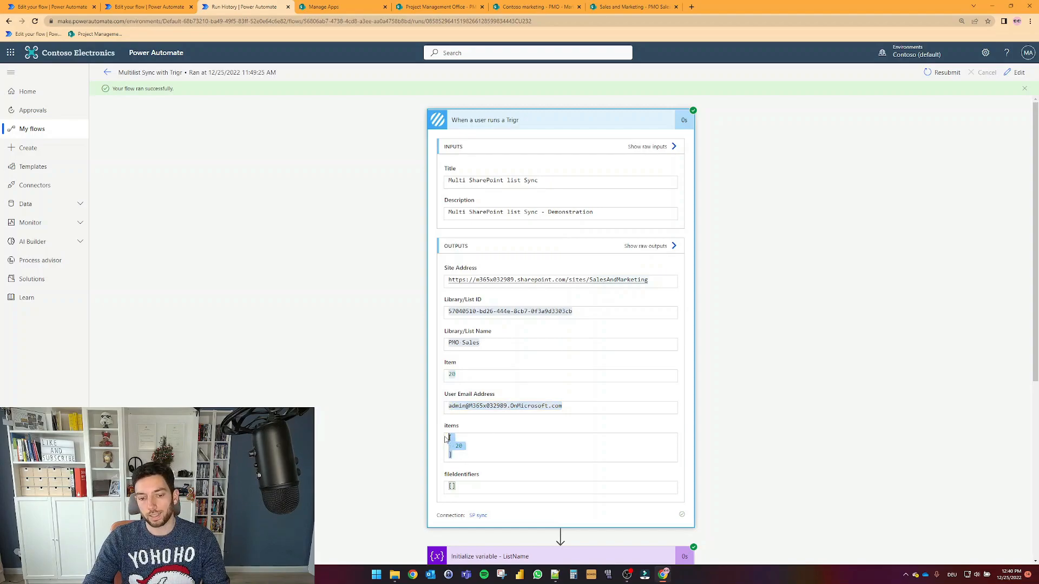
{"action": "left_click_drag", "start_coordinate": [457, 375], "coordinate": [449, 376]}
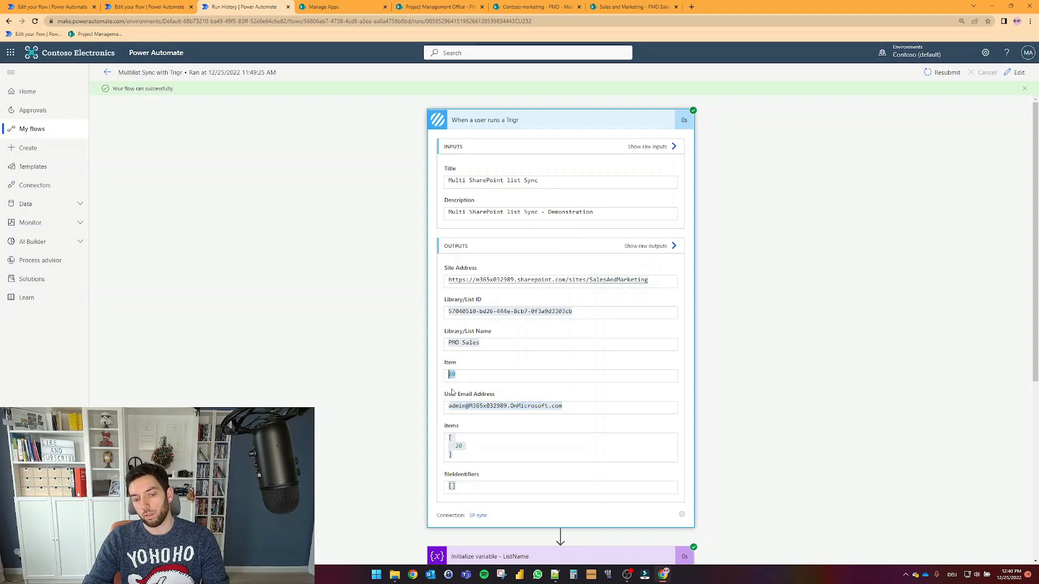
{"action": "left_click_drag", "start_coordinate": [464, 446], "coordinate": [452, 445]}
{"action": "left_click", "coordinate": [466, 374]}
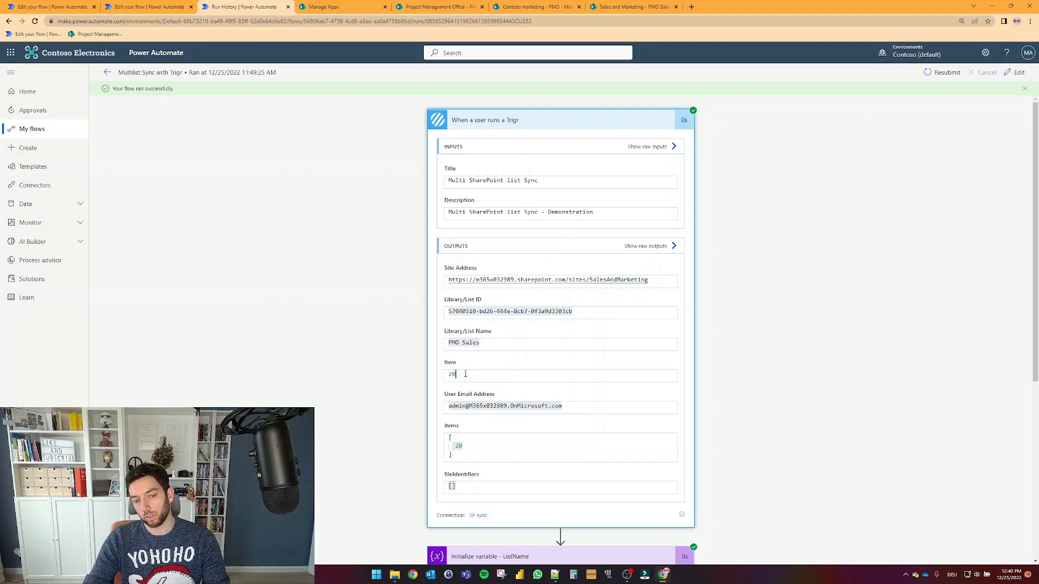
{"action": "left_click_drag", "start_coordinate": [448, 445], "coordinate": [464, 445]}
{"action": "double_click", "coordinate": [456, 375]}
{"action": "left_click_drag", "start_coordinate": [467, 444], "coordinate": [457, 446]}
{"action": "left_click_drag", "start_coordinate": [466, 483], "coordinate": [450, 486]}
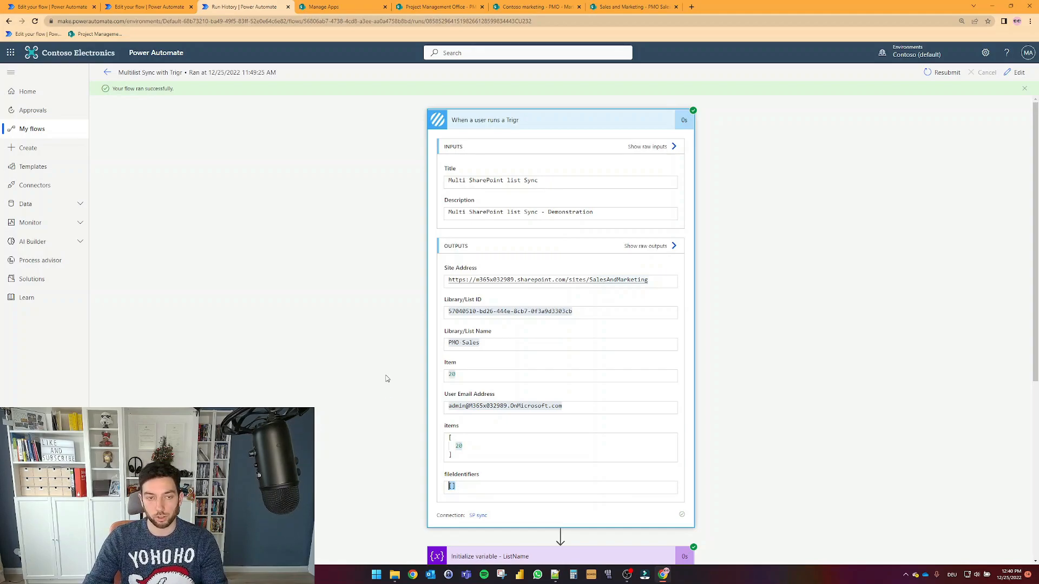
Step: Return to the Multilist Sync with Trigr flow editor and expand the SiteName and ItemID variable actions
{"action": "left_click", "coordinate": [153, 5]}
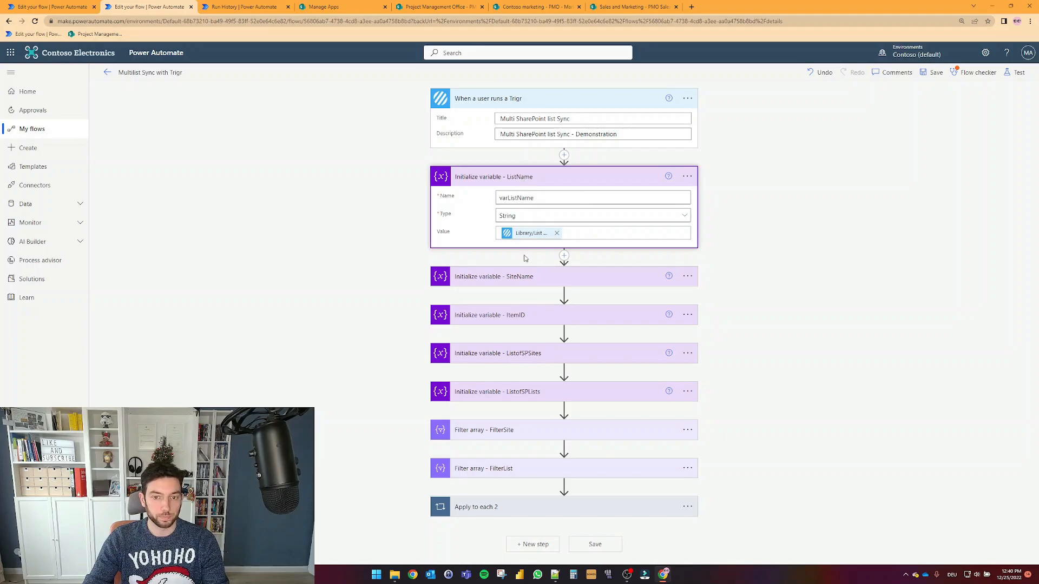
{"action": "left_click", "coordinate": [512, 276]}
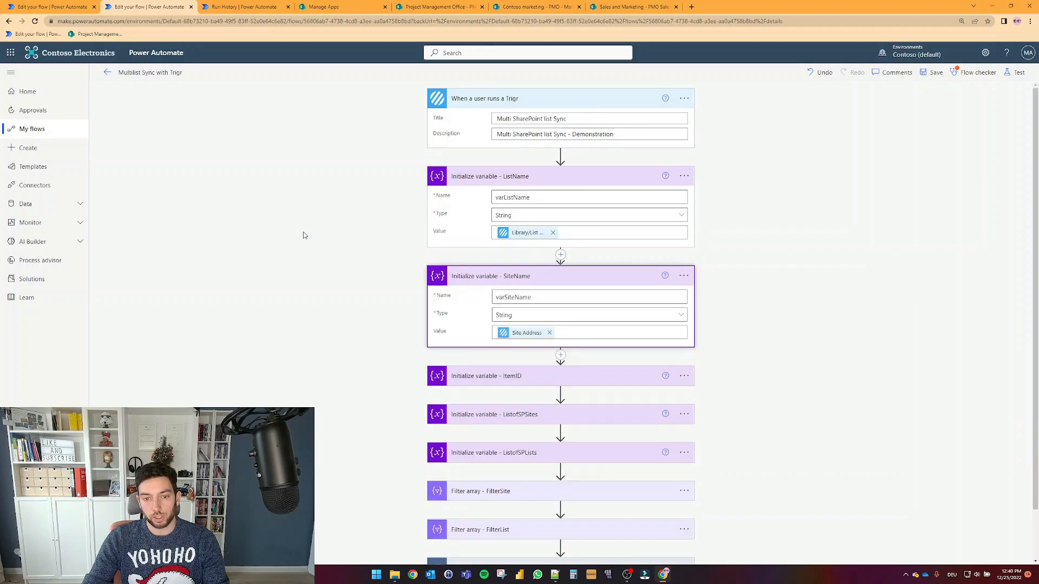
{"action": "scroll", "coordinate": [304, 235], "scroll_direction": "down", "scroll_amount": 2}
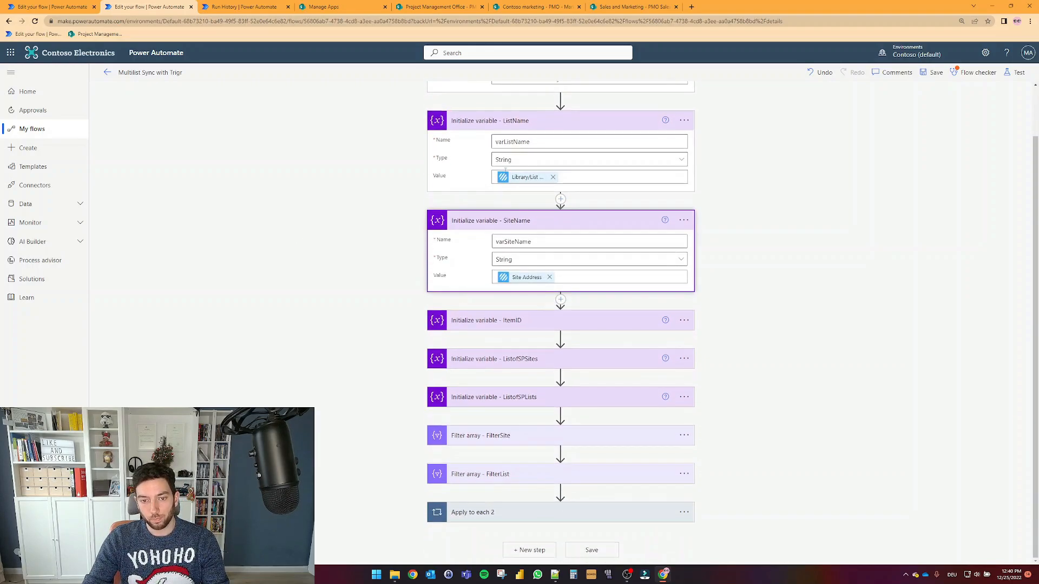
{"action": "left_click", "coordinate": [508, 314]}
{"action": "scroll", "coordinate": [308, 258], "scroll_direction": "down", "scroll_amount": 1}
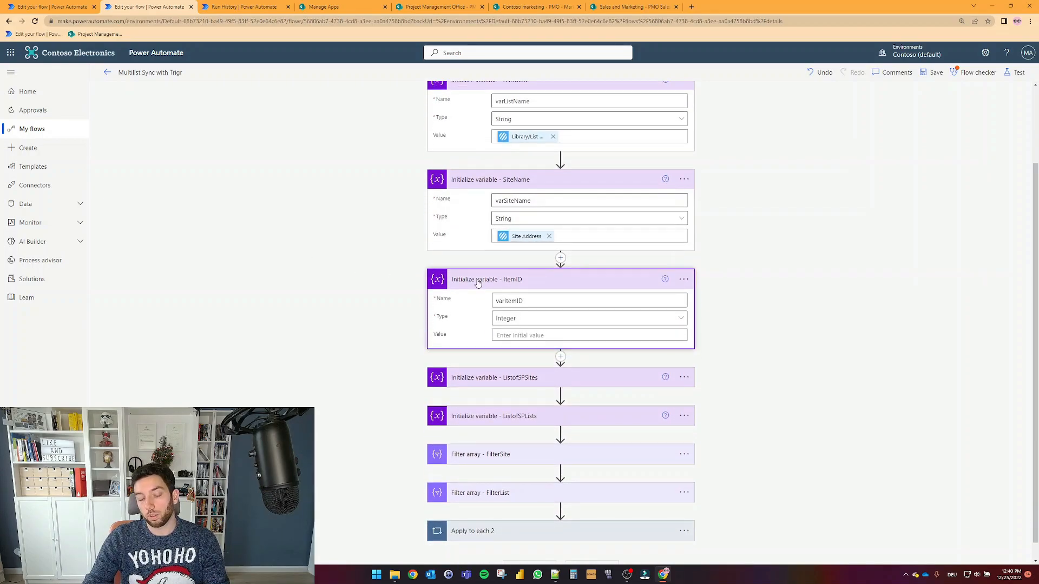
Step: Expand the ListofSPSites and ListofSPLists variables and examine the array of SharePoint site URLs
{"action": "left_click", "coordinate": [518, 381]}
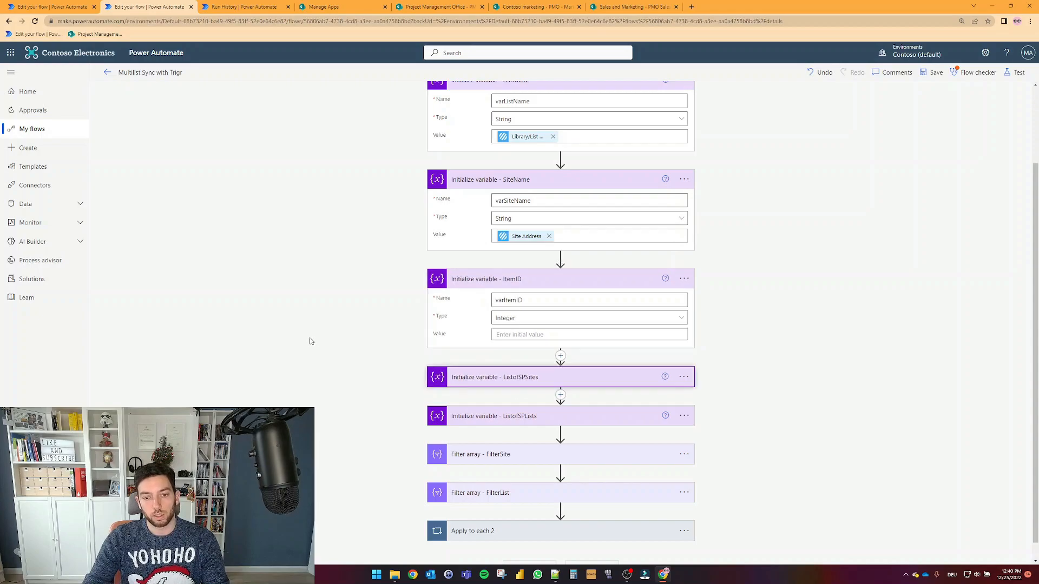
{"action": "scroll", "coordinate": [330, 344], "scroll_direction": "down", "scroll_amount": 2}
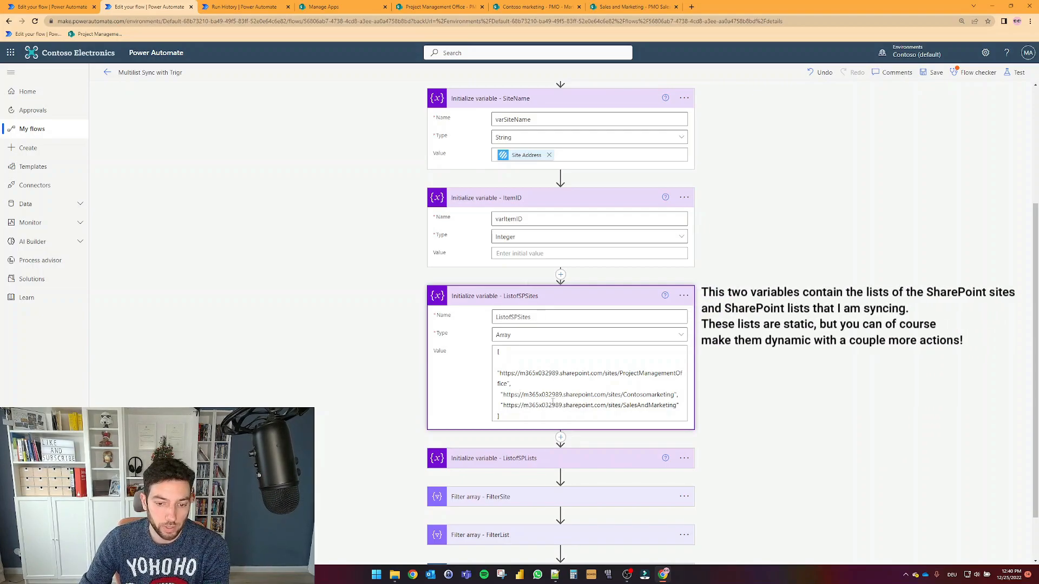
{"action": "left_click", "coordinate": [550, 451]}
{"action": "scroll", "coordinate": [358, 405], "scroll_direction": "down", "scroll_amount": 2}
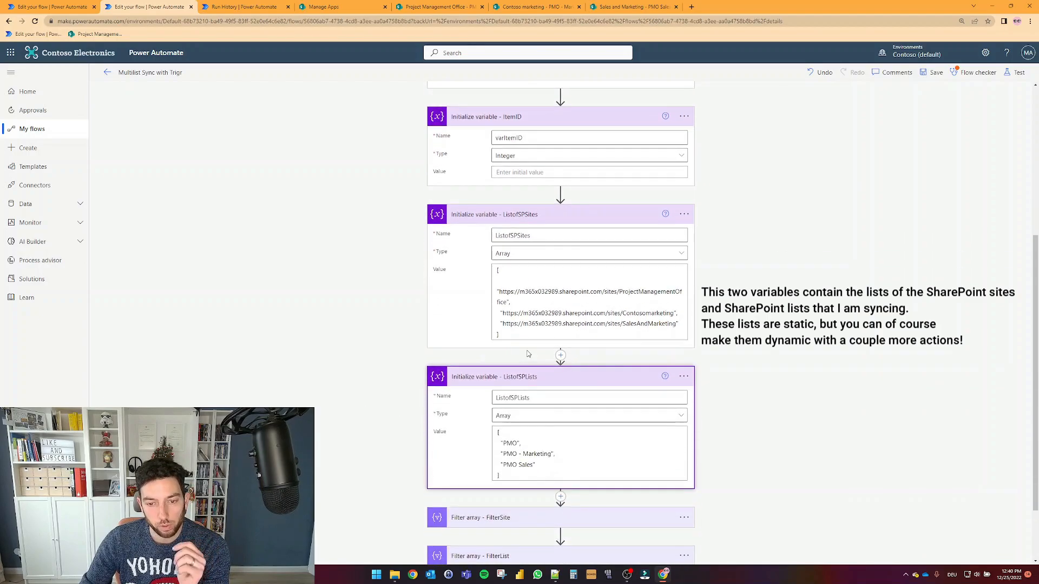
{"action": "left_click_drag", "start_coordinate": [523, 336], "coordinate": [494, 269]}
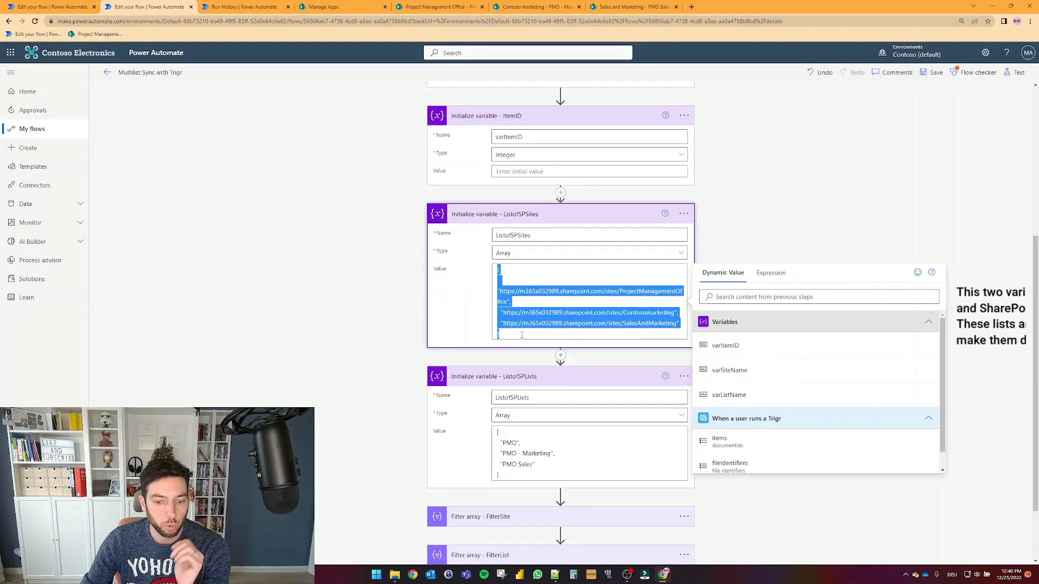
{"action": "left_click", "coordinate": [709, 212]}
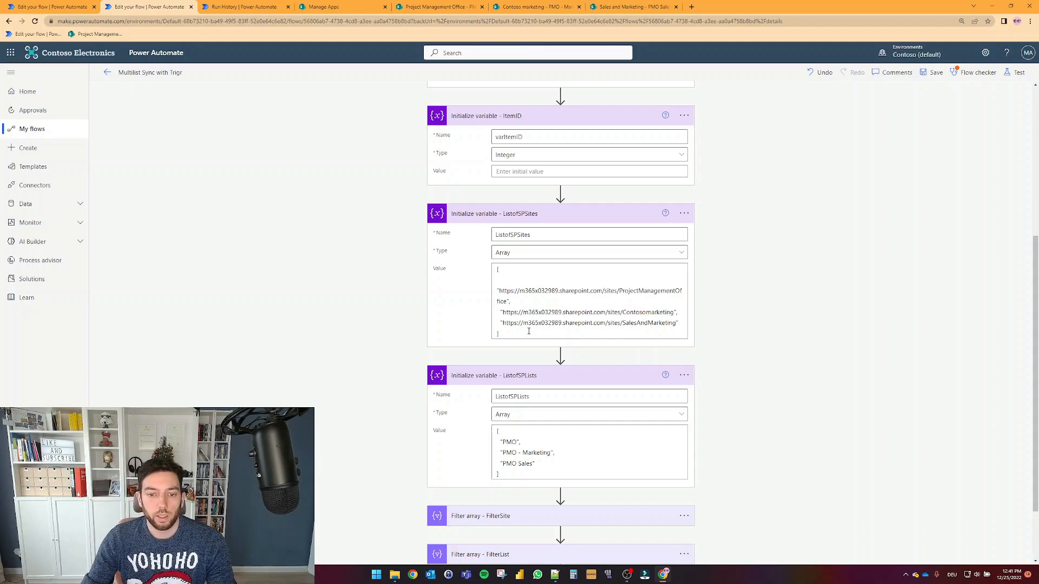
Step: Compare the site URLs in ListofSPSites with the list names in ListofSPLists, and review the variables above them
{"action": "left_click_drag", "start_coordinate": [510, 331], "coordinate": [498, 266]}
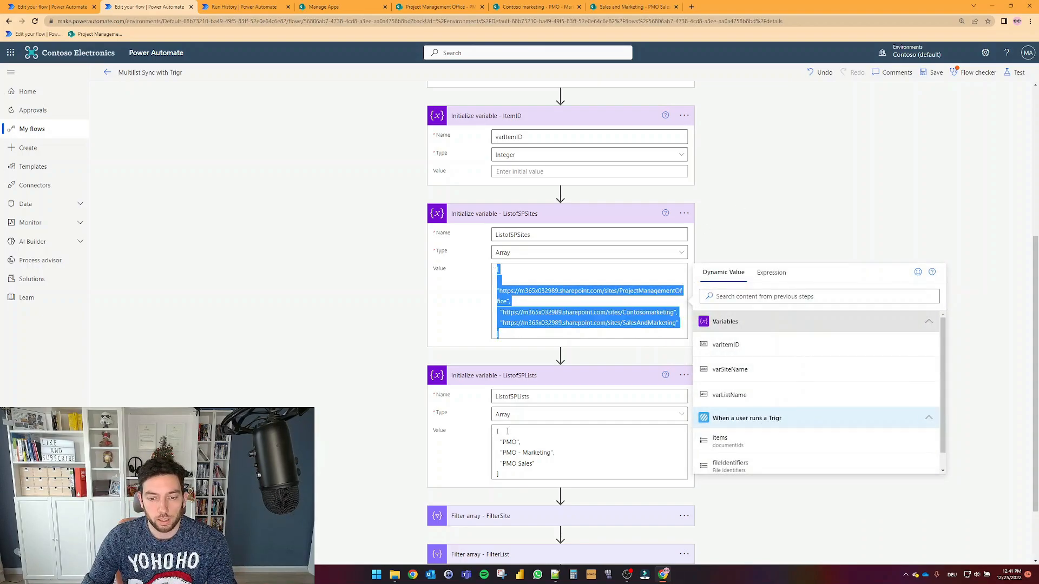
{"action": "left_click_drag", "start_coordinate": [503, 474], "coordinate": [498, 430]}
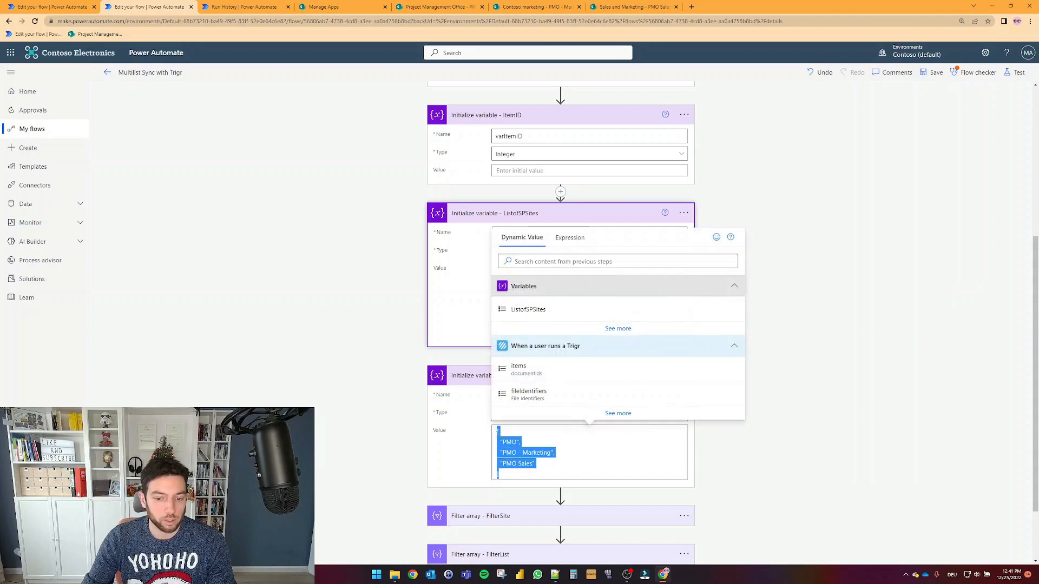
{"action": "left_click", "coordinate": [862, 440]}
{"action": "scroll", "coordinate": [856, 427], "scroll_direction": "down", "scroll_amount": 1}
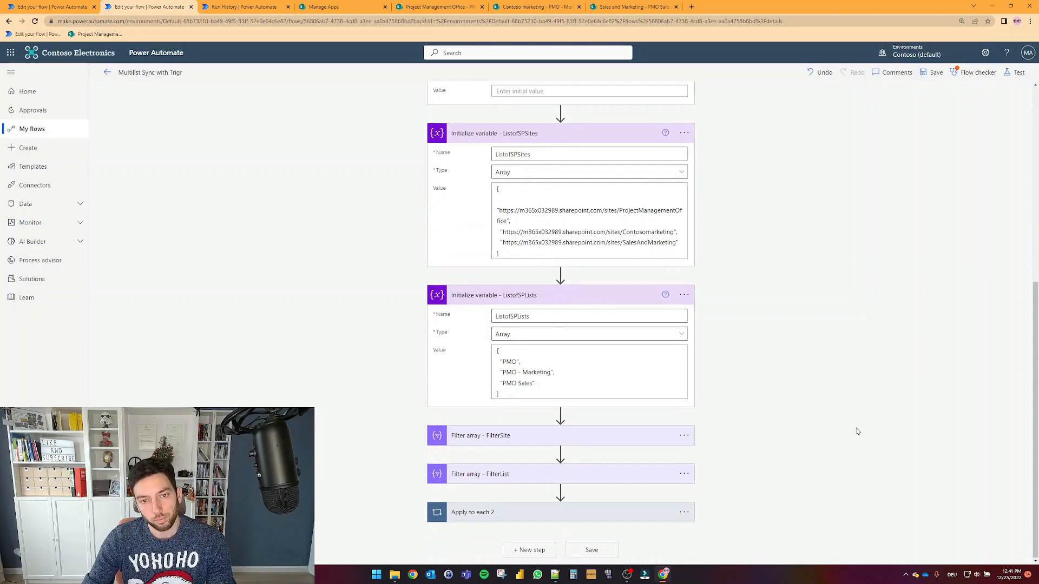
{"action": "scroll", "coordinate": [856, 432], "scroll_direction": "up", "scroll_amount": 1}
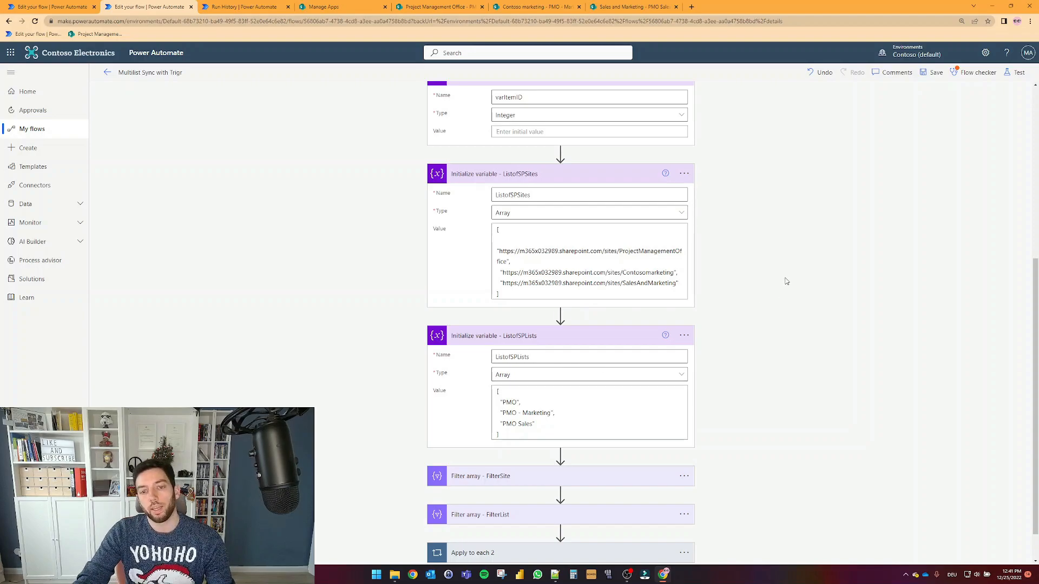
{"action": "scroll", "coordinate": [786, 281], "scroll_direction": "down", "scroll_amount": 1}
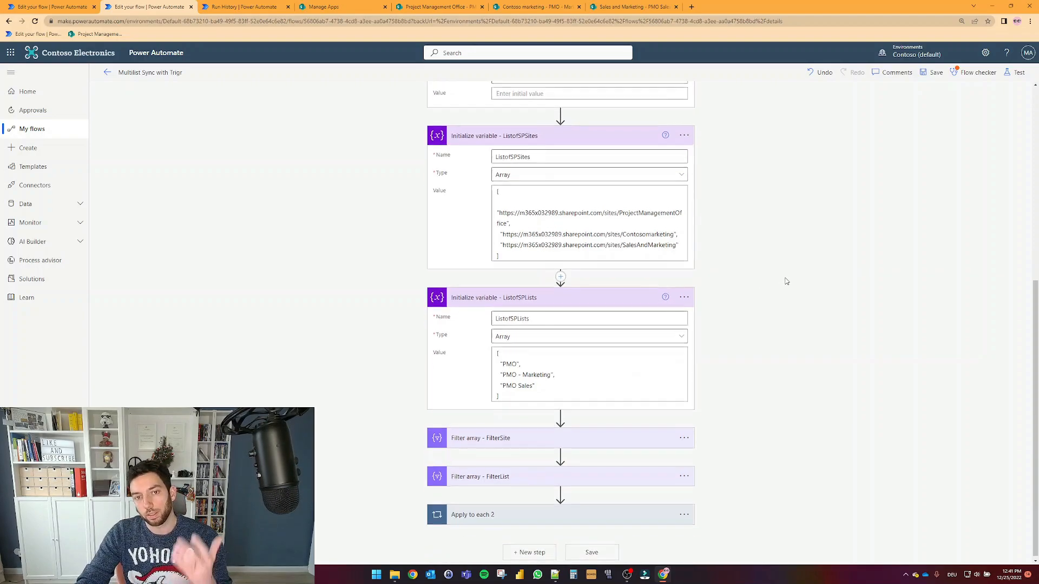
{"action": "scroll", "coordinate": [787, 282], "scroll_direction": "up", "scroll_amount": 4}
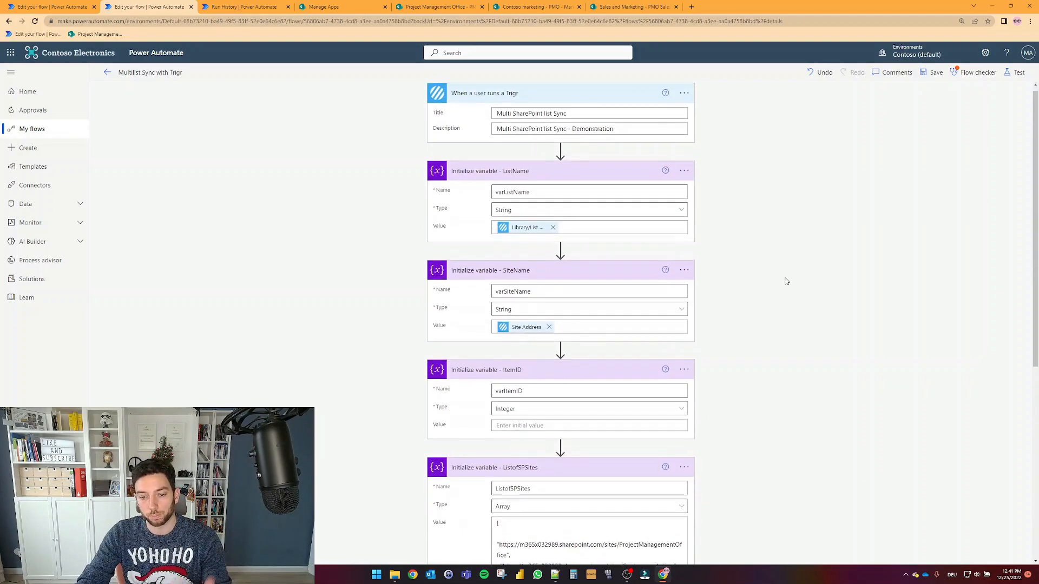
Step: Expand the FilterSite and FilterList filter array actions and examine their conditions against the two array variables
{"action": "scroll", "coordinate": [504, 437], "scroll_direction": "down", "scroll_amount": 6}
{"action": "left_click", "coordinate": [503, 436]}
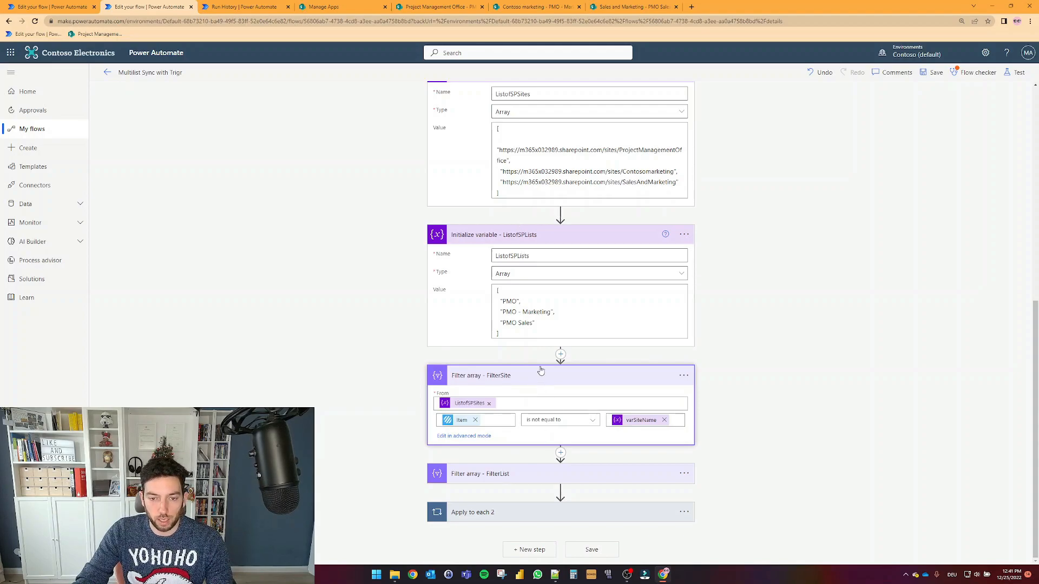
{"action": "left_click", "coordinate": [503, 475]}
{"action": "scroll", "coordinate": [352, 420], "scroll_direction": "down", "scroll_amount": 1}
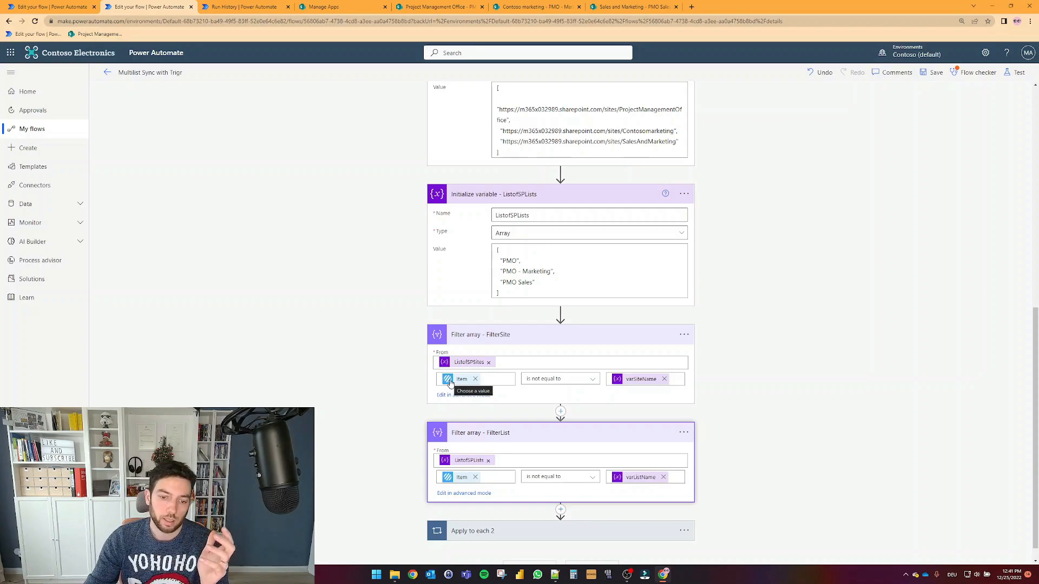
{"action": "scroll", "coordinate": [470, 368], "scroll_direction": "up", "scroll_amount": 2}
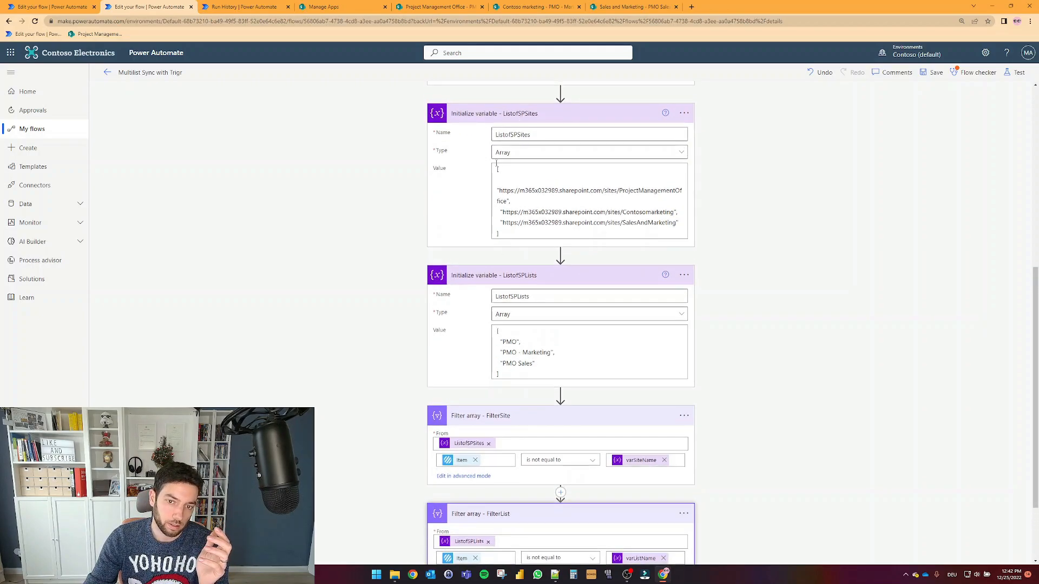
{"action": "scroll", "coordinate": [517, 226], "scroll_direction": "down", "scroll_amount": 1}
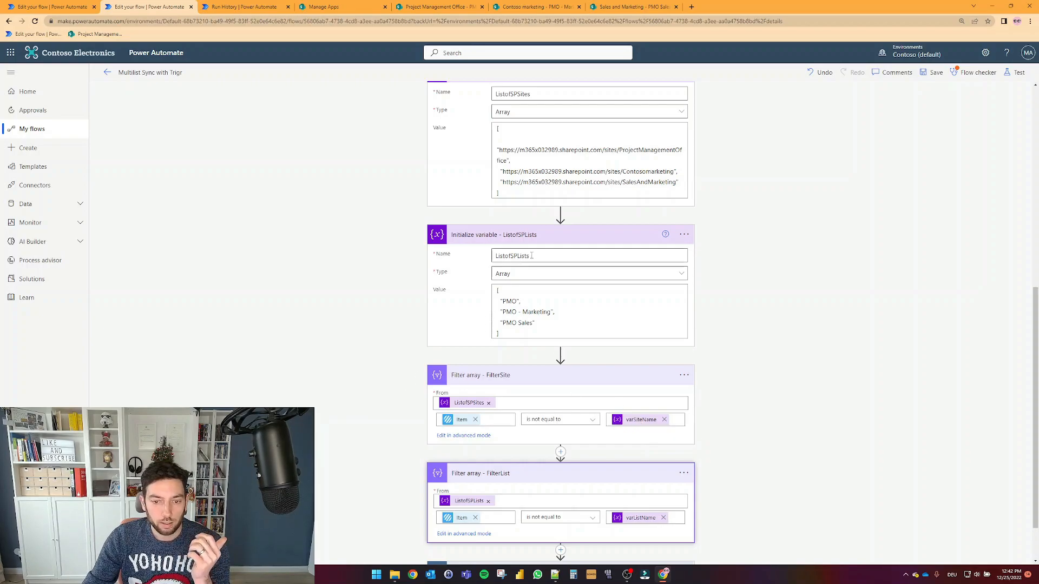
Step: Check which list names and site URLs in the ListofSPLists and ListofSPSites arrays the two filters apply to
{"action": "scroll", "coordinate": [536, 257], "scroll_direction": "up", "scroll_amount": 3}
{"action": "scroll", "coordinate": [535, 254], "scroll_direction": "down", "scroll_amount": 2}
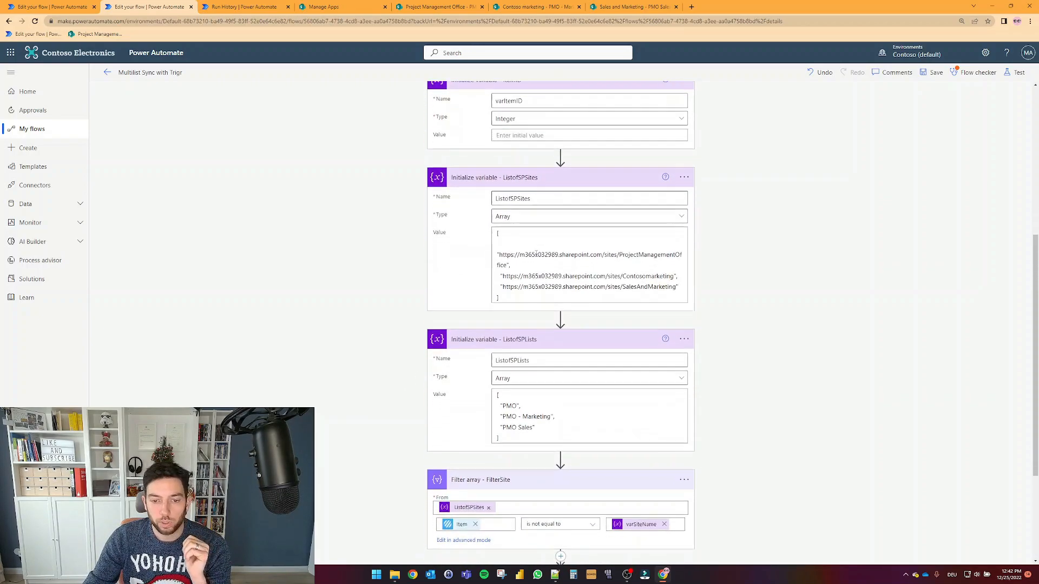
{"action": "double_click", "coordinate": [510, 382]}
{"action": "left_click_drag", "start_coordinate": [502, 381], "coordinate": [503, 353]}
{"action": "scroll", "coordinate": [538, 386], "scroll_direction": "down", "scroll_amount": 2}
{"action": "scroll", "coordinate": [538, 386], "scroll_direction": "up", "scroll_amount": 1}
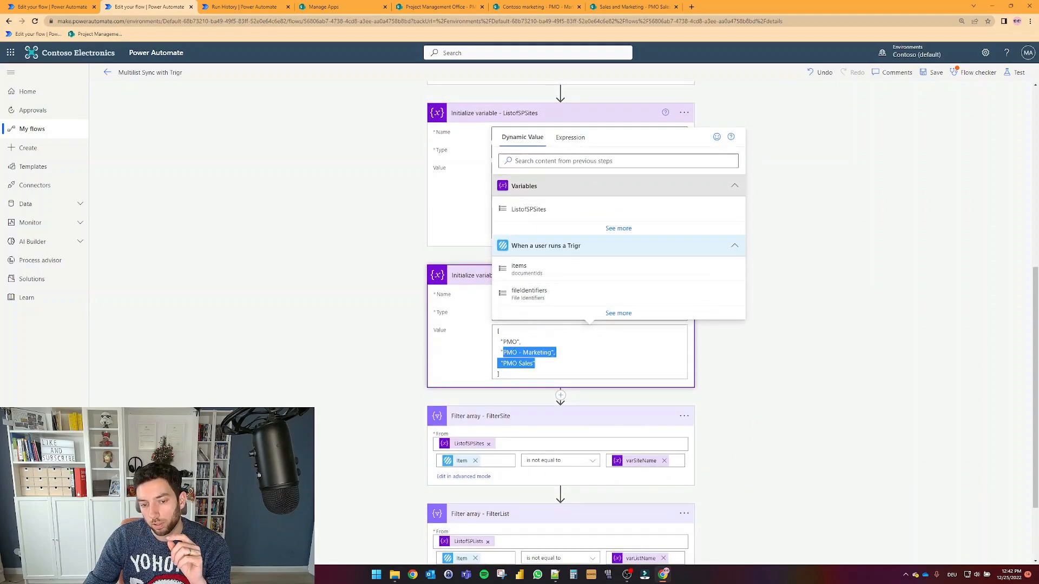
{"action": "scroll", "coordinate": [508, 354], "scroll_direction": "down", "scroll_amount": 2}
{"action": "left_click", "coordinate": [807, 301]}
{"action": "scroll", "coordinate": [574, 237], "scroll_direction": "up", "scroll_amount": 2}
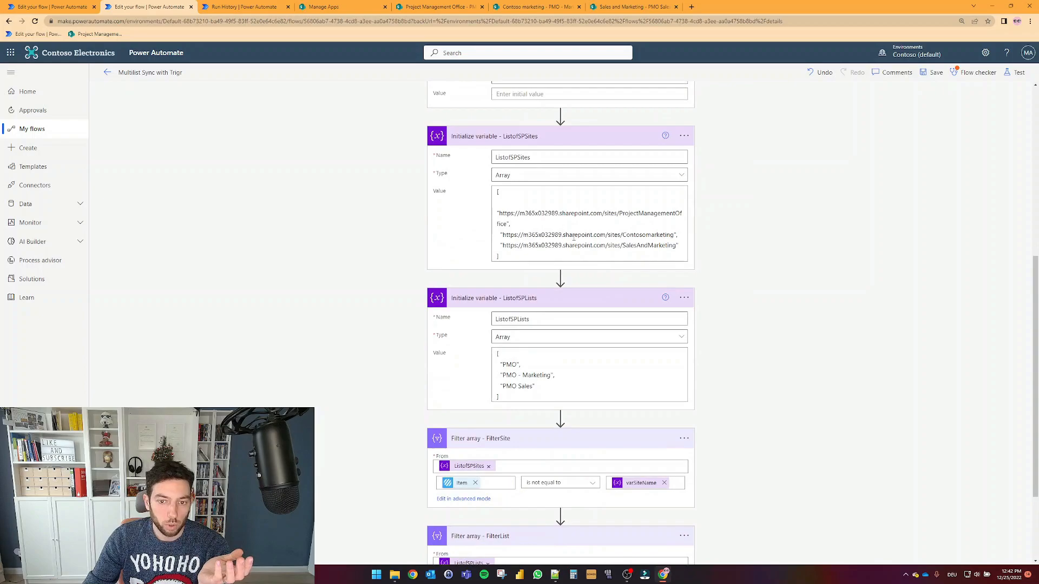
{"action": "left_click_drag", "start_coordinate": [574, 237], "coordinate": [541, 221]}
{"action": "left_click", "coordinate": [774, 226]}
Step: Expand the Apply to each 2 loop, look through its branches and collapse Condition 3
{"action": "scroll", "coordinate": [774, 226], "scroll_direction": "down", "scroll_amount": 3}
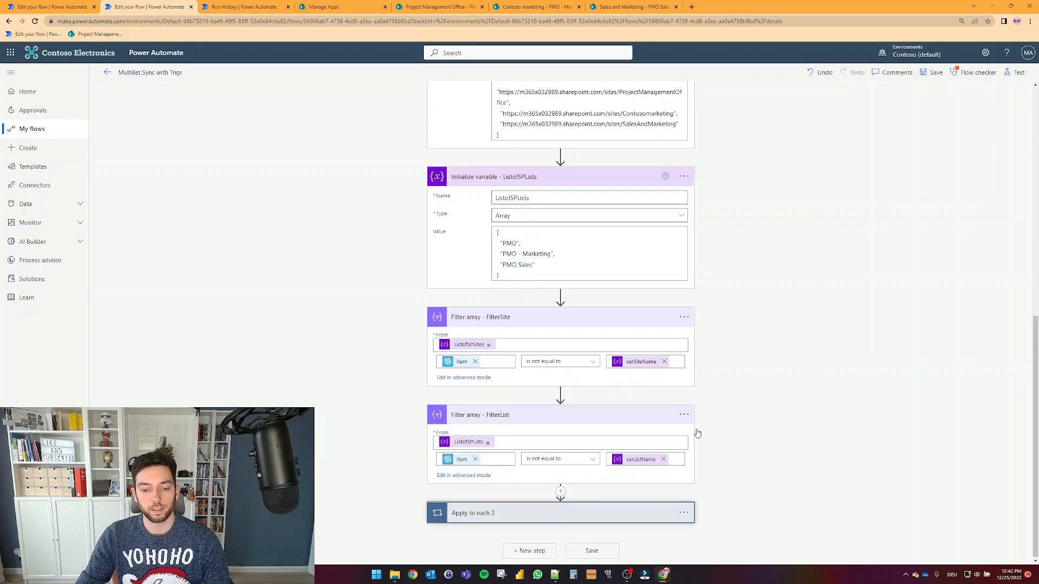
{"action": "scroll", "coordinate": [703, 421], "scroll_direction": "down", "scroll_amount": 10}
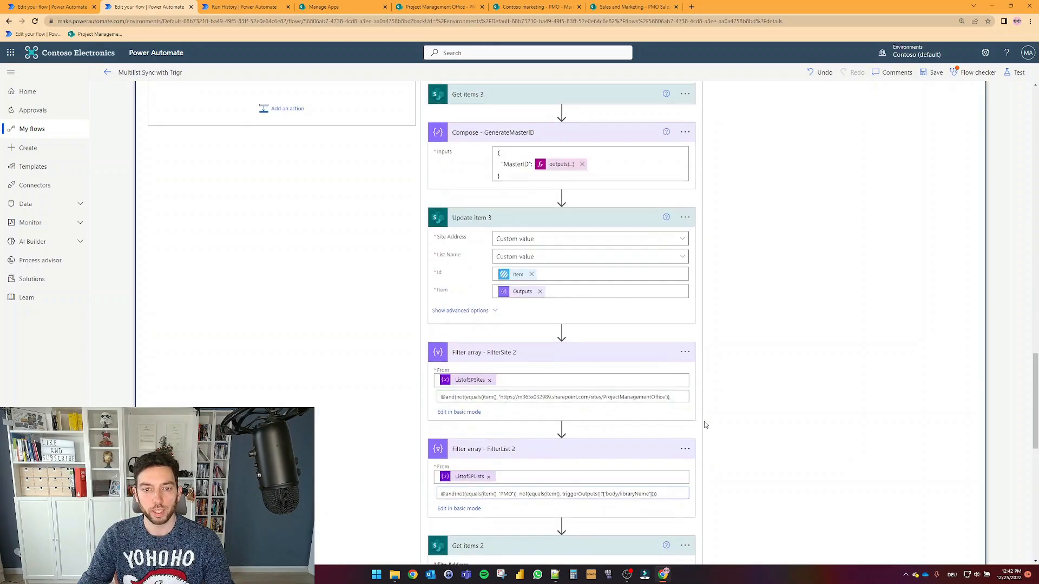
{"action": "scroll", "coordinate": [704, 421], "scroll_direction": "up", "scroll_amount": 4}
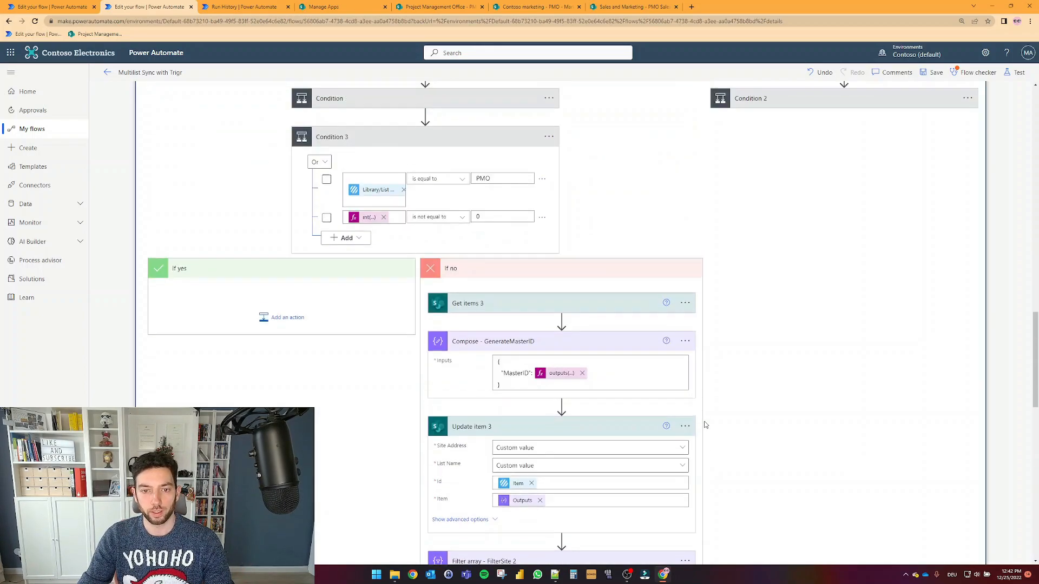
{"action": "left_click", "coordinate": [487, 278]}
Step: Expand the first Get items action inside the Apply to each 2 loop to view its settings
{"action": "scroll", "coordinate": [420, 260], "scroll_direction": "up", "scroll_amount": 7}
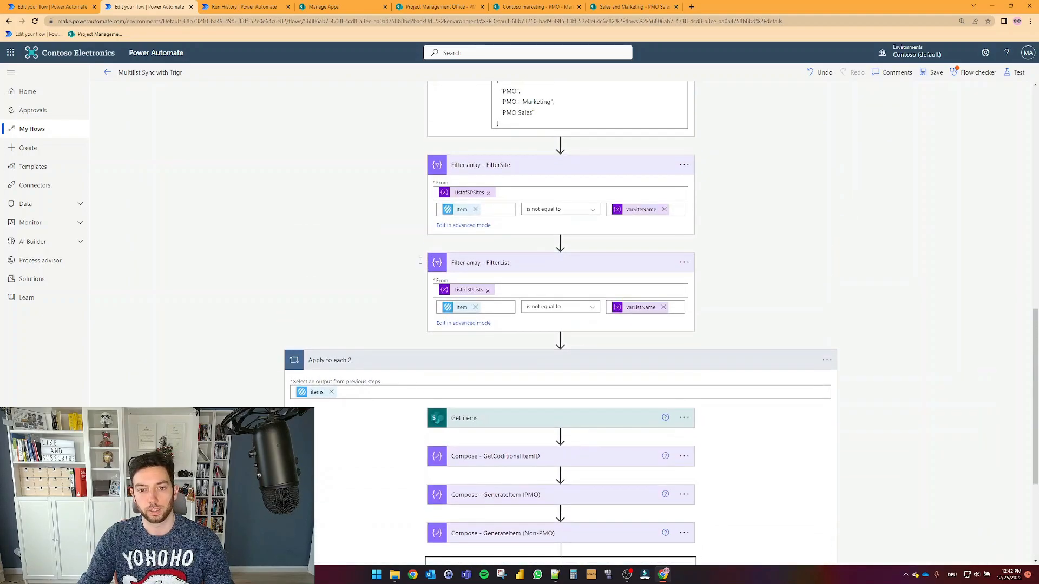
{"action": "scroll", "coordinate": [414, 286], "scroll_direction": "down", "scroll_amount": 2}
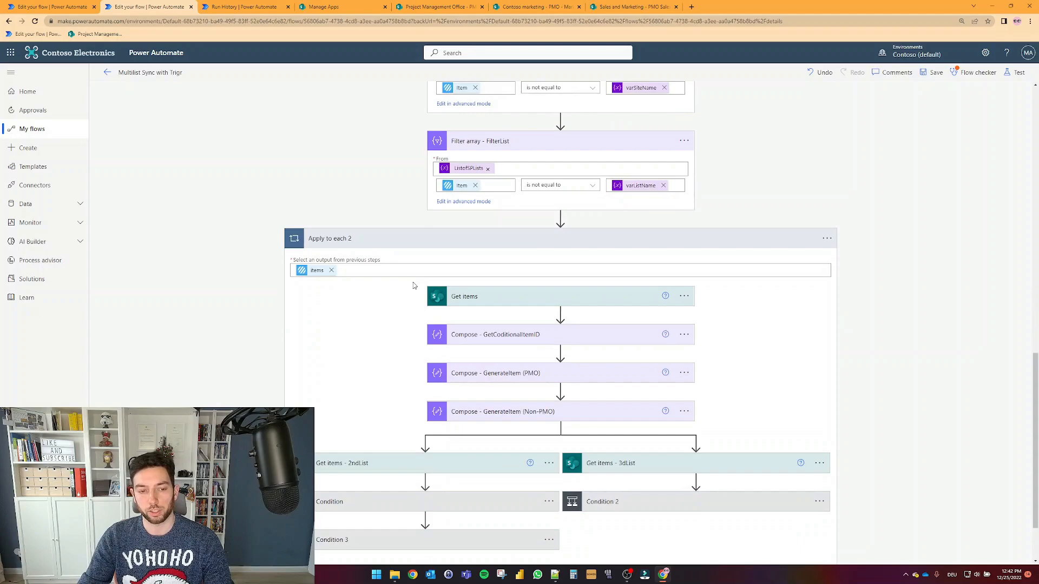
{"action": "left_click", "coordinate": [472, 307]}
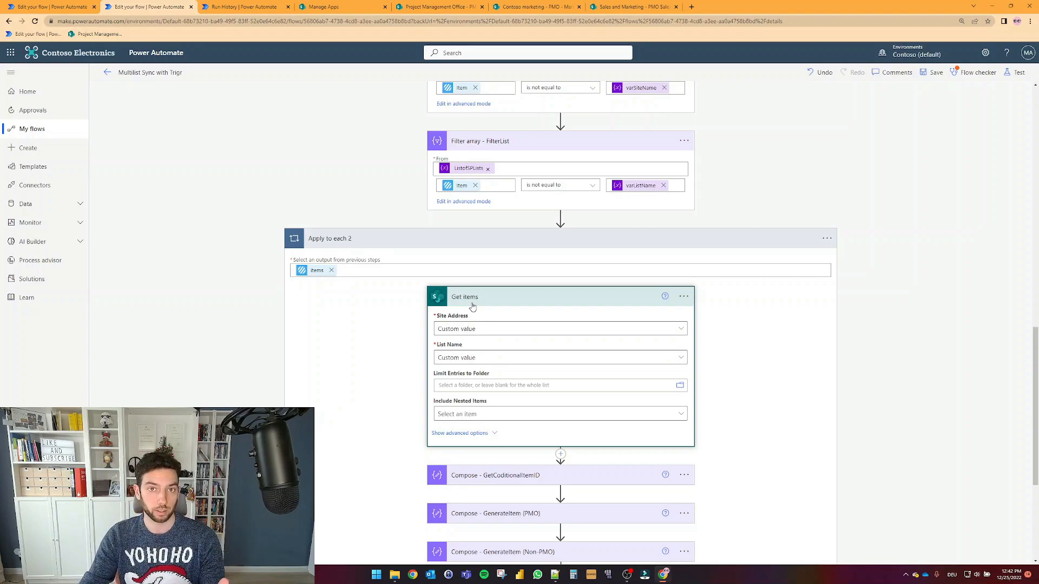
Step: Inspect the Library/List Name, Item and items outputs of the Trigr trigger in the flow's run history
{"action": "left_click", "coordinate": [244, 7]}
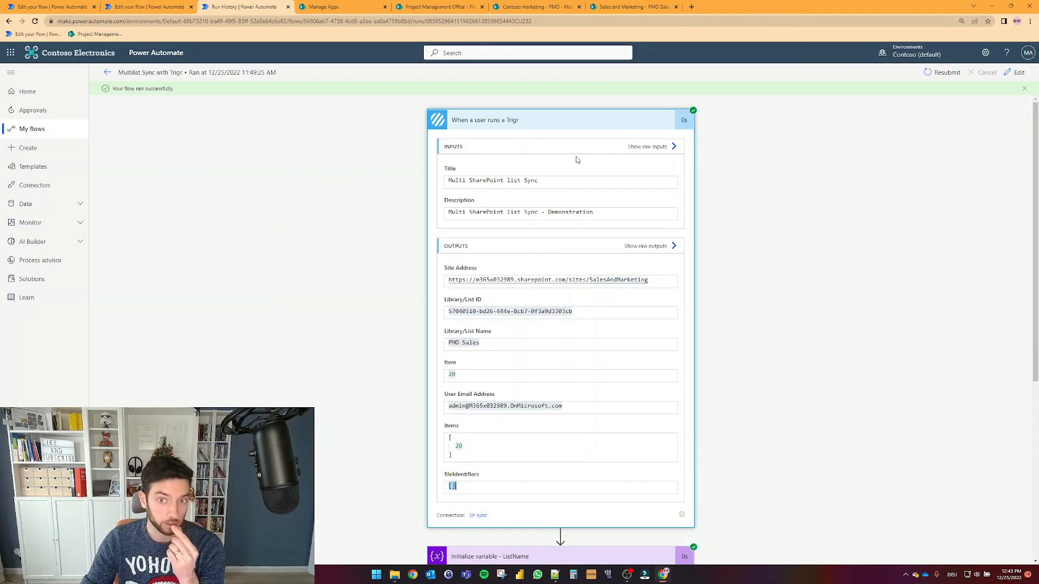
{"action": "left_click", "coordinate": [503, 344]}
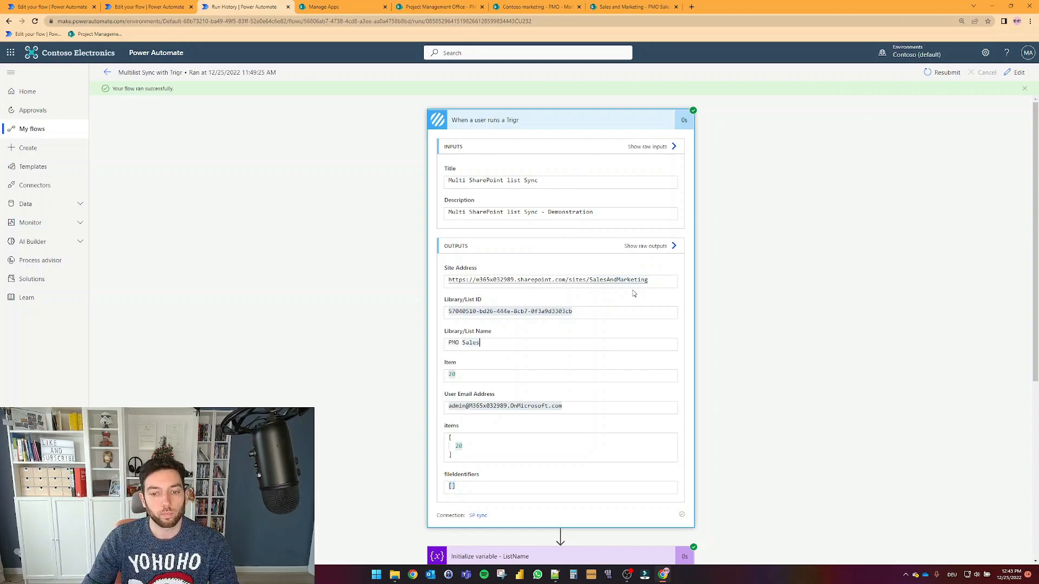
{"action": "left_click_drag", "start_coordinate": [461, 374], "coordinate": [446, 376]}
{"action": "left_click_drag", "start_coordinate": [468, 454], "coordinate": [449, 438]}
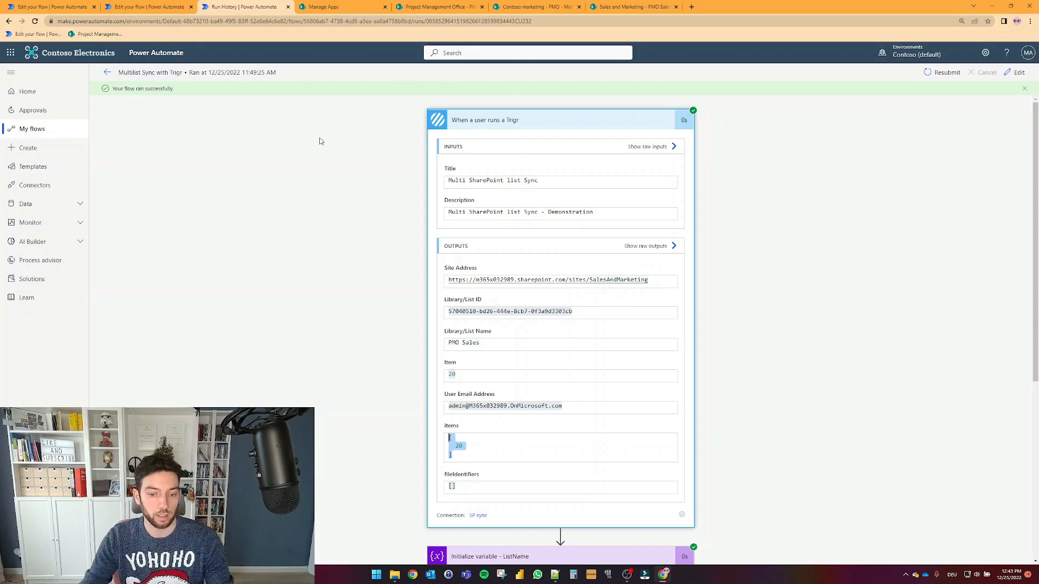
Step: Back in the flow editor, view the custom values behind Site Address and List Name in the Get items action
{"action": "left_click", "coordinate": [162, 7]}
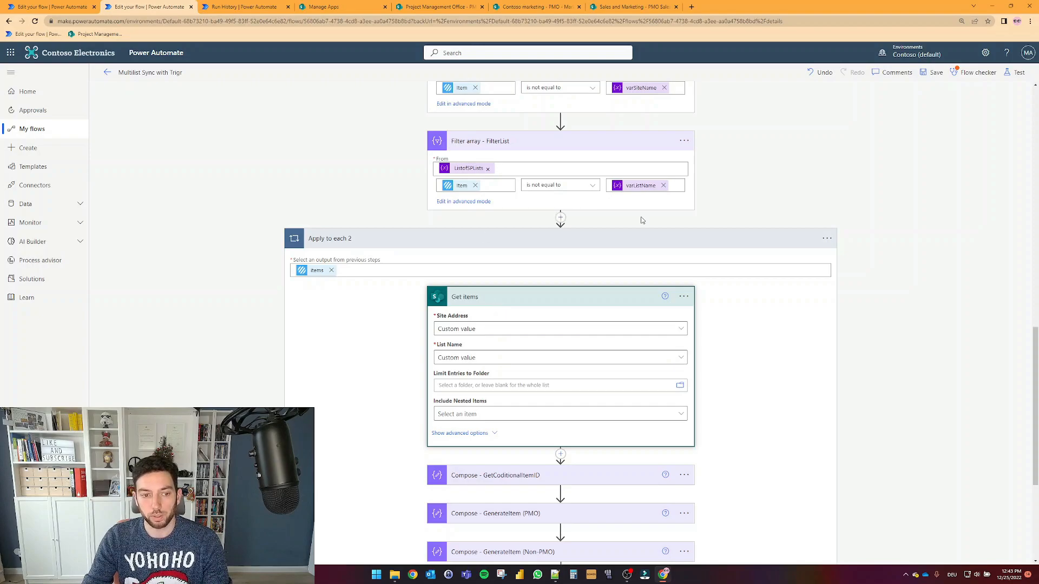
{"action": "scroll", "coordinate": [562, 212], "scroll_direction": "down", "scroll_amount": 1}
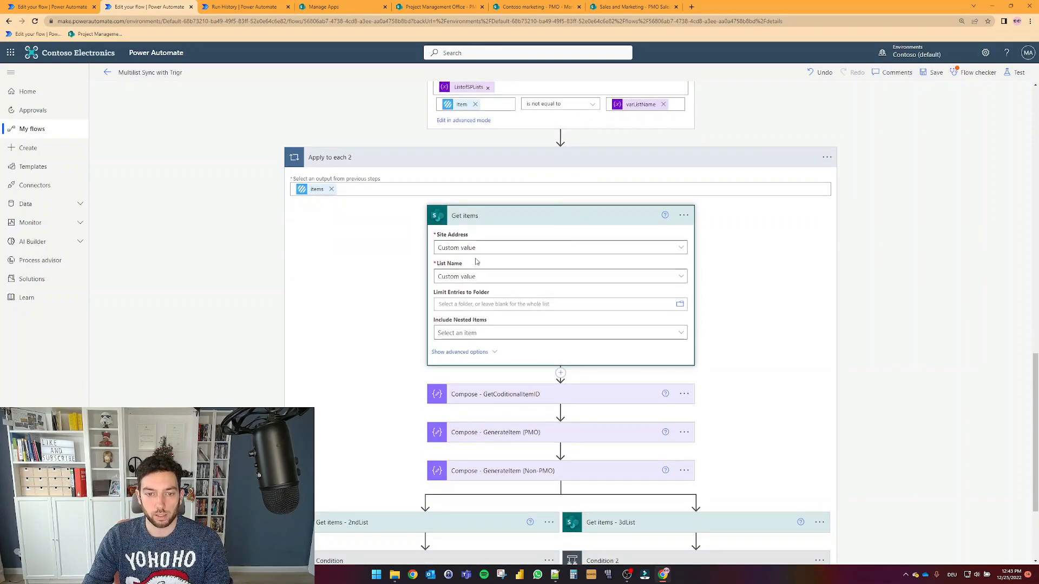
{"action": "left_click", "coordinate": [489, 249]}
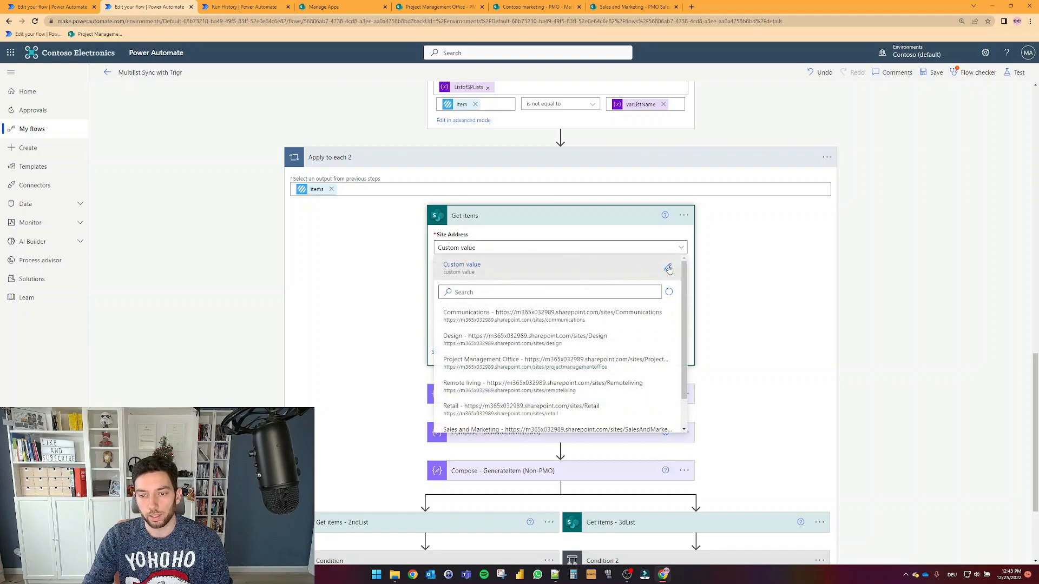
{"action": "left_click", "coordinate": [668, 267]}
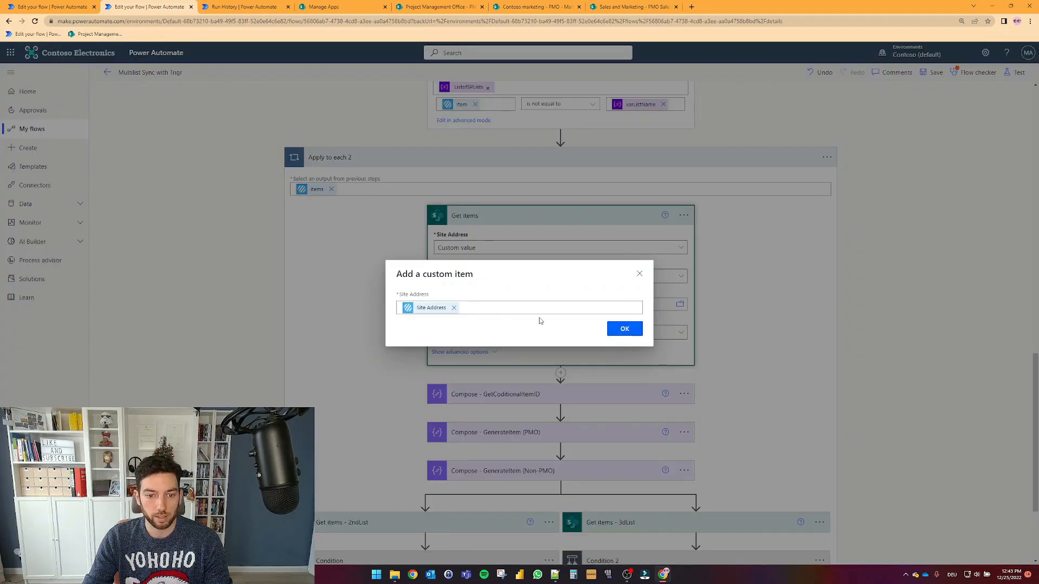
{"action": "left_click", "coordinate": [639, 274]}
{"action": "left_click", "coordinate": [447, 284]}
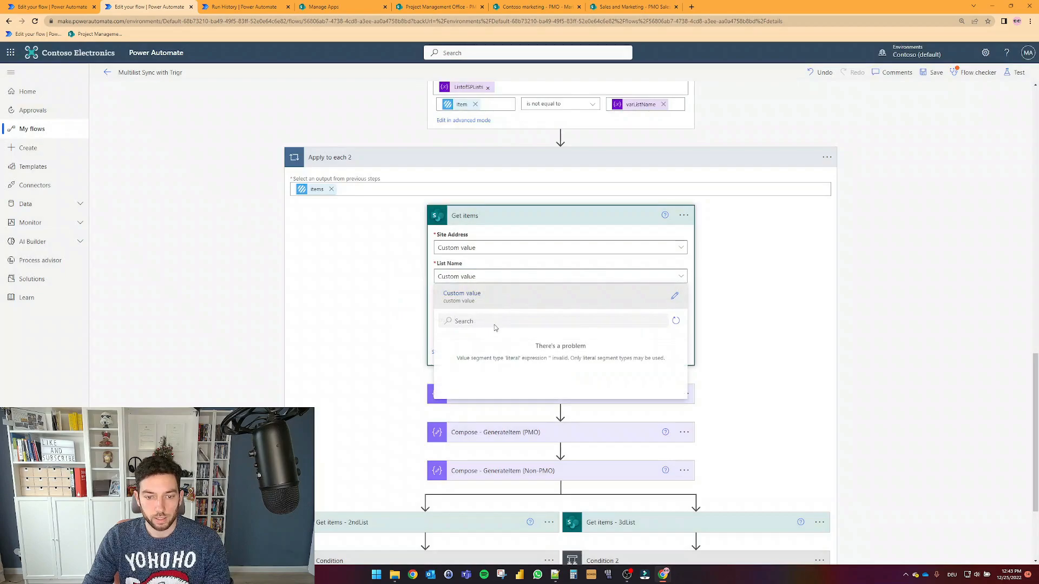
{"action": "left_click", "coordinate": [678, 296]}
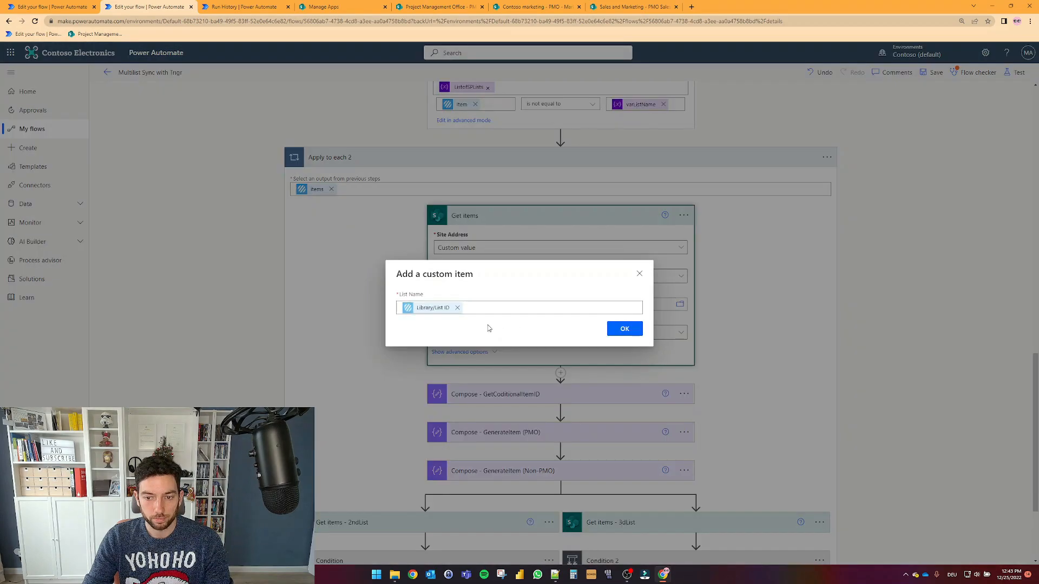
{"action": "left_click", "coordinate": [639, 274]}
Step: Show the advanced options of Get items and compare its Filter Query with the items input of Apply to each 2
{"action": "left_click", "coordinate": [477, 353]}
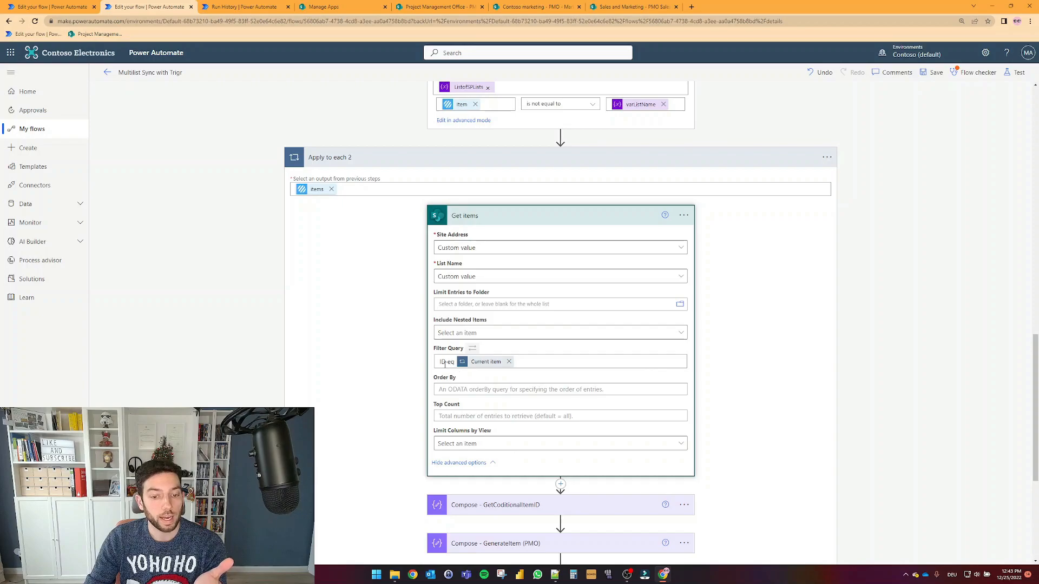
{"action": "scroll", "coordinate": [515, 362], "scroll_direction": "up", "scroll_amount": 2}
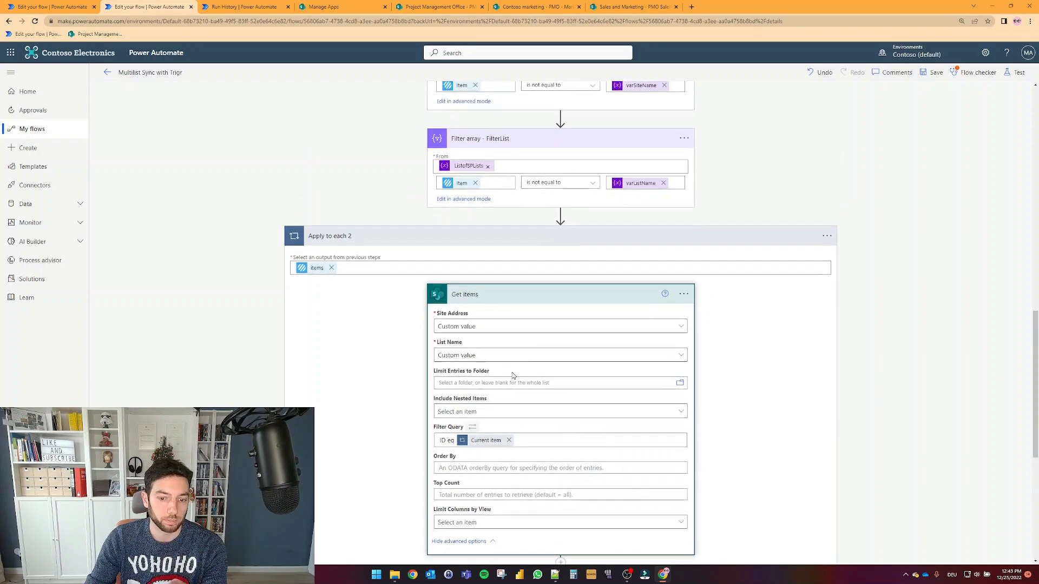
{"action": "scroll", "coordinate": [491, 413], "scroll_direction": "down", "scroll_amount": 1}
{"action": "left_click", "coordinate": [491, 405]}
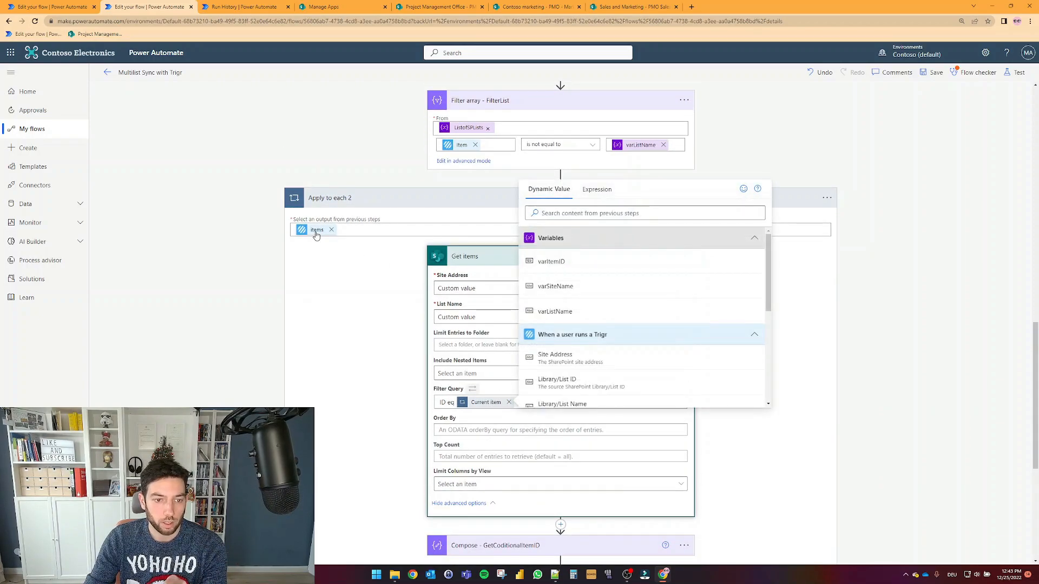
{"action": "mouse_move", "coordinate": [316, 235]}
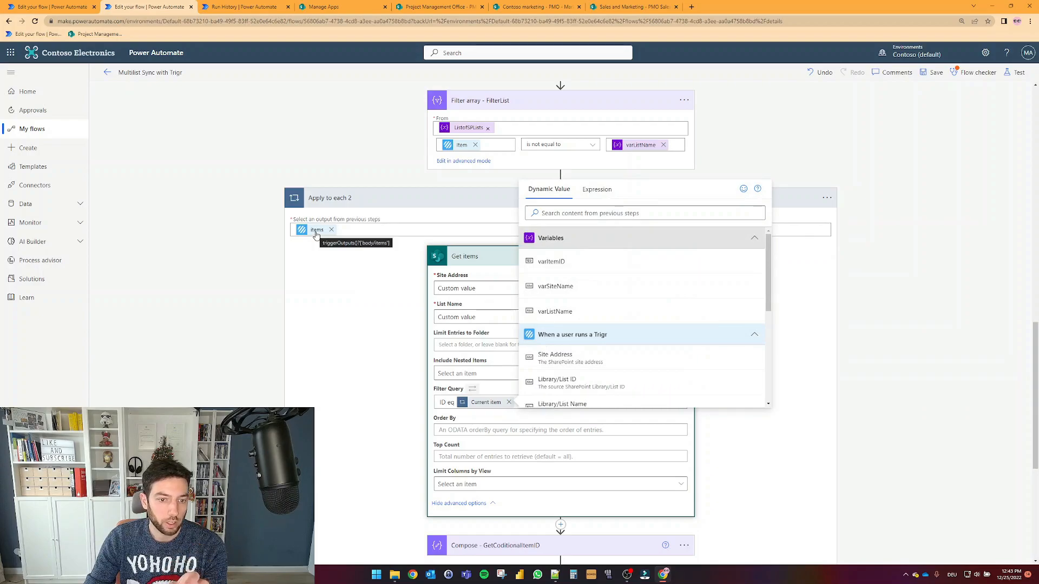
Step: Recheck the Item ID and list name the trigger returned in the run history
{"action": "left_click", "coordinate": [244, 7]}
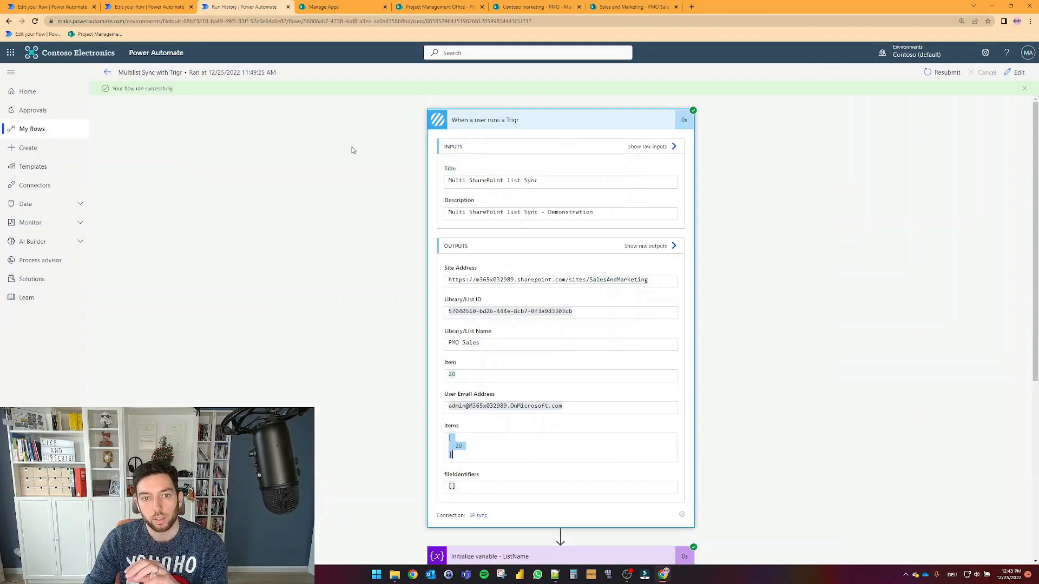
{"action": "left_click", "coordinate": [464, 375]}
{"action": "left_click_drag", "start_coordinate": [464, 375], "coordinate": [446, 377]}
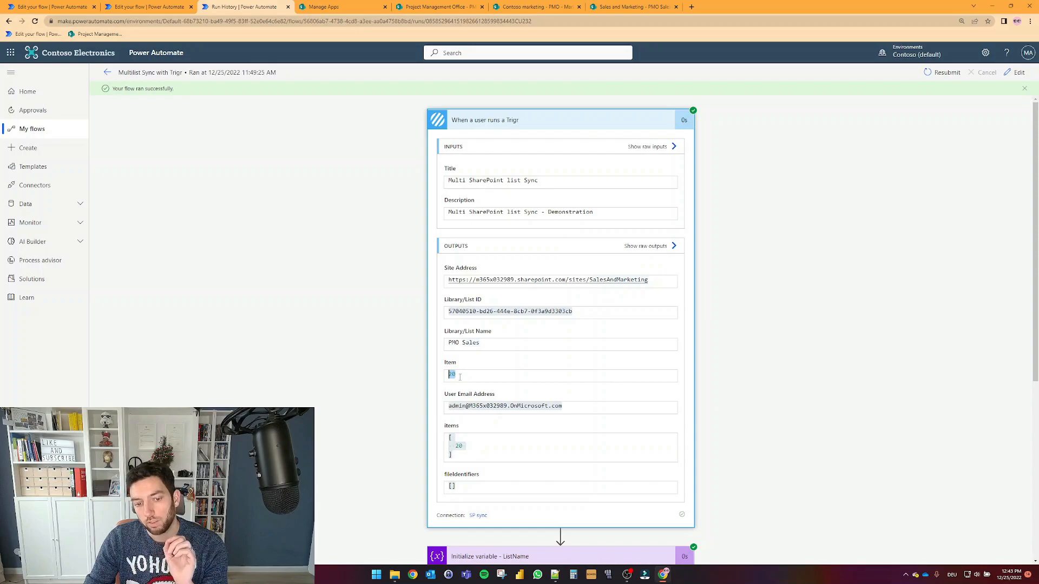
{"action": "left_click_drag", "start_coordinate": [481, 345], "coordinate": [449, 377]}
{"action": "left_click", "coordinate": [464, 376]}
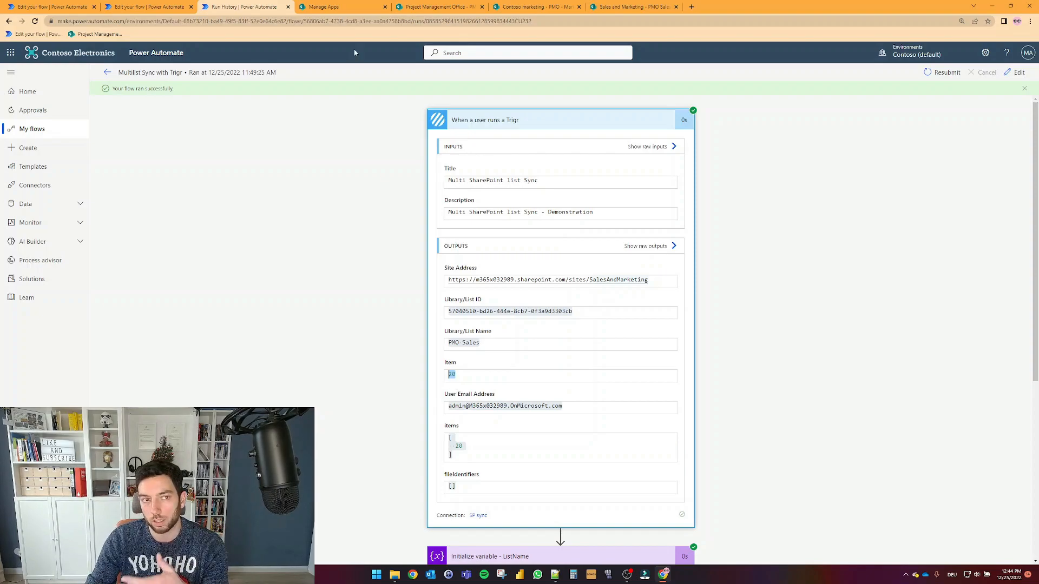
Step: Return to the flow editor, expand Compose - GetCoditionalItemID and open its input expression to read the PMO list check
{"action": "left_click", "coordinate": [158, 5]}
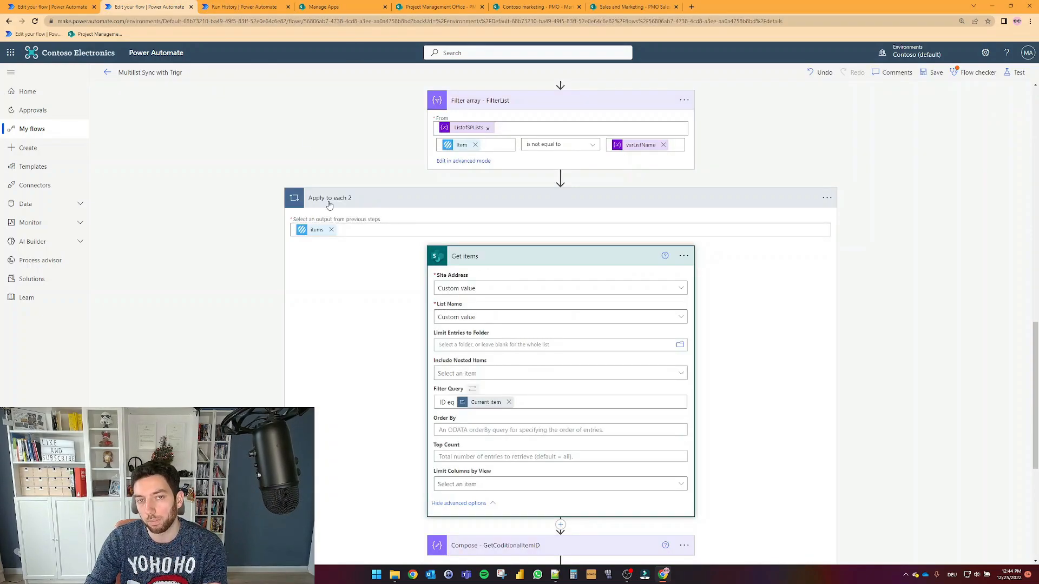
{"action": "scroll", "coordinate": [329, 205], "scroll_direction": "down", "scroll_amount": 5}
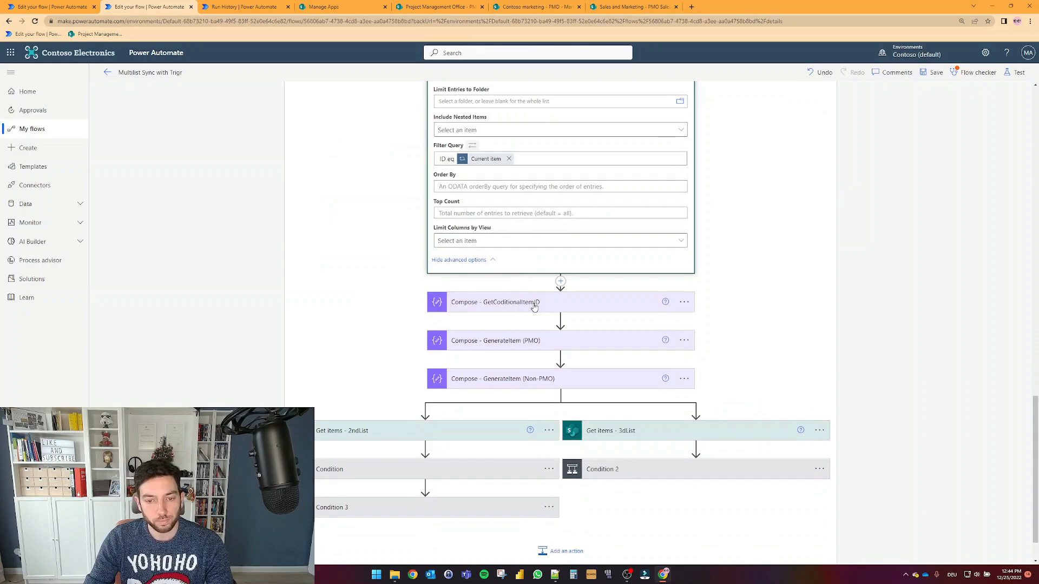
{"action": "left_click", "coordinate": [534, 308]}
{"action": "left_click", "coordinate": [517, 323]}
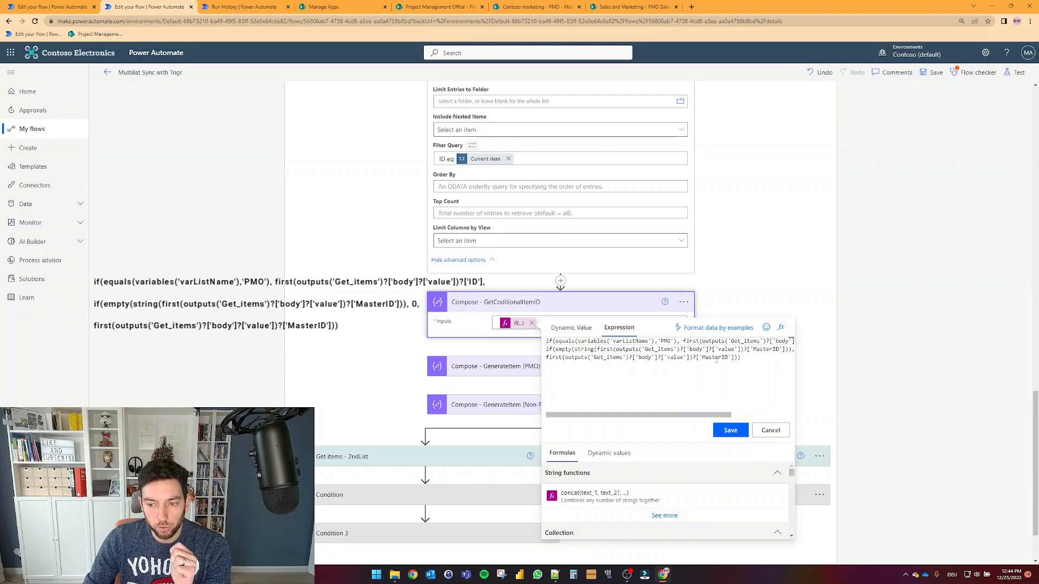
{"action": "scroll", "coordinate": [753, 372], "scroll_direction": "right", "scroll_amount": 3}
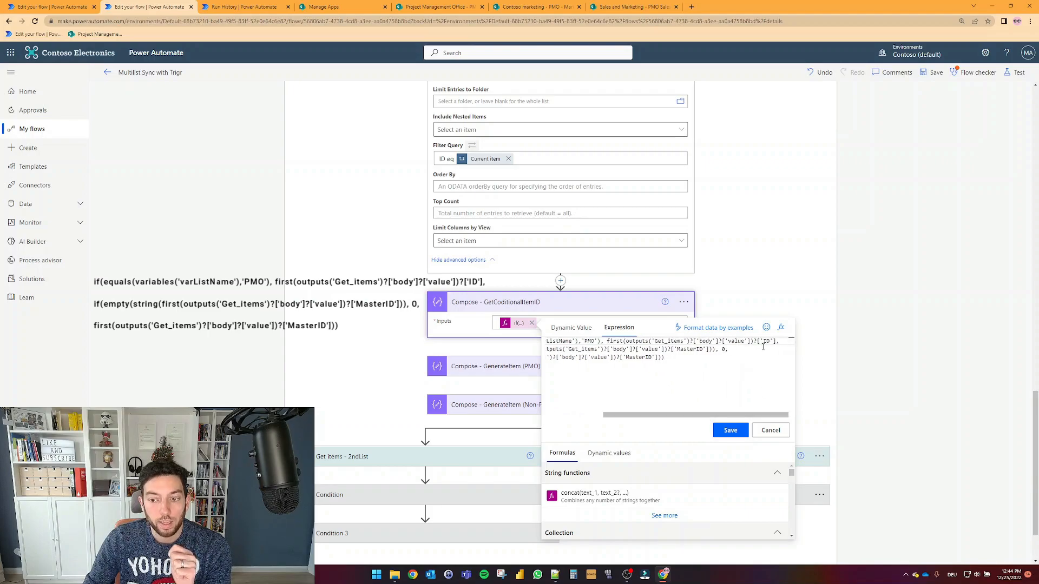
{"action": "scroll", "coordinate": [547, 371], "scroll_direction": "left", "scroll_amount": 3}
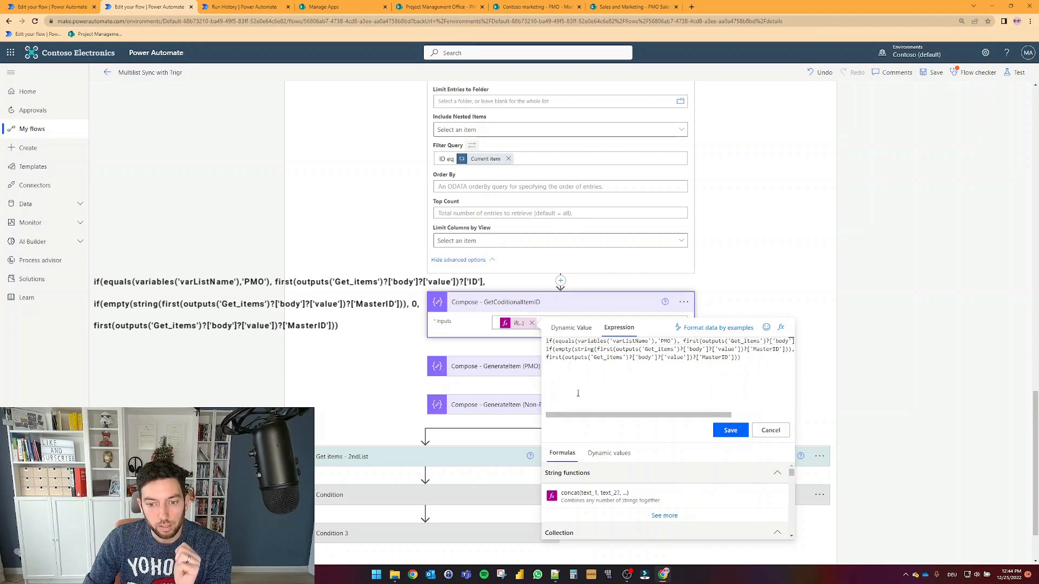
Step: Examine the nested empty() check in the expression, including its 0 fallback and the MasterID references
{"action": "left_click_drag", "start_coordinate": [586, 415], "coordinate": [636, 417]}
{"action": "left_click_drag", "start_coordinate": [683, 350], "coordinate": [711, 350]}
{"action": "scroll", "coordinate": [680, 410], "scroll_direction": "left", "scroll_amount": 3}
{"action": "double_click", "coordinate": [562, 350]}
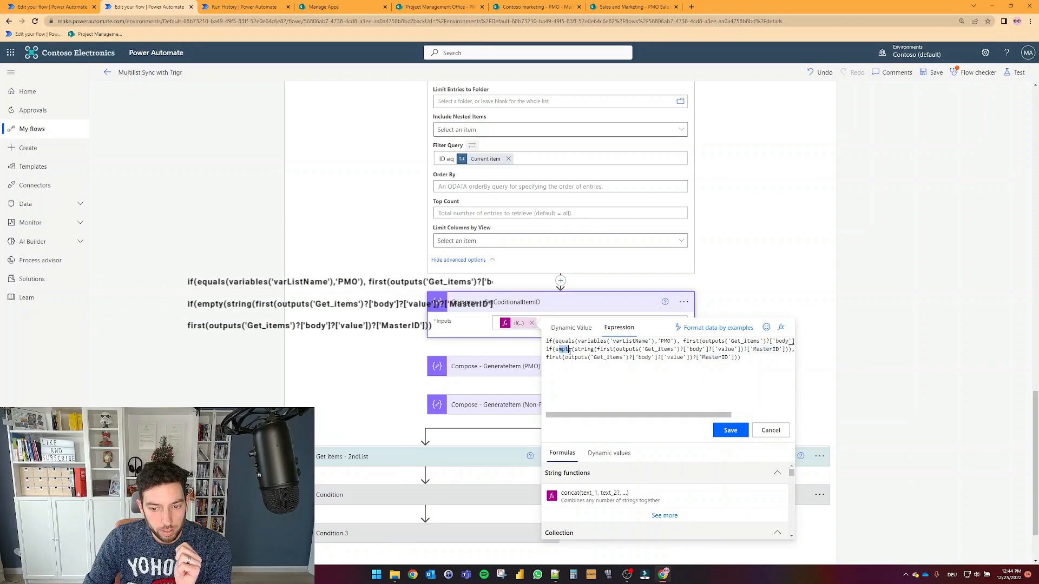
{"action": "left_click_drag", "start_coordinate": [590, 414], "coordinate": [677, 415]}
{"action": "left_click_drag", "start_coordinate": [720, 351], "coordinate": [726, 350]}
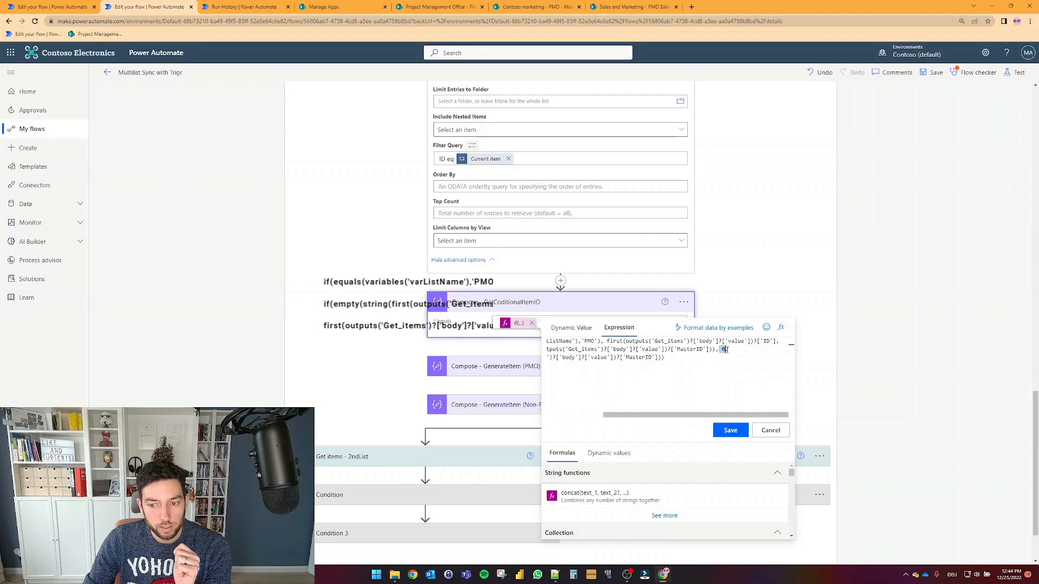
{"action": "left_click_drag", "start_coordinate": [698, 414], "coordinate": [636, 414]}
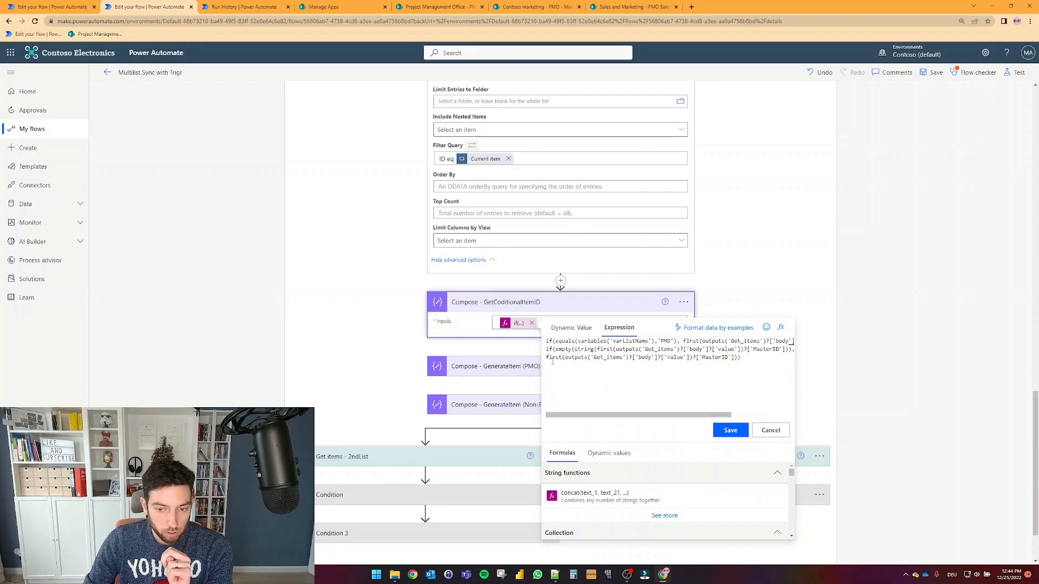
{"action": "left_click_drag", "start_coordinate": [595, 414], "coordinate": [630, 415]}
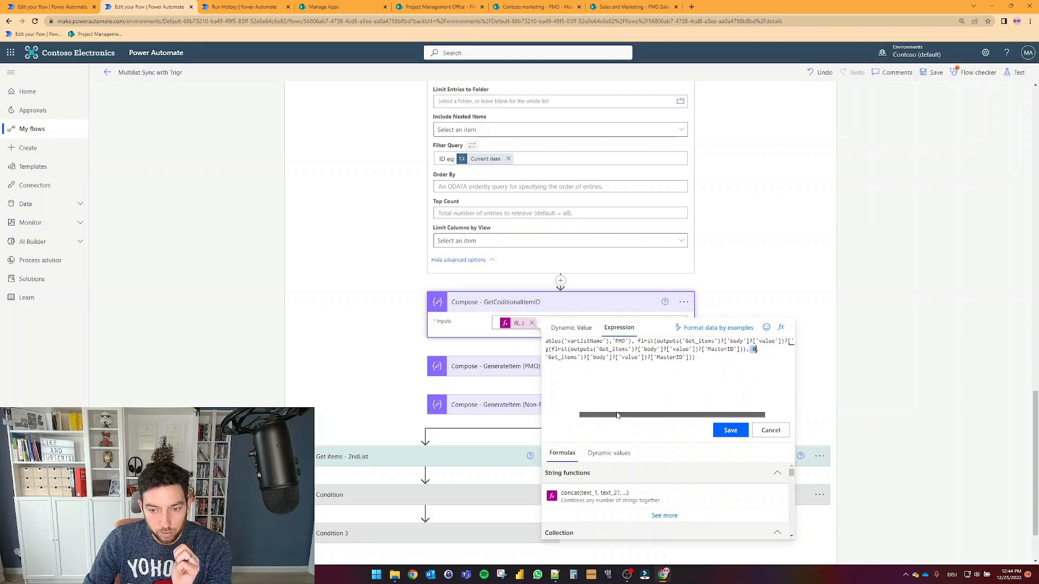
{"action": "left_click", "coordinate": [657, 358]}
{"action": "left_click_drag", "start_coordinate": [657, 358], "coordinate": [684, 361]}
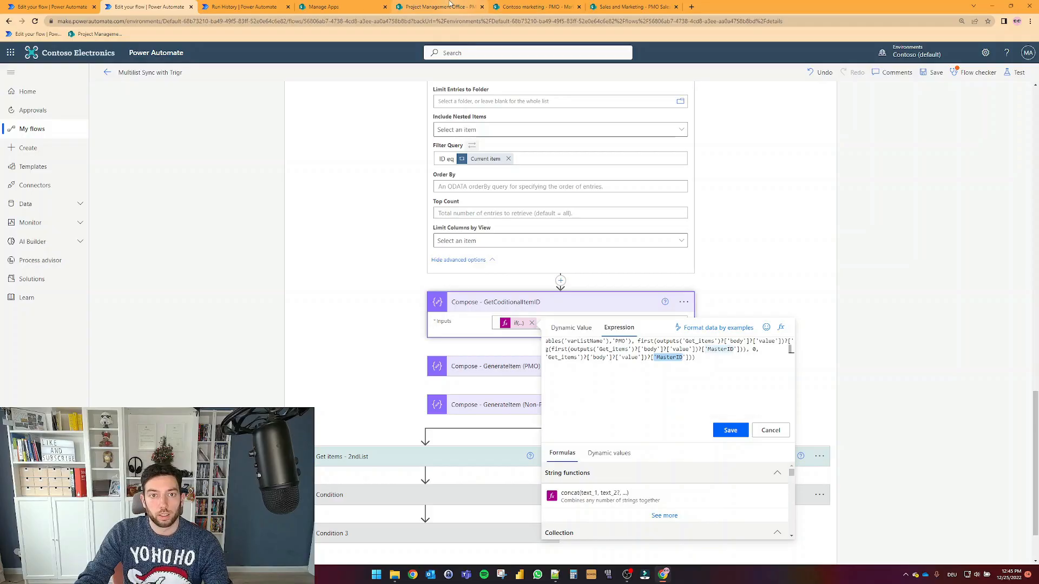
Step: Compare the ID and MasterID columns of the PMO lists on the Project Management Office, Contoso marketing and Sales and Marketing sites
{"action": "left_click", "coordinate": [449, 6]}
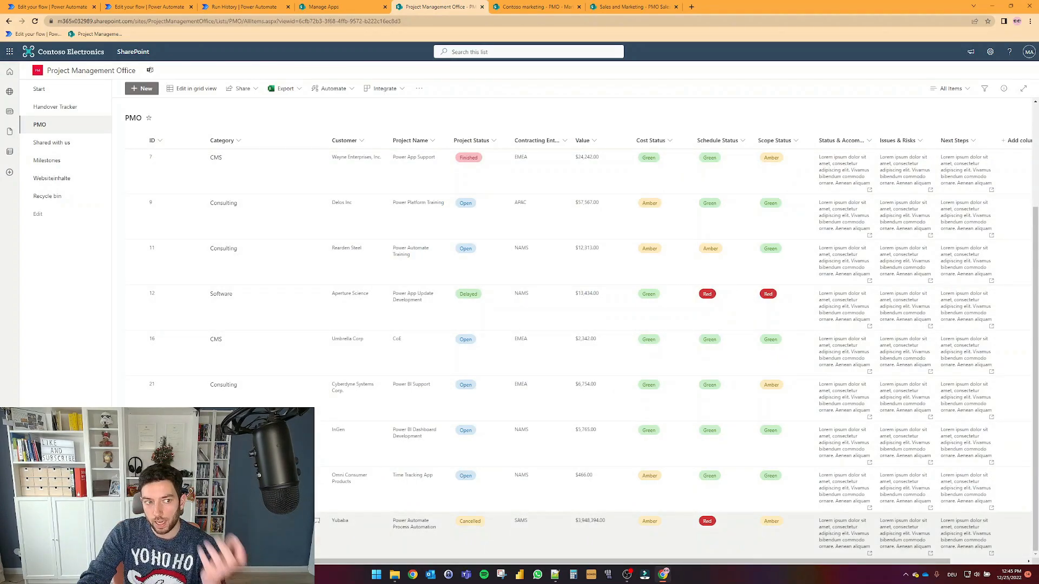
{"action": "left_click", "coordinate": [555, 4]}
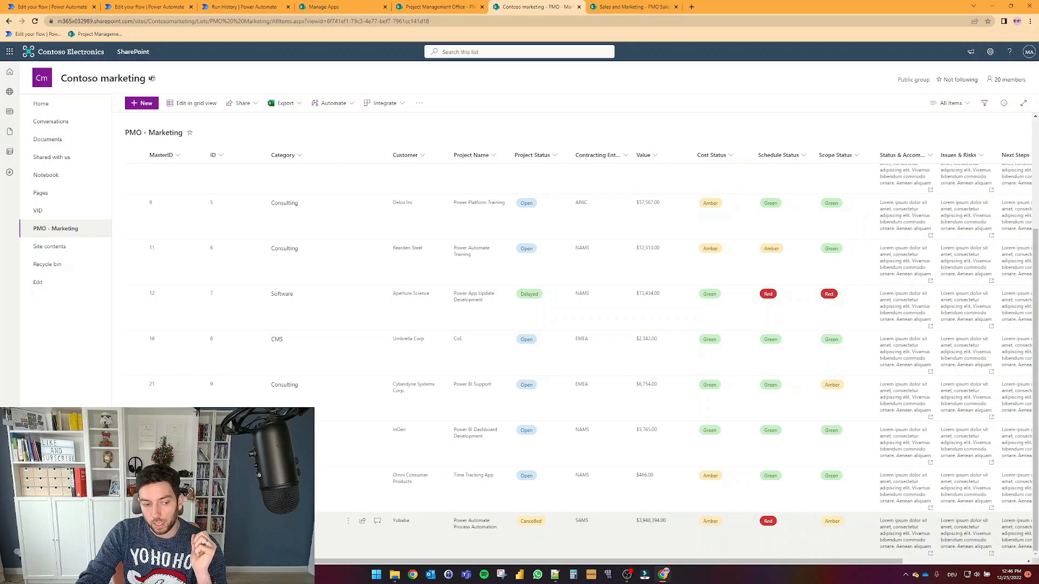
{"action": "left_click", "coordinate": [466, 7]}
{"action": "left_click", "coordinate": [617, 5]}
{"action": "left_click", "coordinate": [438, 6]}
{"action": "left_click", "coordinate": [627, 6]}
{"action": "left_click", "coordinate": [555, 6]}
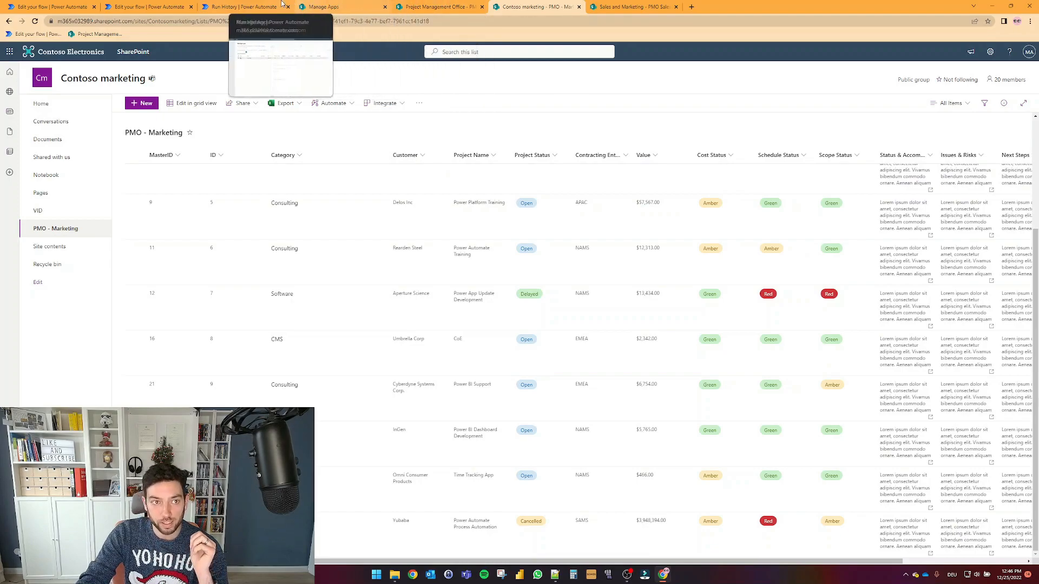
Step: Back in the flow editor, review the ID, MasterID and 0 results of the GetCoditionalItemID expression and close the expression editor
{"action": "left_click", "coordinate": [258, 5]}
{"action": "left_click", "coordinate": [176, 5]}
{"action": "left_click_drag", "start_coordinate": [593, 342], "coordinate": [778, 342]}
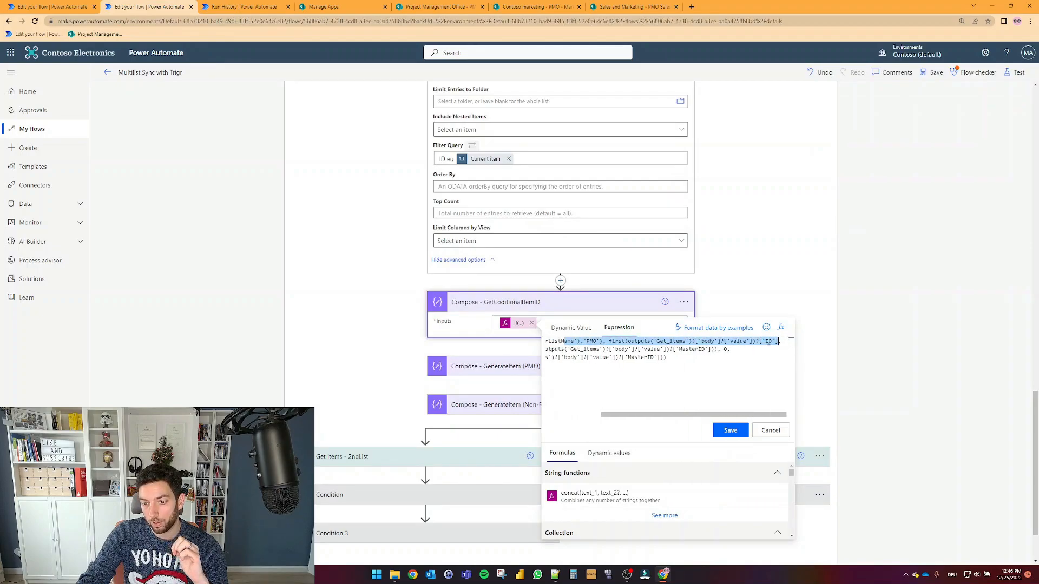
{"action": "left_click", "coordinate": [771, 342]}
{"action": "left_click_drag", "start_coordinate": [768, 416], "coordinate": [694, 417]}
{"action": "left_click_drag", "start_coordinate": [697, 349], "coordinate": [722, 352]}
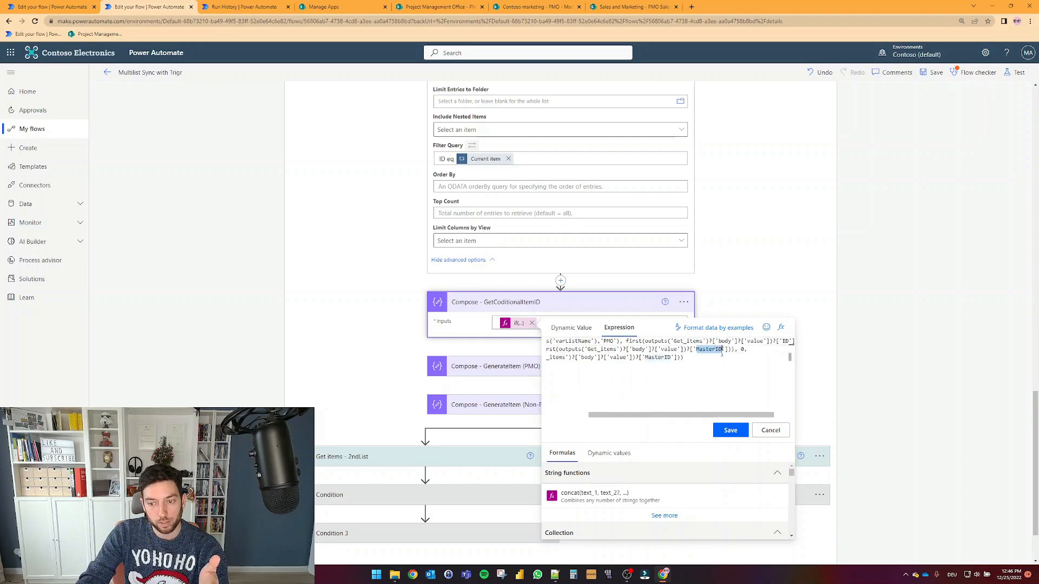
{"action": "double_click", "coordinate": [744, 349]}
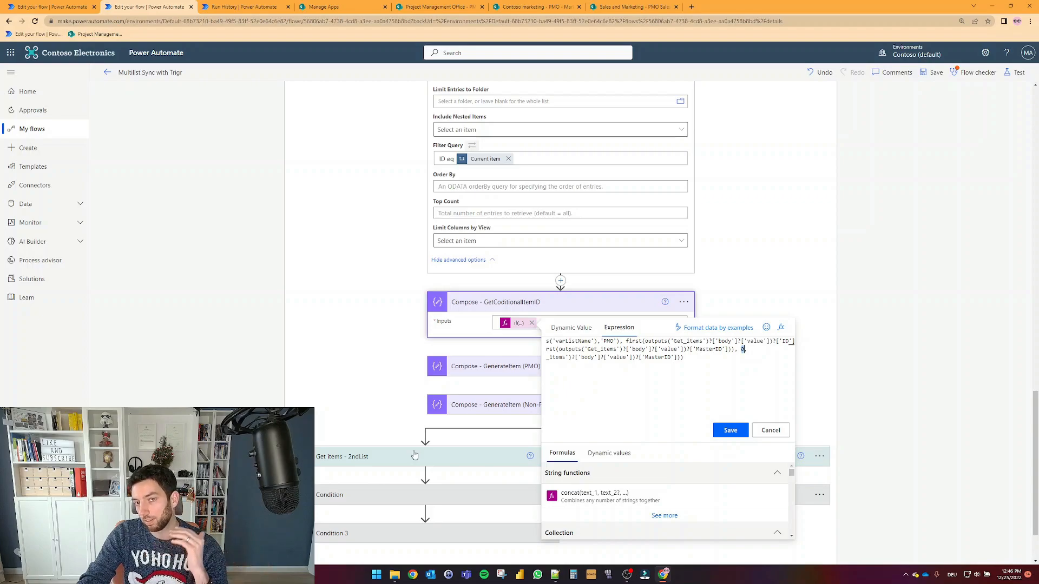
{"action": "left_click", "coordinate": [809, 321]}
Step: Expand the GenerateItem (PMO) and GenerateItem (Non-PMO) compose actions to view the JSON objects they build
{"action": "left_click", "coordinate": [507, 371]}
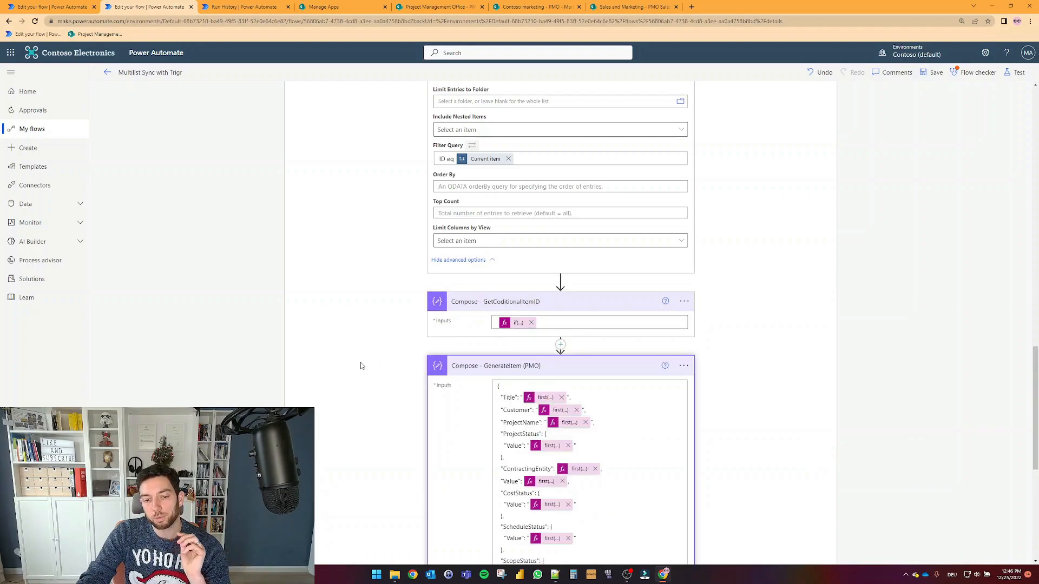
{"action": "scroll", "coordinate": [362, 366], "scroll_direction": "down", "scroll_amount": 2}
{"action": "scroll", "coordinate": [362, 367], "scroll_direction": "down", "scroll_amount": 2}
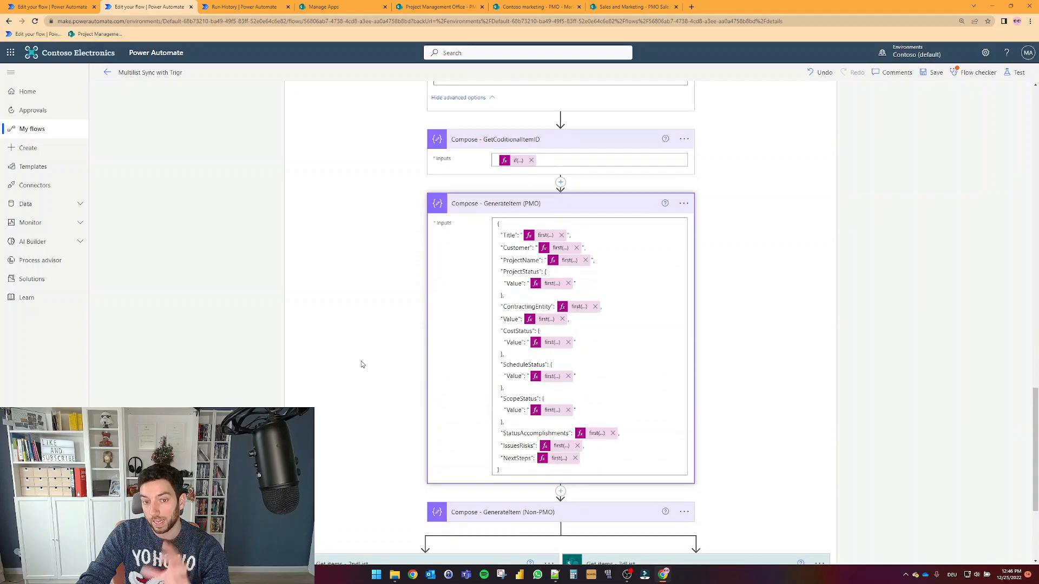
{"action": "left_click", "coordinate": [515, 511]}
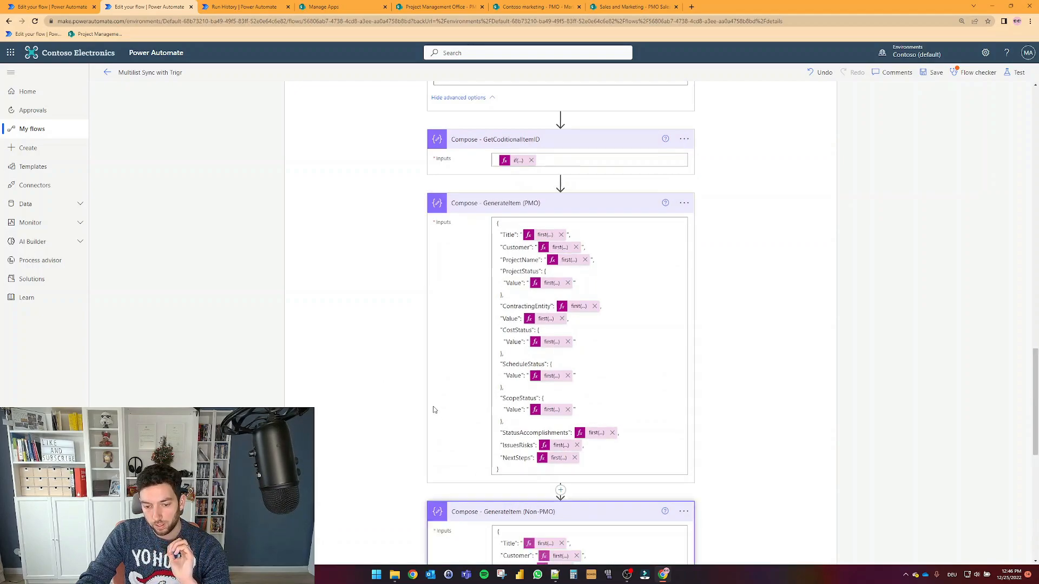
Step: Collapse both GenerateItem compose actions and expand the Condition under Get items - 2ndList with its Create item action
{"action": "scroll", "coordinate": [433, 409], "scroll_direction": "down", "scroll_amount": 3}
{"action": "scroll", "coordinate": [436, 401], "scroll_direction": "up", "scroll_amount": 4}
{"action": "left_click", "coordinate": [487, 244]}
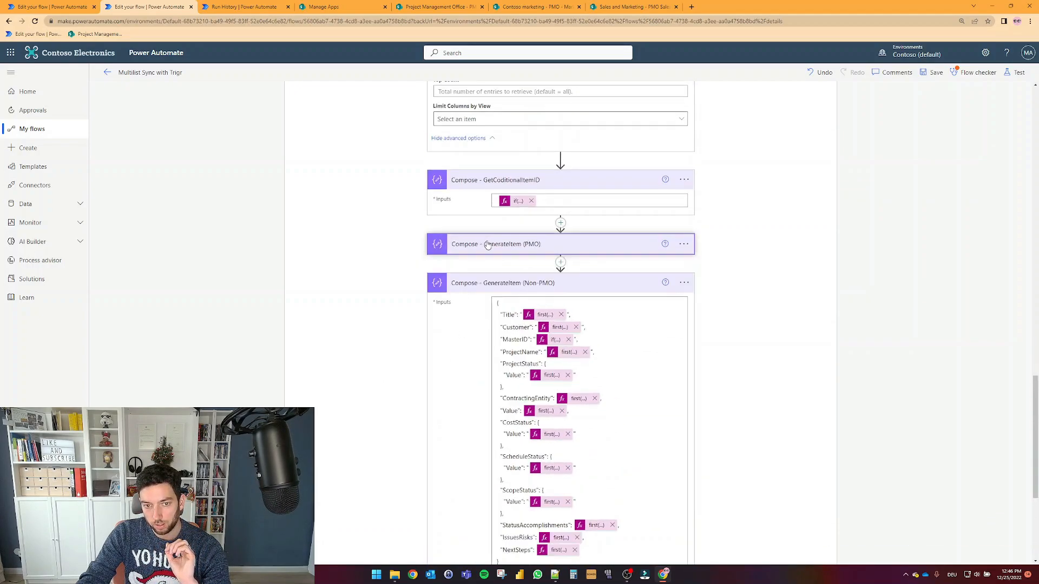
{"action": "left_click", "coordinate": [460, 283]}
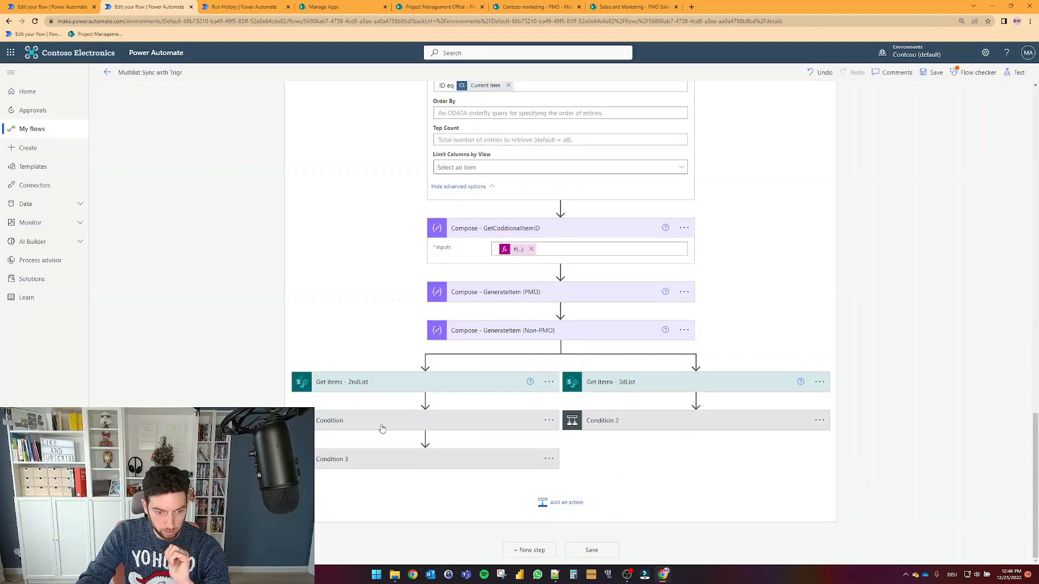
{"action": "scroll", "coordinate": [189, 359], "scroll_direction": "down", "scroll_amount": 2}
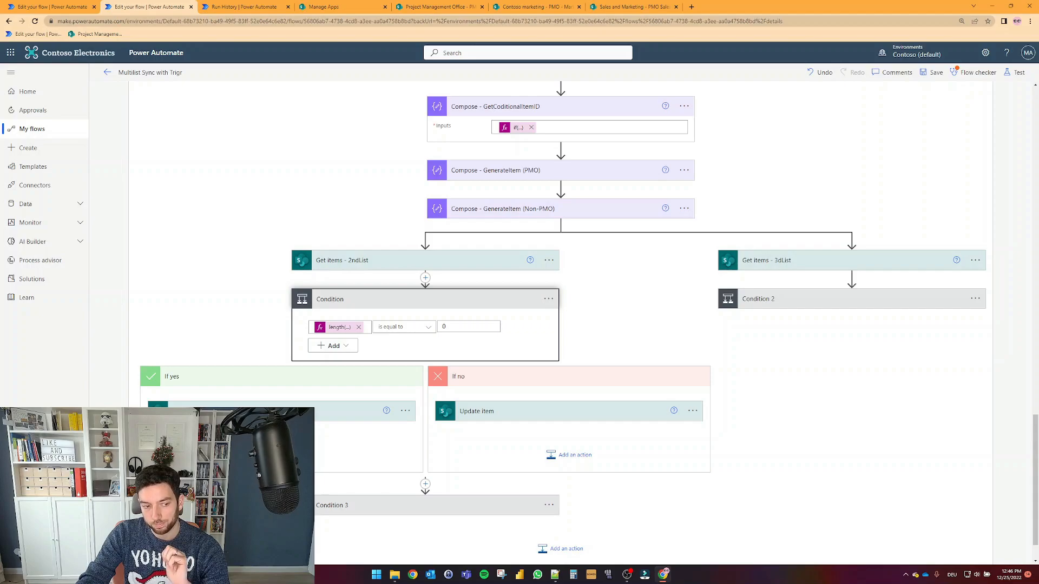
{"action": "left_click", "coordinate": [249, 414]}
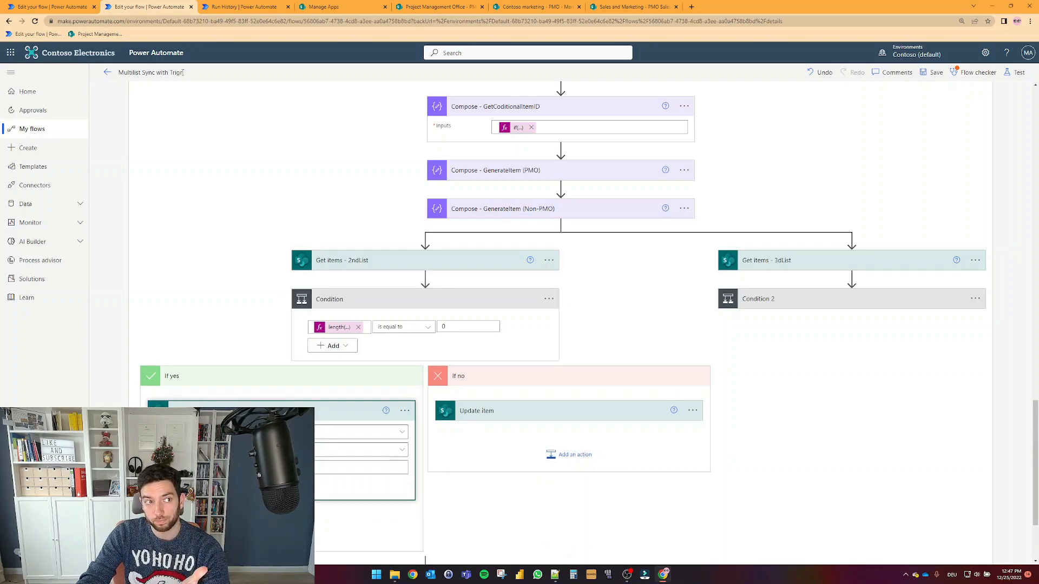
Step: Review the individual fields of the Update item action in the Handover Tracker approval flow for comparison
{"action": "left_click", "coordinate": [53, 6]}
{"action": "scroll", "coordinate": [255, 180], "scroll_direction": "up", "scroll_amount": 5}
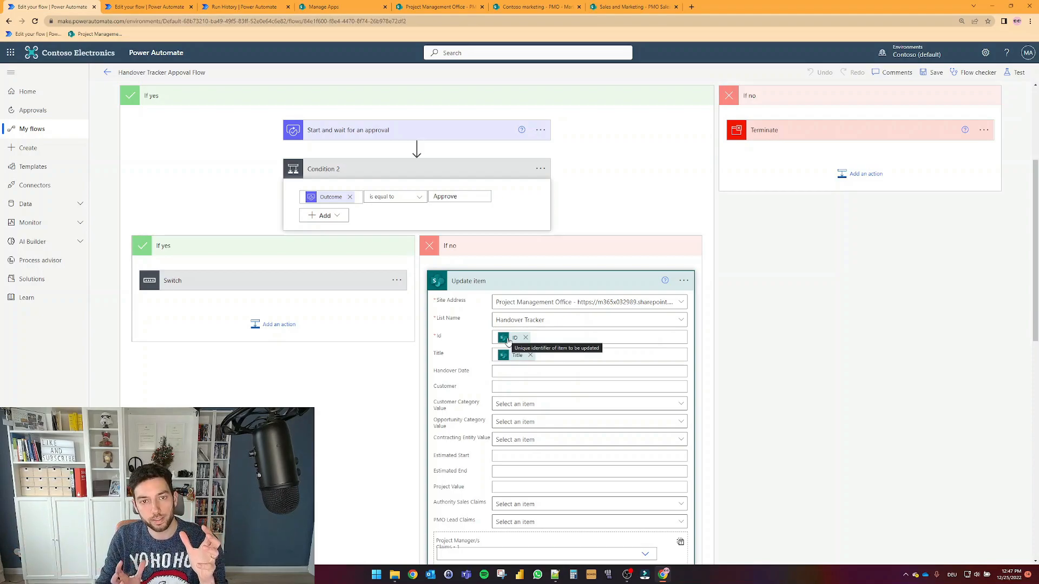
{"action": "scroll", "coordinate": [514, 384], "scroll_direction": "down", "scroll_amount": 3}
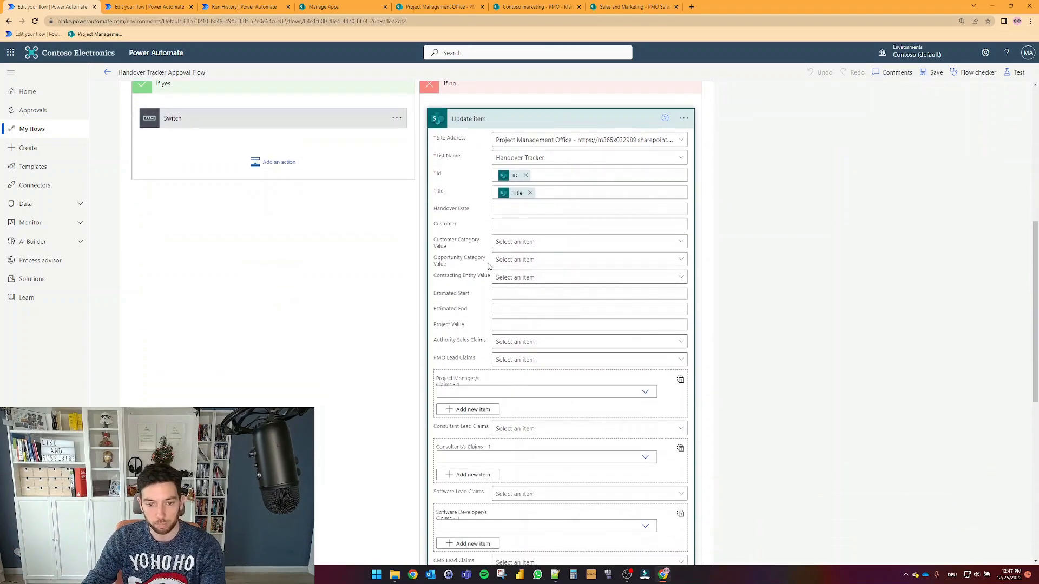
{"action": "scroll", "coordinate": [528, 447], "scroll_direction": "down", "scroll_amount": 5}
{"action": "scroll", "coordinate": [528, 447], "scroll_direction": "up", "scroll_amount": 7}
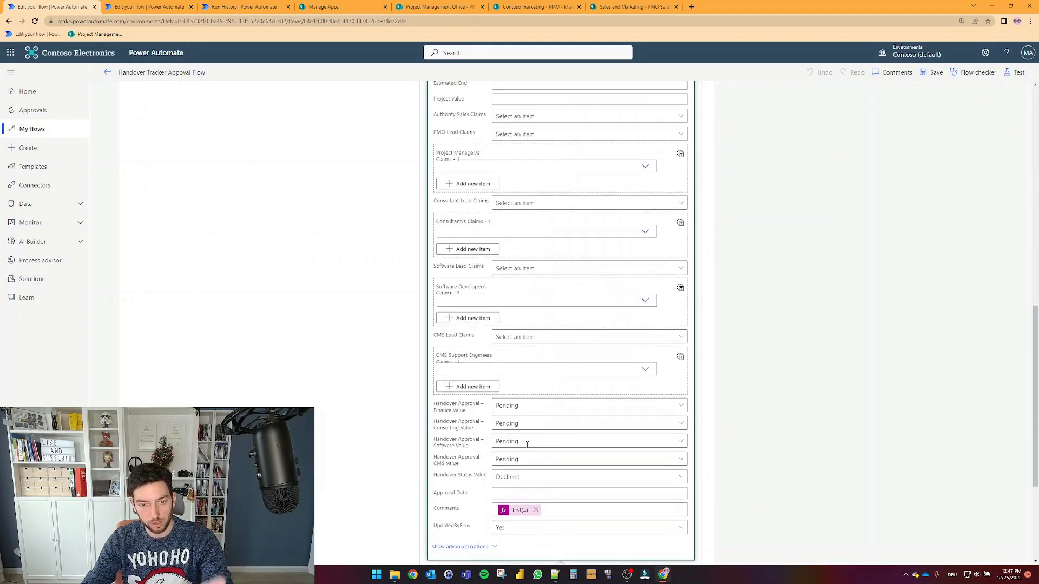
{"action": "scroll", "coordinate": [528, 440], "scroll_direction": "up", "scroll_amount": 1}
{"action": "left_click", "coordinate": [526, 373]}
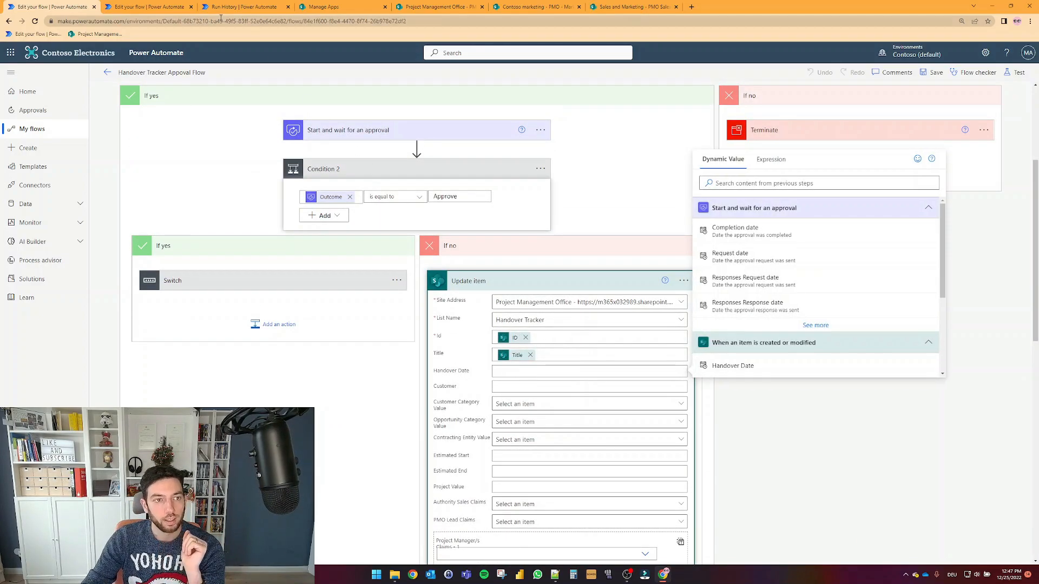
Step: Return to the Multilist Sync with Trigr flow and inspect the custom Site Address expression of the Create item action, closing it unchanged
{"action": "left_click", "coordinate": [146, 6]}
{"action": "scroll", "coordinate": [233, 390], "scroll_direction": "up", "scroll_amount": 1}
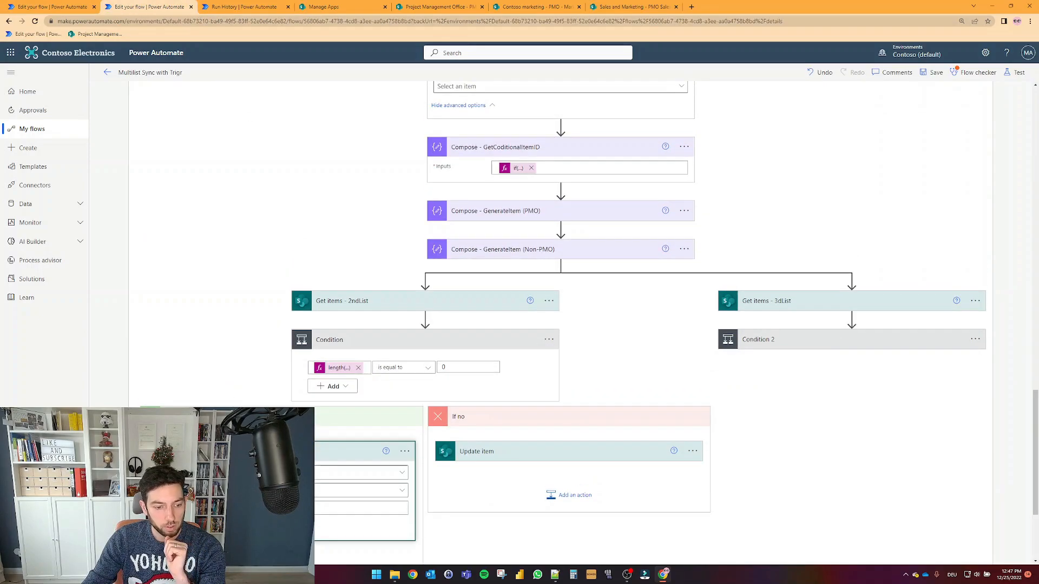
{"action": "scroll", "coordinate": [404, 392], "scroll_direction": "down", "scroll_amount": 1}
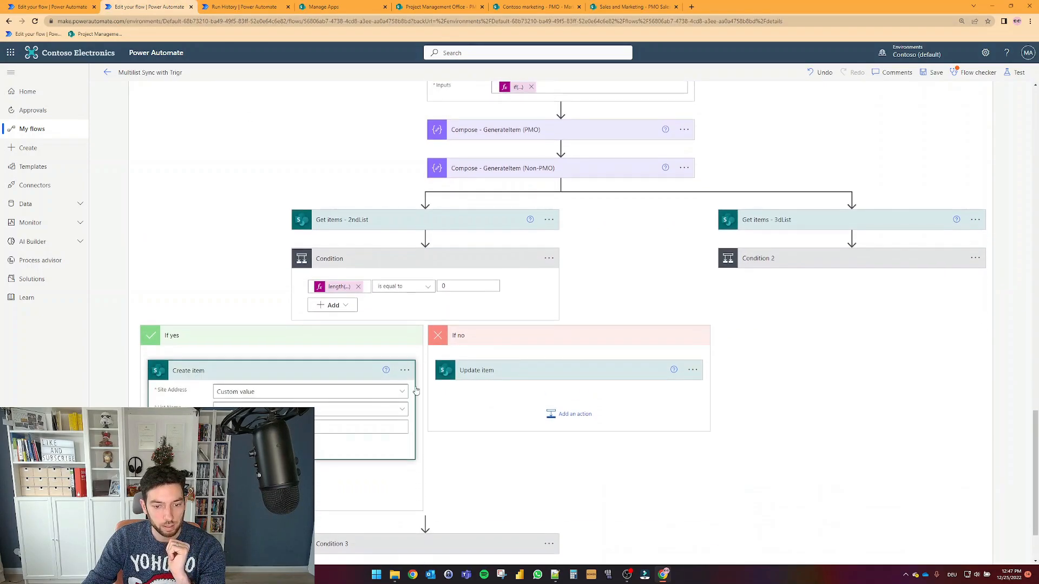
{"action": "left_click", "coordinate": [272, 393]}
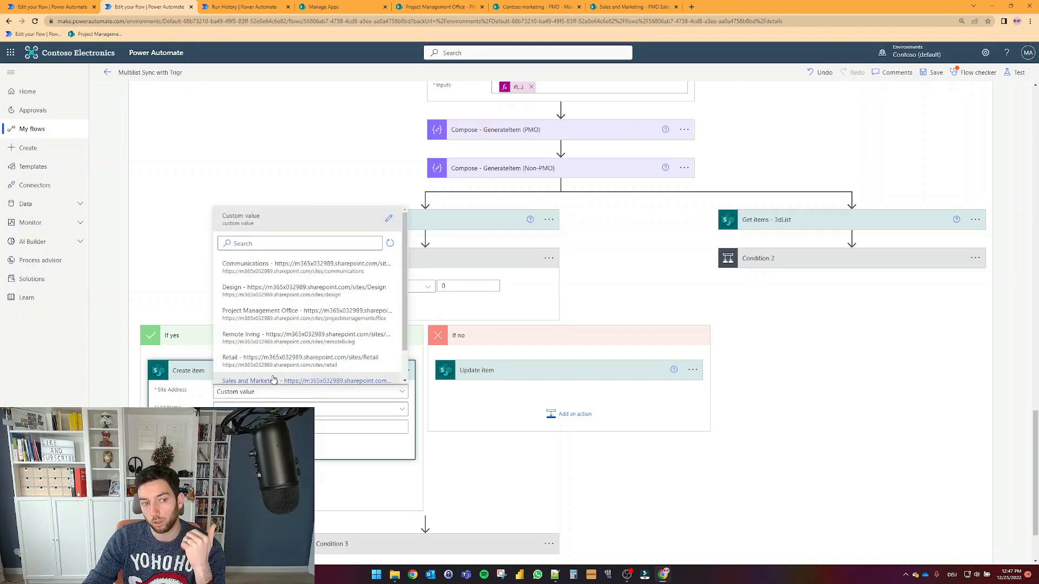
{"action": "left_click", "coordinate": [388, 220]}
{"action": "left_click", "coordinate": [414, 310]}
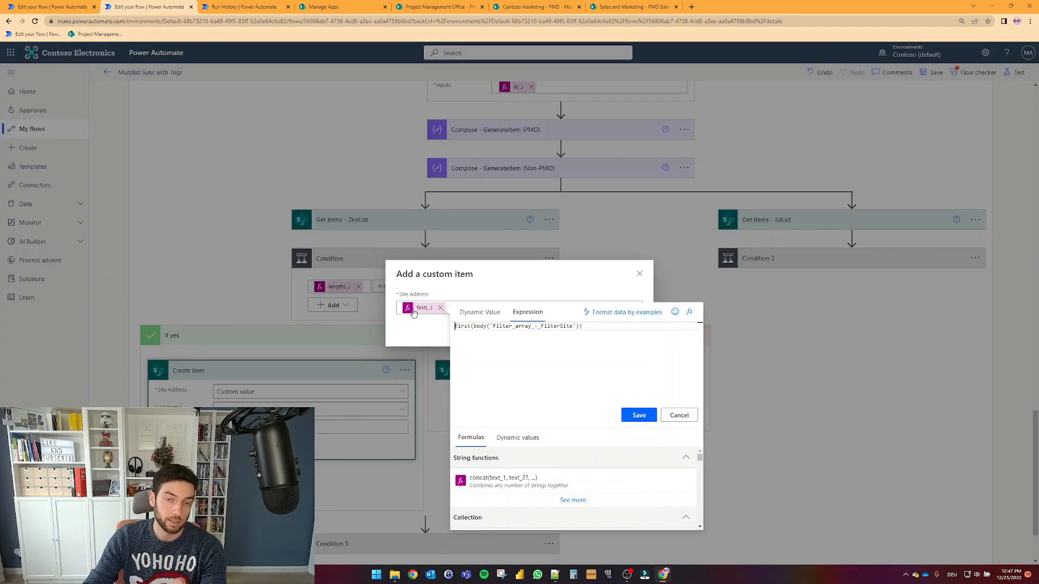
{"action": "left_click", "coordinate": [791, 324]}
{"action": "left_click", "coordinate": [621, 326]}
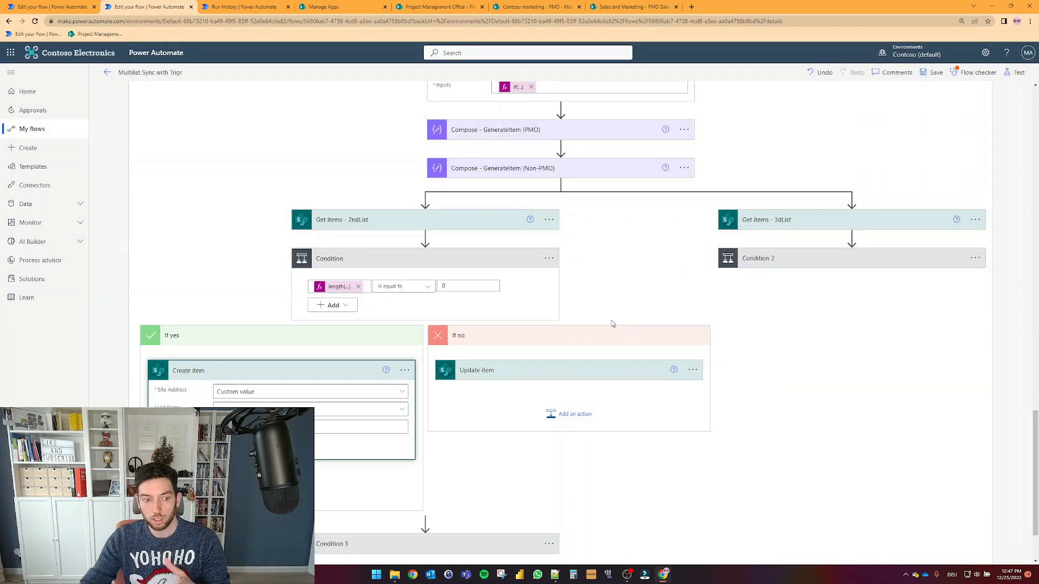
Step: Review the Item input of the Create item action and expand GenerateItem (PMO) to read its JSON object
{"action": "scroll", "coordinate": [220, 369], "scroll_direction": "down", "scroll_amount": 2}
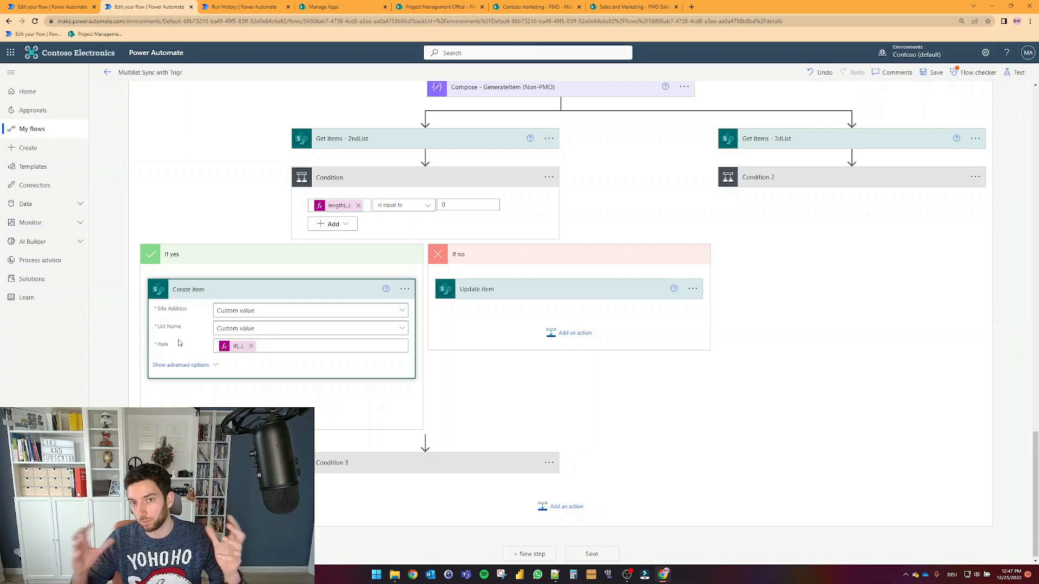
{"action": "scroll", "coordinate": [179, 343], "scroll_direction": "up", "scroll_amount": 5}
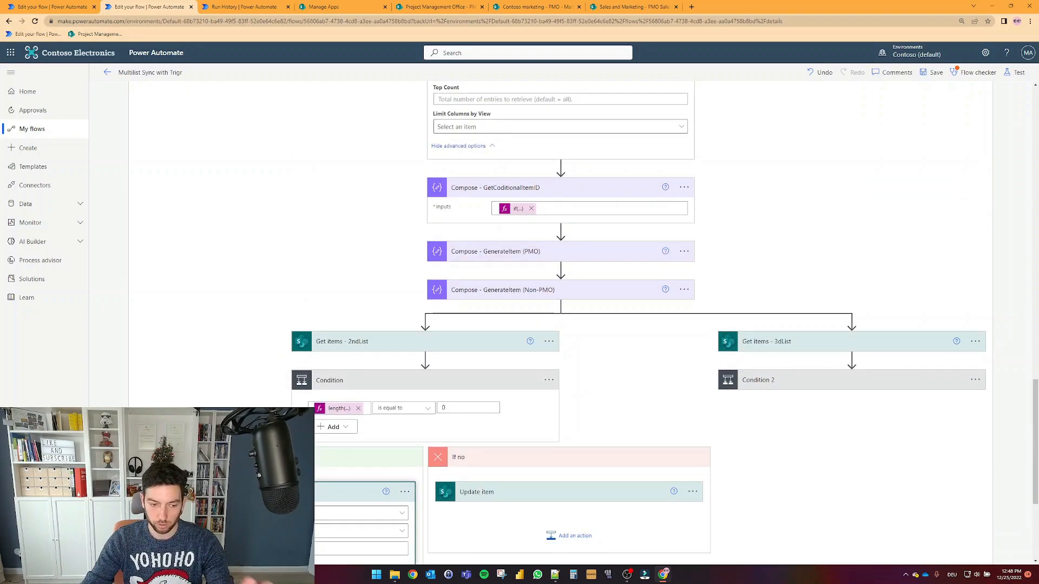
{"action": "scroll", "coordinate": [561, 325], "scroll_direction": "down", "scroll_amount": 2}
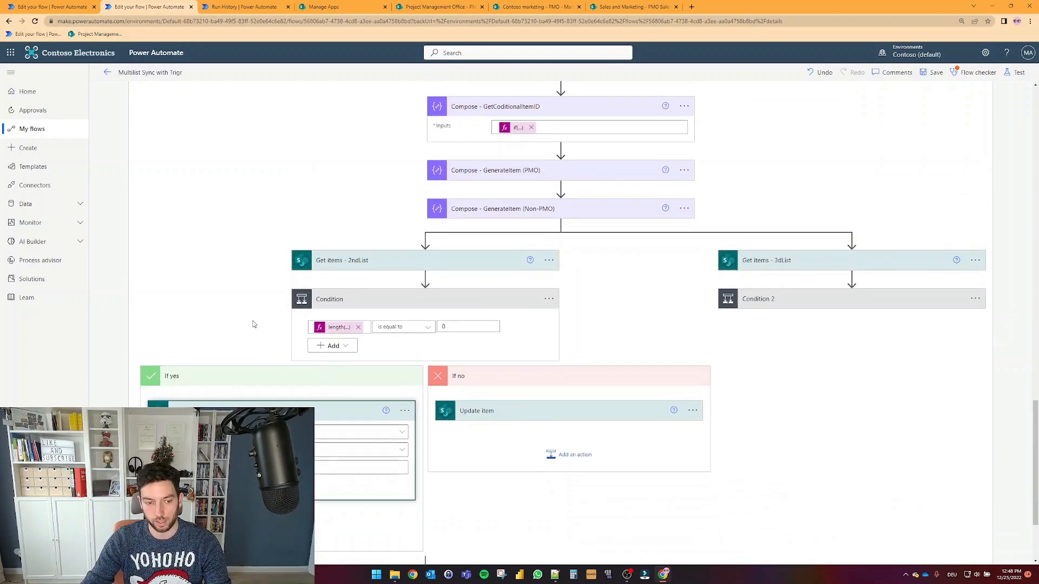
{"action": "scroll", "coordinate": [260, 328], "scroll_direction": "up", "scroll_amount": 3}
{"action": "scroll", "coordinate": [218, 371], "scroll_direction": "down", "scroll_amount": 2}
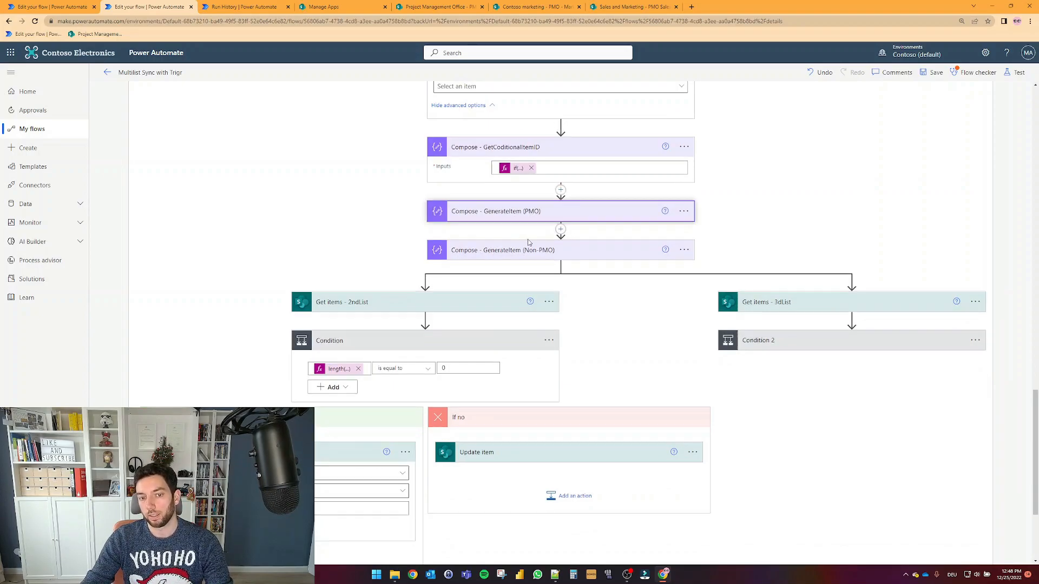
{"action": "left_click", "coordinate": [516, 216]}
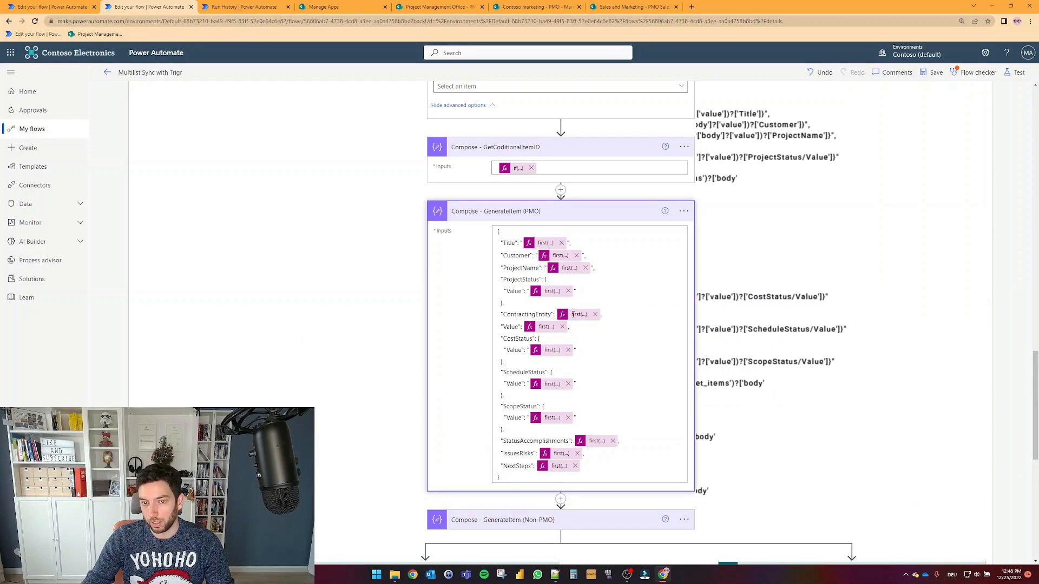
{"action": "scroll", "coordinate": [533, 225], "scroll_direction": "down", "scroll_amount": 1}
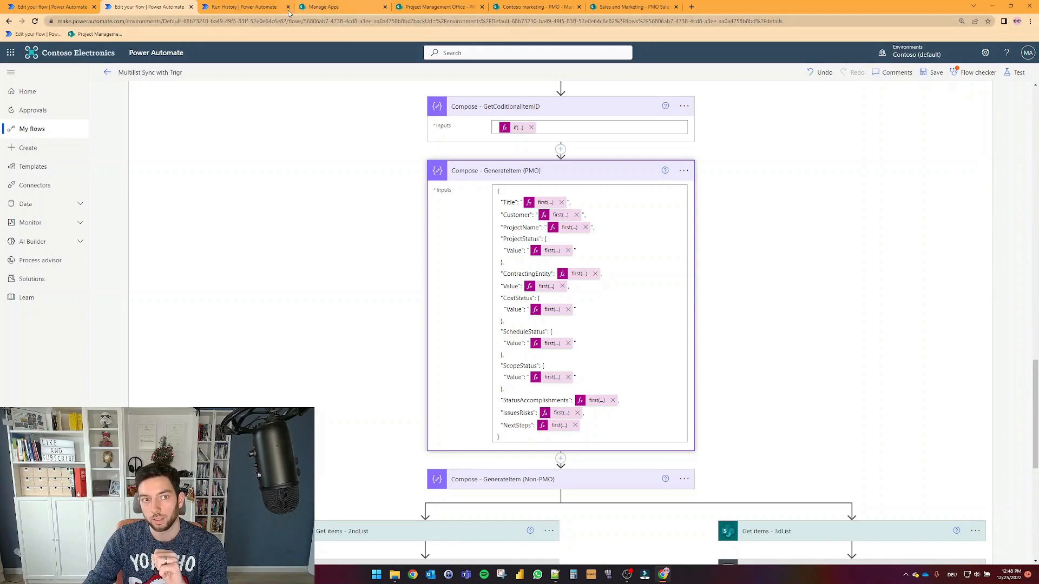
Step: Check the ID column of the Project Management Office PMO list, and highlight the MasterID line in the flow's GenerateItem (Non-PMO) action
{"action": "left_click", "coordinate": [438, 7]}
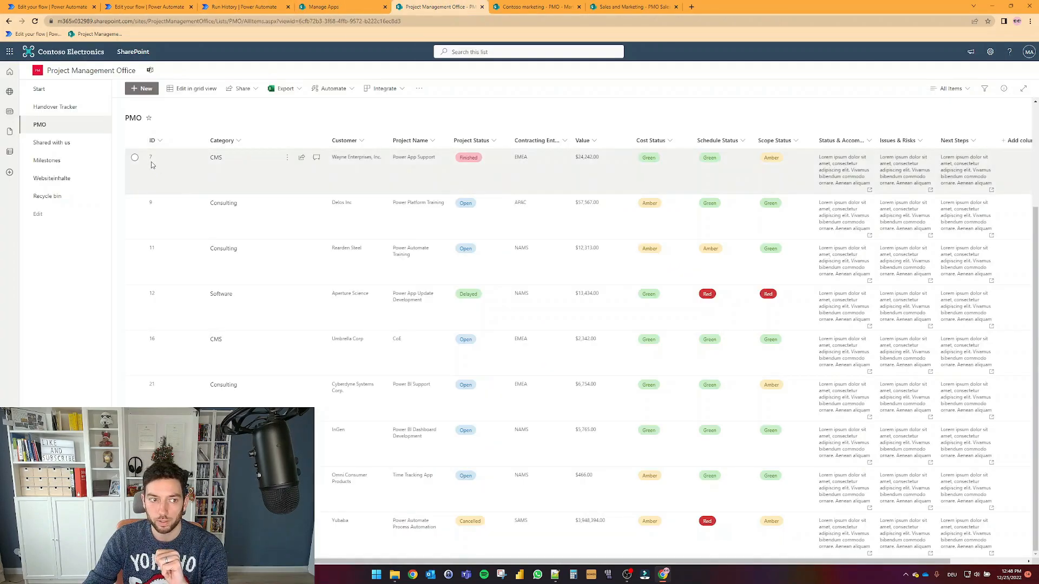
{"action": "left_click", "coordinate": [146, 7]}
{"action": "scroll", "coordinate": [519, 219], "scroll_direction": "down", "scroll_amount": 1}
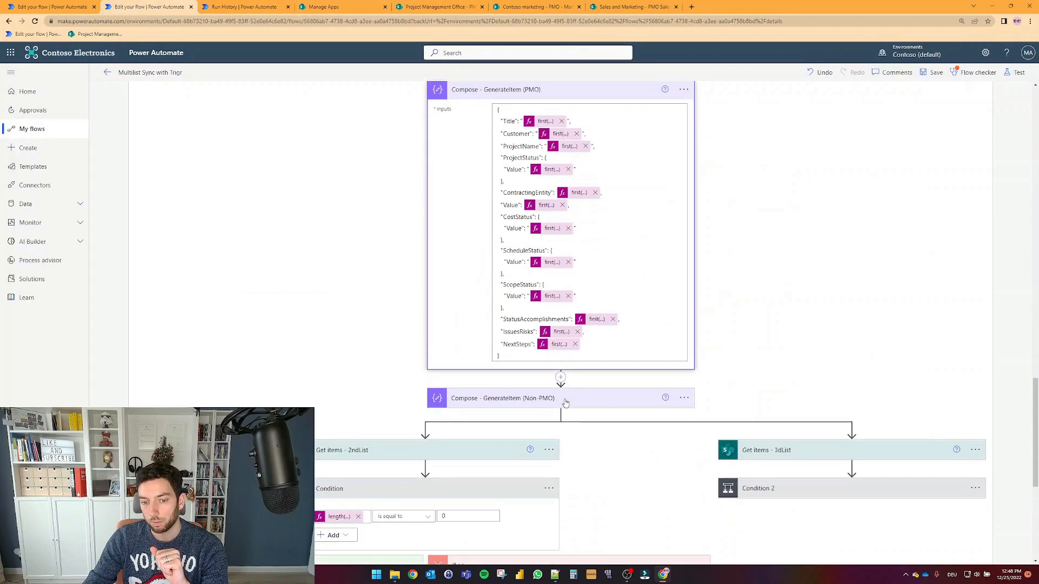
{"action": "left_click", "coordinate": [565, 399]}
{"action": "scroll", "coordinate": [365, 296], "scroll_direction": "down", "scroll_amount": 1}
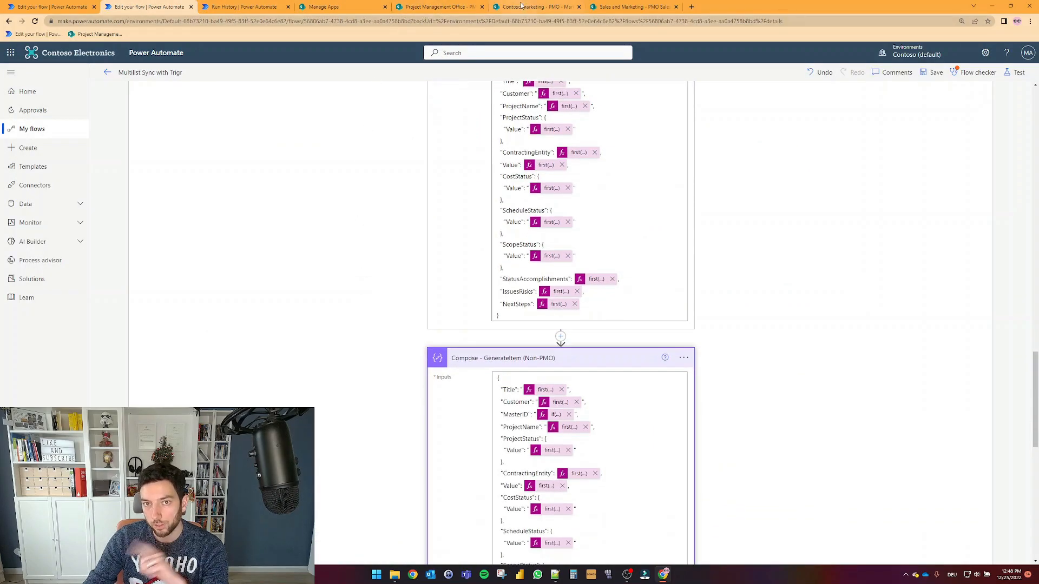
{"action": "left_click_drag", "start_coordinate": [503, 413], "coordinate": [582, 416]}
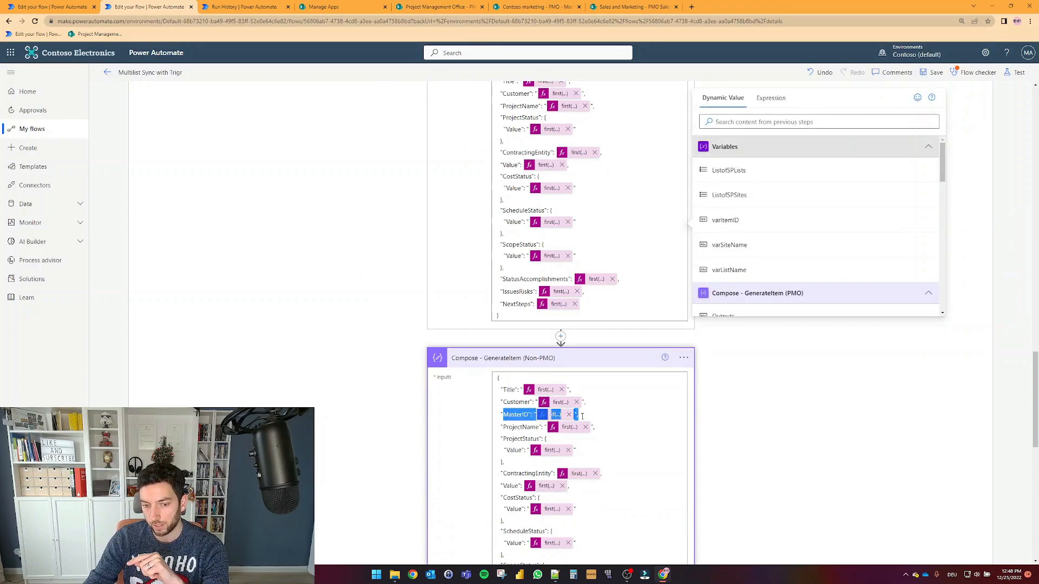
Step: Compare the JSON objects of GenerateItem (PMO) and GenerateItem (Non-PMO), and collapse both actions
{"action": "scroll", "coordinate": [625, 381], "scroll_direction": "up", "scroll_amount": 2}
{"action": "scroll", "coordinate": [625, 381], "scroll_direction": "down", "scroll_amount": 1}
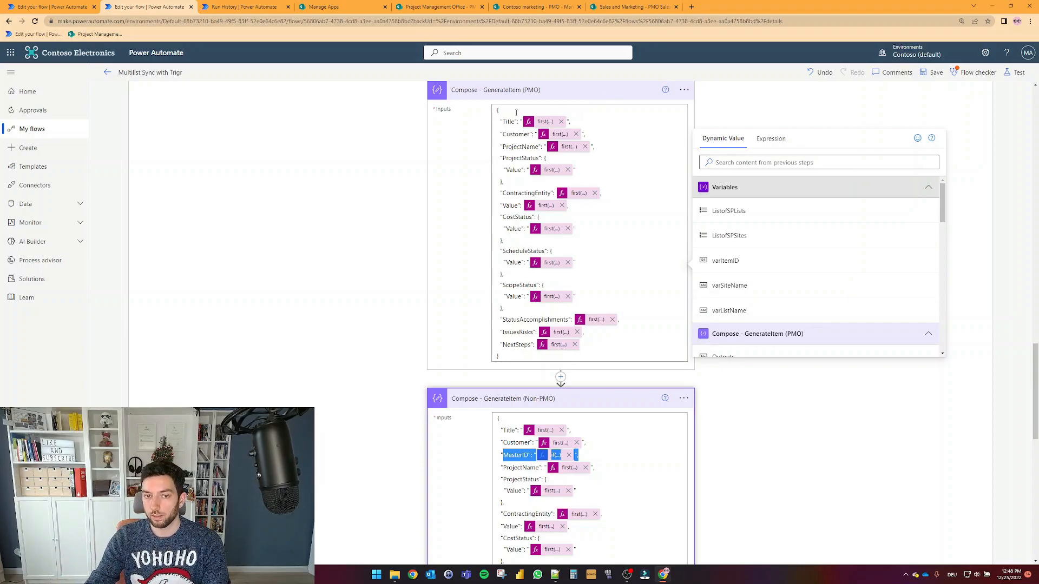
{"action": "scroll", "coordinate": [563, 428], "scroll_direction": "down", "scroll_amount": 3}
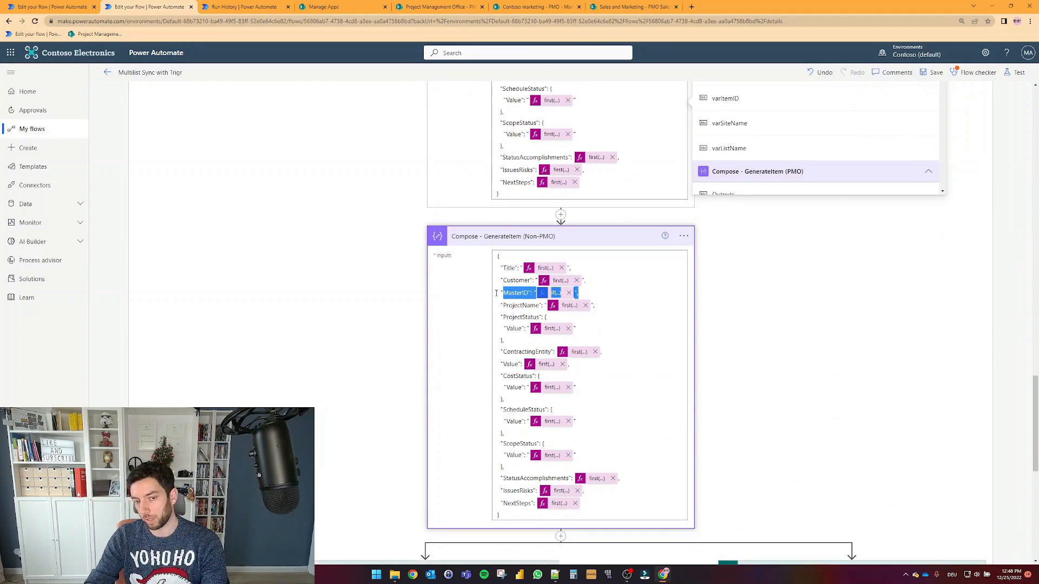
{"action": "left_click", "coordinate": [385, 297]}
{"action": "scroll", "coordinate": [462, 292], "scroll_direction": "down", "scroll_amount": 5}
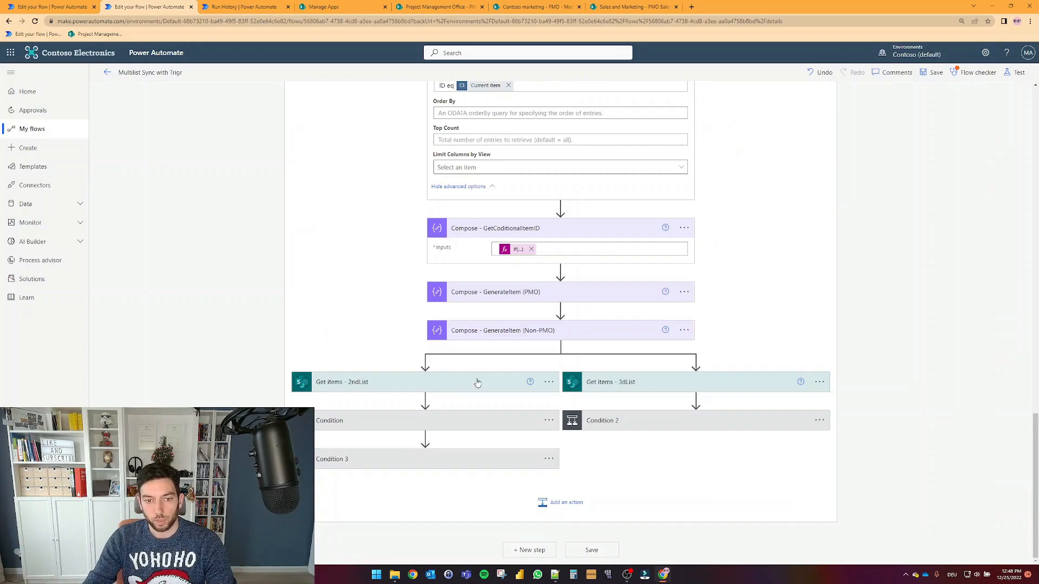
Step: Expand Get items - 2ndList and Get items - 3dList, and examine the FilterSite expression in the 2ndList action's Site Address
{"action": "left_click", "coordinate": [363, 383]}
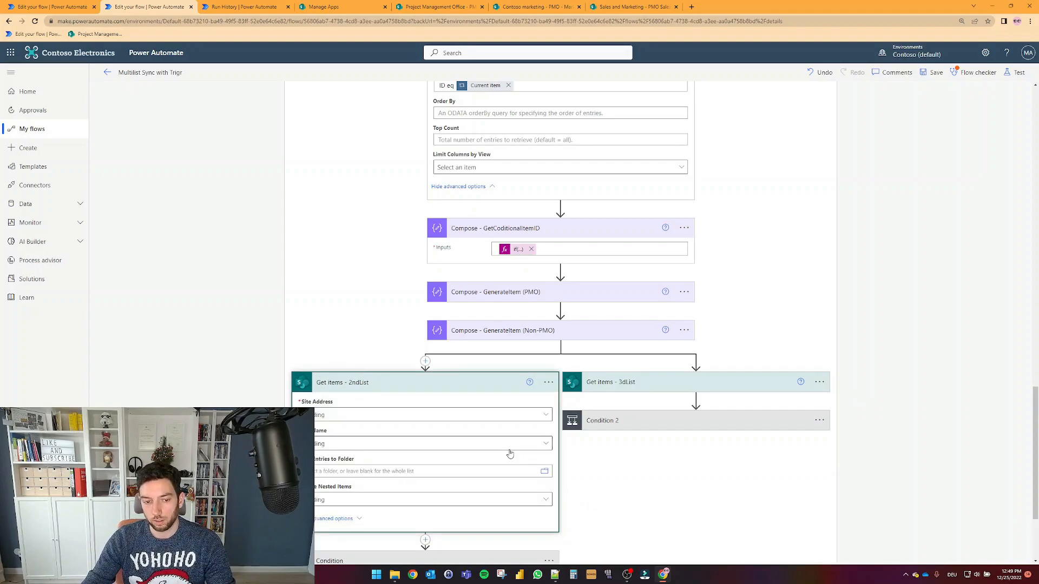
{"action": "left_click", "coordinate": [659, 385]}
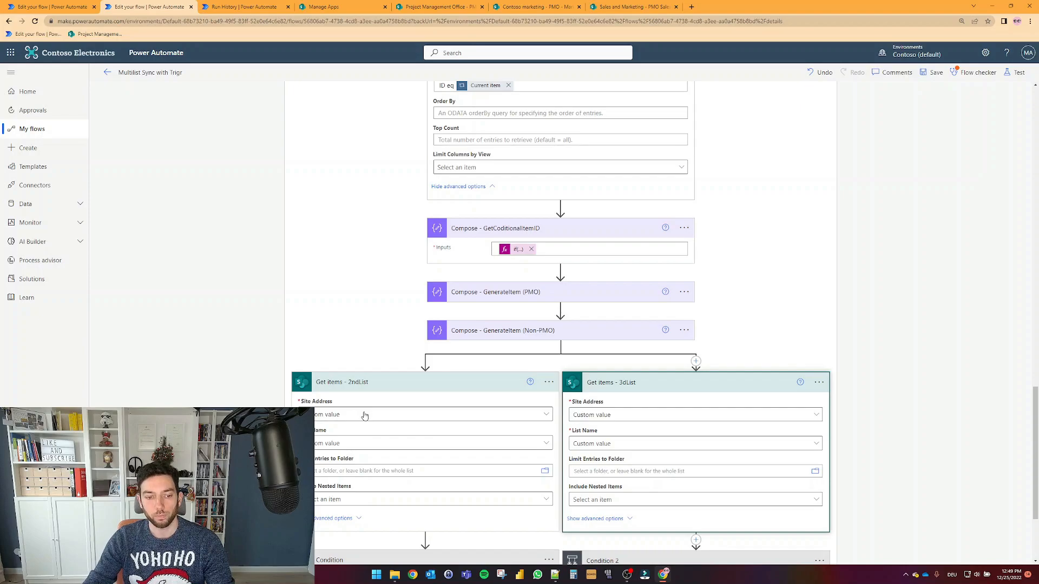
{"action": "scroll", "coordinate": [365, 416], "scroll_direction": "down", "scroll_amount": 1}
{"action": "left_click", "coordinate": [346, 374]}
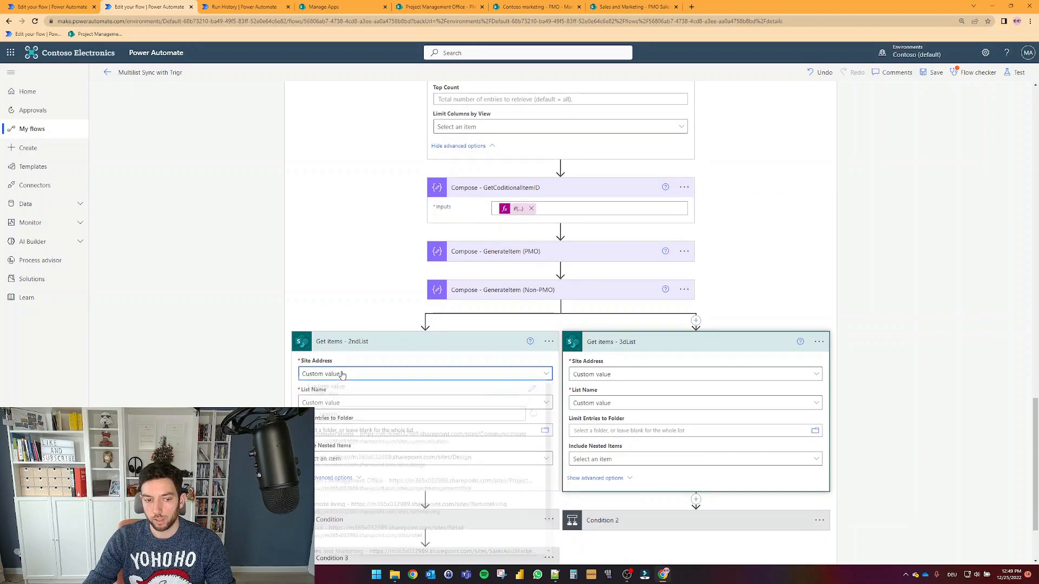
{"action": "left_click", "coordinate": [424, 308]}
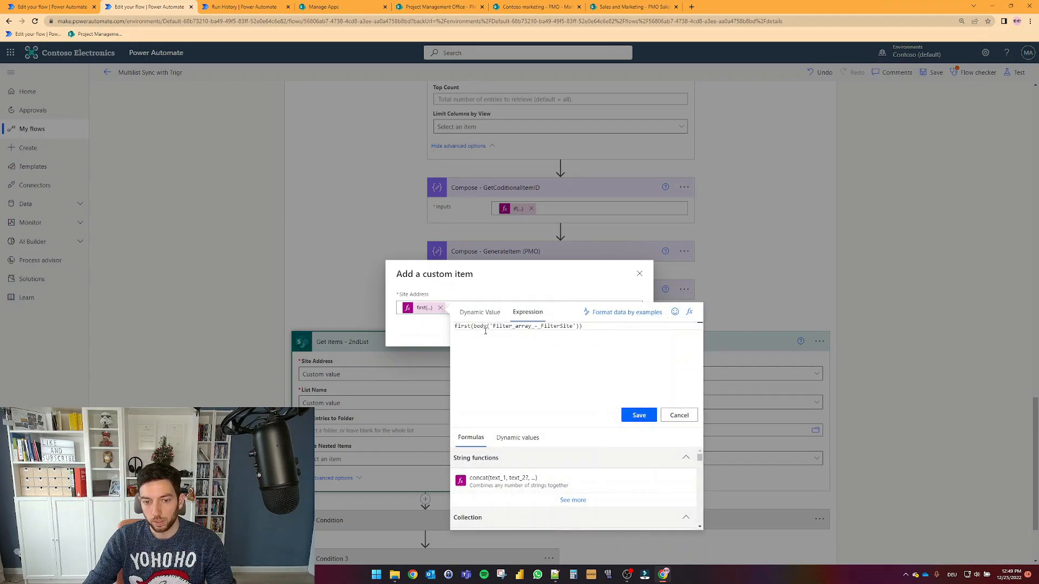
{"action": "left_click_drag", "start_coordinate": [494, 326], "coordinate": [574, 327]}
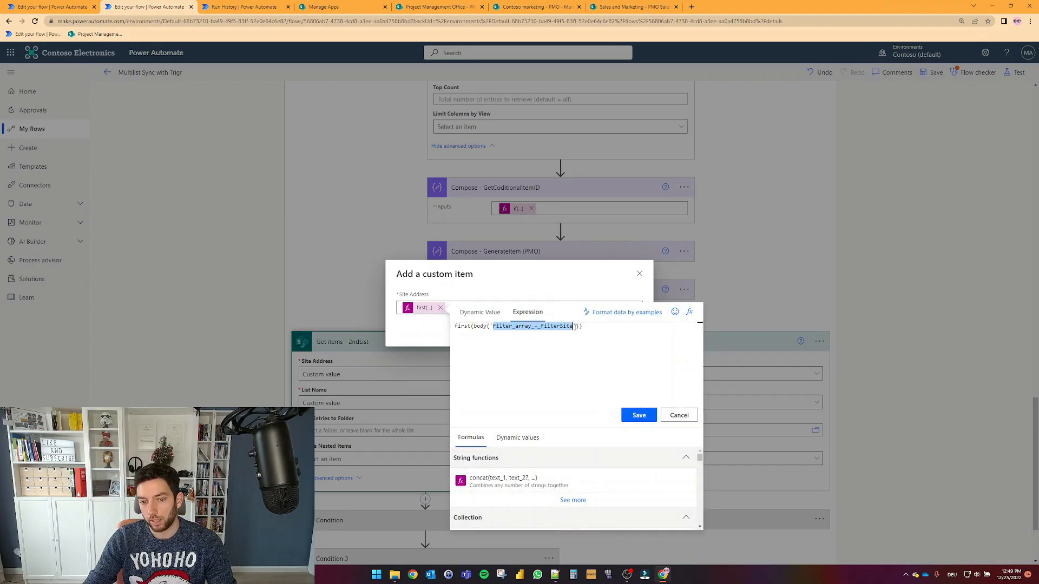
{"action": "left_click_drag", "start_coordinate": [475, 328], "coordinate": [579, 327]}
{"action": "left_click_drag", "start_coordinate": [454, 329], "coordinate": [584, 328]}
Step: In the flow's run history, inspect the ListofSPSites and ListofSPLists array values and the inputs of the FilterSite filter array
{"action": "key", "text": "ctrl+Tab"}
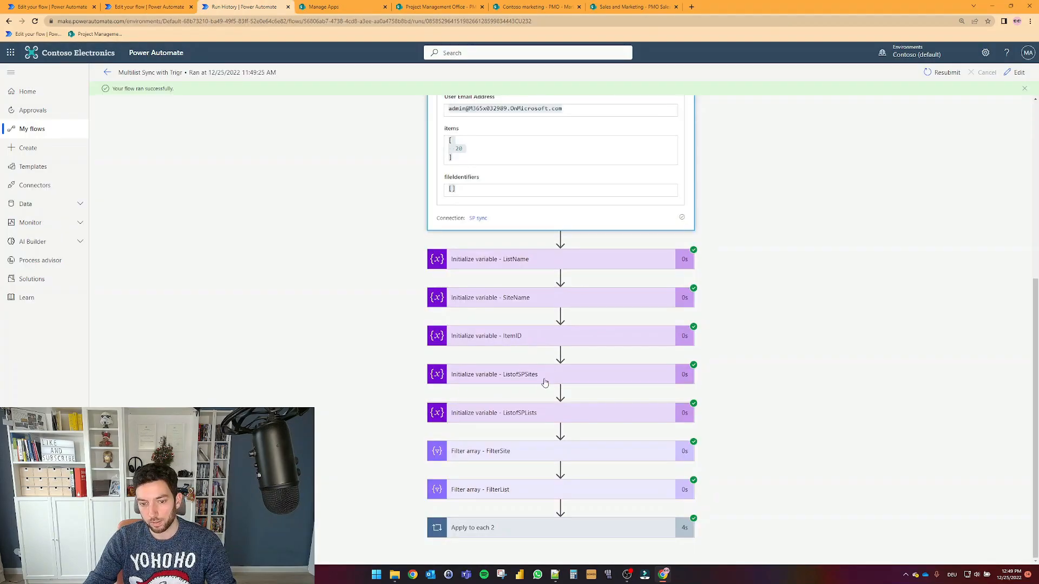
{"action": "left_click", "coordinate": [524, 380]}
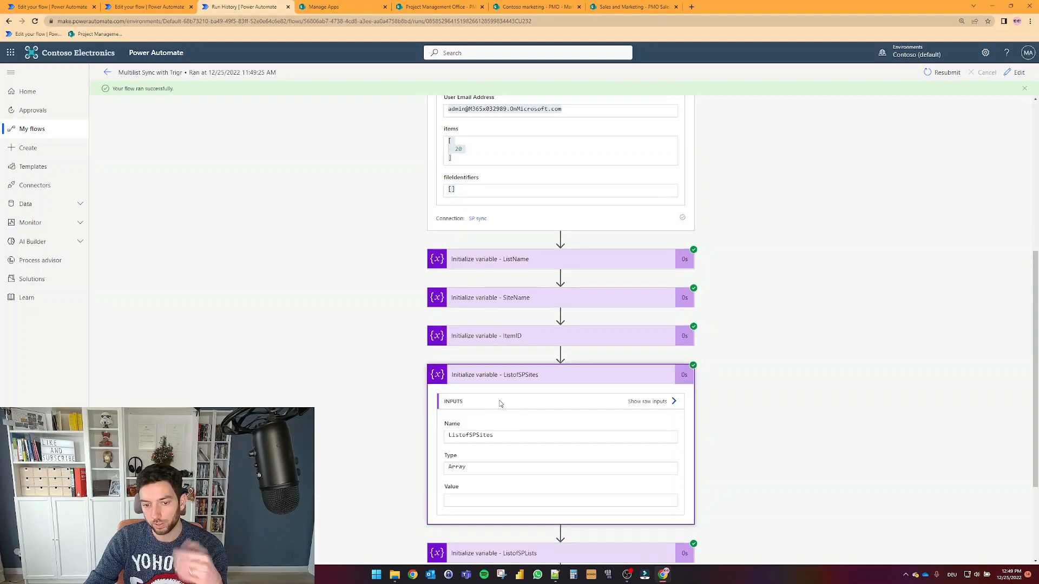
{"action": "scroll", "coordinate": [499, 400], "scroll_direction": "down", "scroll_amount": 2}
{"action": "scroll", "coordinate": [651, 412], "scroll_direction": "down", "scroll_amount": 2}
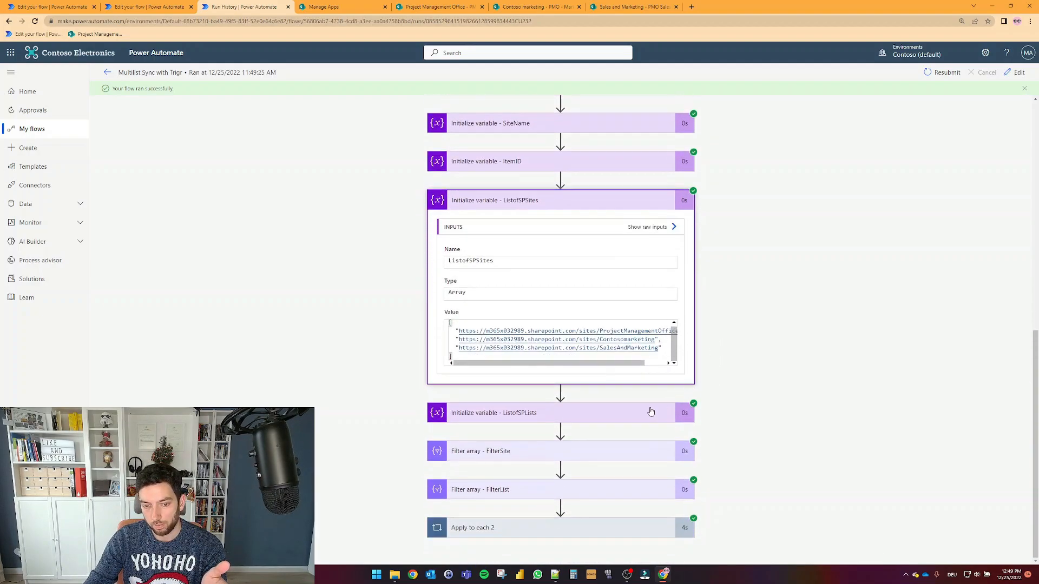
{"action": "left_click", "coordinate": [548, 417]}
{"action": "scroll", "coordinate": [548, 433], "scroll_direction": "down", "scroll_amount": 2}
{"action": "left_click", "coordinate": [547, 450]}
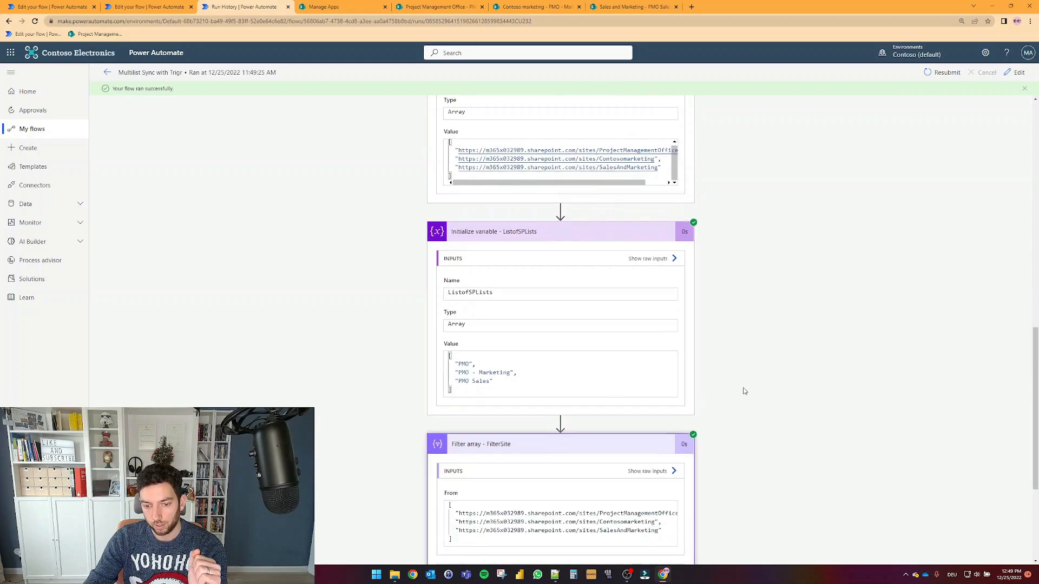
Step: In the run history, compare the trigger's outputs with the From and Body site arrays of the FilterSite filter array
{"action": "scroll", "coordinate": [630, 398], "scroll_direction": "down", "scroll_amount": 3}
{"action": "scroll", "coordinate": [790, 244], "scroll_direction": "up", "scroll_amount": 15}
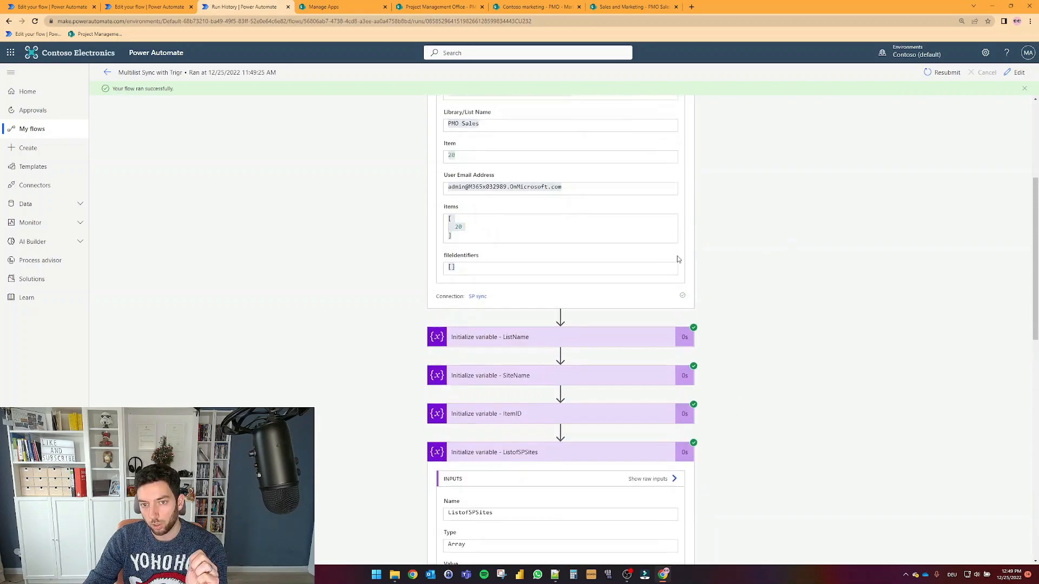
{"action": "left_click_drag", "start_coordinate": [501, 341], "coordinate": [448, 347]}
{"action": "scroll", "coordinate": [767, 327], "scroll_direction": "down", "scroll_amount": 10}
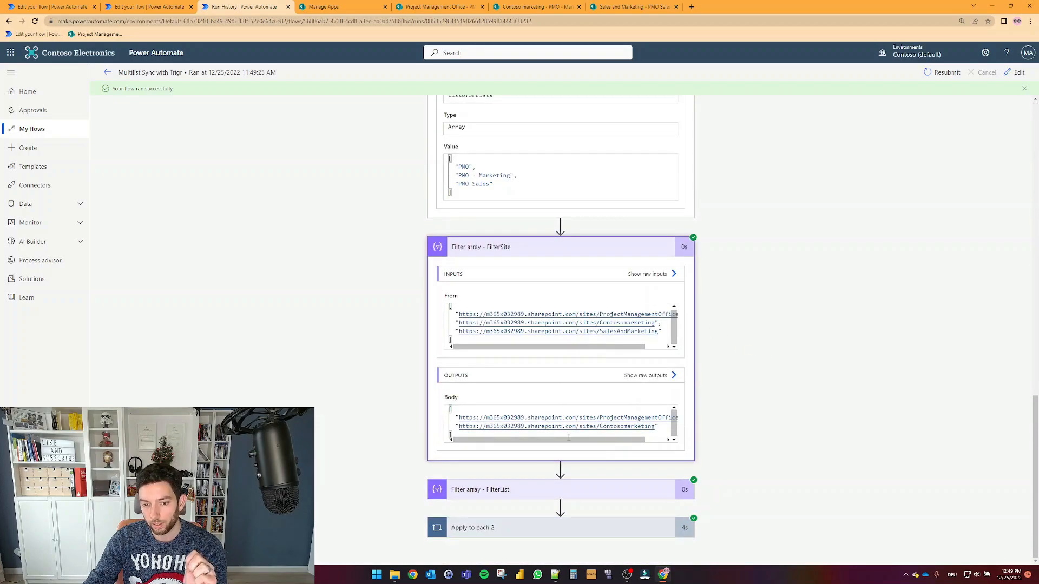
{"action": "scroll", "coordinate": [617, 338], "scroll_direction": "right", "scroll_amount": 2}
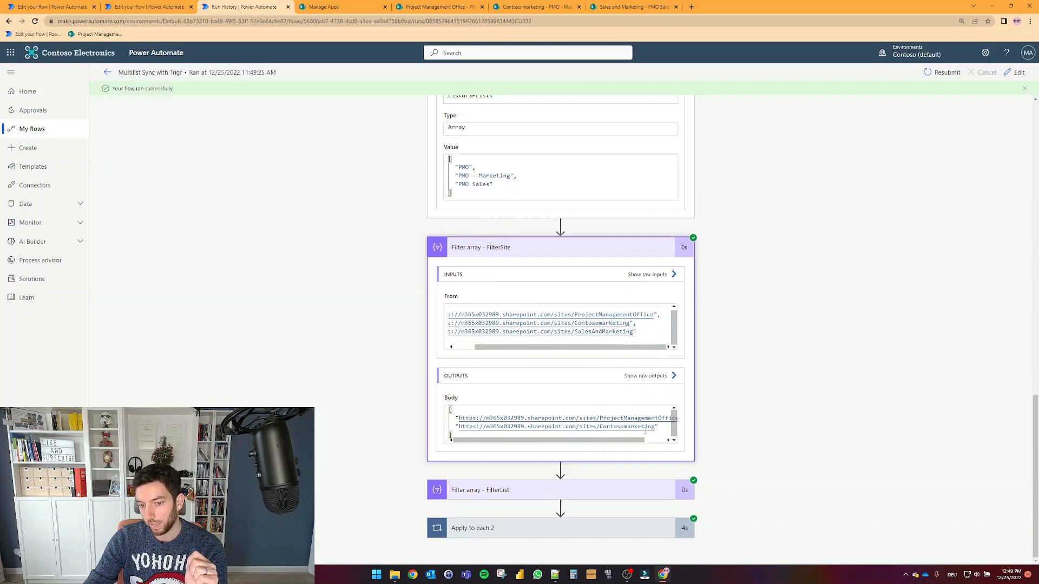
Step: Expand Filter array - FilterList in the run, and highlight "PMO Sales" in its inputs and both list names in its outputs
{"action": "left_click", "coordinate": [627, 490]}
{"action": "scroll", "coordinate": [572, 499], "scroll_direction": "down", "scroll_amount": 3}
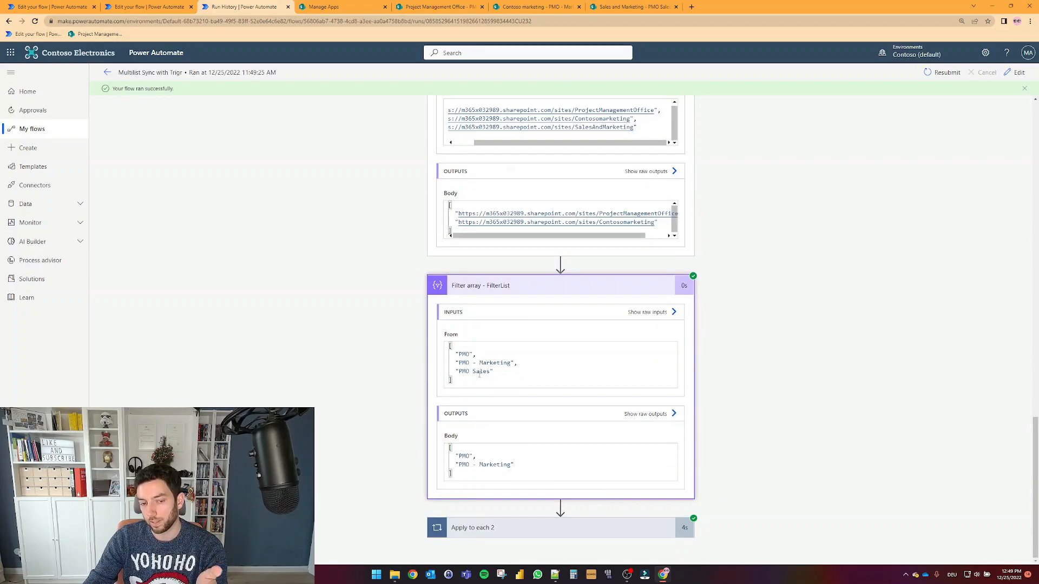
{"action": "left_click_drag", "start_coordinate": [494, 372], "coordinate": [457, 372]}
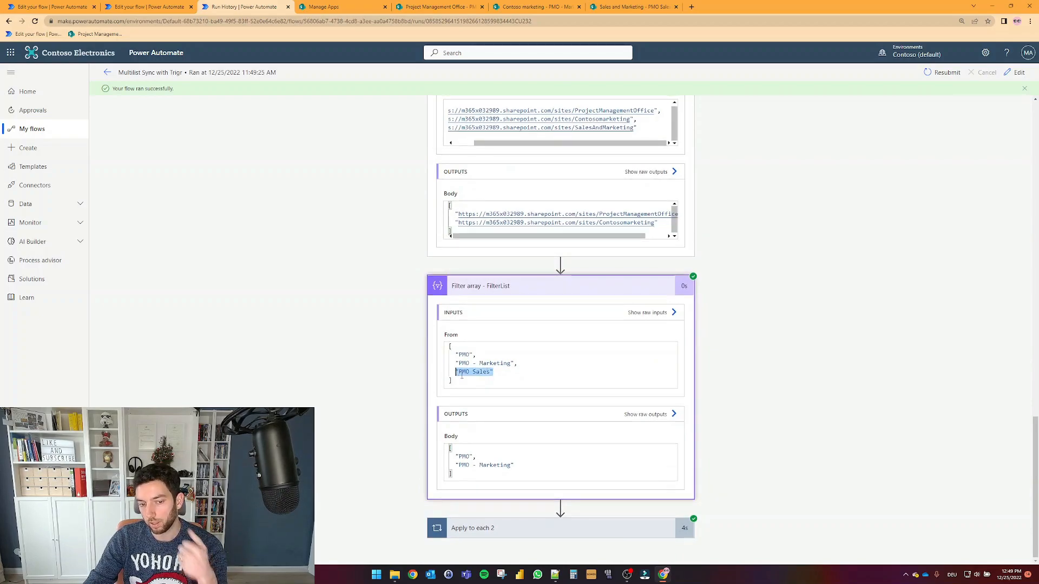
{"action": "left_click_drag", "start_coordinate": [514, 466], "coordinate": [453, 457]}
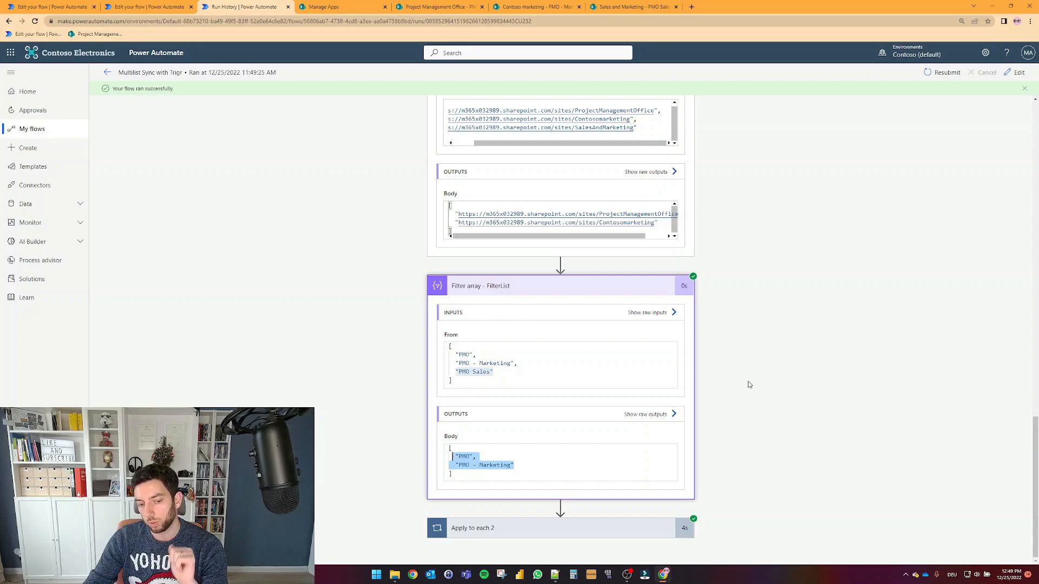
Step: Expand the Apply to each 2 loop in the run, and highlight "PMO - Marketing" in the FilterList output body
{"action": "left_click", "coordinate": [624, 524]}
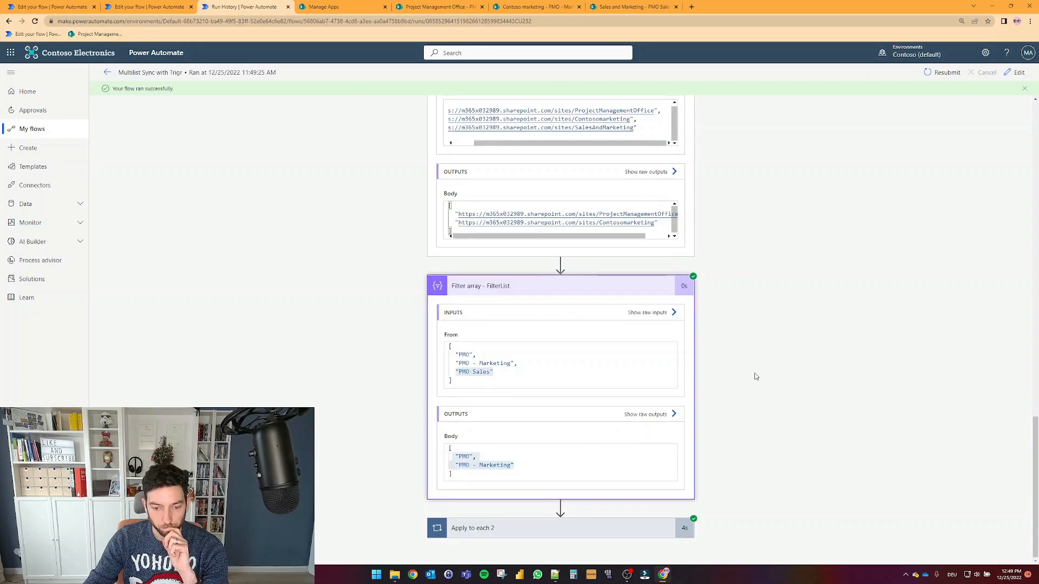
{"action": "scroll", "coordinate": [757, 377], "scroll_direction": "down", "scroll_amount": 2}
{"action": "scroll", "coordinate": [756, 376], "scroll_direction": "down", "scroll_amount": 3}
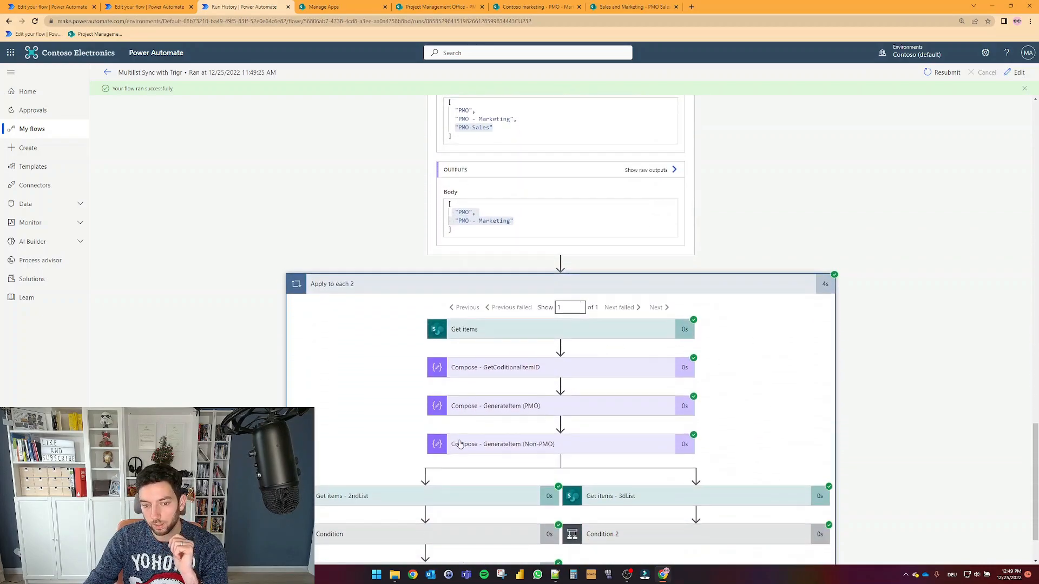
{"action": "left_click", "coordinate": [604, 213]}
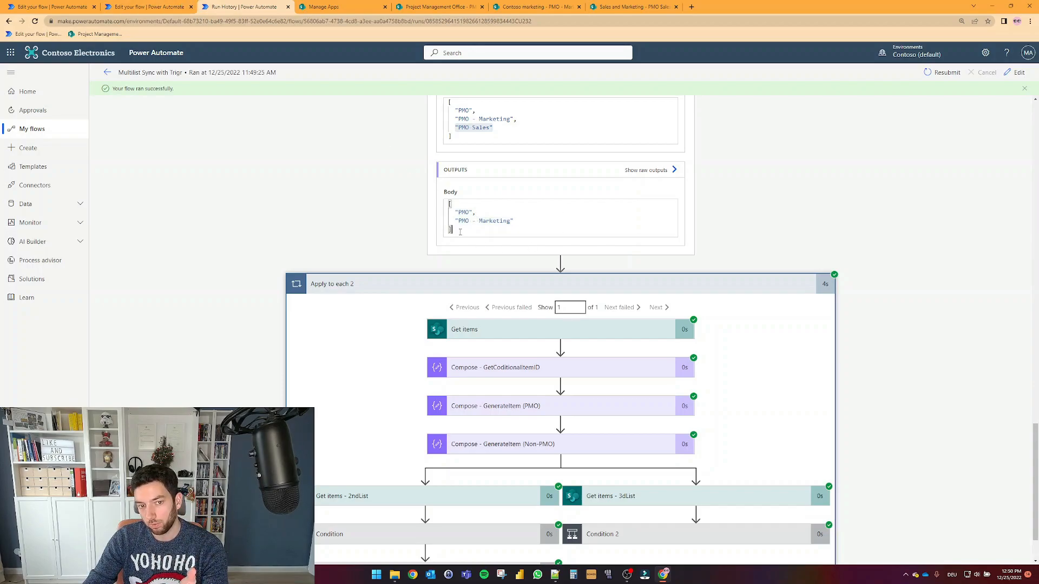
{"action": "key", "text": "ctrl+a"}
{"action": "mouse_move", "coordinate": [475, 213]}
{"action": "left_mouse_down"}
{"action": "mouse_move", "coordinate": [459, 213]}
{"action": "mouse_move", "coordinate": [514, 221]}
{"action": "mouse_move", "coordinate": [459, 222]}
{"action": "left_mouse_up"}
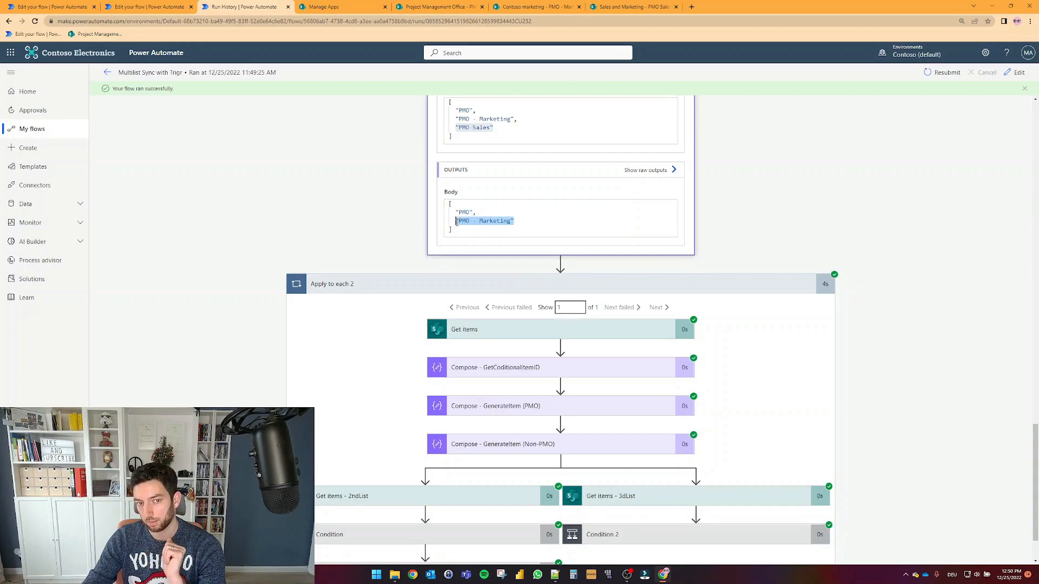
{"action": "left_click", "coordinate": [469, 230]}
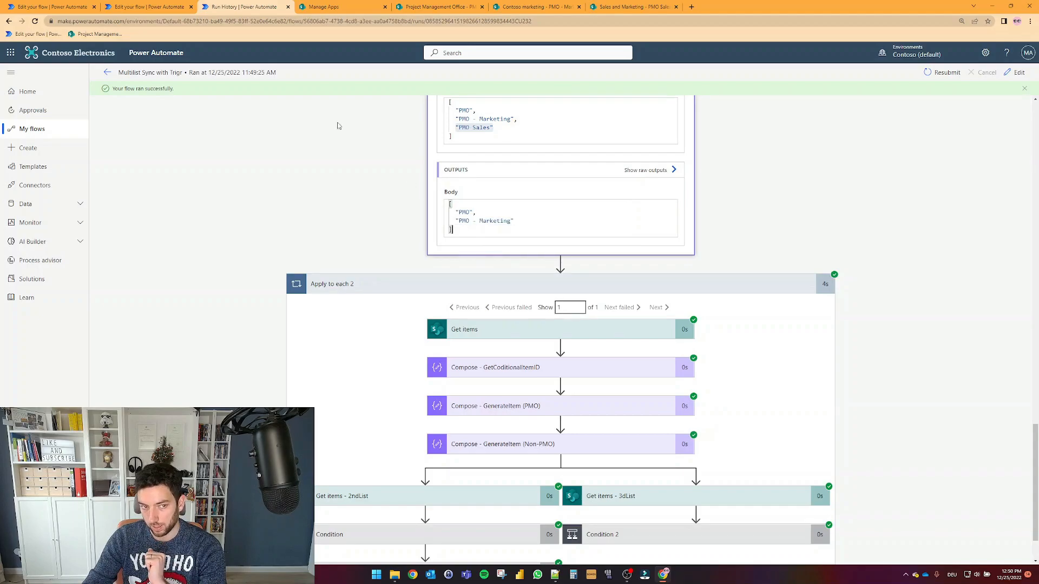
Step: In the flow editor, highlight the first(body('Filter_array_-_FilterSite')) expression in the 2ndList Site Address, and close it unchanged
{"action": "left_click", "coordinate": [147, 7]}
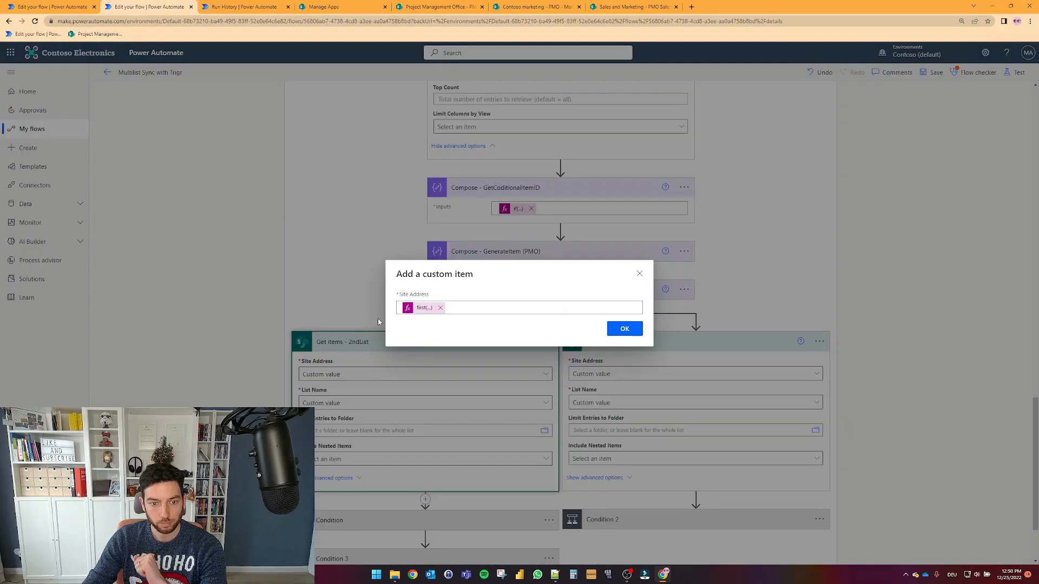
{"action": "left_click", "coordinate": [408, 309]}
{"action": "left_click_drag", "start_coordinate": [469, 326], "coordinate": [595, 330]}
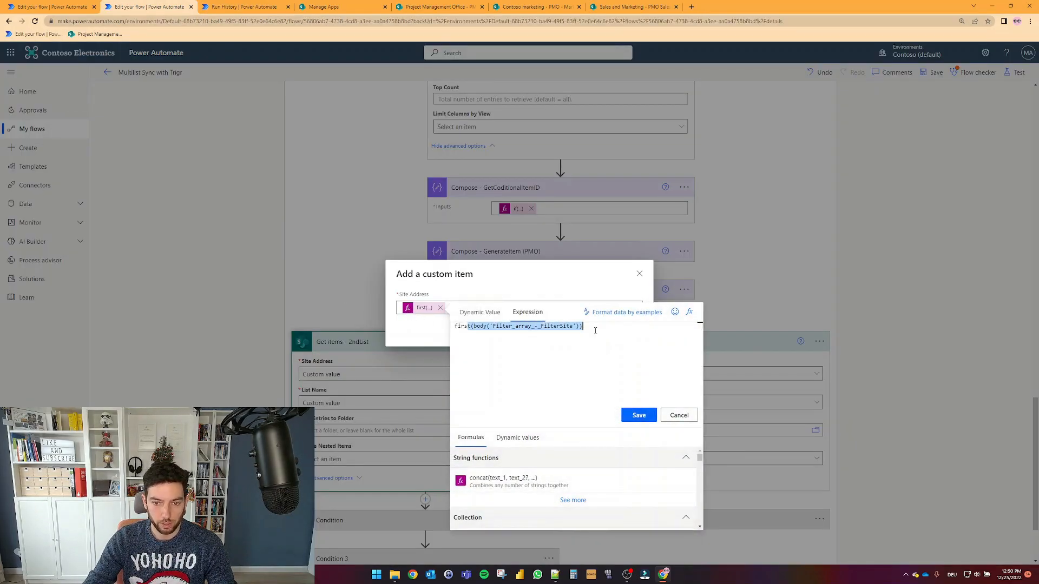
{"action": "left_click", "coordinate": [686, 417]}
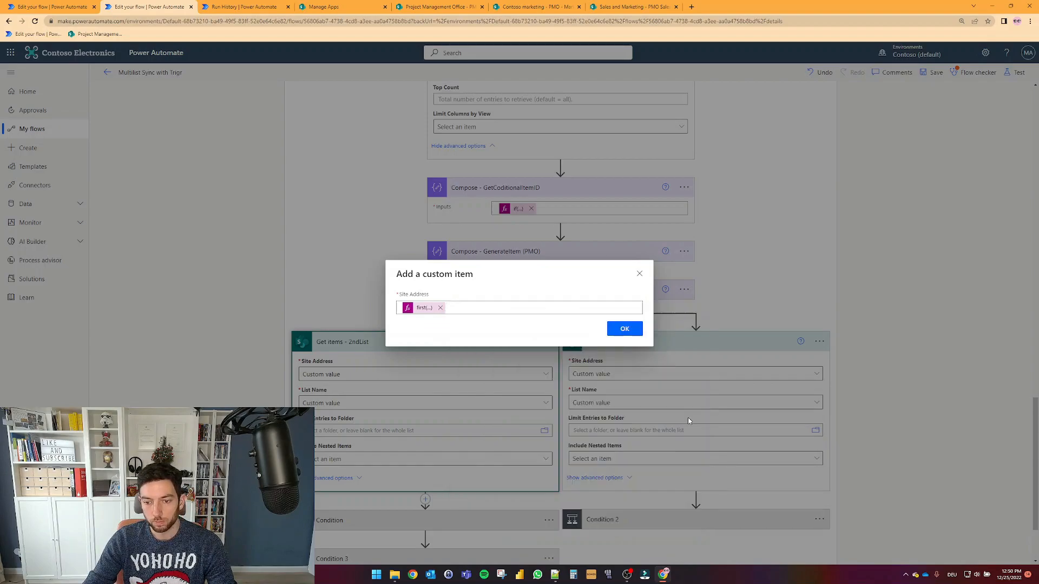
{"action": "left_click", "coordinate": [639, 274]}
Step: Open the custom Site Address of Get items - 3dList and highlight its expression
{"action": "left_click", "coordinate": [602, 380]}
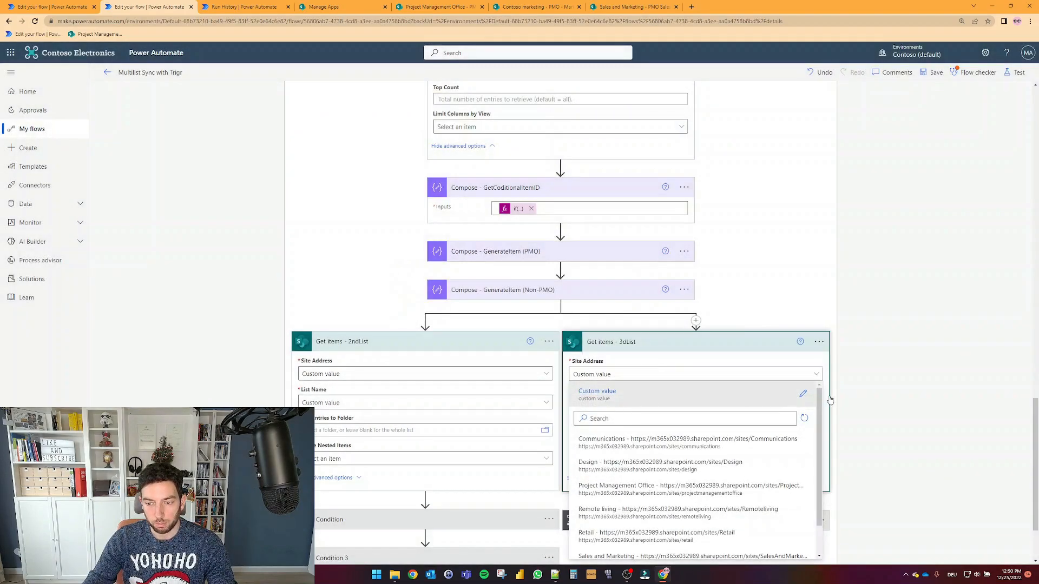
{"action": "left_click", "coordinate": [803, 393]}
{"action": "left_click", "coordinate": [423, 308]}
{"action": "left_click_drag", "start_coordinate": [476, 327], "coordinate": [593, 327]}
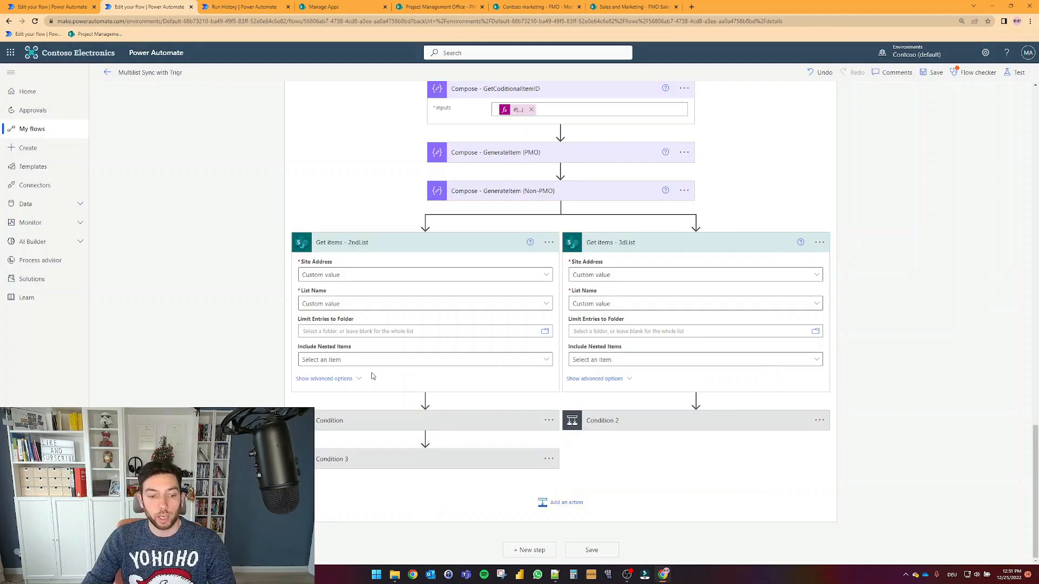
Step: Show the advanced options of Get items - 2ndList, and highlight 'PMO' and 'MasterID' in the Filter Query's if expression
{"action": "left_click", "coordinate": [359, 382]}
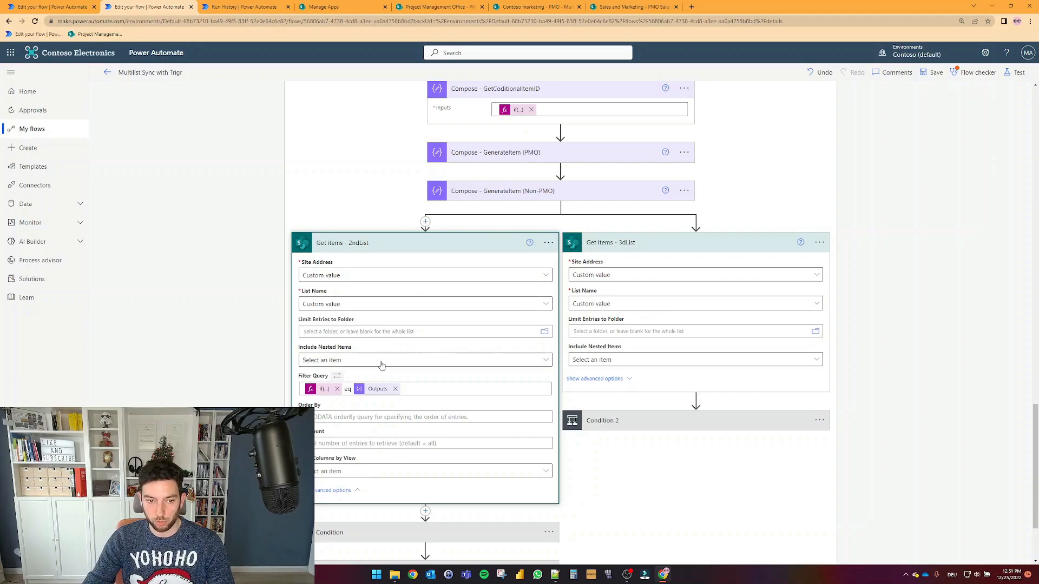
{"action": "left_click", "coordinate": [323, 390]}
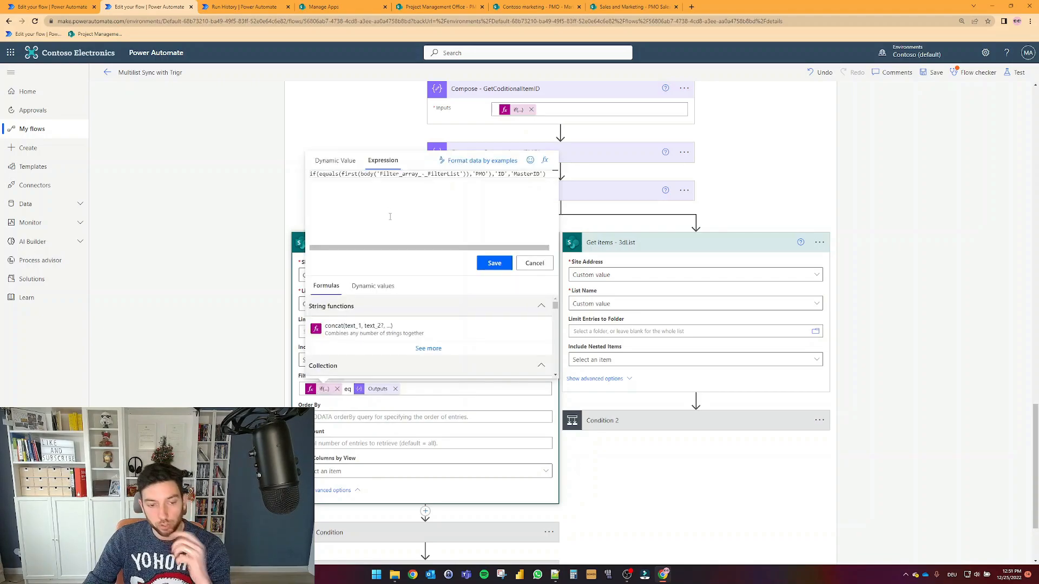
{"action": "left_click_drag", "start_coordinate": [546, 174], "coordinate": [479, 174]}
{"action": "left_click", "coordinate": [377, 174]}
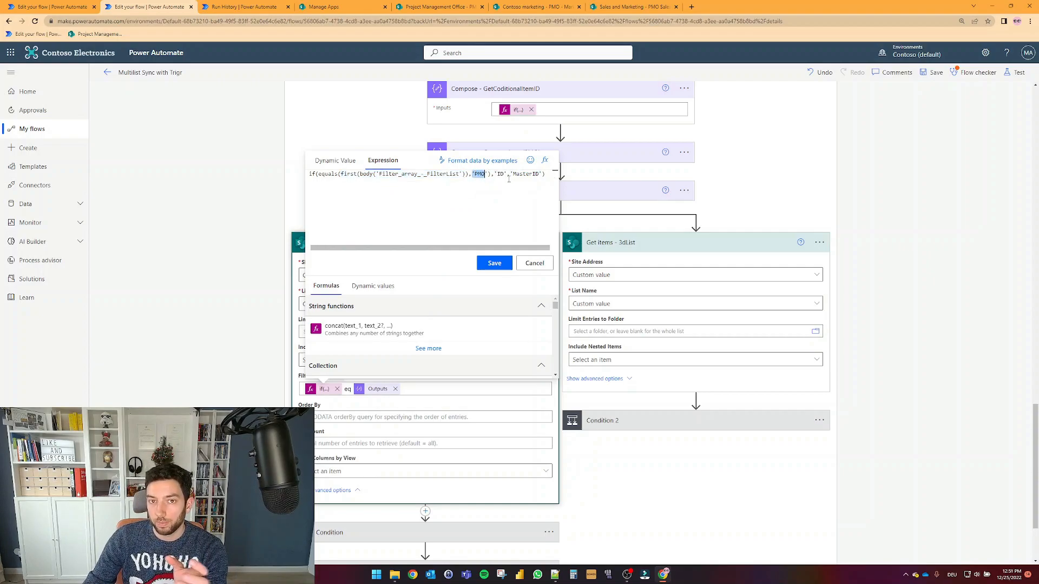
{"action": "left_click_drag", "start_coordinate": [512, 174], "coordinate": [541, 175]}
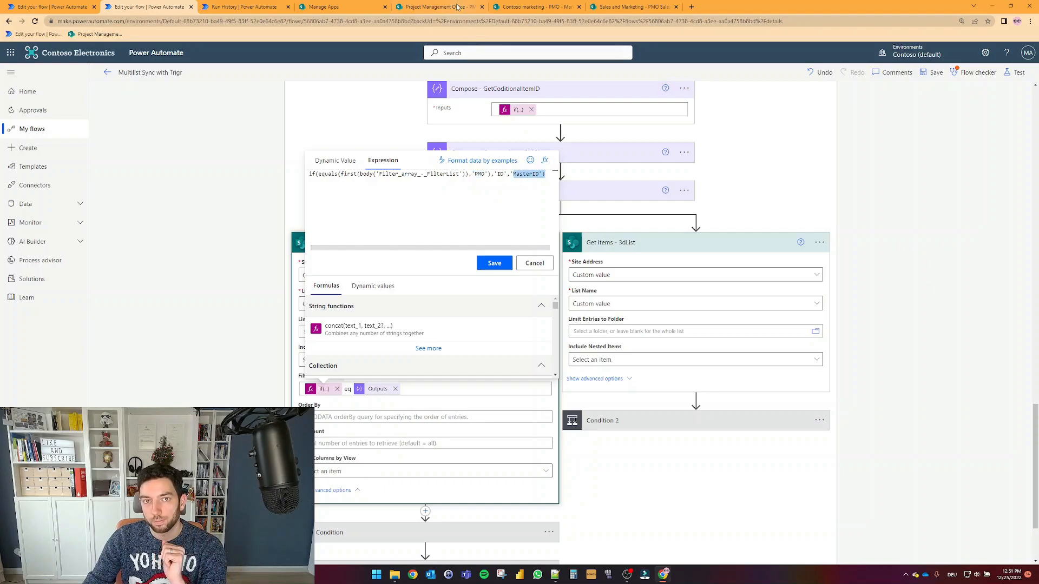
Step: Check the ID column in the Project Management Office PMO list and MasterID in Contoso marketing's PMO - Marketing list, and return to the flow editor
{"action": "left_click", "coordinate": [438, 6]}
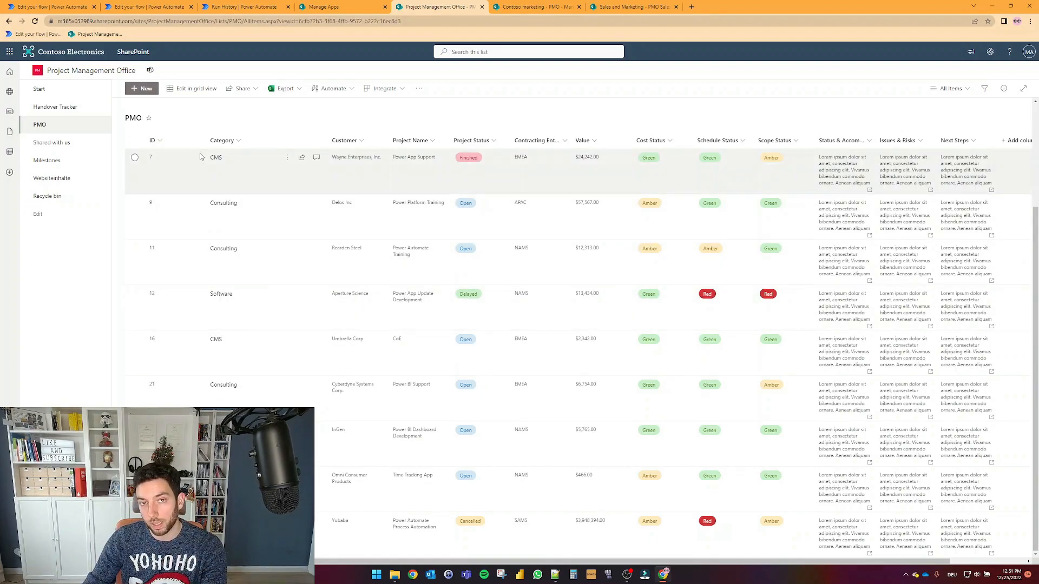
{"action": "left_click", "coordinate": [536, 7]}
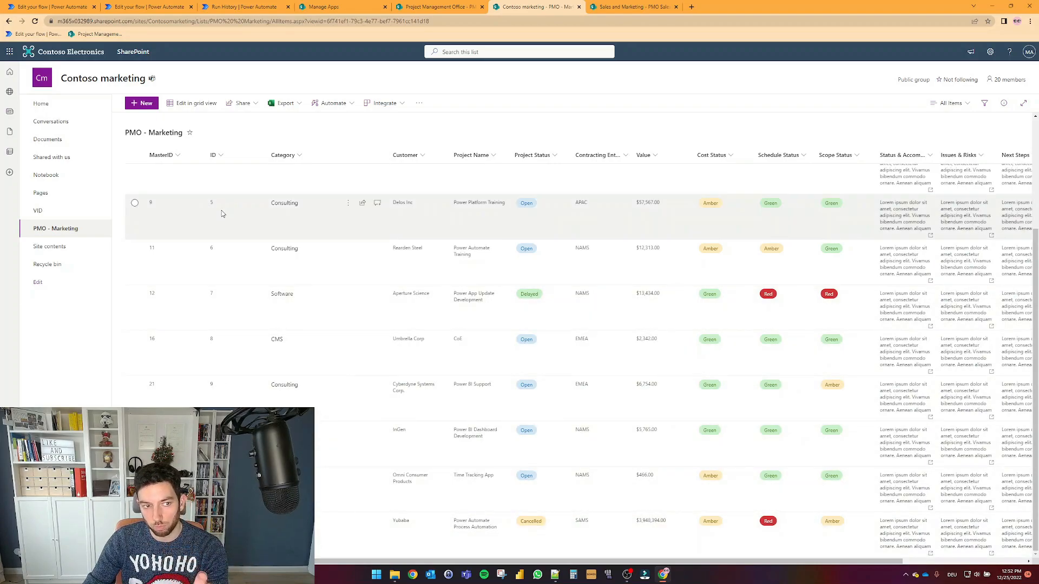
{"action": "left_click", "coordinate": [145, 6]}
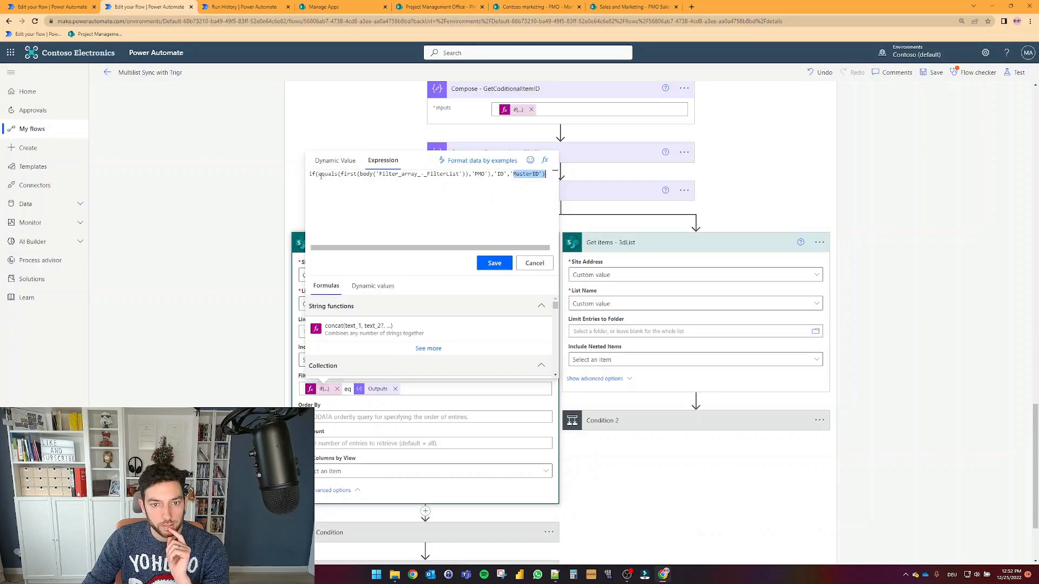
Step: Re-examine the 'PMO' and 'MasterID' arguments of the 2ndList Filter Query expression, close it unchanged, and inspect the Outputs token's source
{"action": "double_click", "coordinate": [483, 175]}
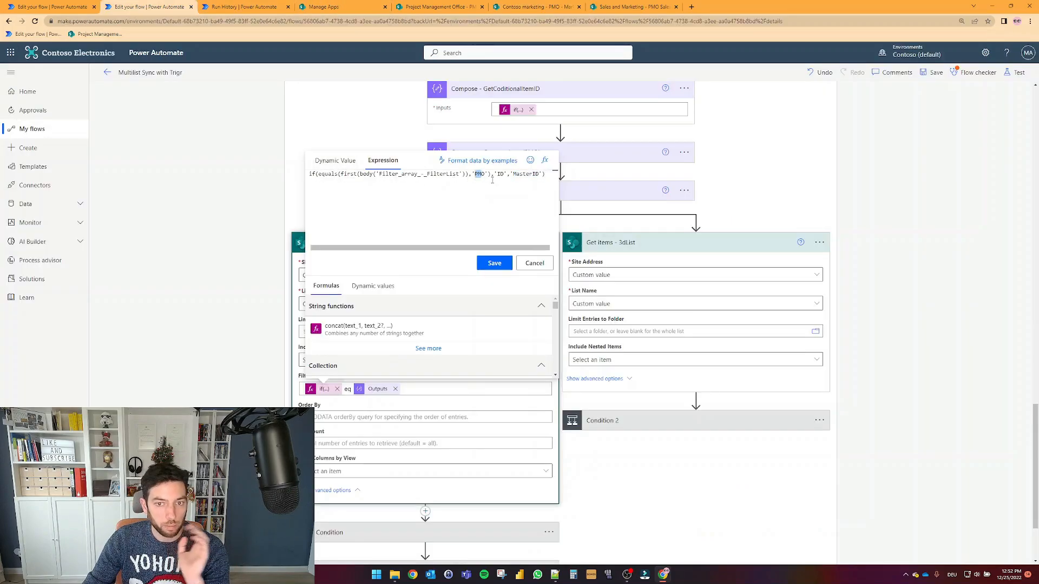
{"action": "left_click", "coordinate": [513, 175]}
{"action": "left_click_drag", "start_coordinate": [520, 177], "coordinate": [539, 177]}
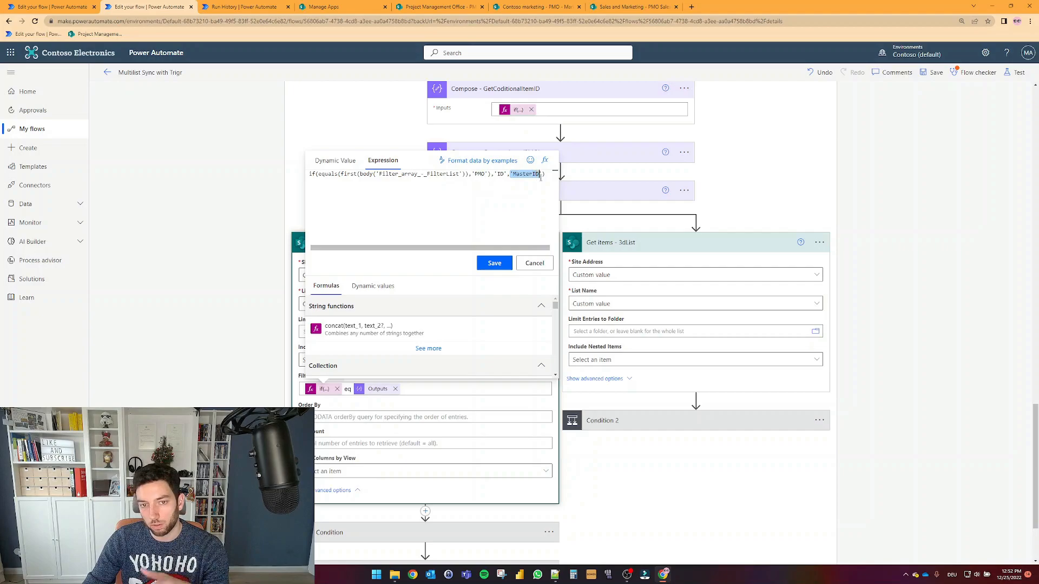
{"action": "left_click", "coordinate": [535, 263]}
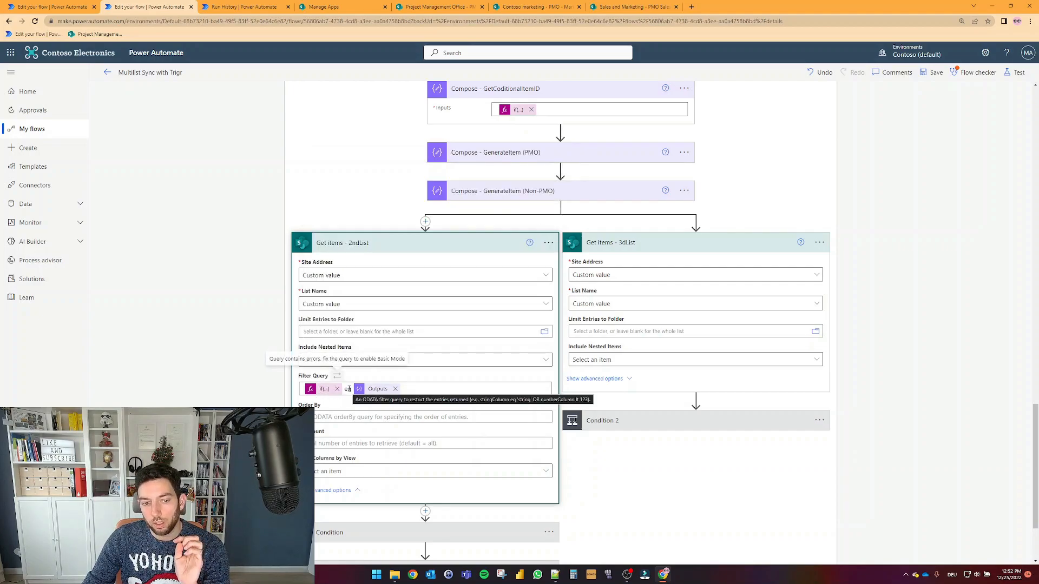
{"action": "left_click", "coordinate": [370, 390]}
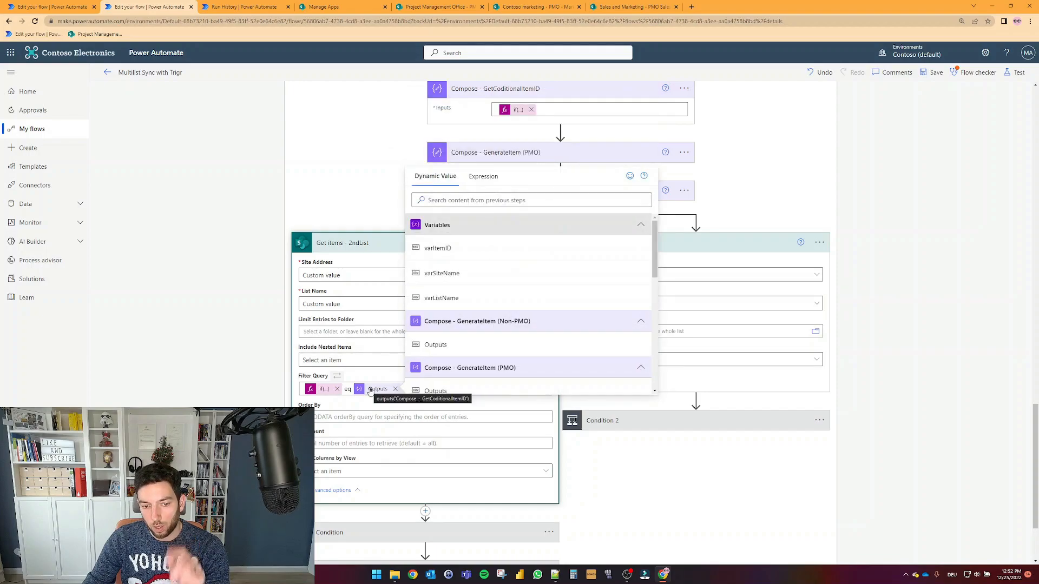
Step: Expand Compose - GetCoditionalItemID in the run history, and check the Library/List Name in the trigger's outputs
{"action": "scroll", "coordinate": [521, 234], "scroll_direction": "up", "scroll_amount": 3}
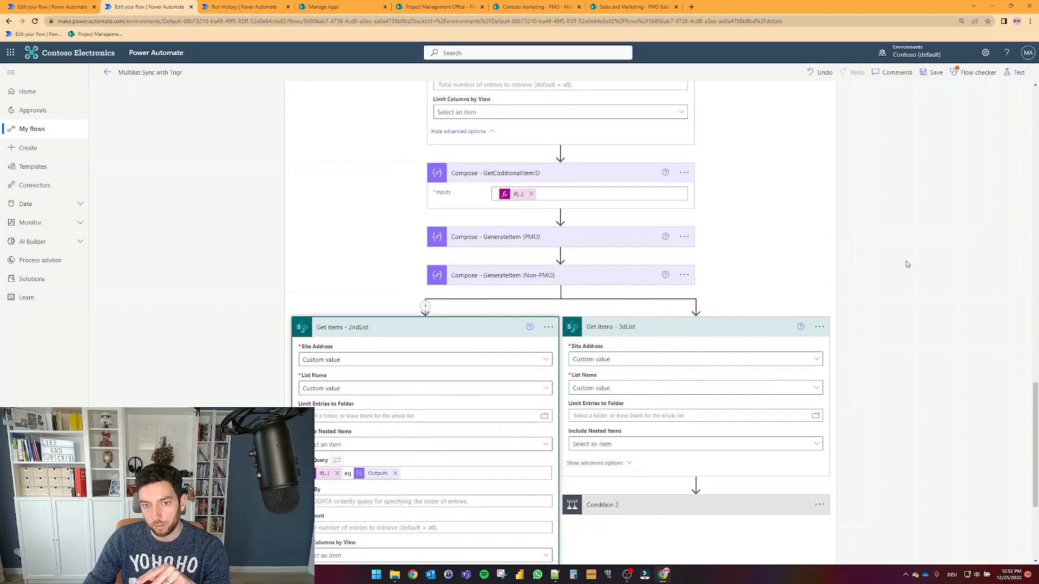
{"action": "key", "text": "ctrl+Tab"}
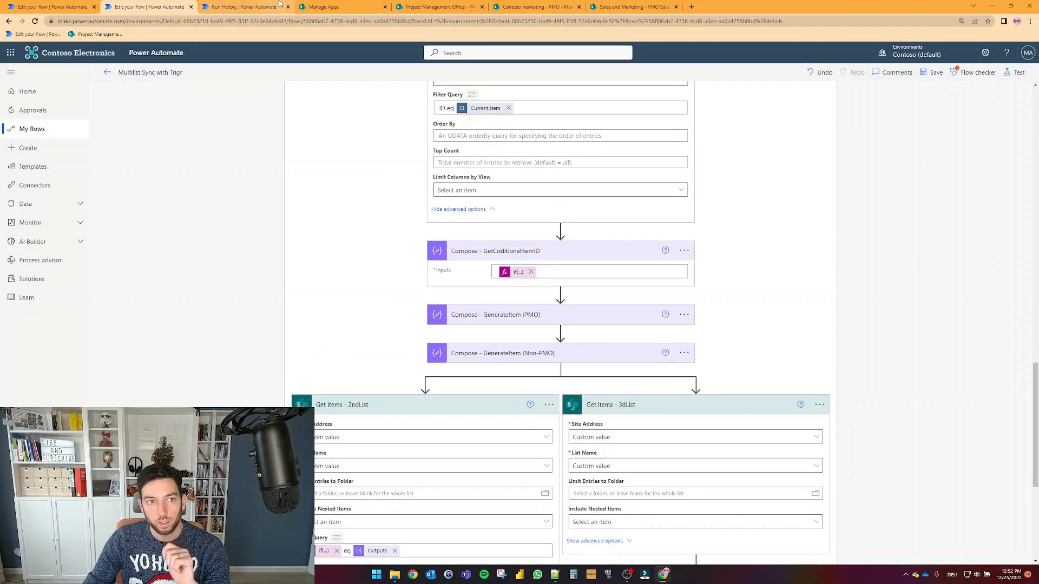
{"action": "scroll", "coordinate": [461, 255], "scroll_direction": "down", "scroll_amount": 1}
{"action": "left_click", "coordinate": [523, 340]}
{"action": "scroll", "coordinate": [583, 341], "scroll_direction": "up", "scroll_amount": 15}
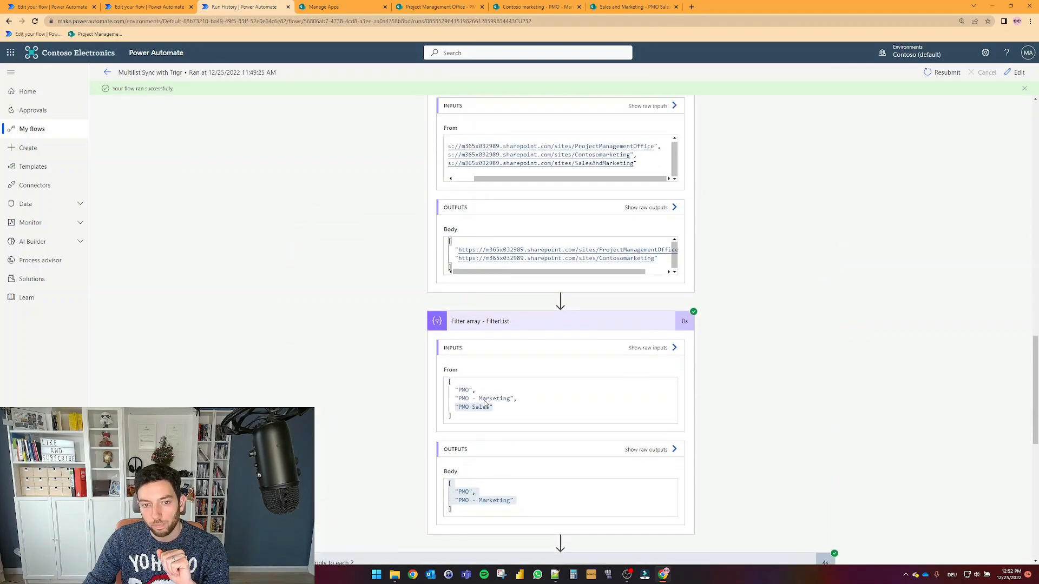
{"action": "scroll", "coordinate": [457, 242], "scroll_direction": "up", "scroll_amount": 10}
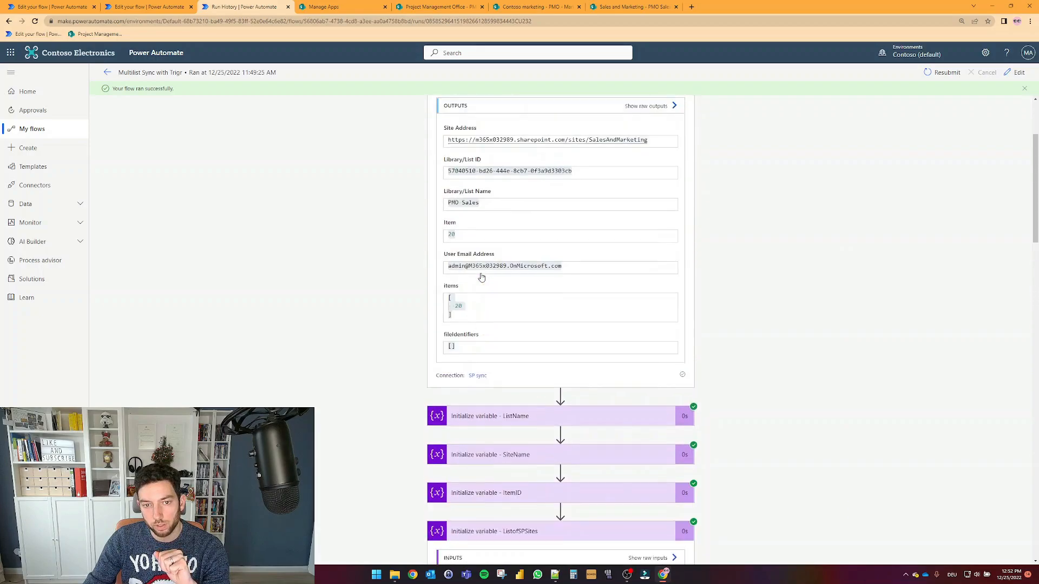
{"action": "left_click", "coordinate": [496, 343]}
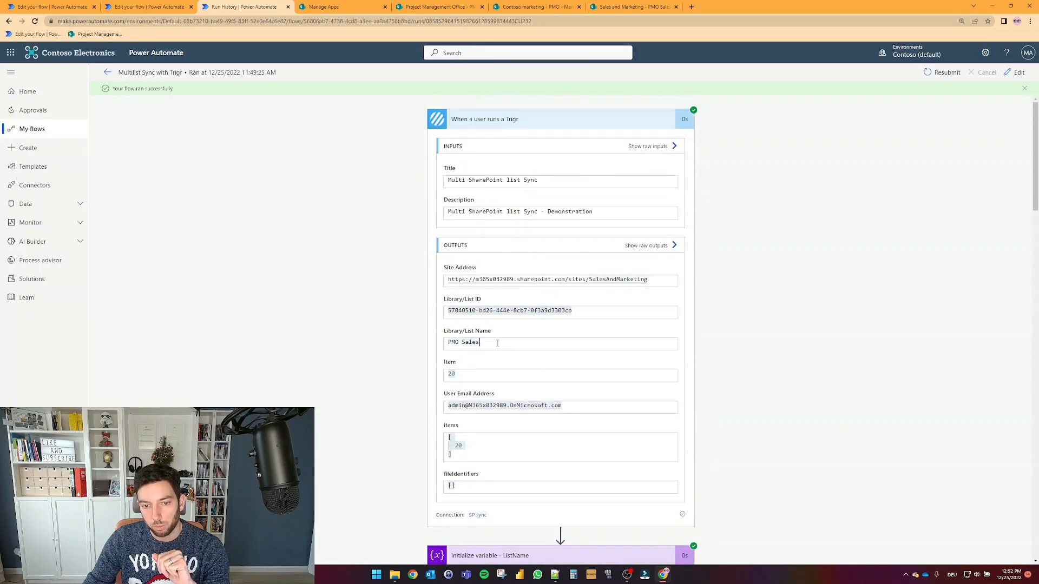
Step: Inspect the inputs and outputs of Compose - GetCoditionalItemID in the run, and return to the 2ndList Filter Query in the flow editor
{"action": "scroll", "coordinate": [754, 311], "scroll_direction": "down", "scroll_amount": 15}
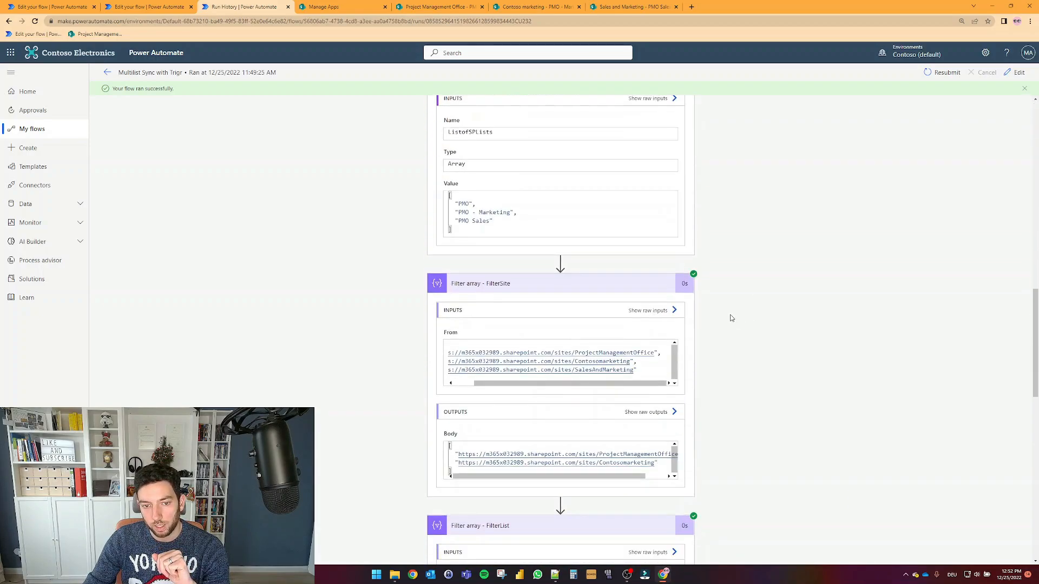
{"action": "scroll", "coordinate": [731, 323], "scroll_direction": "down", "scroll_amount": 8}
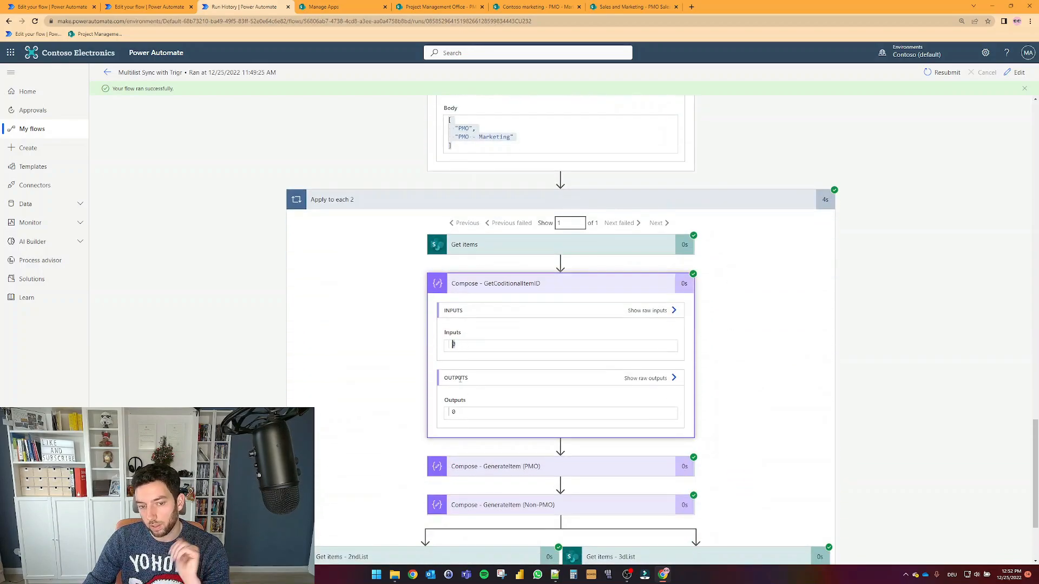
{"action": "scroll", "coordinate": [460, 381], "scroll_direction": "down", "scroll_amount": 3}
{"action": "key", "text": "ctrl+shift+Tab"}
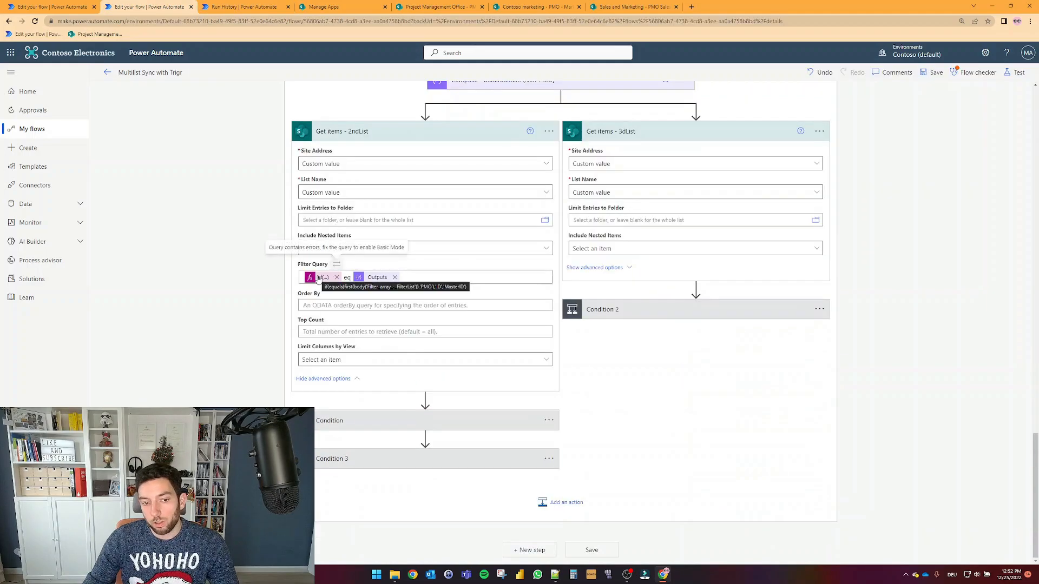
Step: Expand the Condition below Get items - 2ndList and check the length expression it compares with 0
{"action": "left_click", "coordinate": [400, 422]}
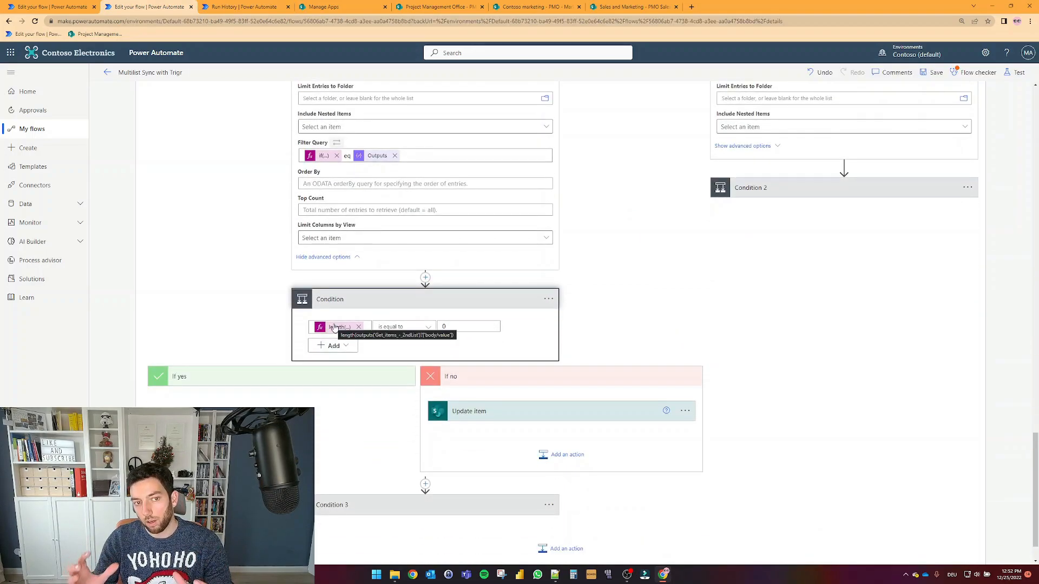
{"action": "scroll", "coordinate": [346, 244], "scroll_direction": "up", "scroll_amount": 2}
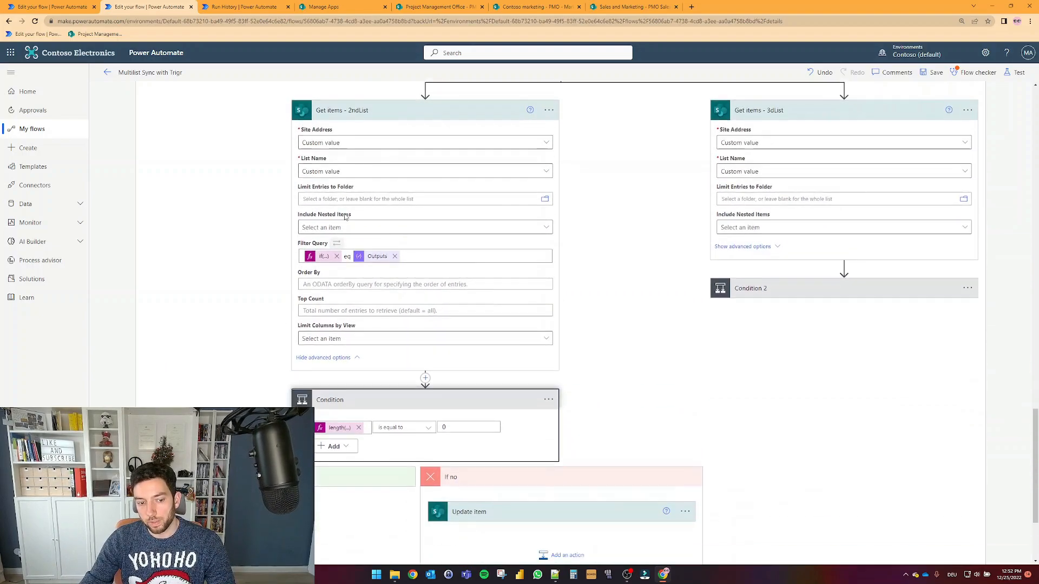
{"action": "scroll", "coordinate": [368, 282], "scroll_direction": "down", "scroll_amount": 1}
{"action": "mouse_move", "coordinate": [334, 378]}
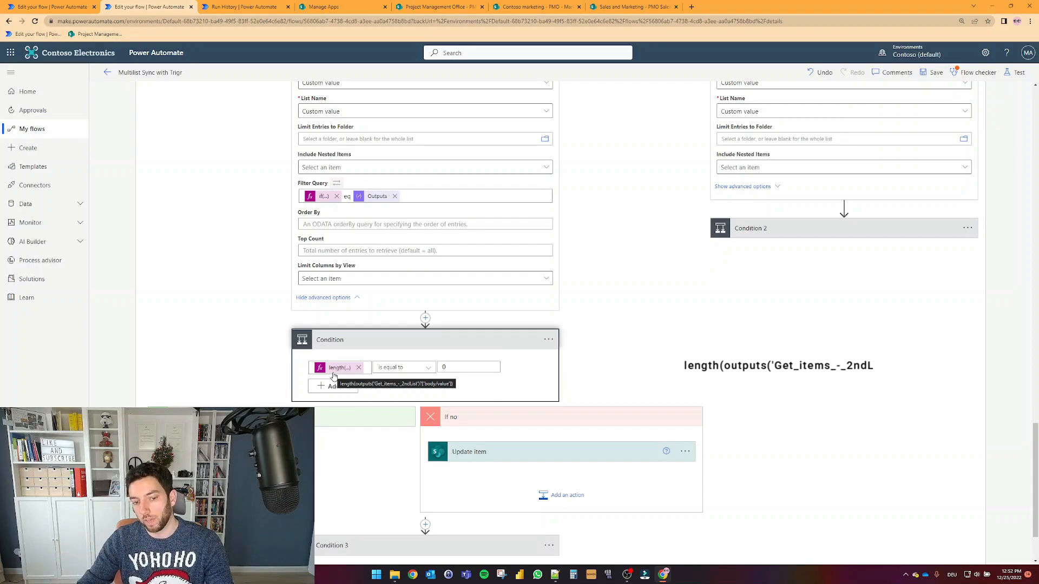
Step: Expand Get items - 2ndList in the run history and inspect its full inputs, including the Filter Query
{"action": "left_click", "coordinate": [251, 7]}
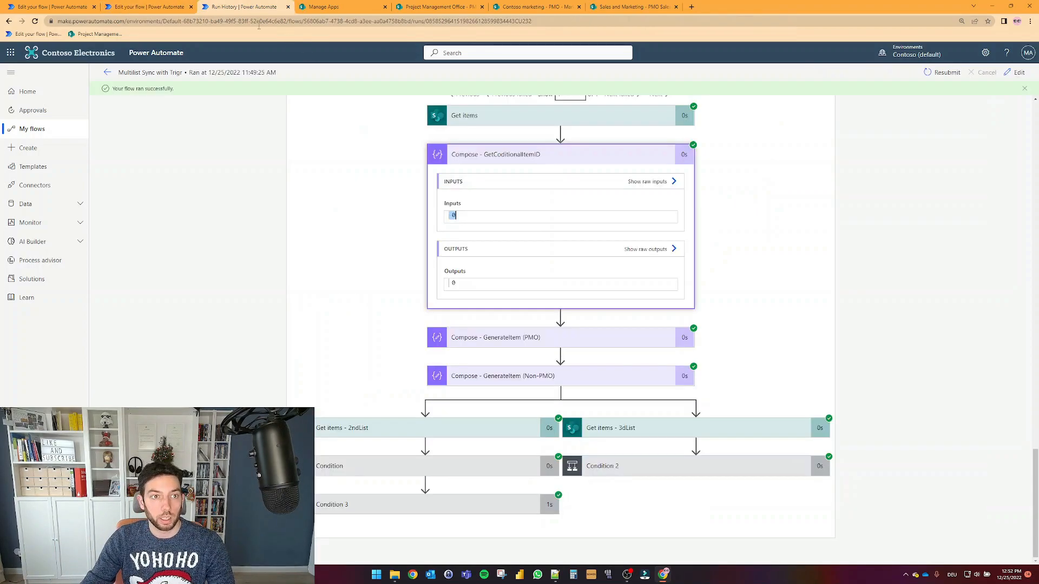
{"action": "left_click", "coordinate": [357, 428]}
{"action": "scroll", "coordinate": [323, 455], "scroll_direction": "down", "scroll_amount": 4}
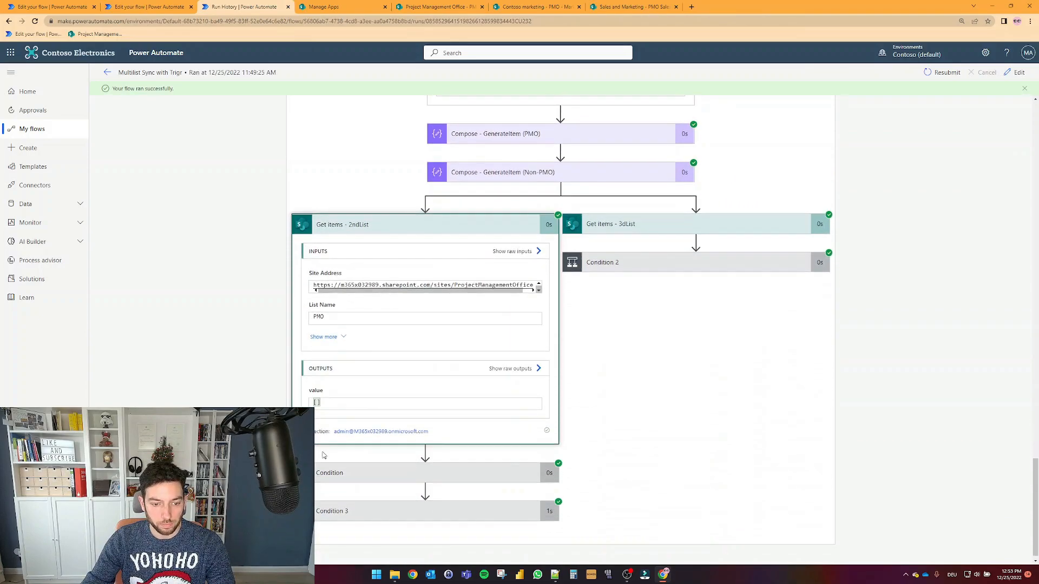
{"action": "left_click", "coordinate": [499, 370]}
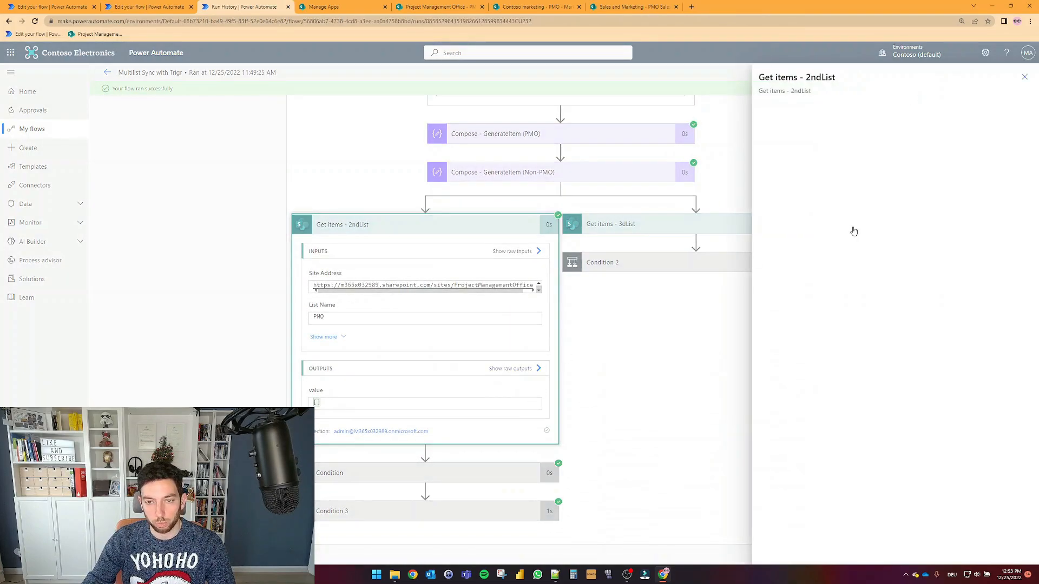
{"action": "left_click", "coordinate": [367, 345]}
{"action": "left_click", "coordinate": [343, 337]}
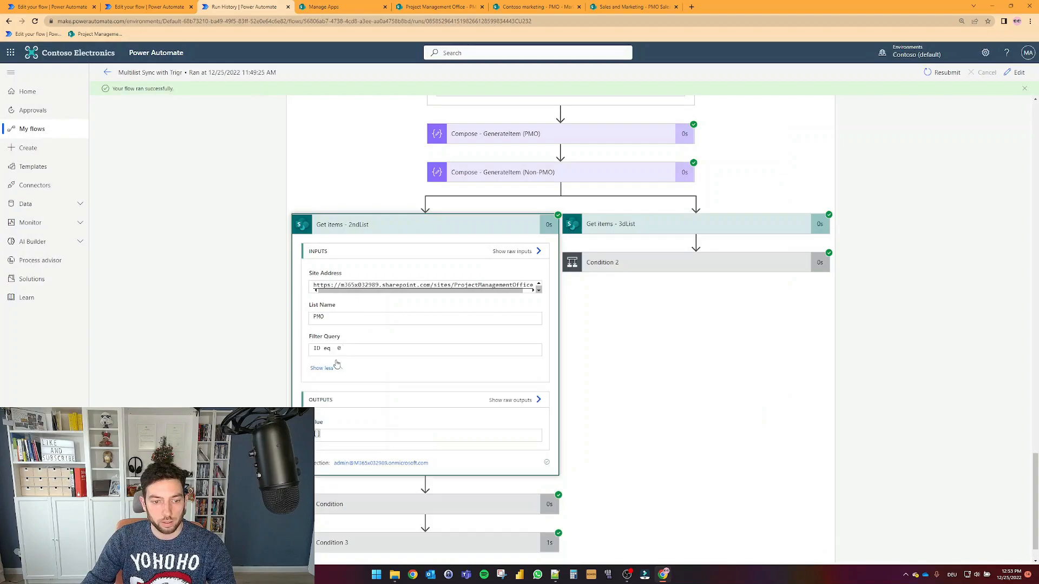
{"action": "left_click_drag", "start_coordinate": [347, 350], "coordinate": [315, 349]}
{"action": "left_click", "coordinate": [345, 352]}
Step: Examine the body's value array in the raw outputs of Get items - 2ndList, and return to the flow editor
{"action": "left_click", "coordinate": [528, 401]}
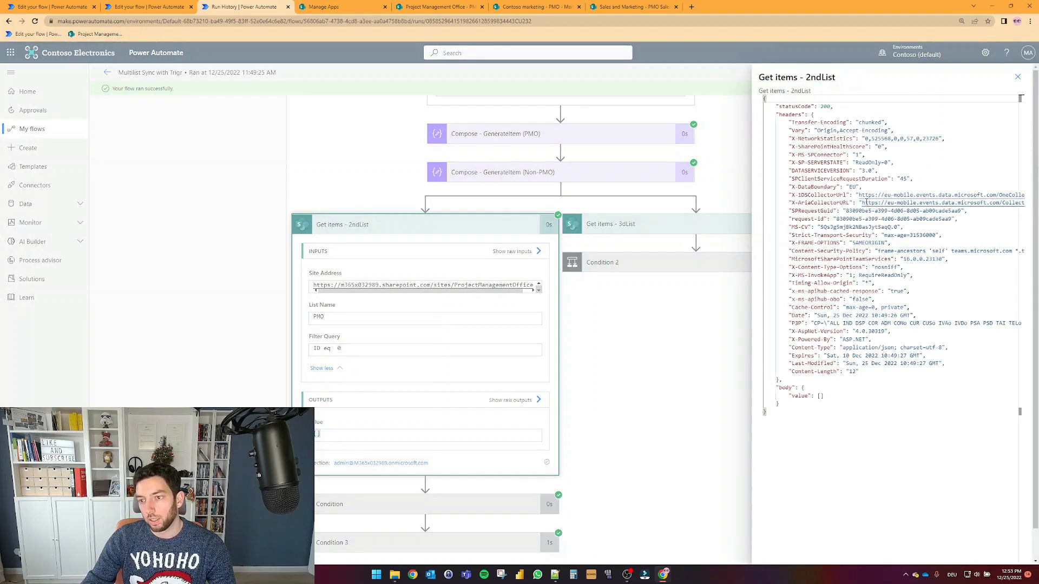
{"action": "left_click_drag", "start_coordinate": [760, 81], "coordinate": [841, 80]}
{"action": "left_click", "coordinate": [848, 373]}
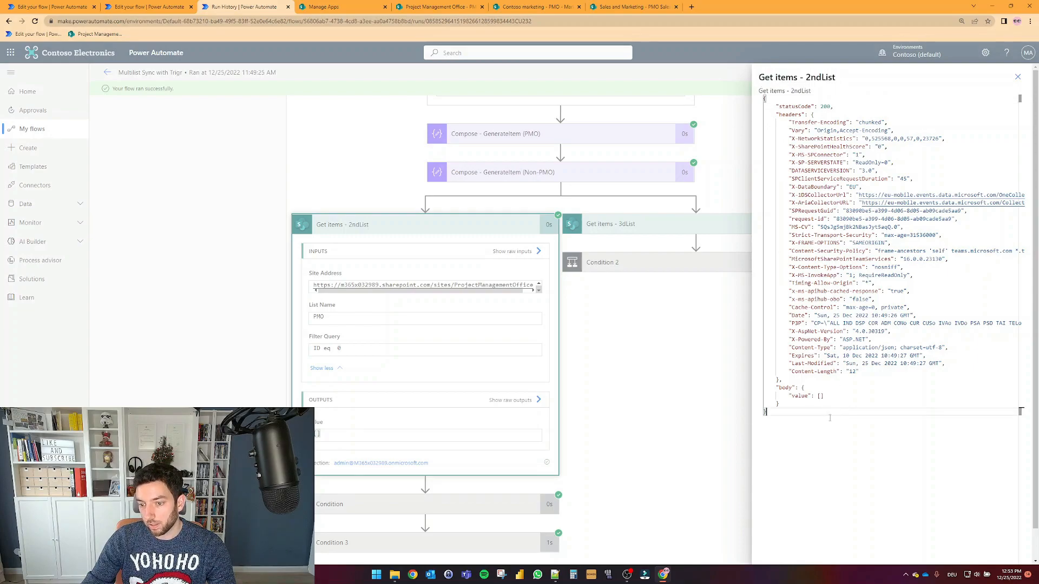
{"action": "left_click_drag", "start_coordinate": [792, 397], "coordinate": [809, 396]}
{"action": "double_click", "coordinate": [820, 396]}
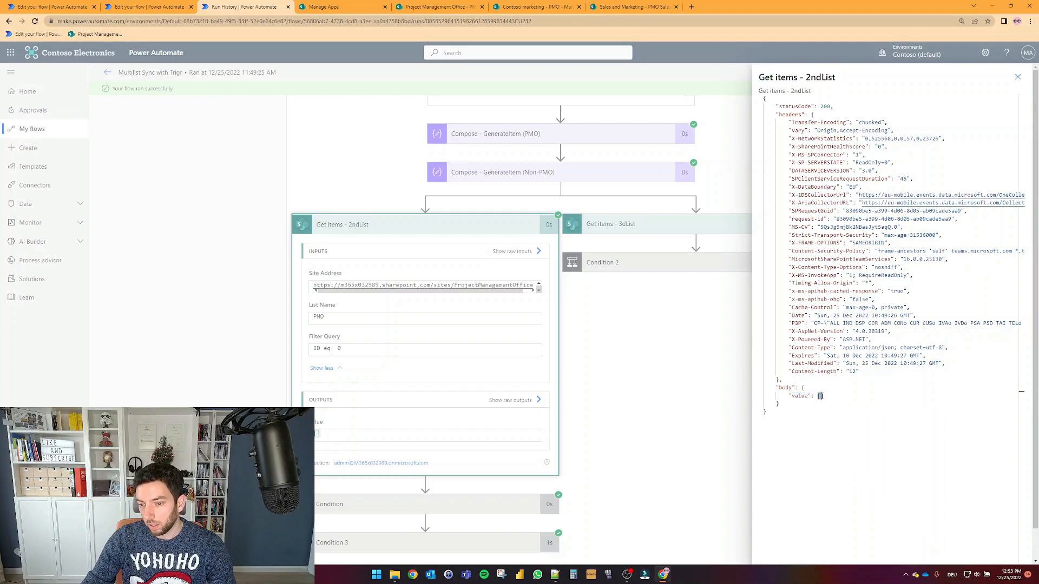
{"action": "left_click", "coordinate": [822, 396]}
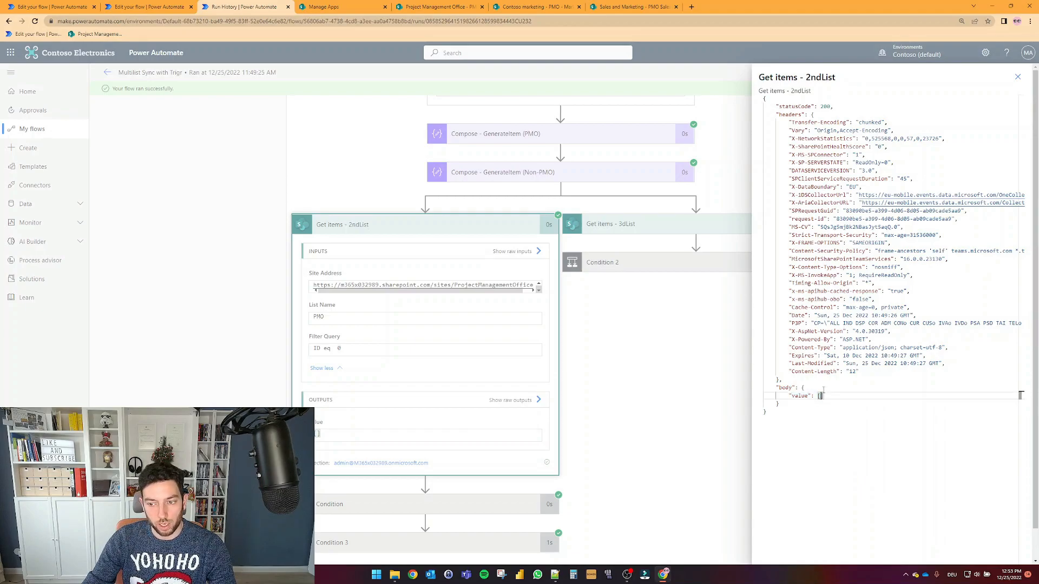
{"action": "left_click", "coordinate": [428, 333]}
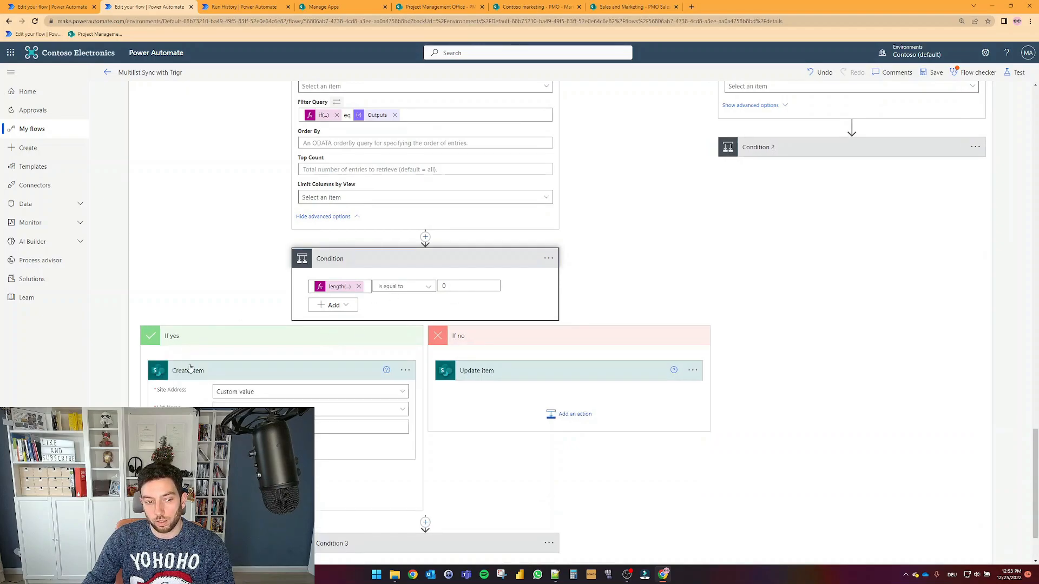
Step: Inspect the comparison value of the Condition that chooses between Create item and Update item, leaving it unchanged
{"action": "left_click", "coordinate": [444, 286]}
{"action": "double_click", "coordinate": [444, 286]}
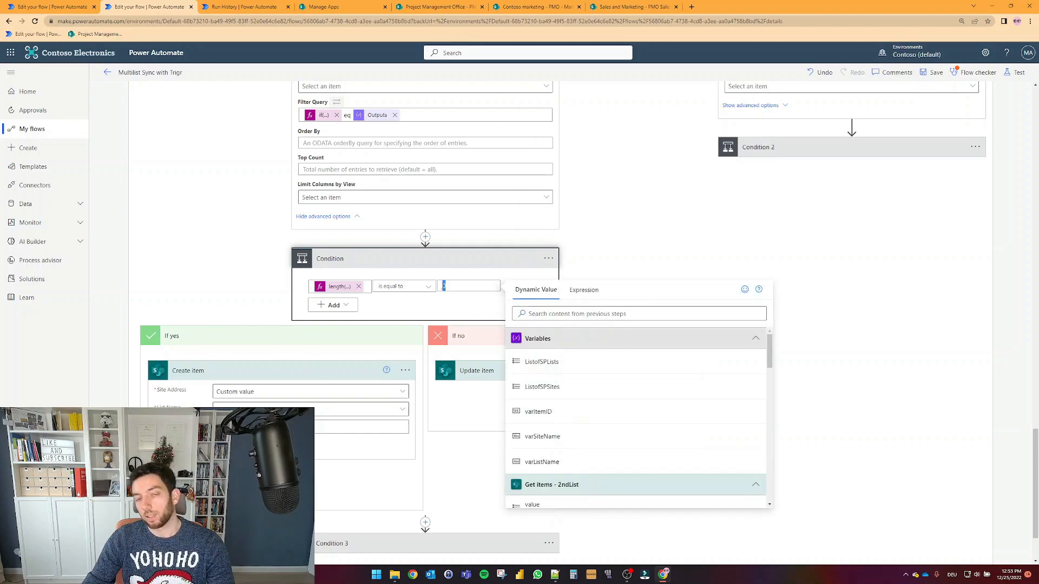
{"action": "left_click", "coordinate": [462, 318]}
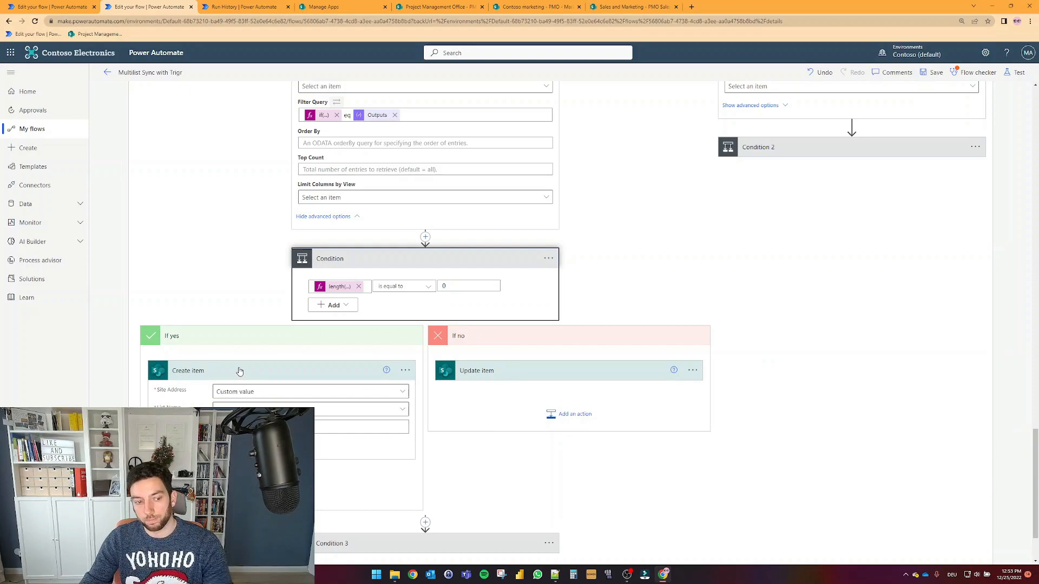
Step: Inspect the custom Site Address expression of Create item in the If yes branch and close it unchanged
{"action": "scroll", "coordinate": [254, 379], "scroll_direction": "down", "scroll_amount": 1}
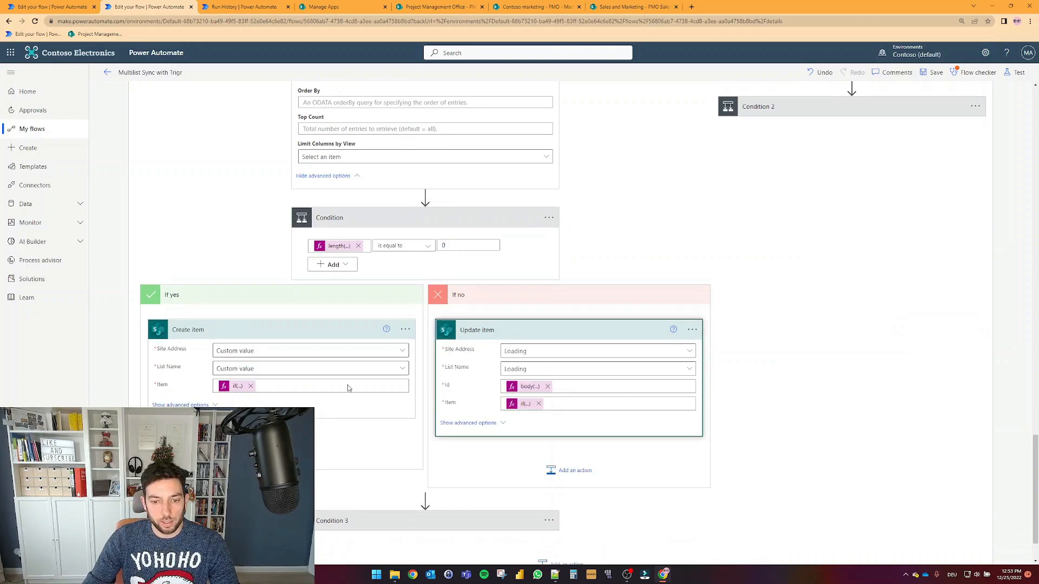
{"action": "left_click", "coordinate": [241, 352]}
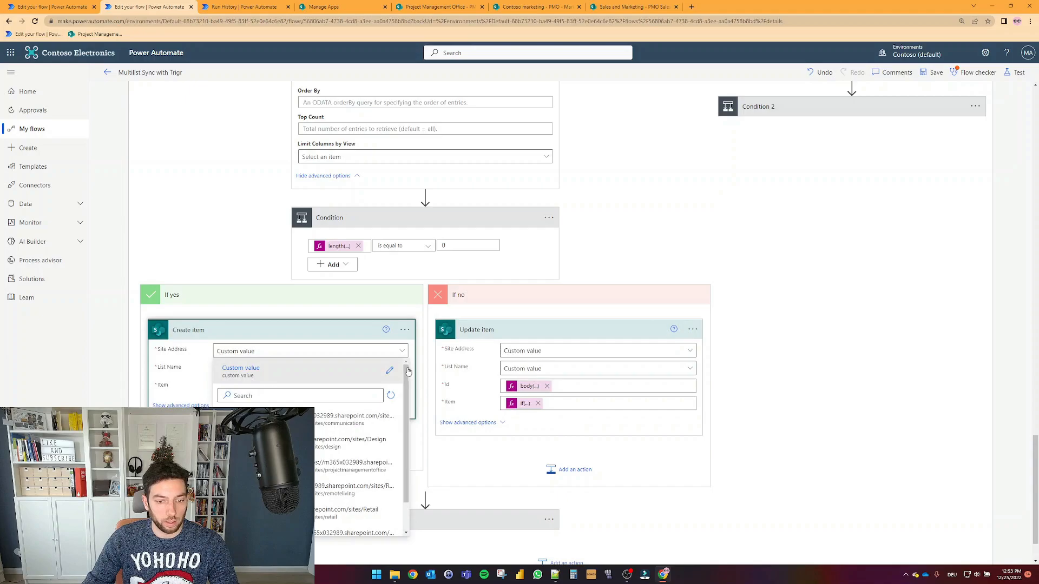
{"action": "left_click", "coordinate": [390, 372]}
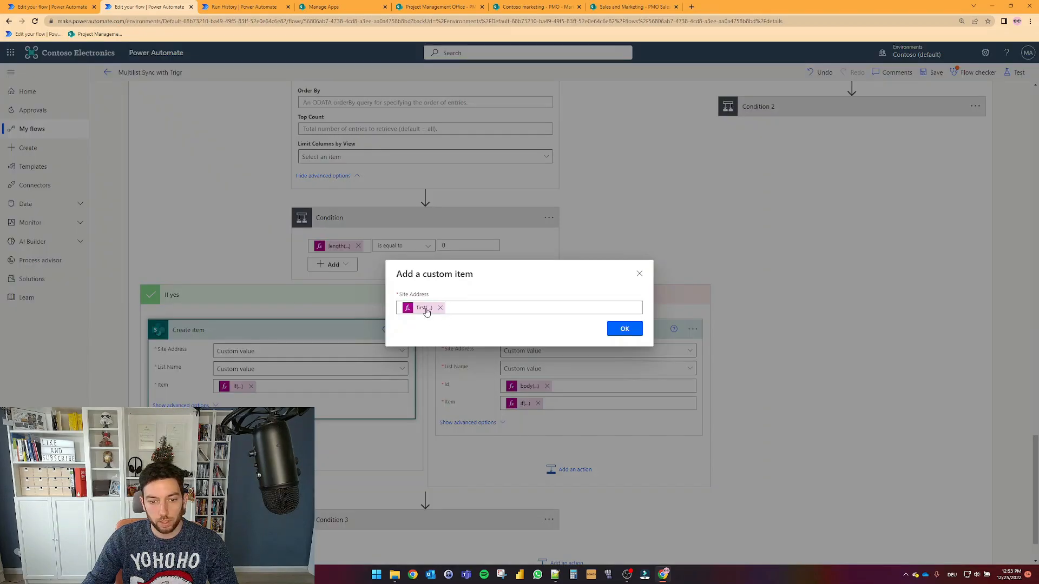
{"action": "left_click", "coordinate": [425, 309]}
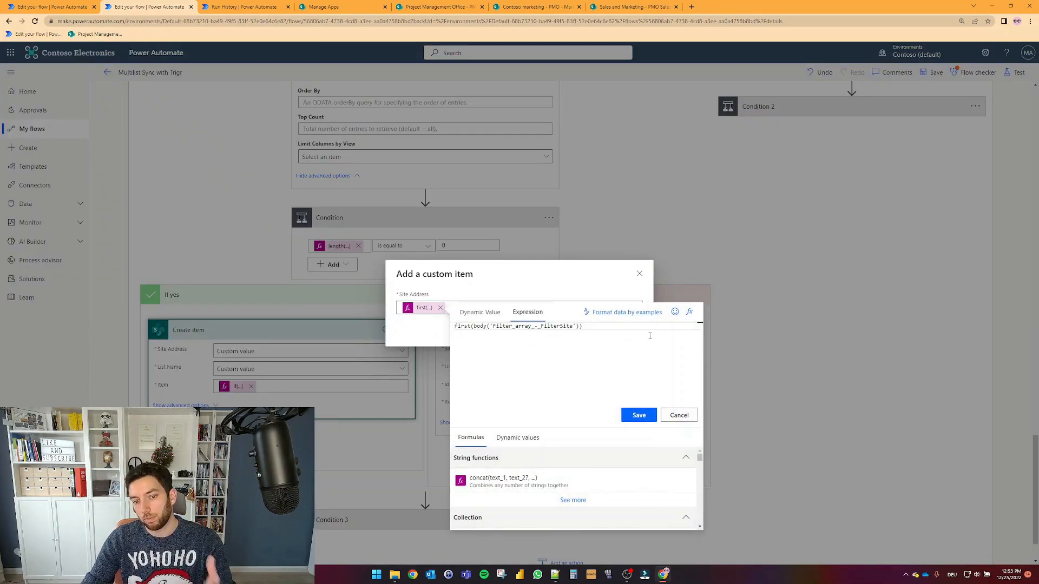
{"action": "left_click", "coordinate": [679, 415]}
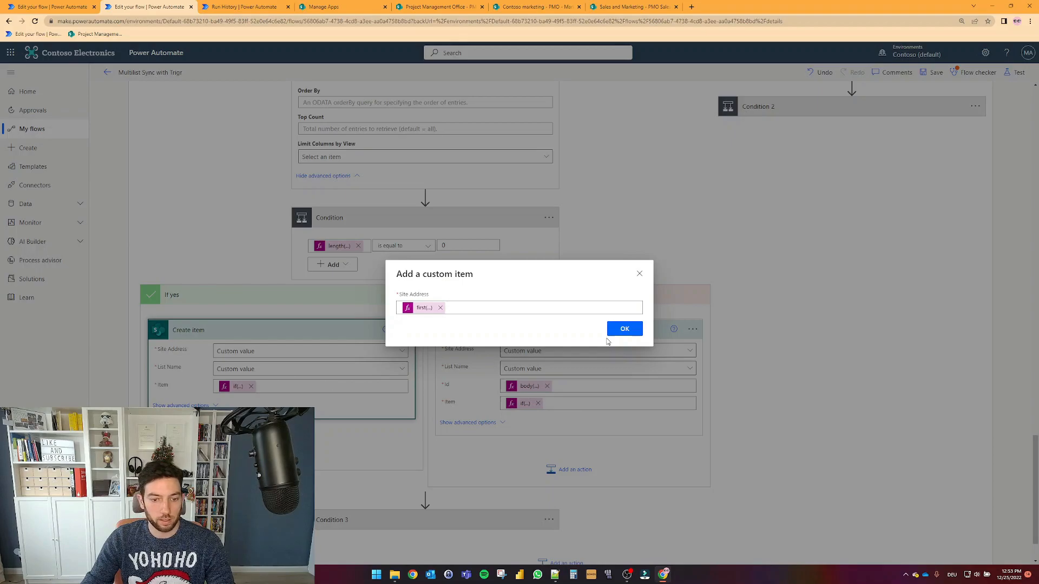
{"action": "left_click", "coordinate": [640, 274]}
Step: Open the List Name options of Create item in the If yes branch
{"action": "left_click", "coordinate": [255, 370]}
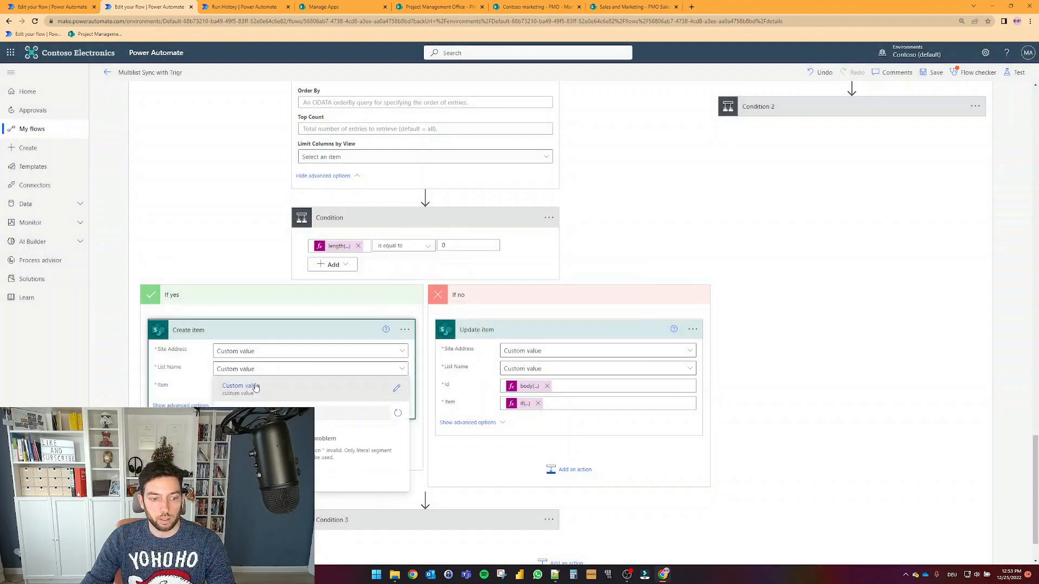
Step: Inspect the FilterList expression behind the Create item action's custom List Name, and close it without changing anything
{"action": "left_click", "coordinate": [396, 389]}
{"action": "left_click", "coordinate": [416, 312]}
{"action": "left_click_drag", "start_coordinate": [544, 327], "coordinate": [575, 328]}
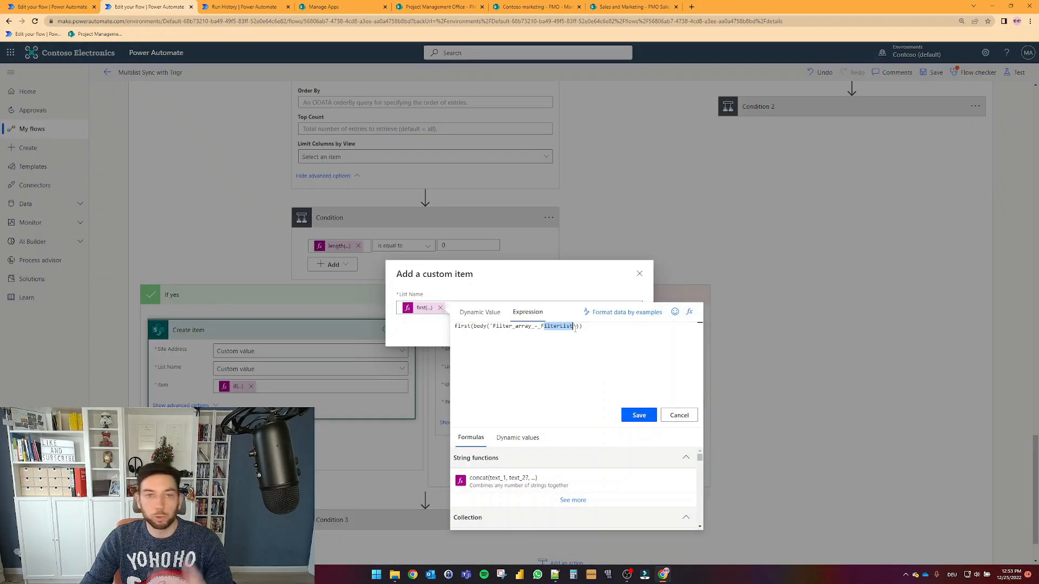
{"action": "left_click", "coordinate": [679, 415]}
{"action": "left_click", "coordinate": [622, 326]}
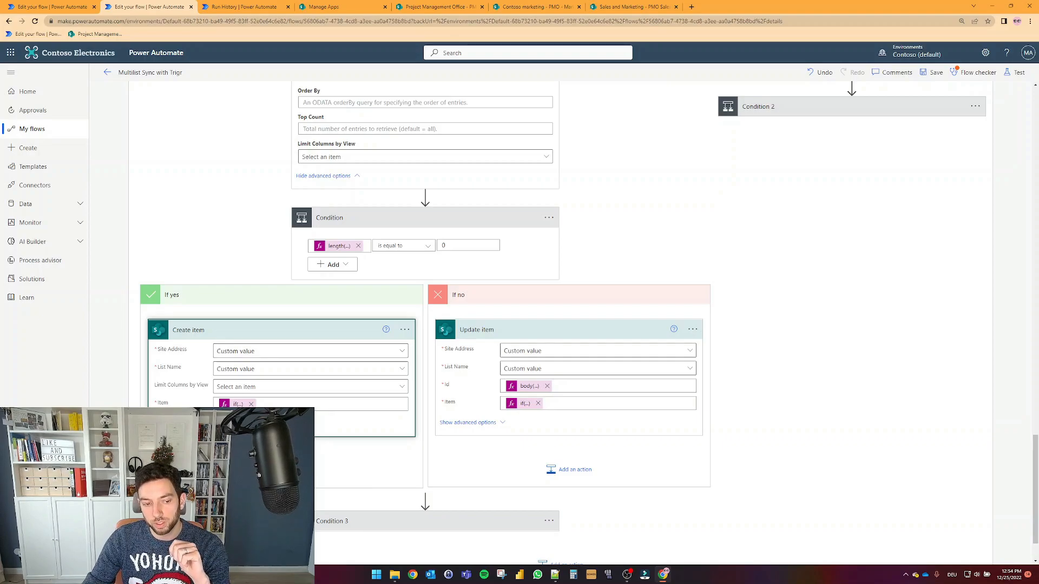
Step: Expand the Compose - GenerateItem (PMO) action to review its field mapping
{"action": "scroll", "coordinate": [645, 268], "scroll_direction": "up", "scroll_amount": 15}
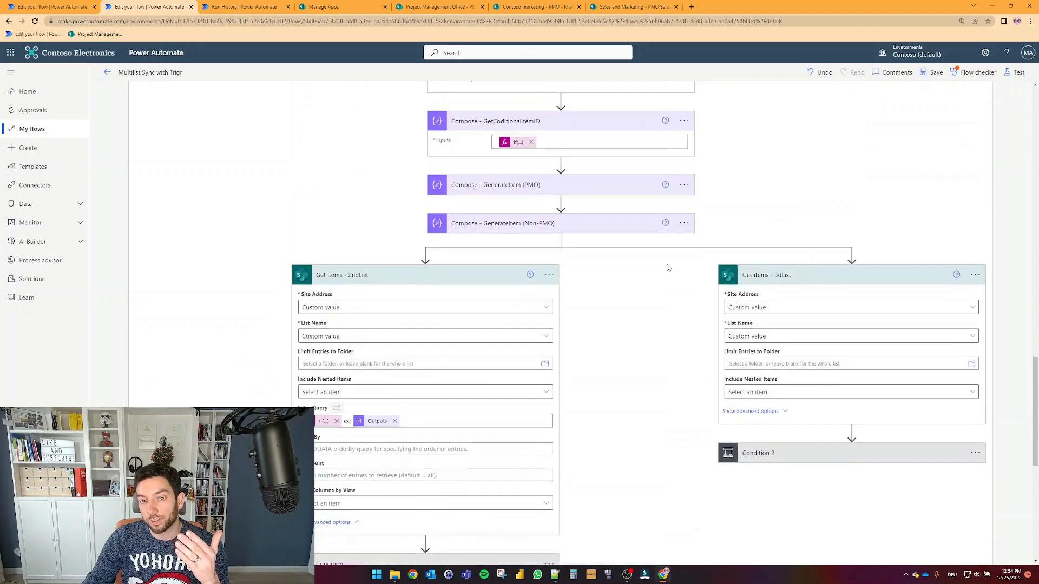
{"action": "scroll", "coordinate": [644, 268], "scroll_direction": "down", "scroll_amount": 5}
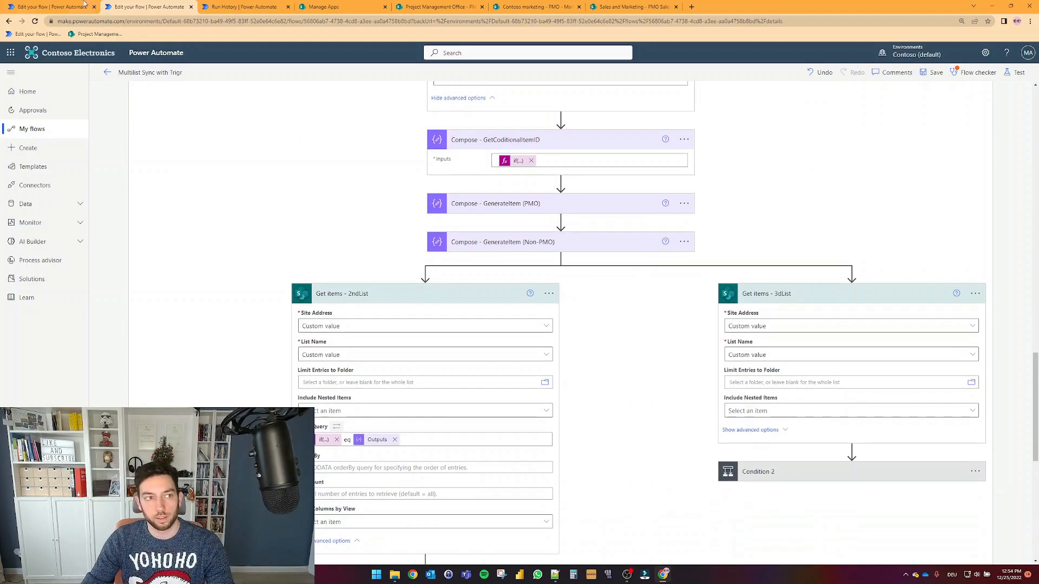
{"action": "left_click", "coordinate": [51, 7]}
{"action": "left_click", "coordinate": [176, 5]}
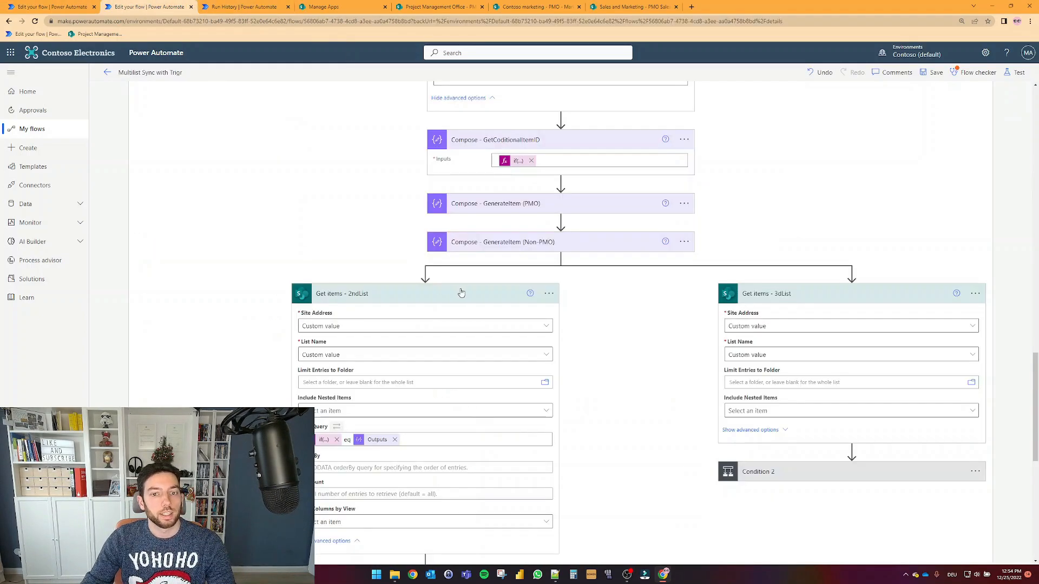
{"action": "left_click", "coordinate": [559, 203]}
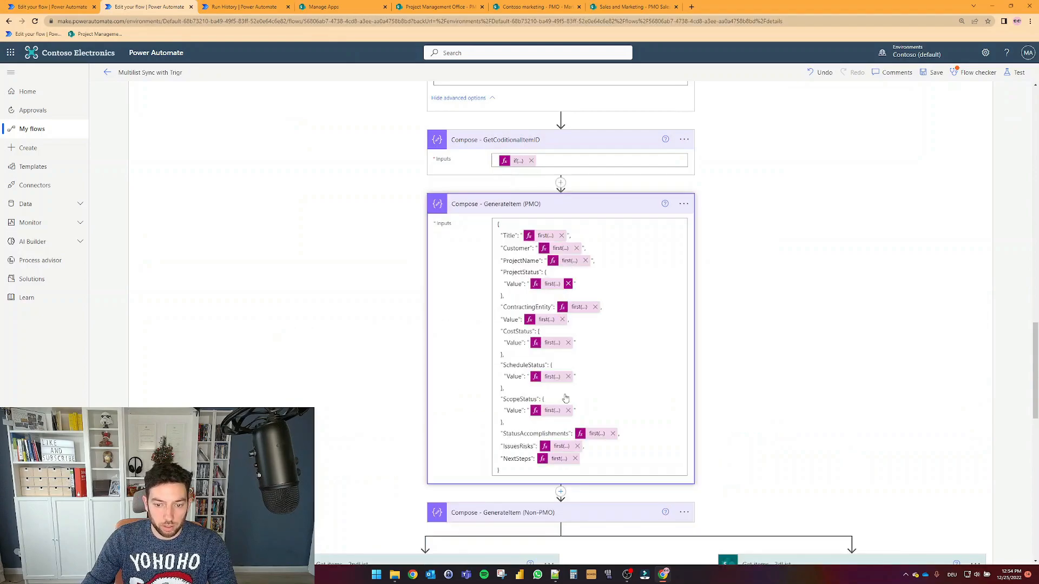
Step: Examine the Item expression of the Create item action, from the PMO comparison to its PMO and Non-PMO GenerateItem outputs
{"action": "scroll", "coordinate": [371, 350], "scroll_direction": "down", "scroll_amount": 15}
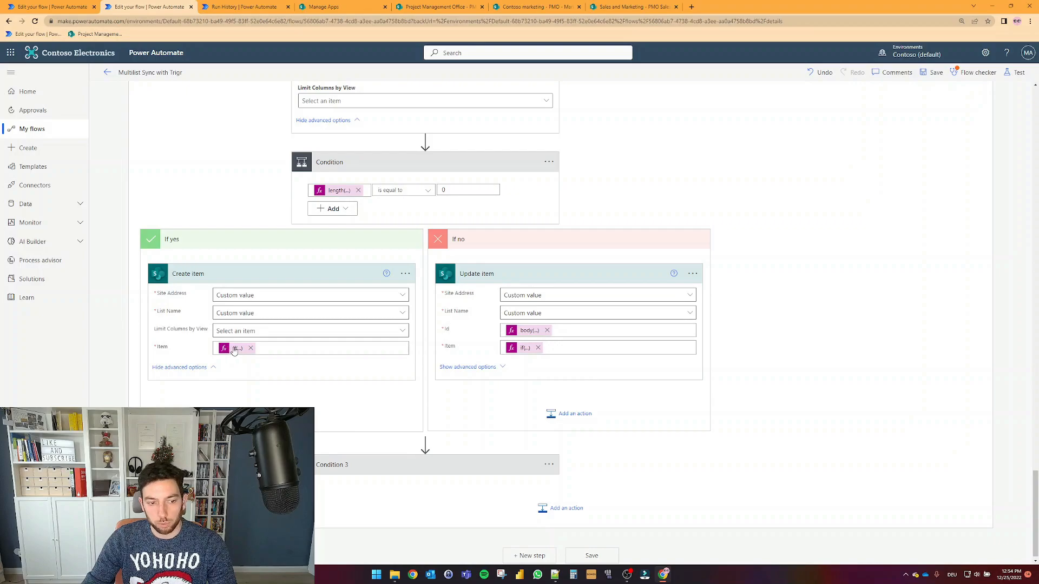
{"action": "left_click", "coordinate": [237, 348]}
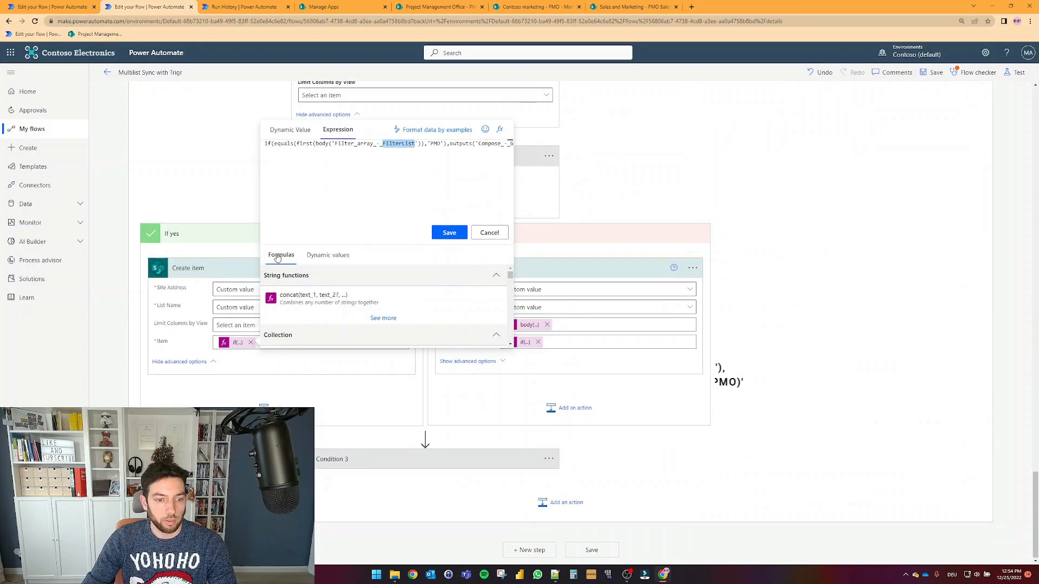
{"action": "left_click_drag", "start_coordinate": [274, 143], "coordinate": [287, 144]}
{"action": "left_click_drag", "start_coordinate": [356, 217], "coordinate": [414, 219]}
{"action": "left_click", "coordinate": [311, 144]}
{"action": "left_click_drag", "start_coordinate": [321, 143], "coordinate": [337, 144]}
{"action": "left_click_drag", "start_coordinate": [392, 214], "coordinate": [428, 217]}
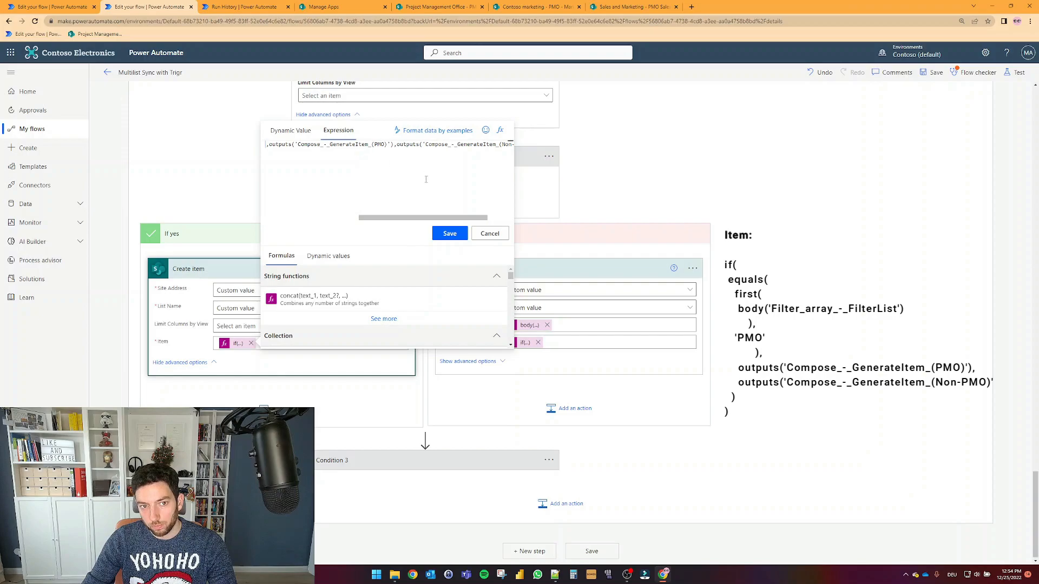
{"action": "left_click_drag", "start_coordinate": [423, 218], "coordinate": [433, 220]}
{"action": "left_click_drag", "start_coordinate": [352, 144], "coordinate": [368, 144]}
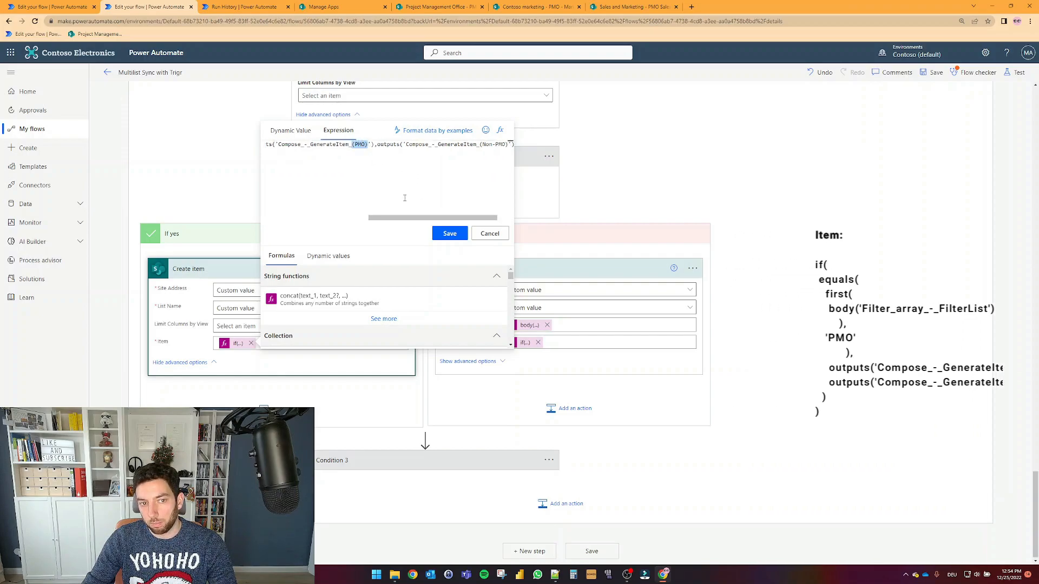
{"action": "left_click_drag", "start_coordinate": [437, 218], "coordinate": [478, 220]}
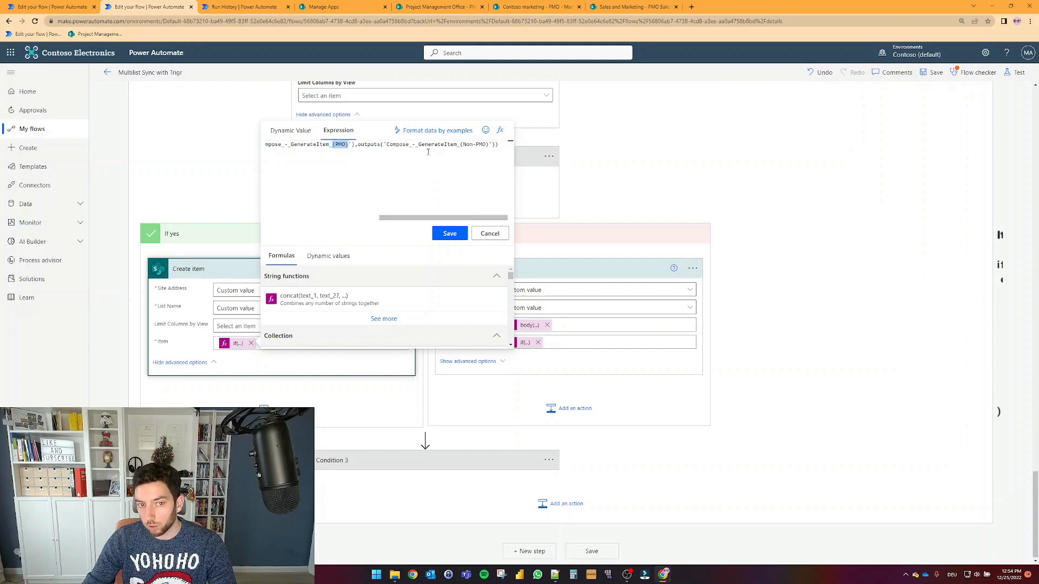
{"action": "left_click_drag", "start_coordinate": [463, 145], "coordinate": [486, 145]}
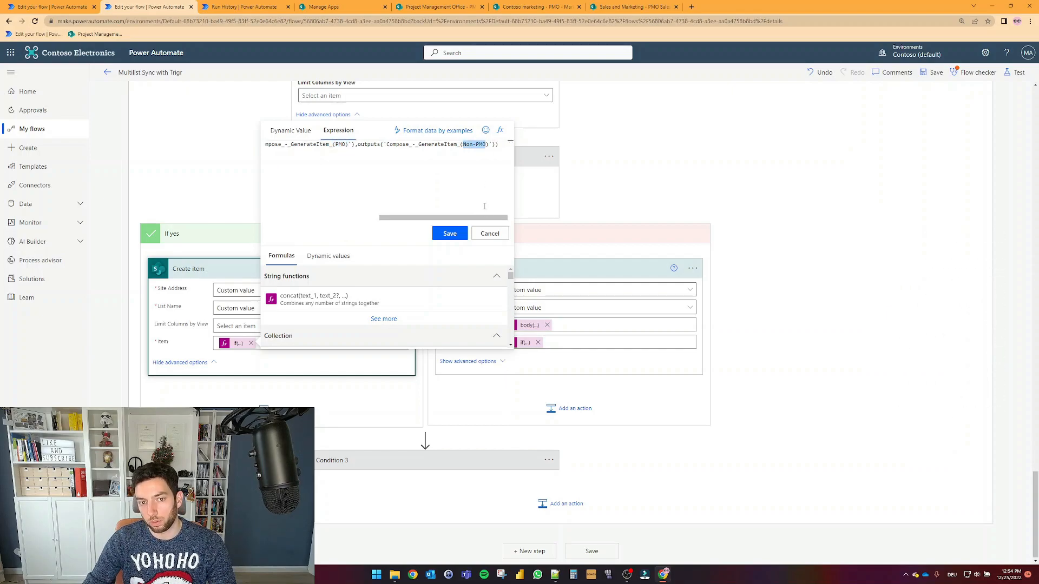
Step: Review the inputs of the PMO and Non-PMO GenerateItem compose actions, and return to the Create item and Update item branches
{"action": "scroll", "coordinate": [652, 216], "scroll_direction": "up", "scroll_amount": 15}
{"action": "scroll", "coordinate": [589, 223], "scroll_direction": "up", "scroll_amount": 4}
{"action": "scroll", "coordinate": [563, 233], "scroll_direction": "down", "scroll_amount": 2}
{"action": "scroll", "coordinate": [543, 245], "scroll_direction": "up", "scroll_amount": 1}
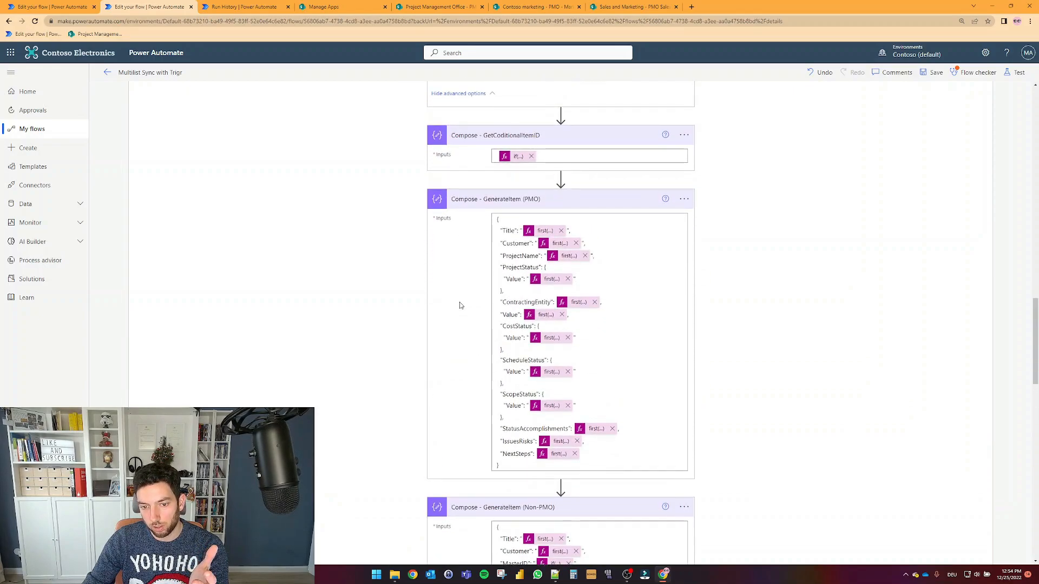
{"action": "scroll", "coordinate": [458, 306], "scroll_direction": "down", "scroll_amount": 5}
{"action": "scroll", "coordinate": [271, 325], "scroll_direction": "down", "scroll_amount": 10}
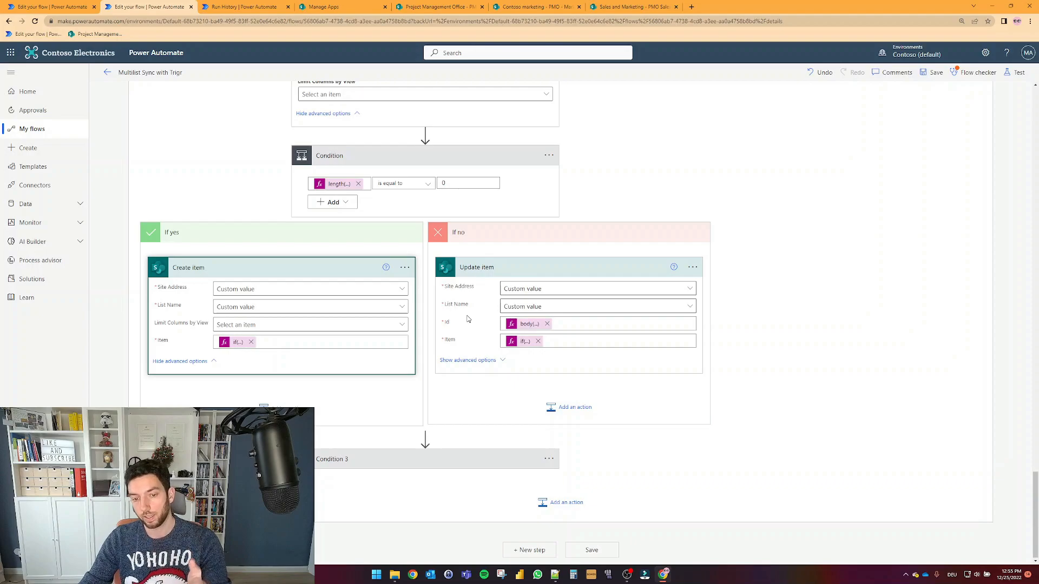
Step: Open the Id expression of the Update item action and compare its source reference with the Get items - 2ndList action
{"action": "left_click", "coordinate": [528, 325]}
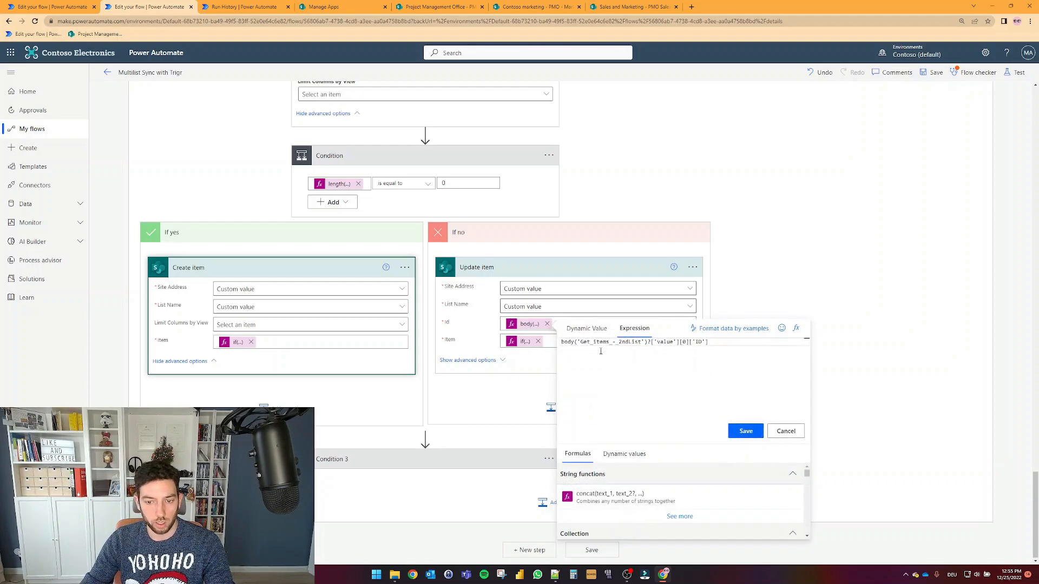
{"action": "scroll", "coordinate": [638, 196], "scroll_direction": "up", "scroll_amount": 3}
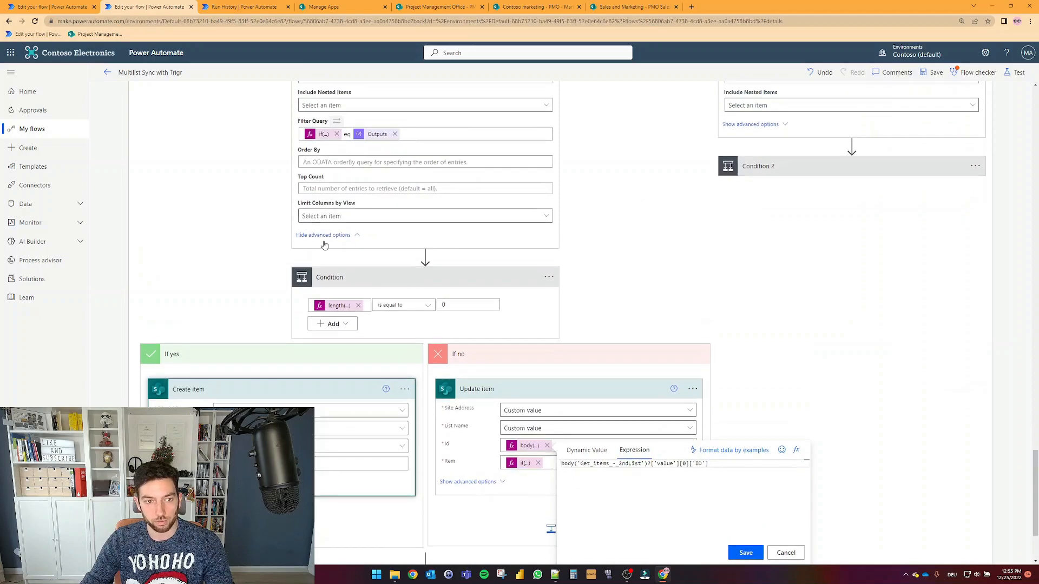
{"action": "scroll", "coordinate": [324, 249], "scroll_direction": "up", "scroll_amount": 6}
{"action": "scroll", "coordinate": [410, 319], "scroll_direction": "down", "scroll_amount": 5}
{"action": "scroll", "coordinate": [410, 318], "scroll_direction": "down", "scroll_amount": 1}
{"action": "left_click_drag", "start_coordinate": [575, 467], "coordinate": [649, 466]}
{"action": "left_click", "coordinate": [660, 467]}
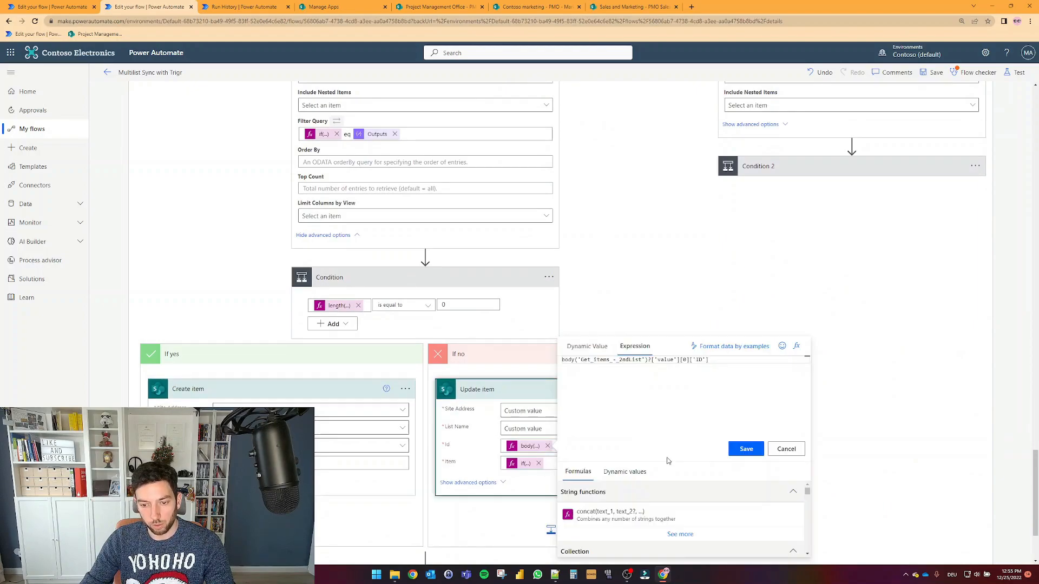
Step: Examine the 'value', [0] and 'ID' parts of the Update item Id expression, and close it without saving
{"action": "left_click_drag", "start_coordinate": [658, 360], "coordinate": [687, 360]}
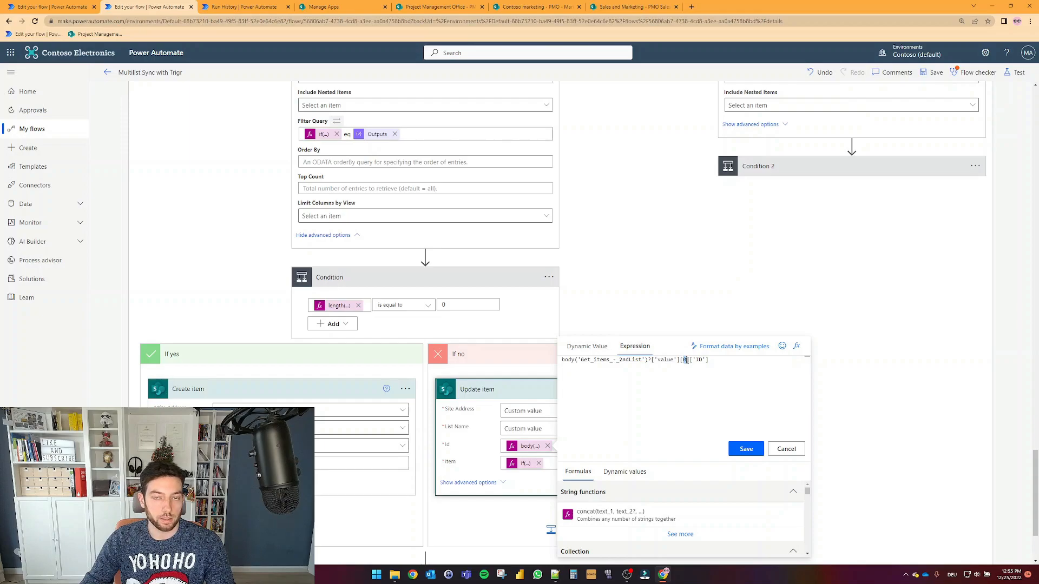
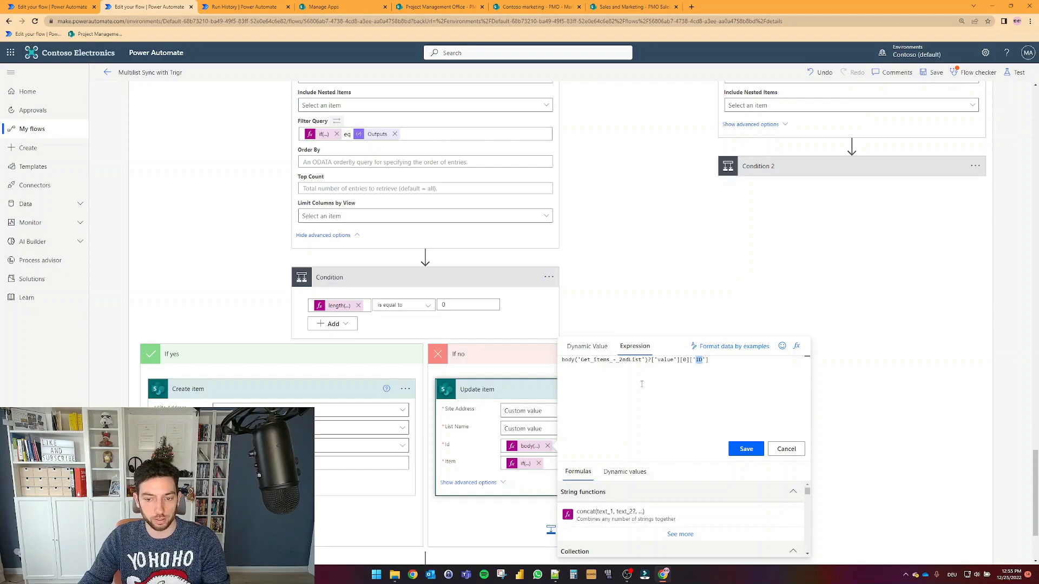
{"action": "left_click", "coordinate": [687, 368]}
{"action": "left_click_drag", "start_coordinate": [581, 360], "coordinate": [677, 361]}
{"action": "left_click_drag", "start_coordinate": [578, 361], "coordinate": [643, 362]}
{"action": "double_click", "coordinate": [670, 362]}
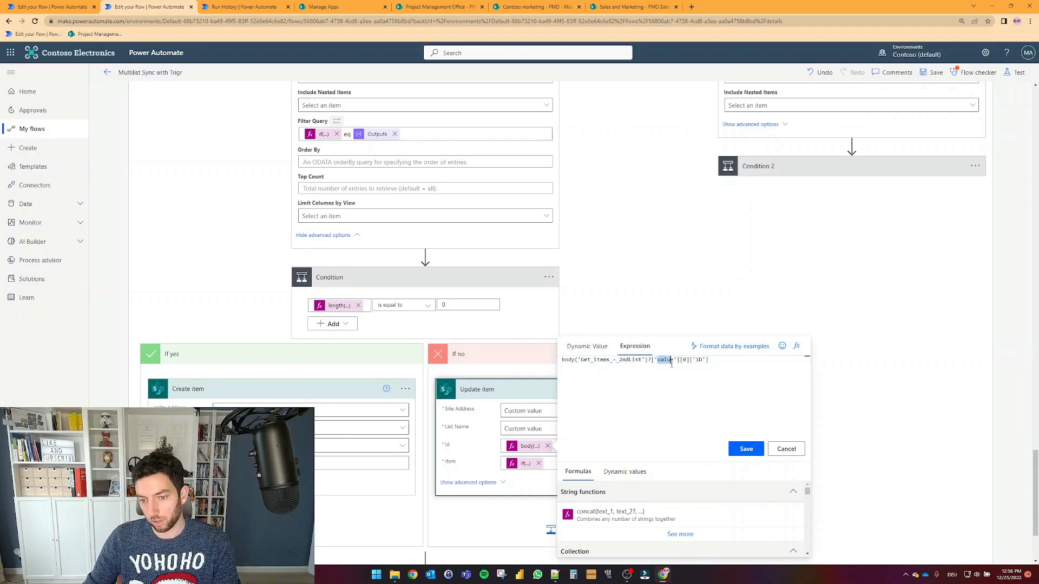
{"action": "left_click", "coordinate": [686, 361]}
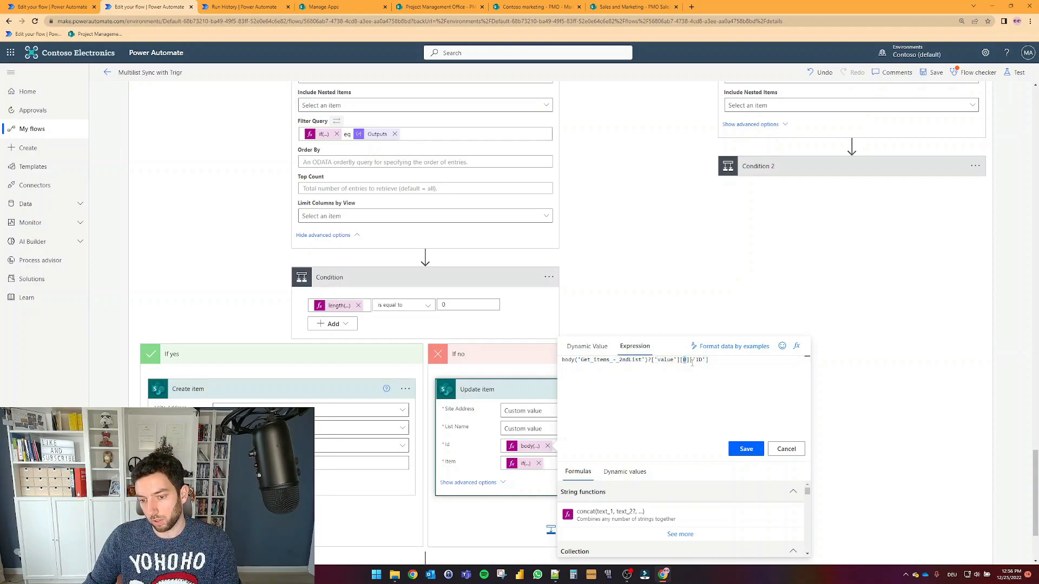
{"action": "left_click", "coordinate": [787, 449]}
Step: Inspect the PMO and Non-PMO outputs in the Update item action's Item expression, and close it without saving
{"action": "left_click", "coordinate": [518, 344]}
{"action": "left_click_drag", "start_coordinate": [641, 216], "coordinate": [754, 216]}
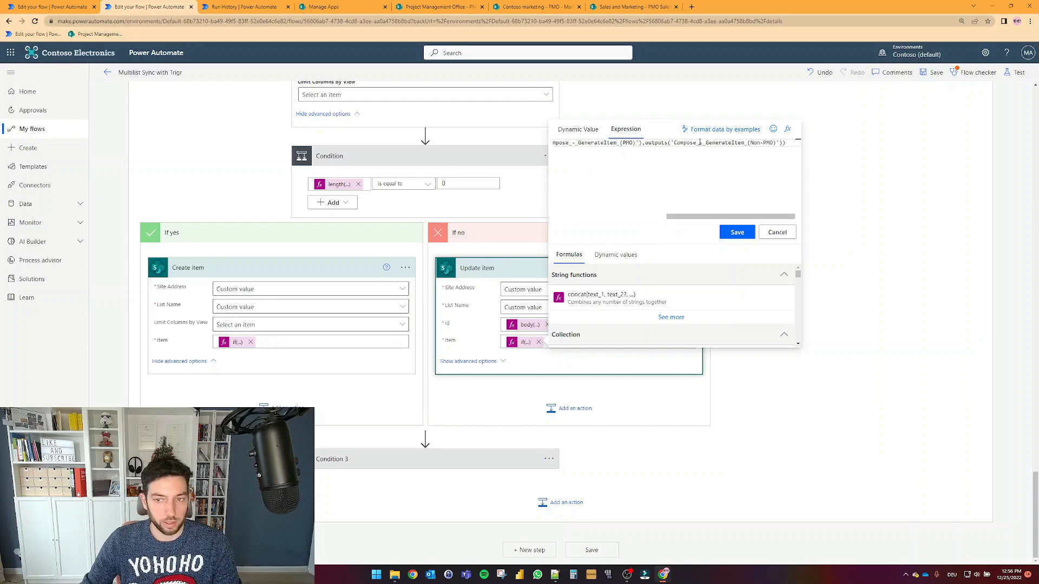
{"action": "left_click_drag", "start_coordinate": [620, 144], "coordinate": [635, 144]}
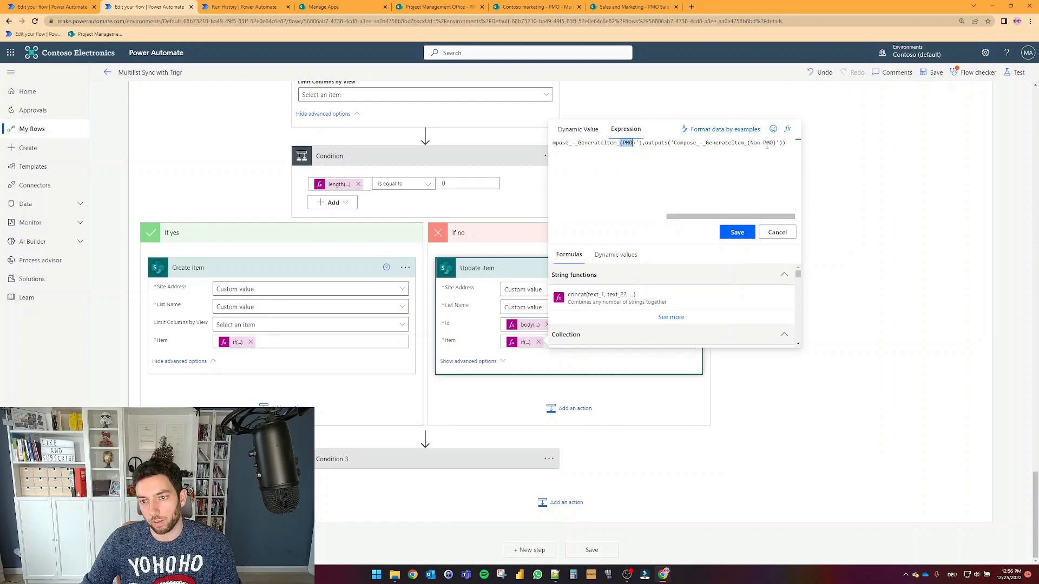
{"action": "left_click_drag", "start_coordinate": [751, 143], "coordinate": [775, 144]}
{"action": "left_click", "coordinate": [778, 232]}
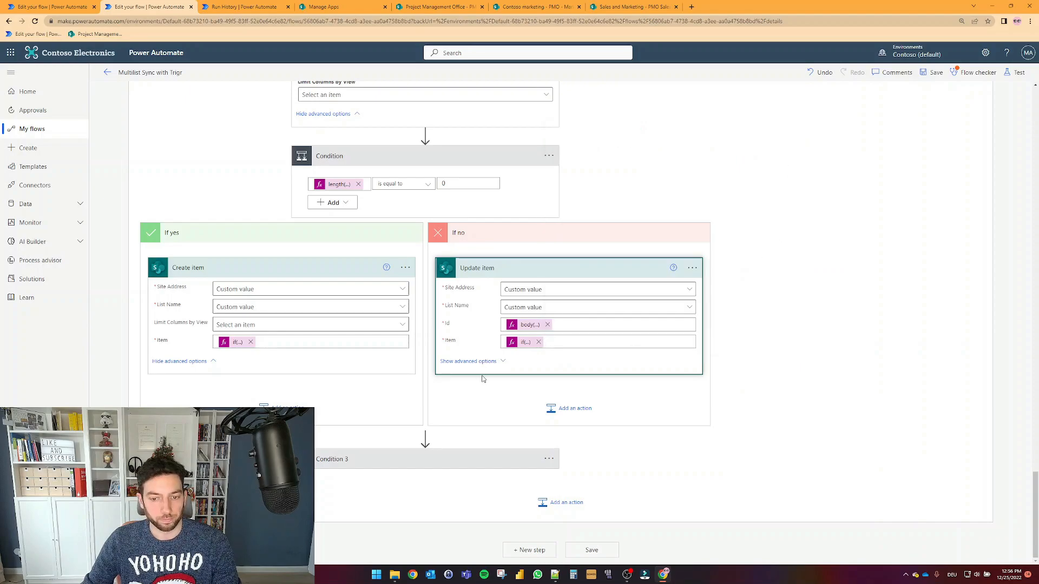
Step: Expand Condition 2 under Get items - 3dList, including its Create item 2 and Update item 2 actions
{"action": "scroll", "coordinate": [725, 292], "scroll_direction": "up", "scroll_amount": 5}
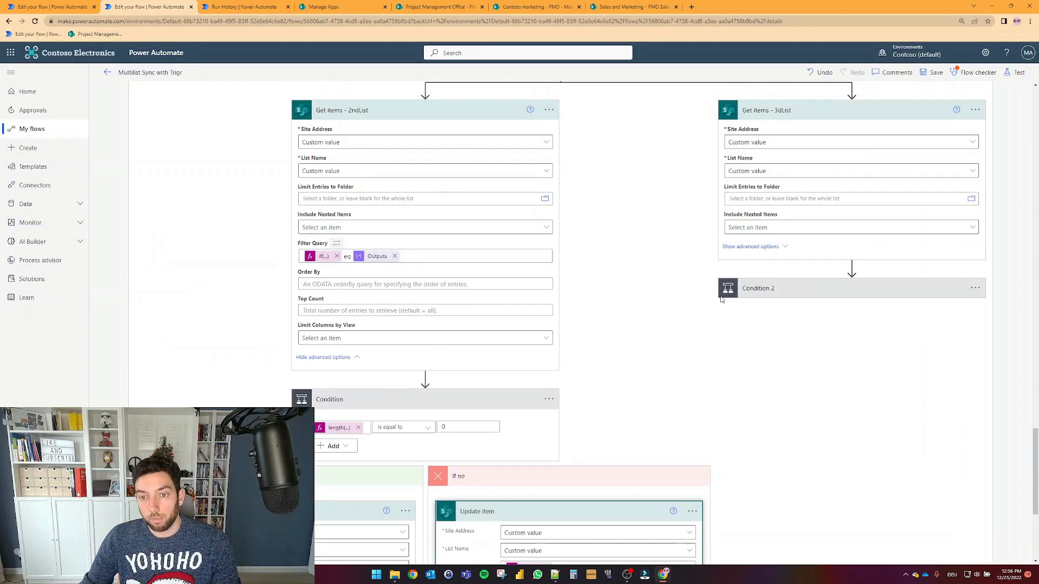
{"action": "left_click", "coordinate": [816, 290]}
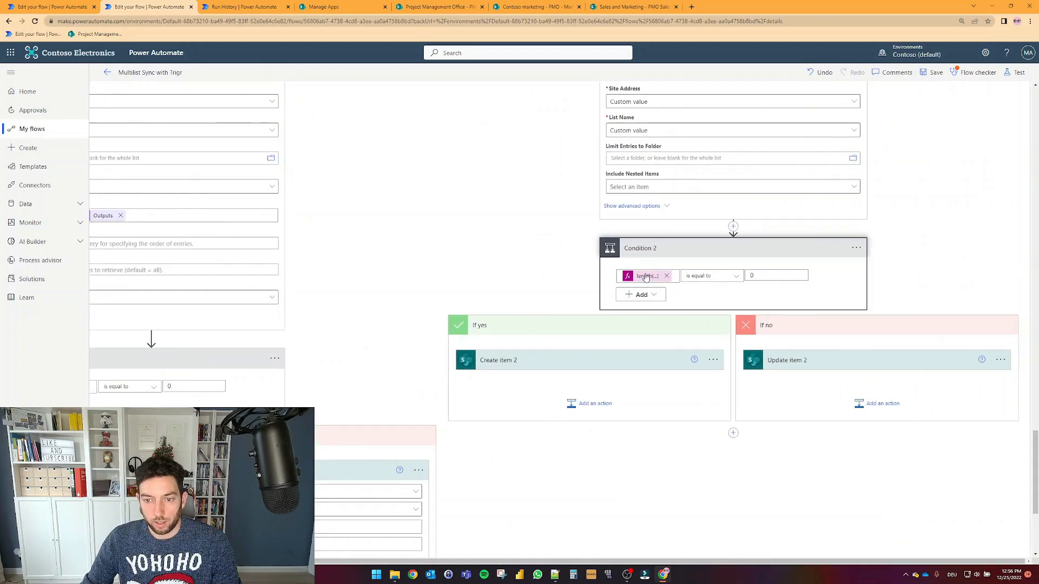
{"action": "left_click", "coordinate": [585, 372]}
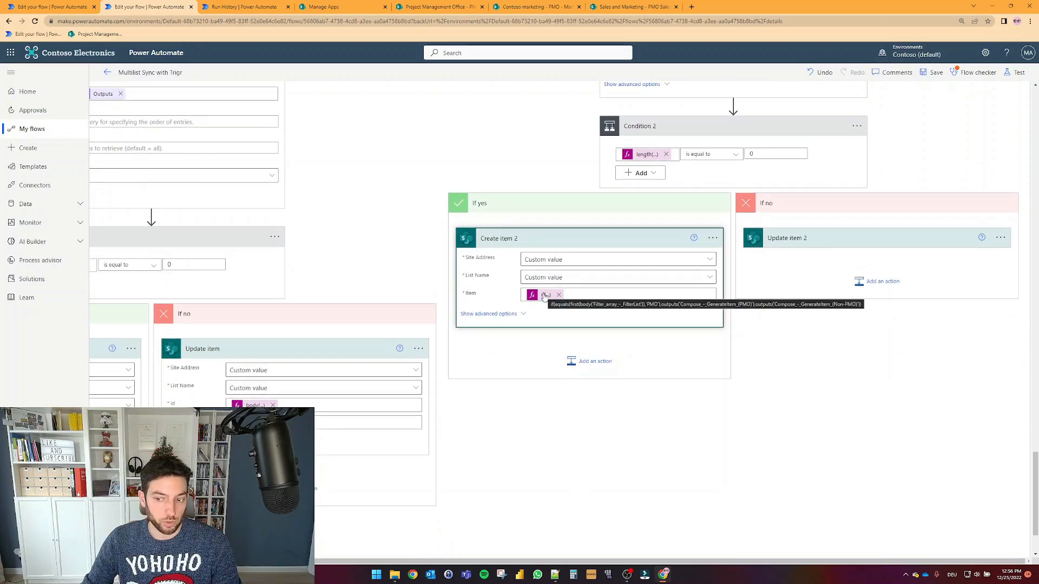
{"action": "left_click", "coordinate": [876, 238]}
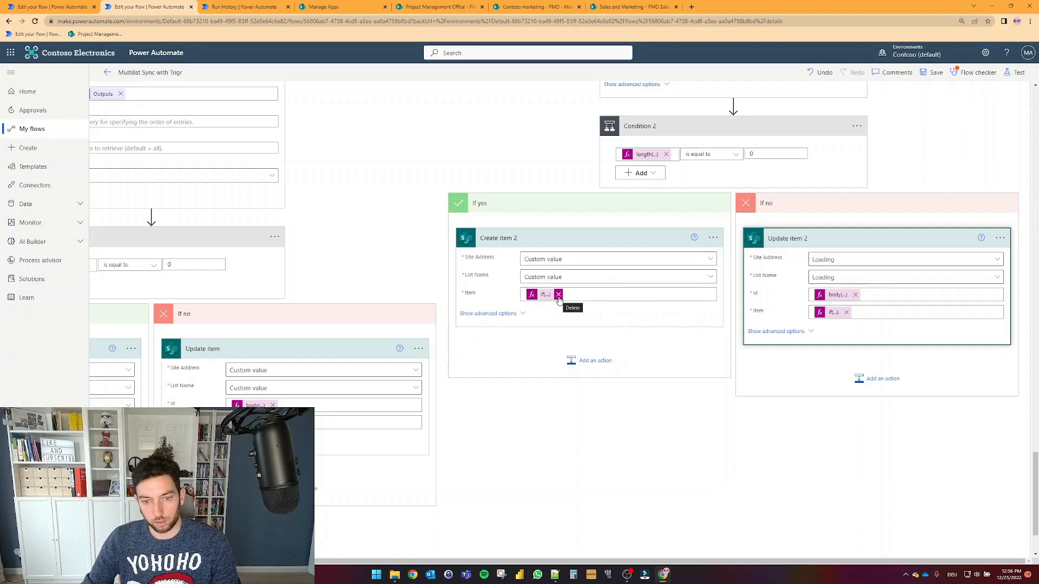
Step: Inspect the custom Site Address expression of Create item 2, close it unchanged, and look over the parallel branches
{"action": "left_click", "coordinate": [546, 263]}
{"action": "left_click", "coordinate": [691, 282]}
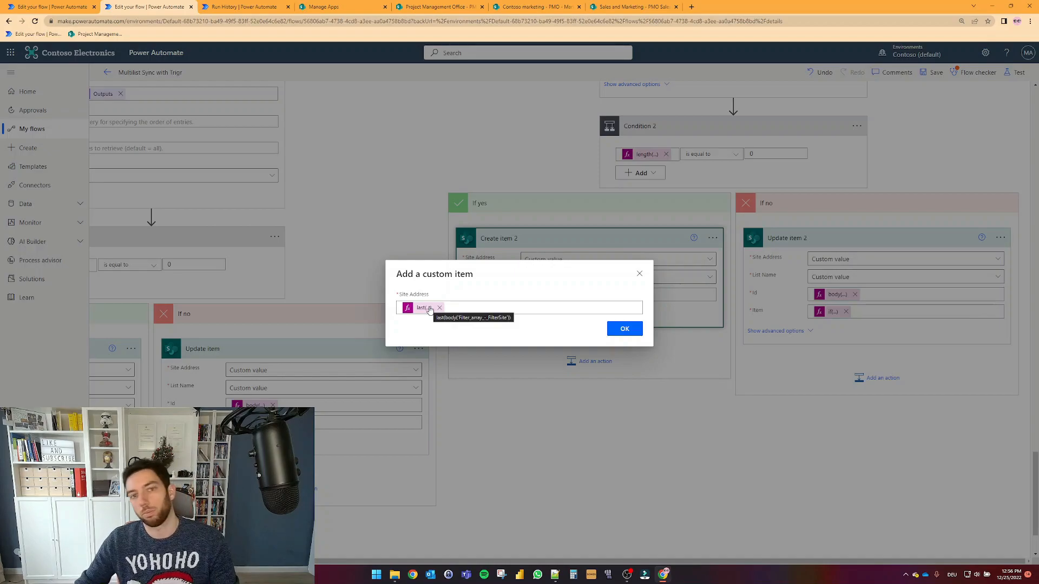
{"action": "left_click", "coordinate": [639, 273]}
{"action": "scroll", "coordinate": [538, 323], "scroll_direction": "up", "scroll_amount": 8}
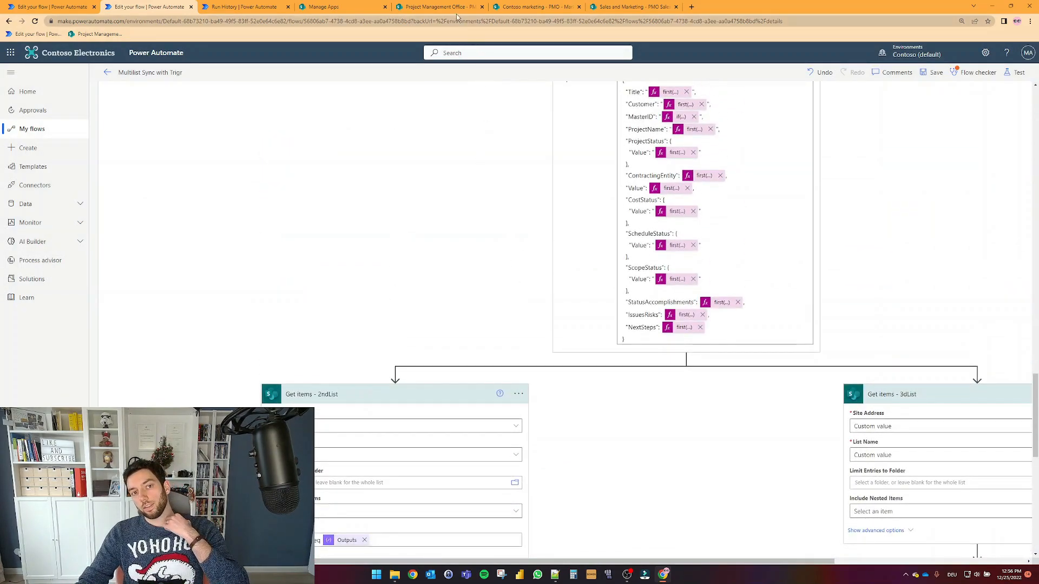
{"action": "scroll", "coordinate": [512, 330], "scroll_direction": "down", "scroll_amount": 8}
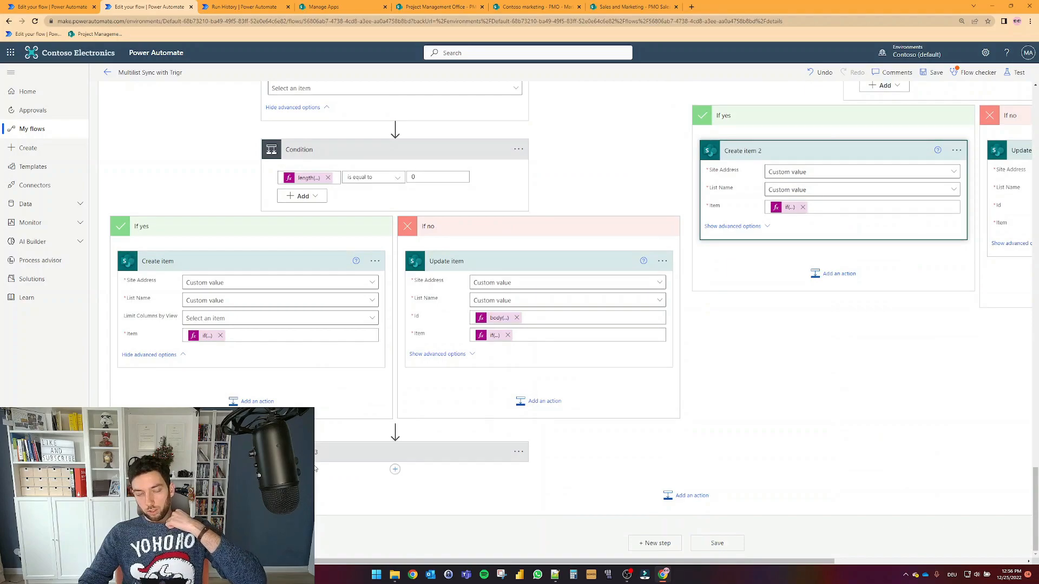
Step: Switch to the SharePoint lists and compare the IDs in PMO with the MasterIDs in PMO - Marketing and the Sales and Marketing list
{"action": "left_click", "coordinate": [459, 4]}
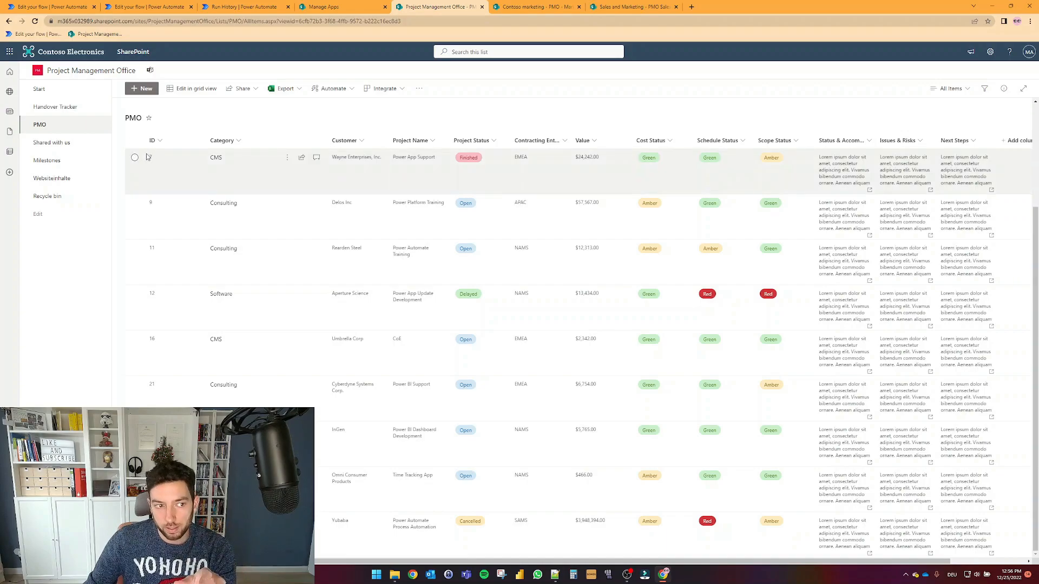
{"action": "left_click", "coordinate": [543, 9]}
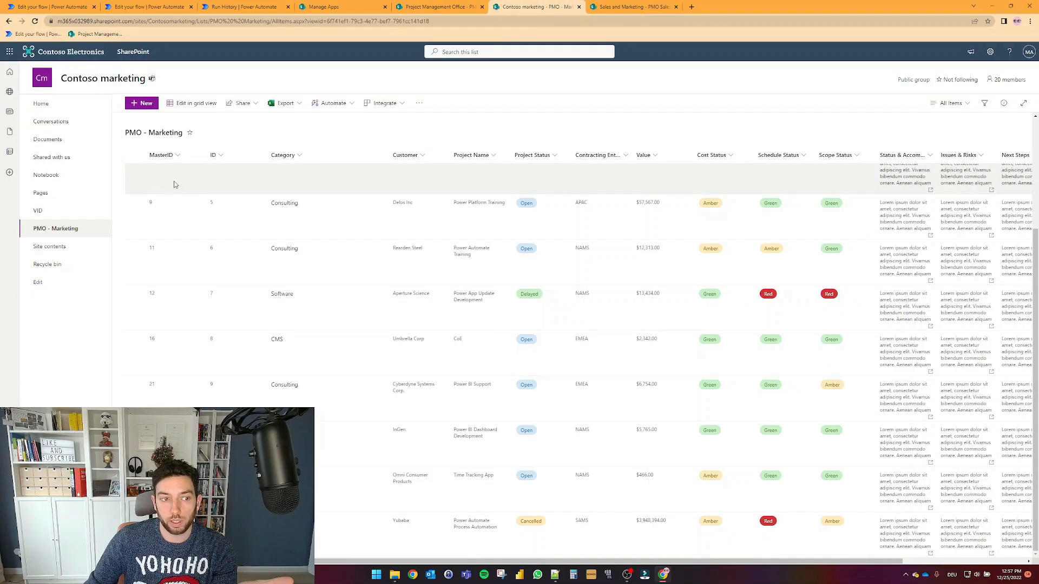
{"action": "scroll", "coordinate": [164, 208], "scroll_direction": "up", "scroll_amount": 3}
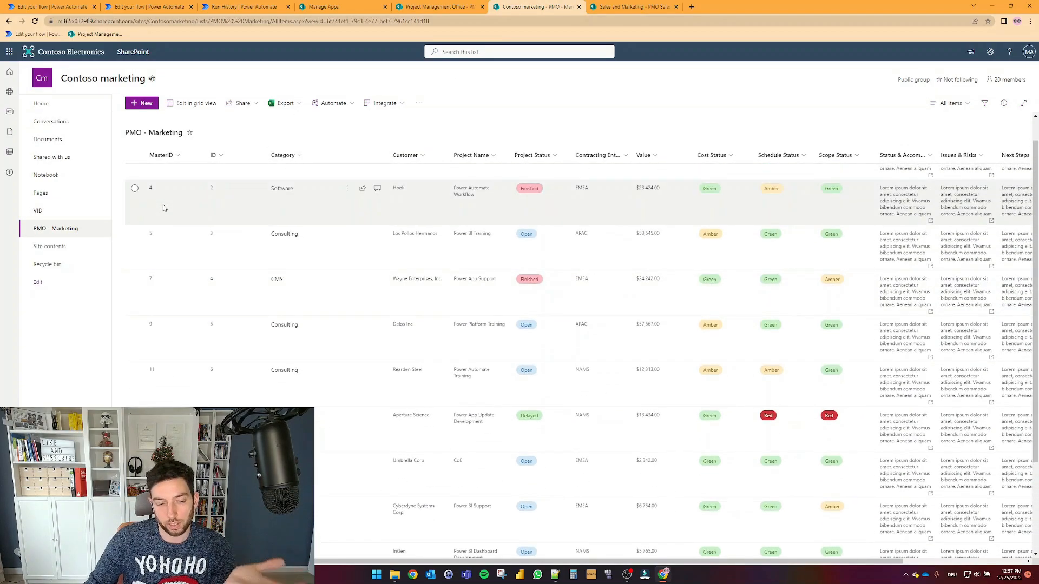
{"action": "left_click", "coordinate": [614, 4]}
{"action": "left_click", "coordinate": [553, 6]}
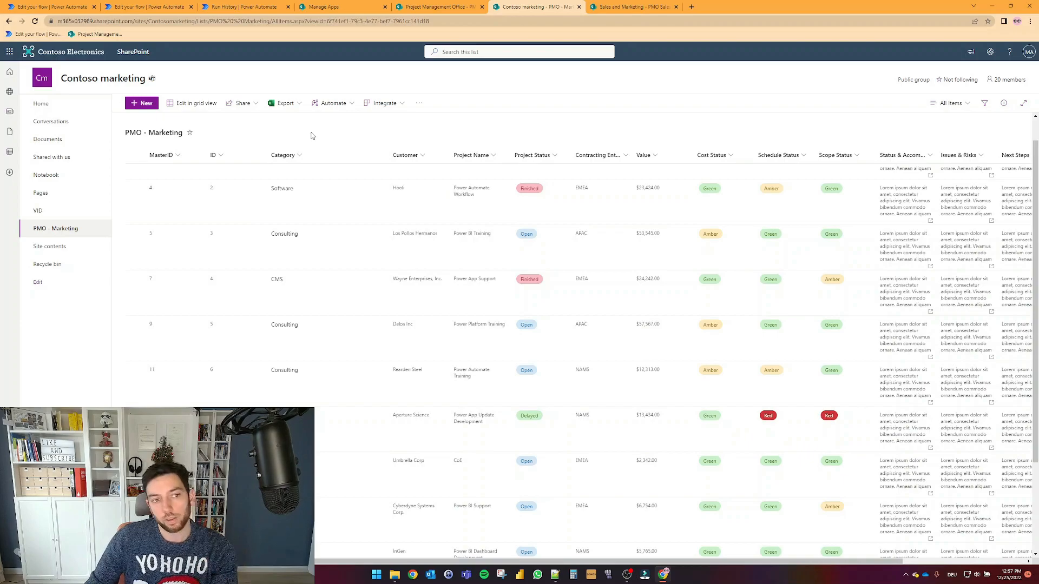
Step: Select the item with MasterID 4 in the PMO - Marketing list, and look over the corresponding PMO and PMO Sales lists
{"action": "scroll", "coordinate": [277, 154], "scroll_direction": "up", "scroll_amount": 1}
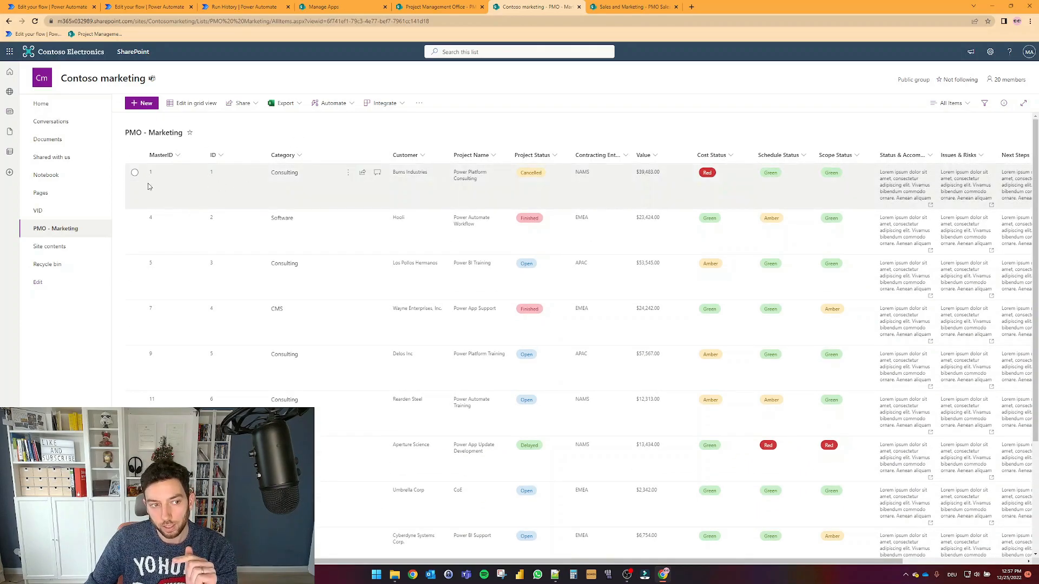
{"action": "left_click", "coordinate": [135, 173]}
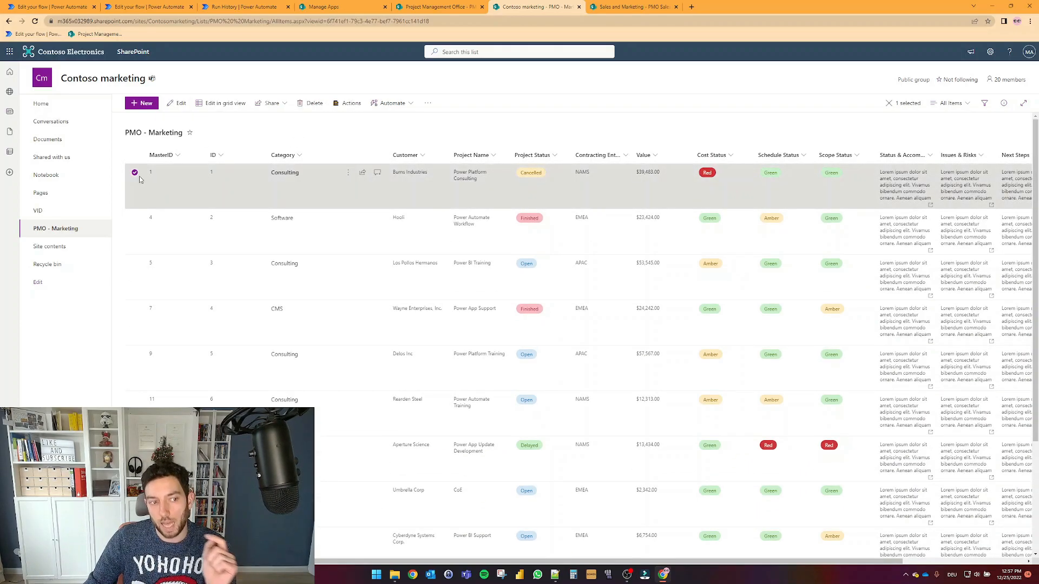
{"action": "left_click", "coordinate": [135, 217]}
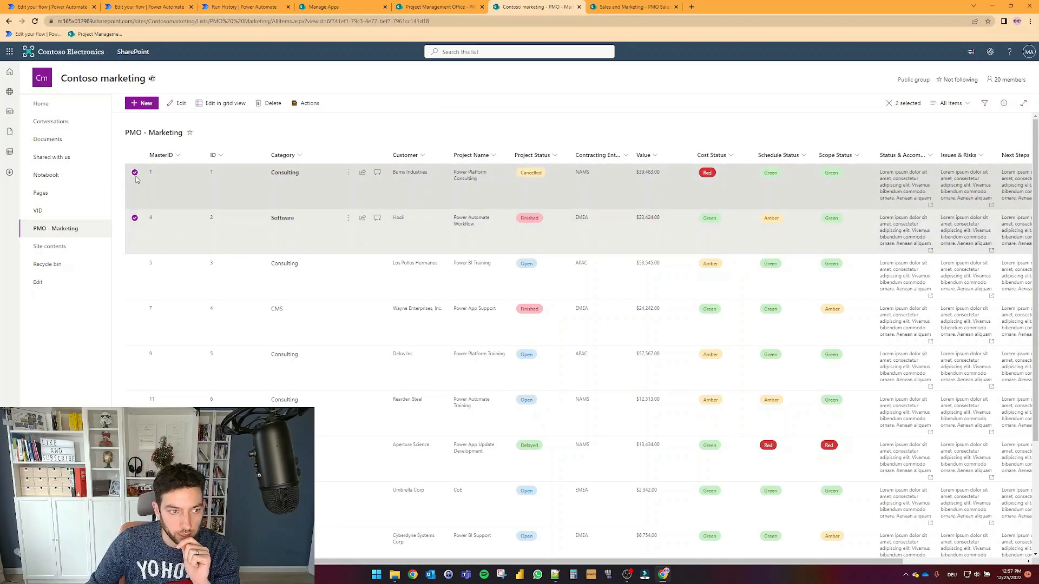
{"action": "left_click", "coordinate": [135, 173]}
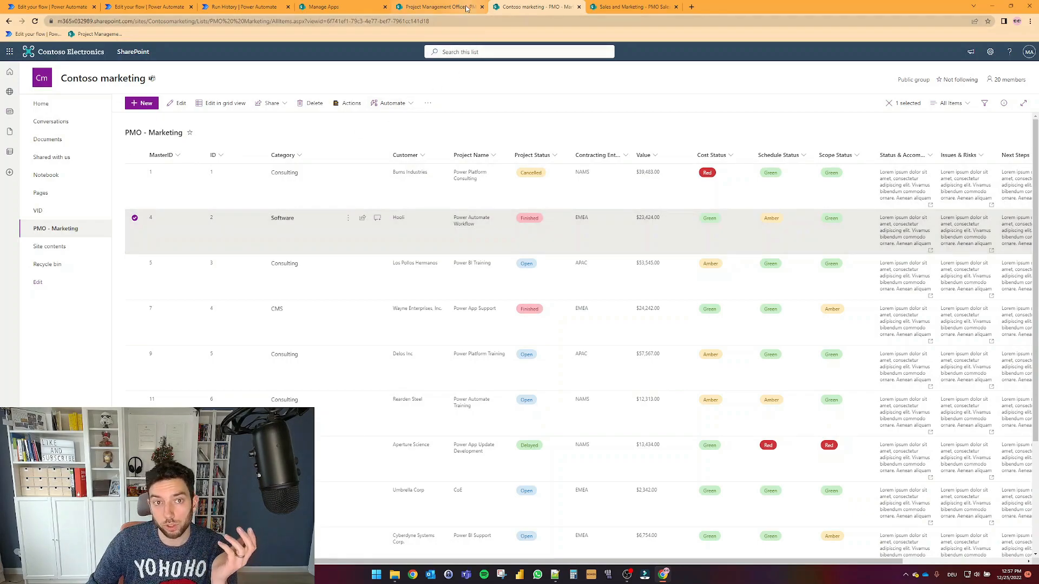
{"action": "left_click", "coordinate": [438, 7]}
{"action": "left_click", "coordinate": [630, 6]}
{"action": "left_click", "coordinate": [446, 5]}
{"action": "left_click", "coordinate": [528, 6]}
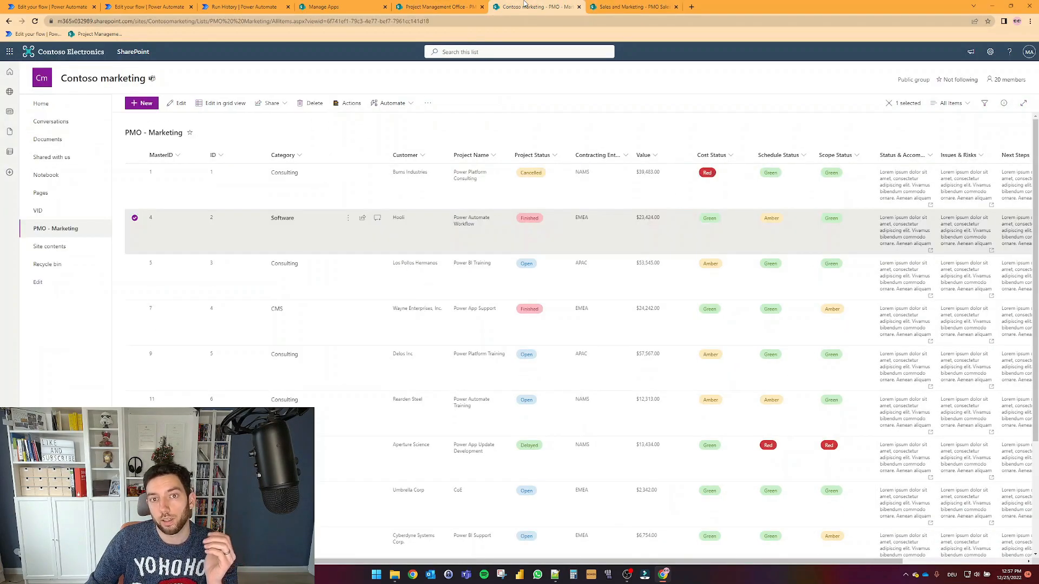
Step: Mark the matching item in the other two lists: ID 4 in PMO and MasterID 4 in PMO Sales
{"action": "left_click", "coordinate": [467, 4]}
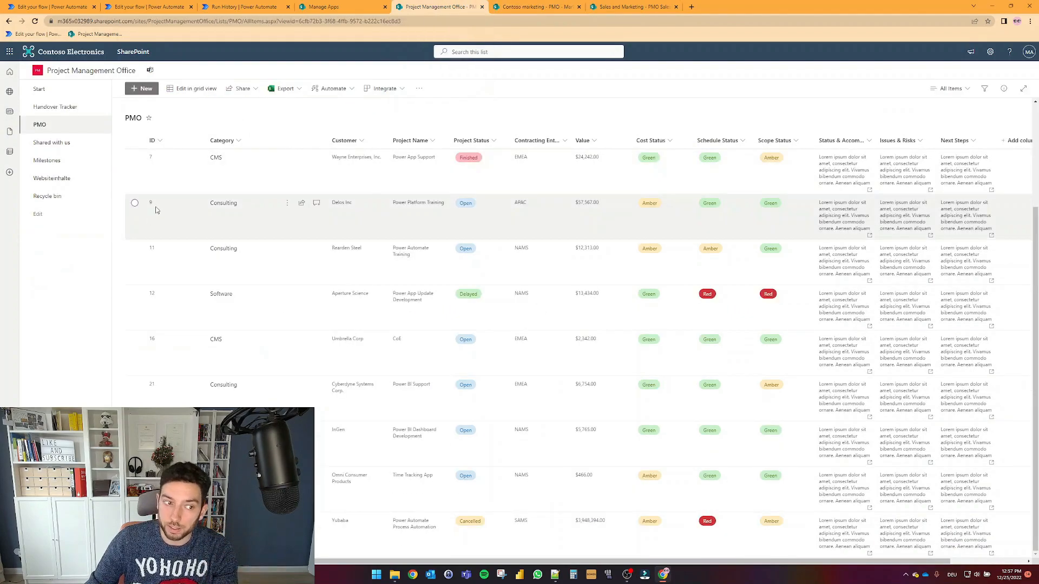
{"action": "scroll", "coordinate": [156, 211], "scroll_direction": "up", "scroll_amount": 3}
{"action": "left_click", "coordinate": [134, 218]}
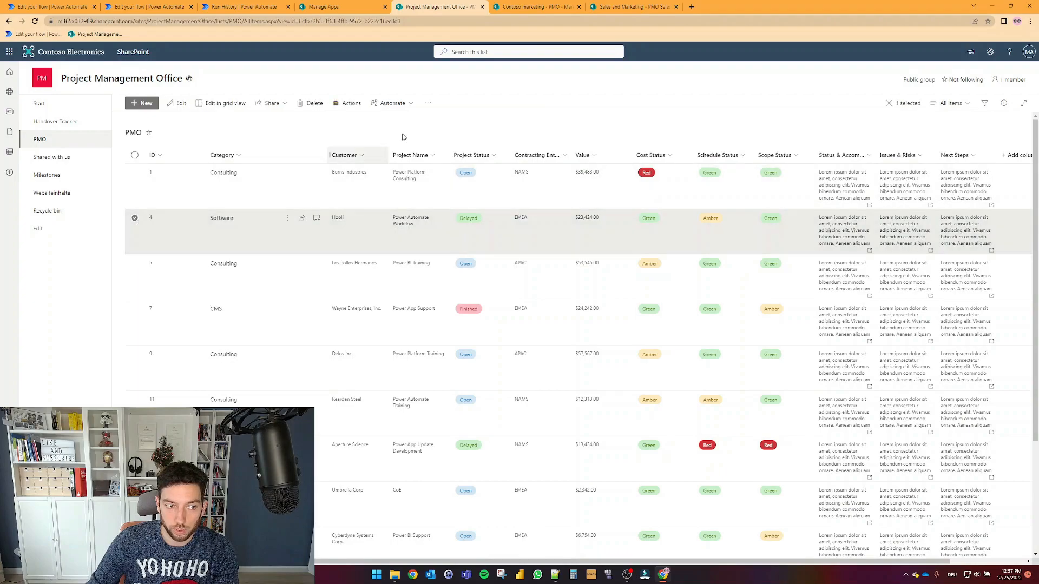
{"action": "left_click", "coordinate": [632, 7]}
{"action": "scroll", "coordinate": [175, 209], "scroll_direction": "up", "scroll_amount": 3}
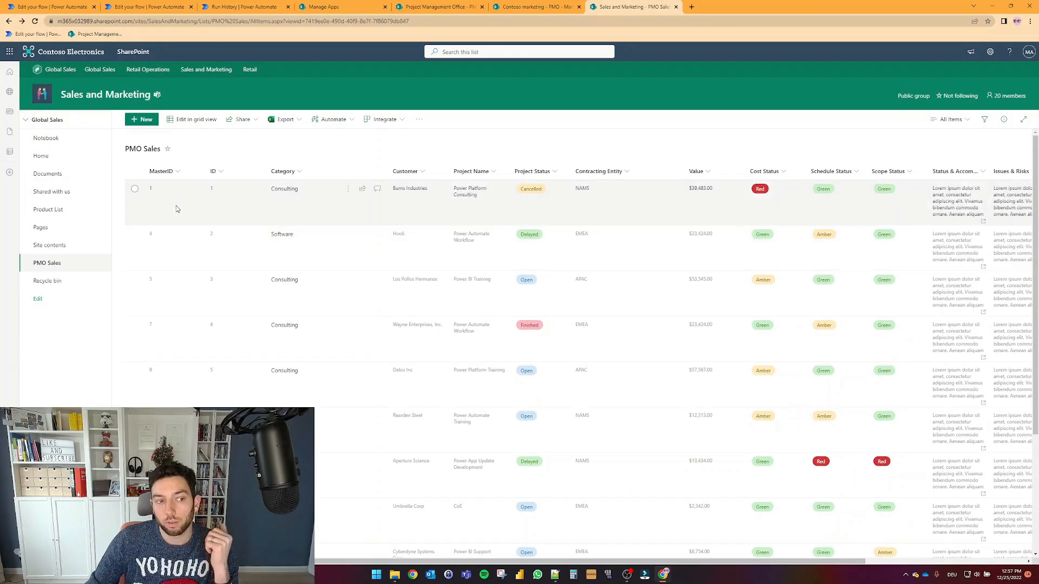
{"action": "left_click", "coordinate": [135, 234]}
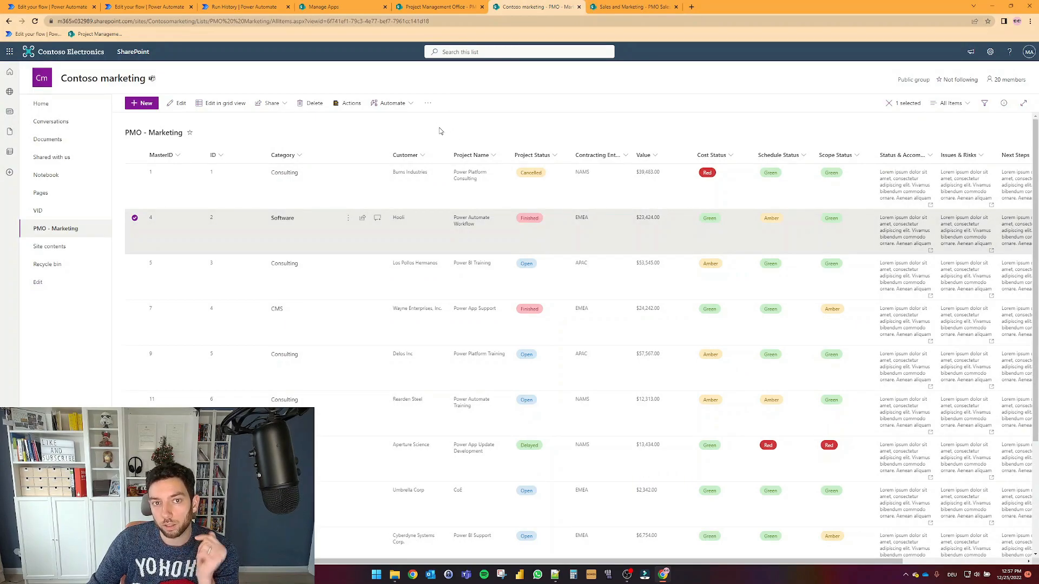
Step: Start a new item in the PMO - Marketing list with category Test Category, customer Test Customer and project name Test Project
{"action": "left_click", "coordinate": [441, 7]}
{"action": "left_click", "coordinate": [533, 7]}
{"action": "left_click", "coordinate": [323, 141]}
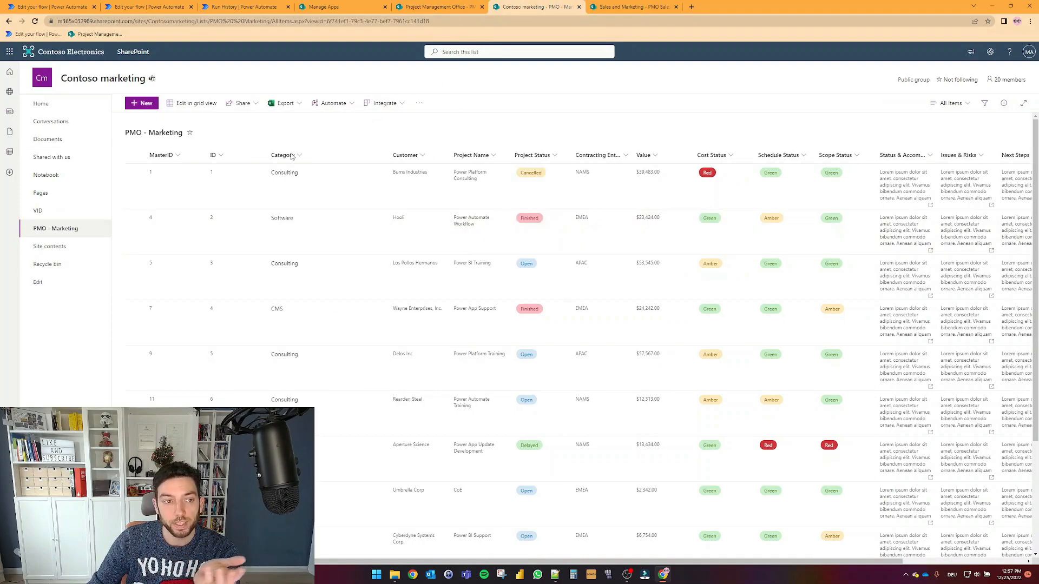
{"action": "left_click", "coordinate": [146, 104]}
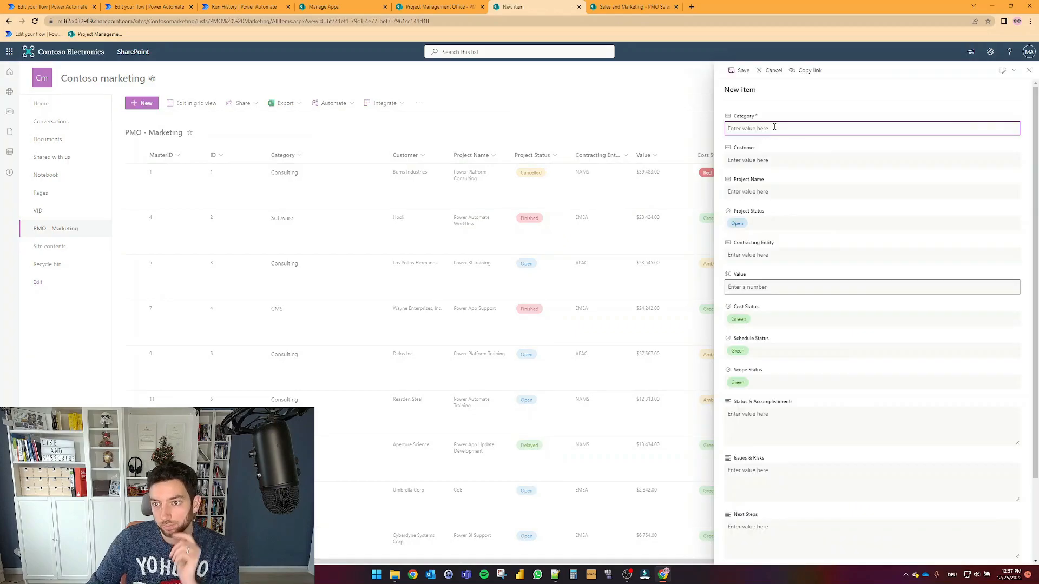
{"action": "type", "text": "Test Category"}
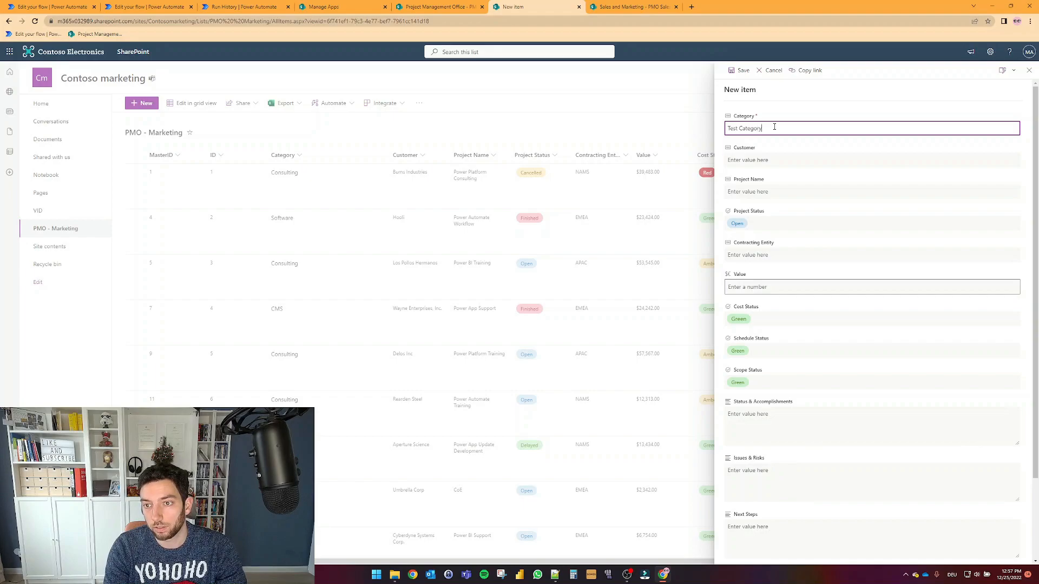
{"action": "key", "text": "Tab"}
{"action": "type", "text": "Test Customer"}
{"action": "key", "text": "Tab"}
{"action": "type", "text": "Test Proj"}
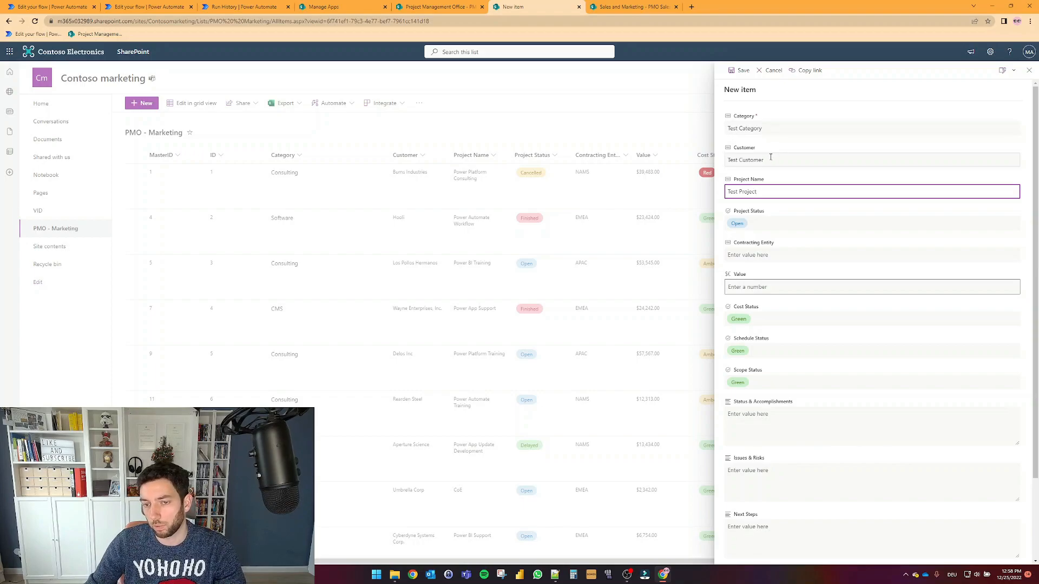
Step: Set the new item's contracting entity to Test Entity and its value to 45345
{"action": "left_click", "coordinate": [780, 254]}
{"action": "type", "text": "Test Entity"}
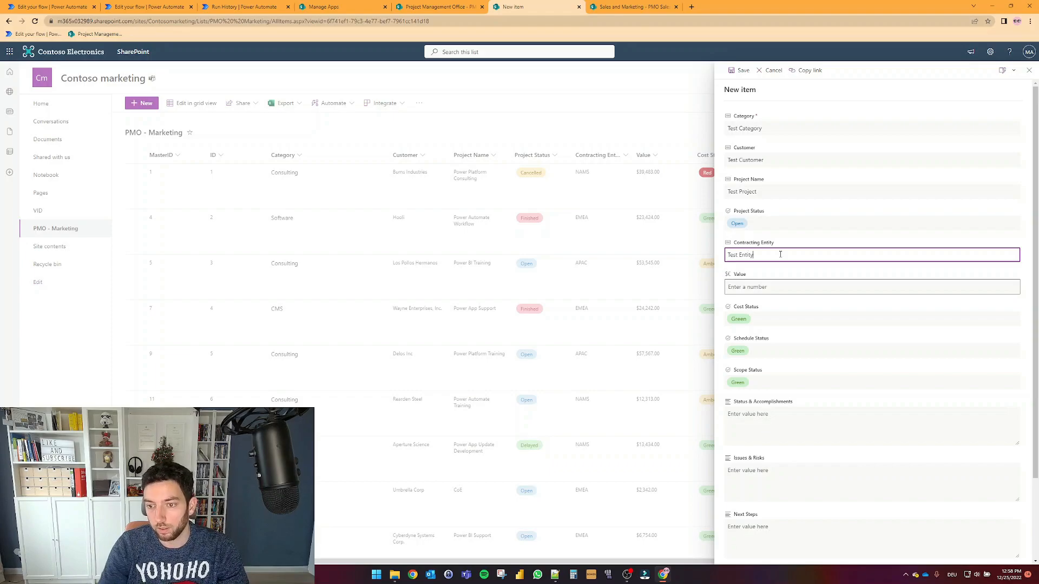
{"action": "left_click", "coordinate": [788, 292]}
{"action": "type", "text": "45345"}
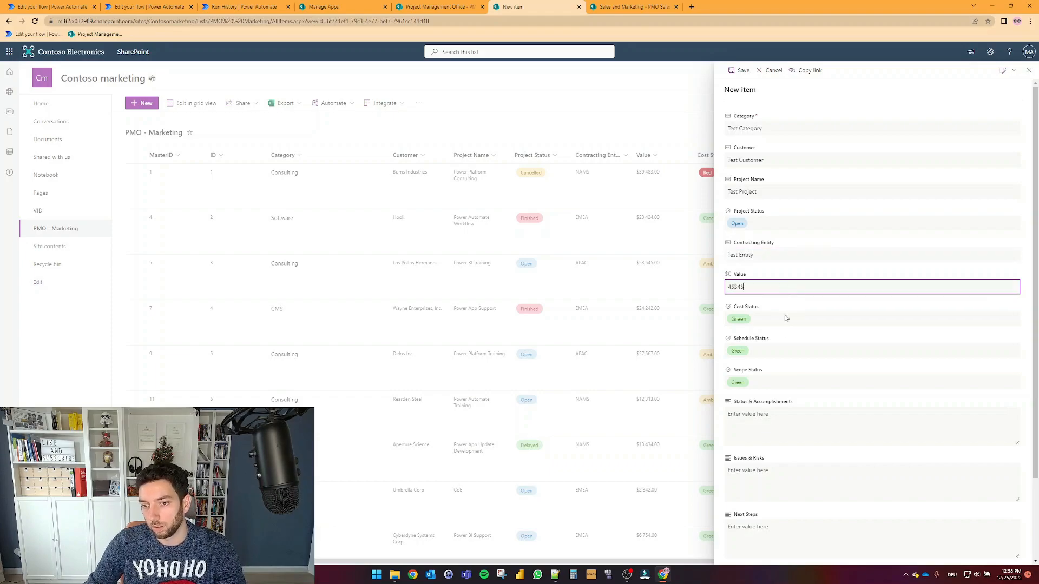
Step: Enter Test for Status & Accomplishments, Issues & Risks and Next Steps, leave MasterID blank, and save the new item
{"action": "scroll", "coordinate": [785, 357], "scroll_direction": "down", "scroll_amount": 1}
{"action": "left_click", "coordinate": [795, 389]}
{"action": "type", "text": "Test"}
{"action": "key", "text": "Tab"}
{"action": "type", "text": "Test"}
{"action": "key", "text": "Tab"}
{"action": "type", "text": "Test"}
{"action": "scroll", "coordinate": [777, 485], "scroll_direction": "down", "scroll_amount": 1}
{"action": "left_click", "coordinate": [897, 484]}
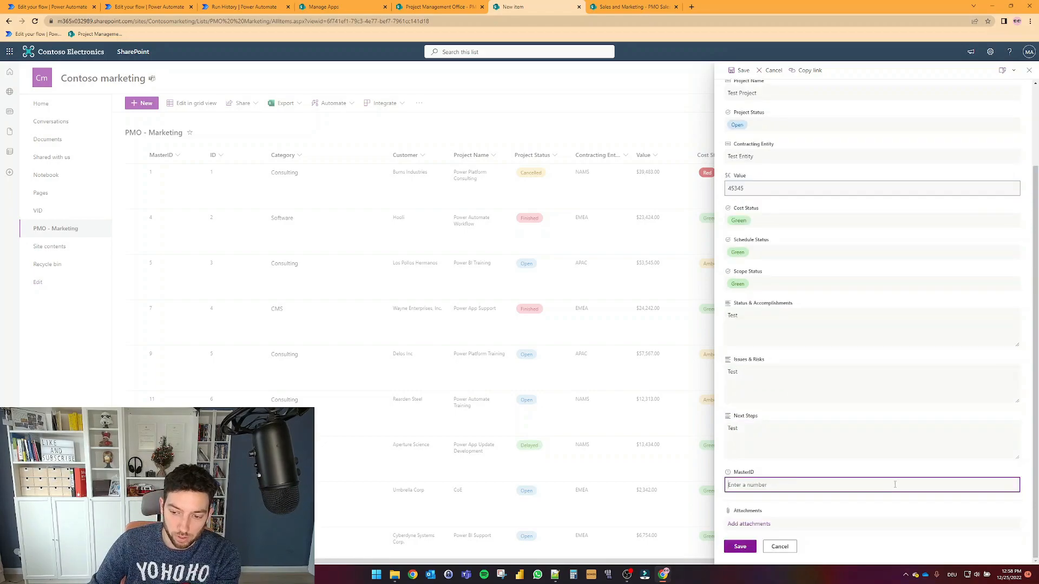
{"action": "left_click", "coordinate": [732, 547]}
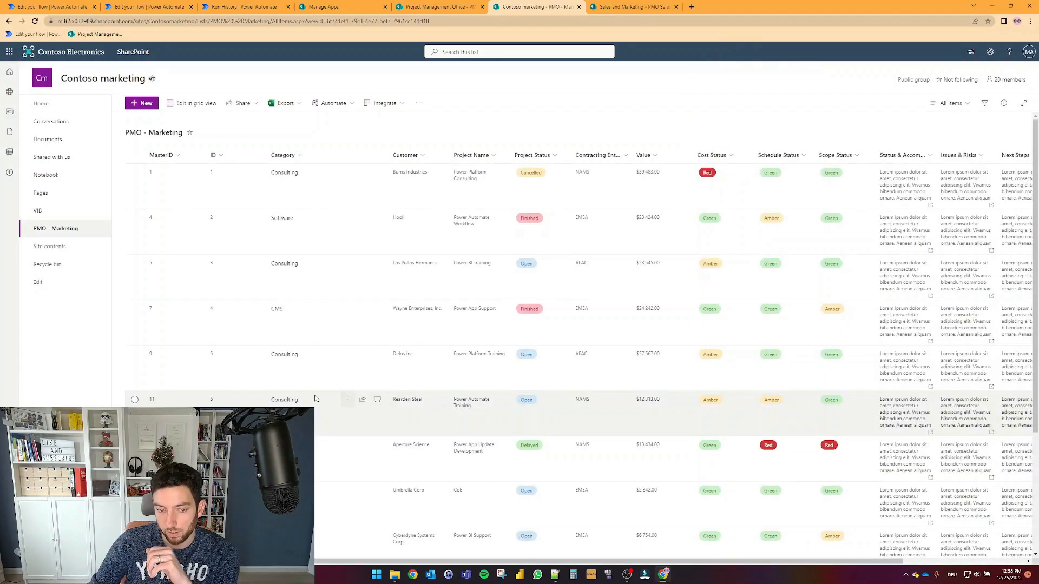
Step: Check the new Test Customer entry in PMO - Marketing and compare that list with PMO and PMO Sales
{"action": "scroll", "coordinate": [288, 382], "scroll_direction": "down", "scroll_amount": 3}
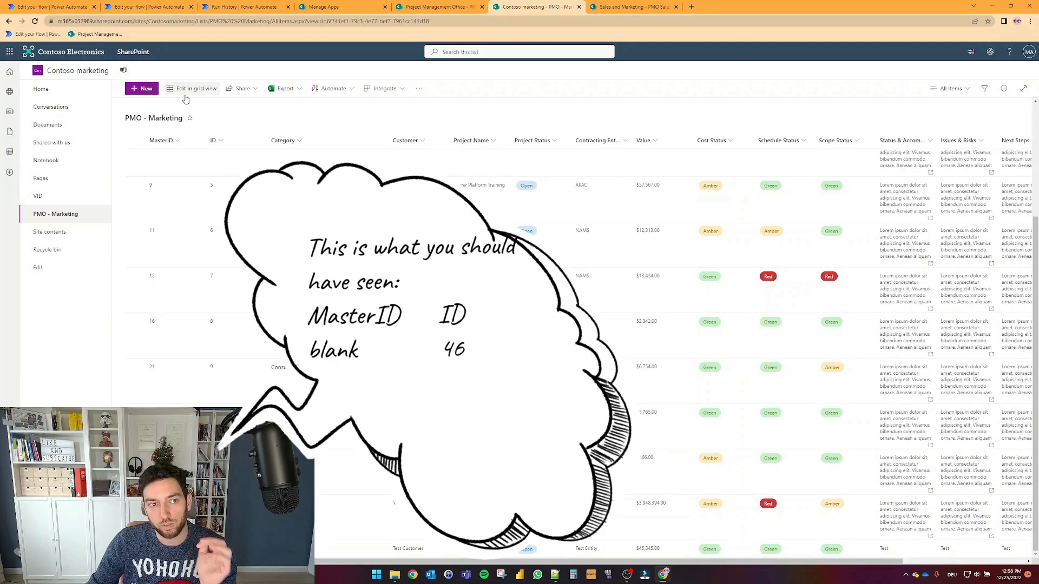
{"action": "scroll", "coordinate": [235, 113], "scroll_direction": "up", "scroll_amount": 4}
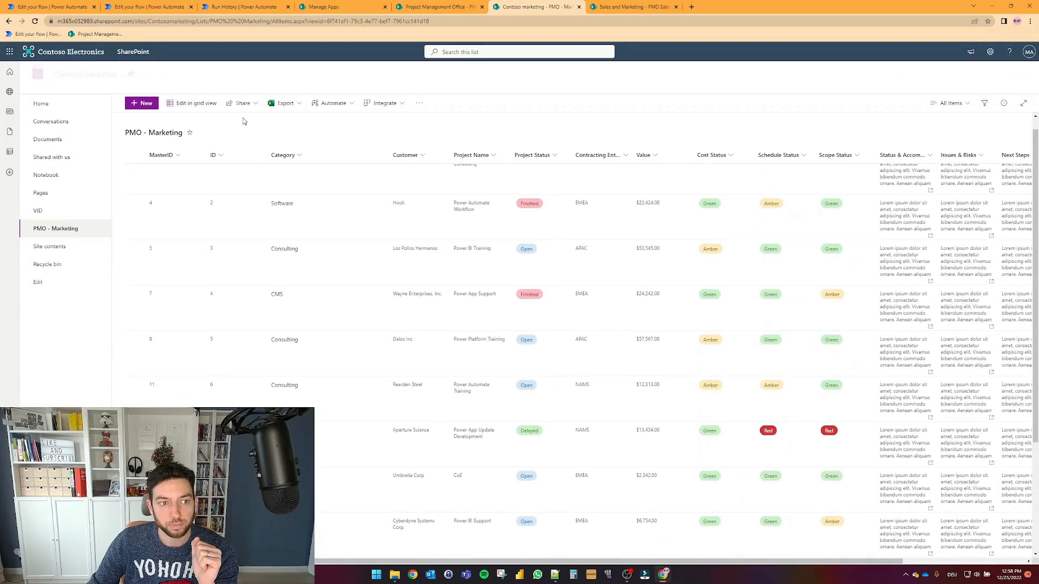
{"action": "left_click", "coordinate": [444, 6]}
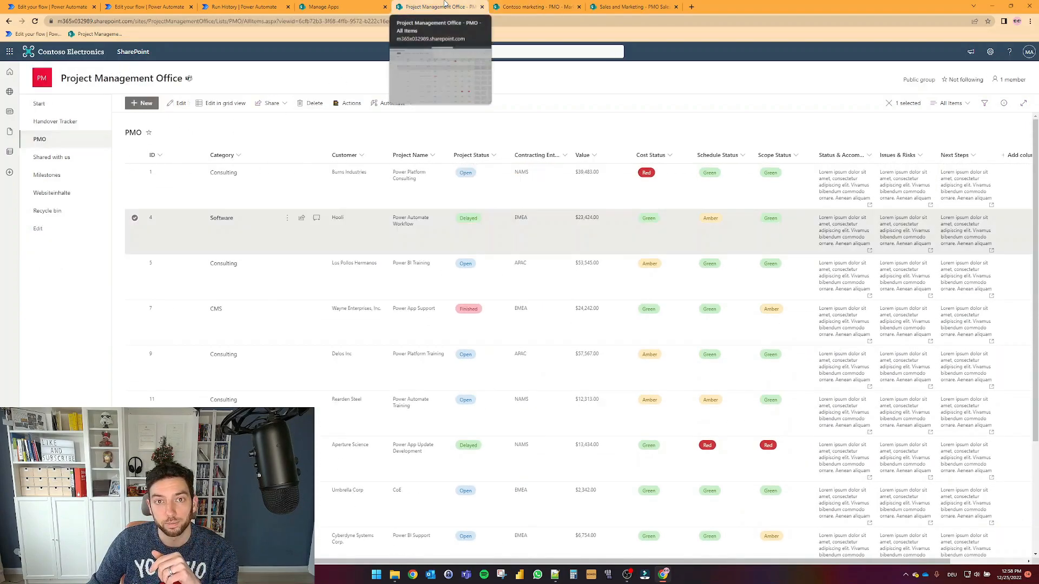
{"action": "left_click", "coordinate": [633, 7]}
{"action": "left_click", "coordinate": [445, 5]}
{"action": "left_click", "coordinate": [628, 5]}
{"action": "left_click", "coordinate": [529, 4]}
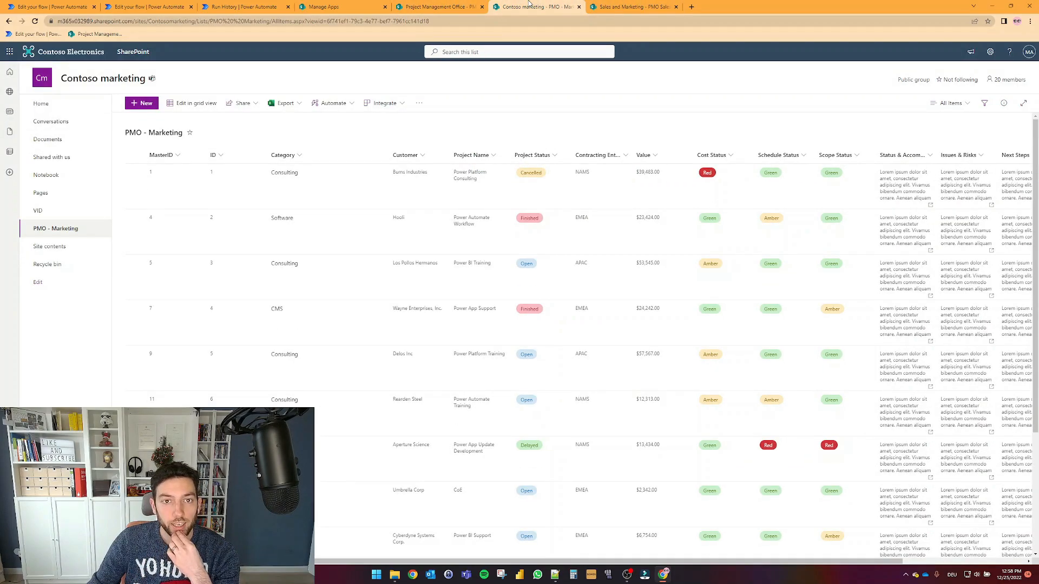
{"action": "left_click", "coordinate": [445, 6]}
{"action": "left_click", "coordinate": [530, 6]}
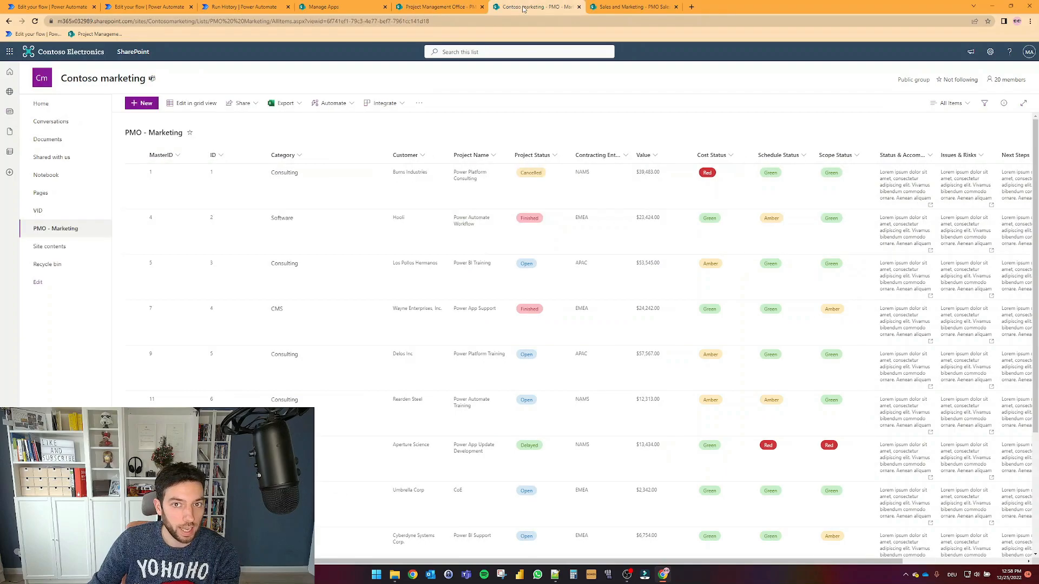
{"action": "scroll", "coordinate": [433, 460], "scroll_direction": "down", "scroll_amount": 5}
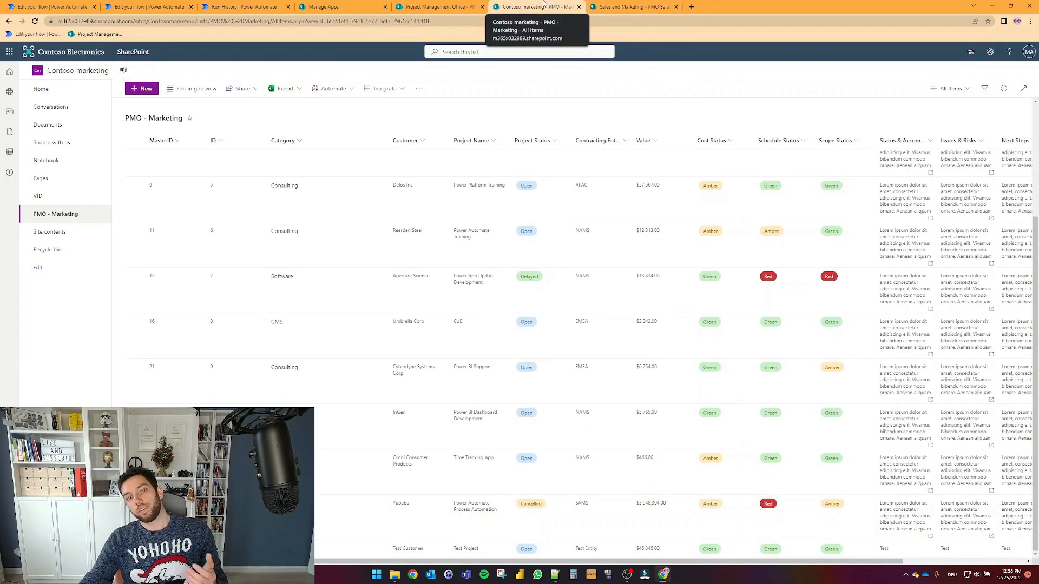
Step: Switch to the Power Automate flow to review its Create item and Update item branches, and return to the PMO - Marketing list
{"action": "left_click", "coordinate": [177, 7]}
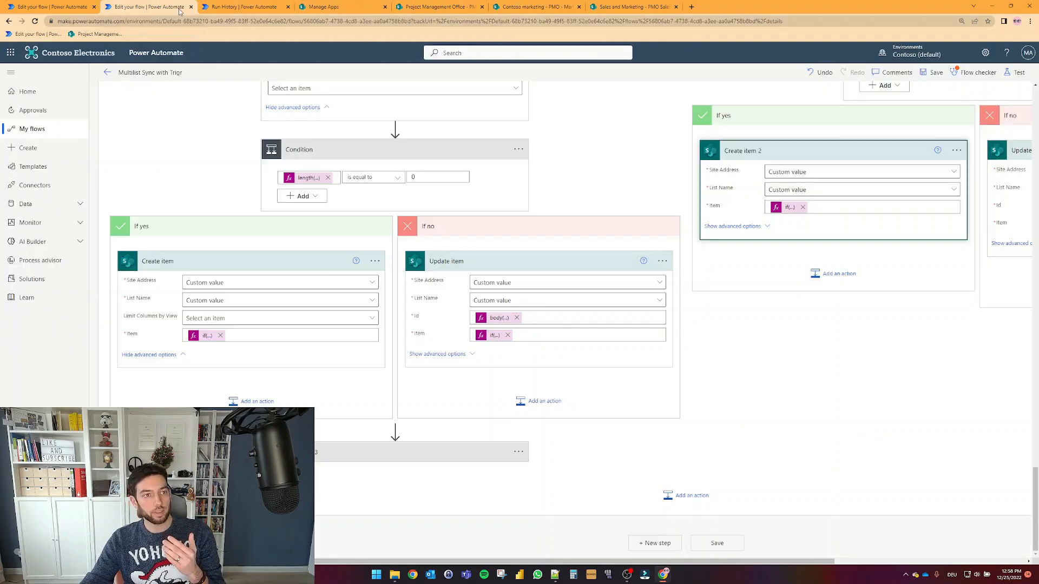
{"action": "left_click", "coordinate": [529, 4]}
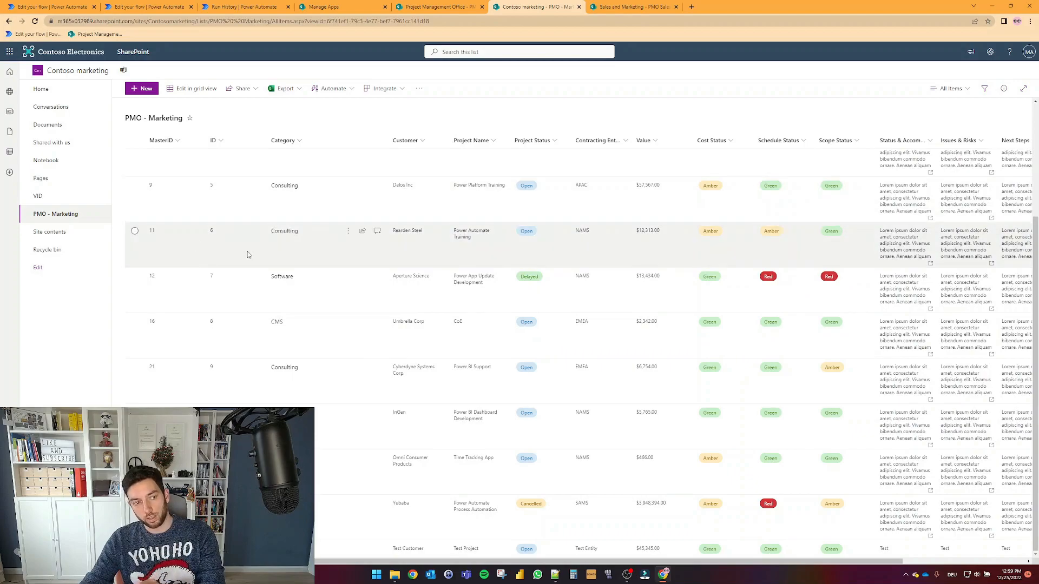
{"action": "left_click", "coordinate": [172, 6]}
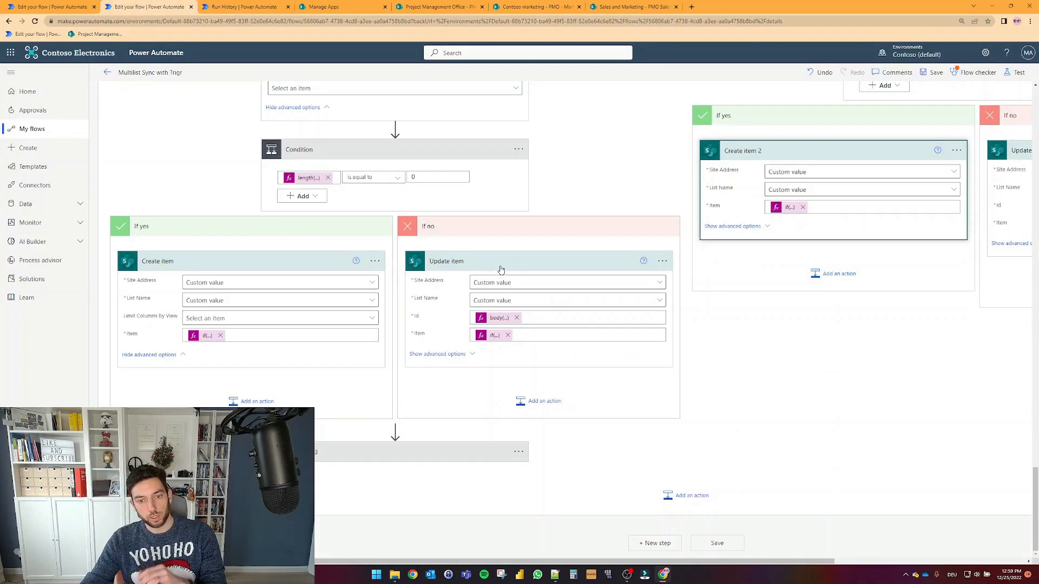
{"action": "left_click", "coordinate": [533, 6]}
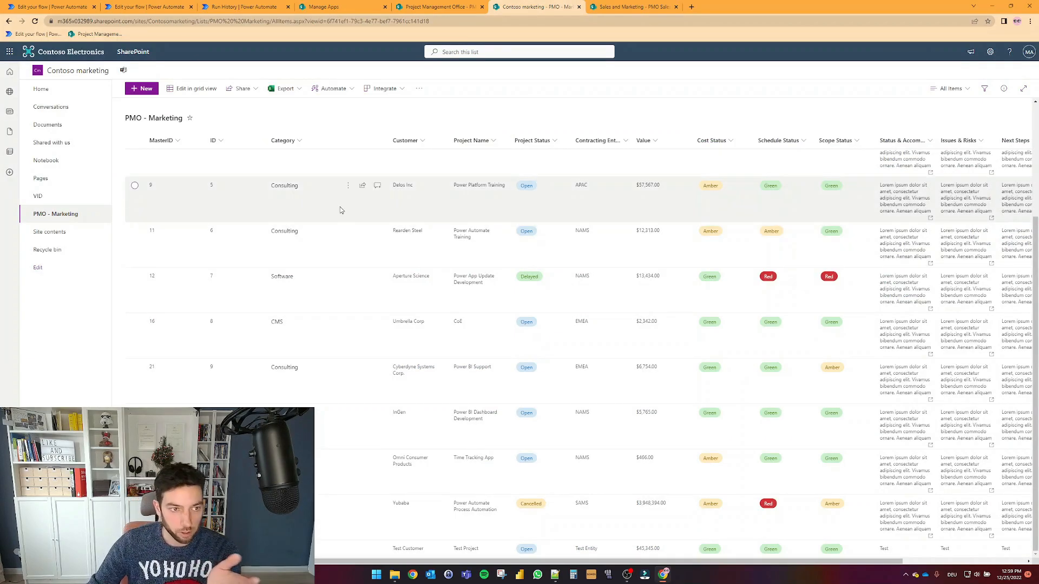
Step: Look through the last rows of PMO, PMO Sales and PMO - Marketing for the Test Project item
{"action": "scroll", "coordinate": [429, 171], "scroll_direction": "up", "scroll_amount": 3}
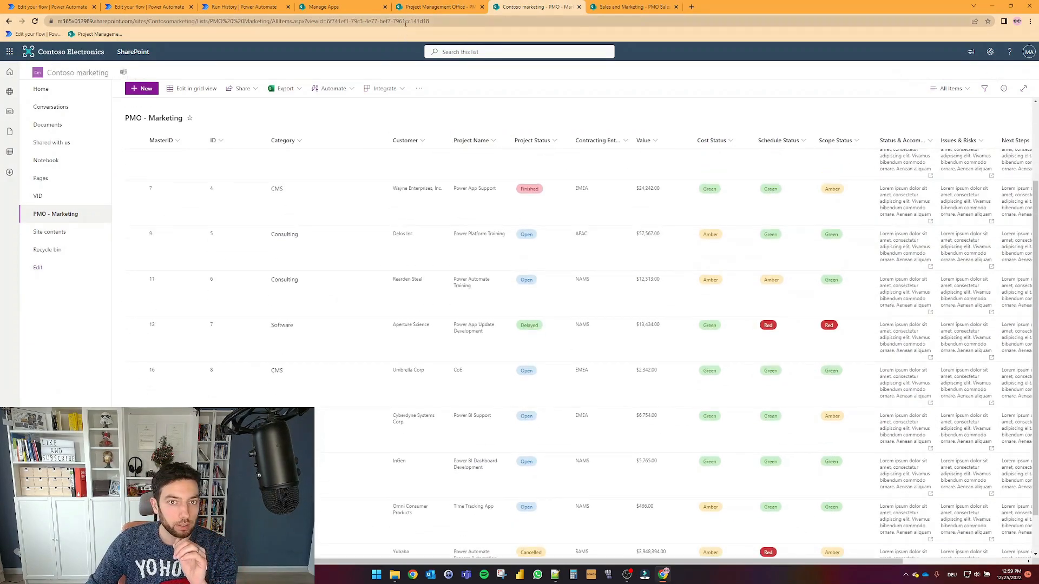
{"action": "left_click", "coordinate": [457, 6]}
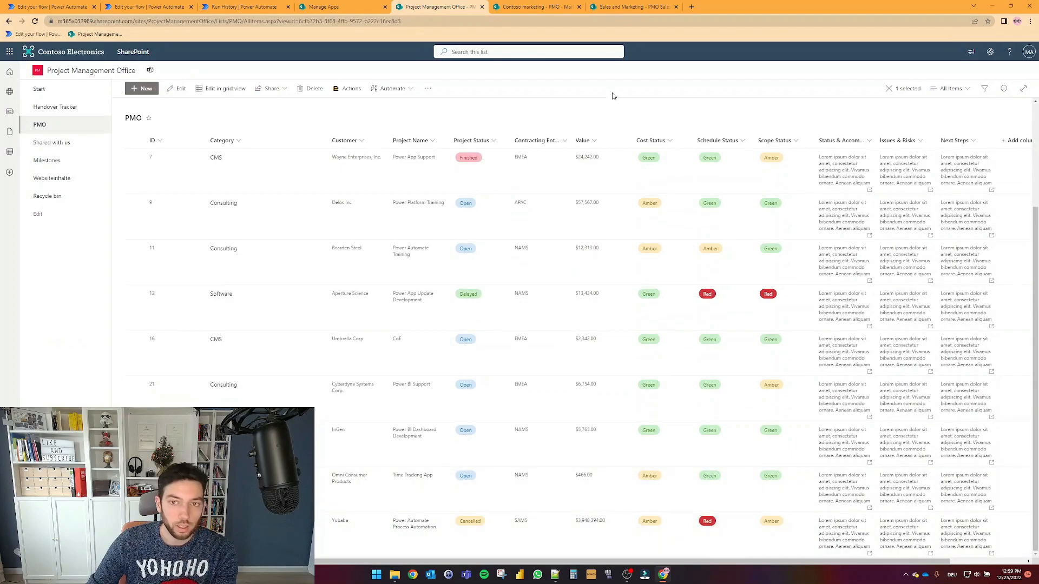
{"action": "left_click", "coordinate": [634, 6]}
{"action": "scroll", "coordinate": [205, 366], "scroll_direction": "down", "scroll_amount": 3}
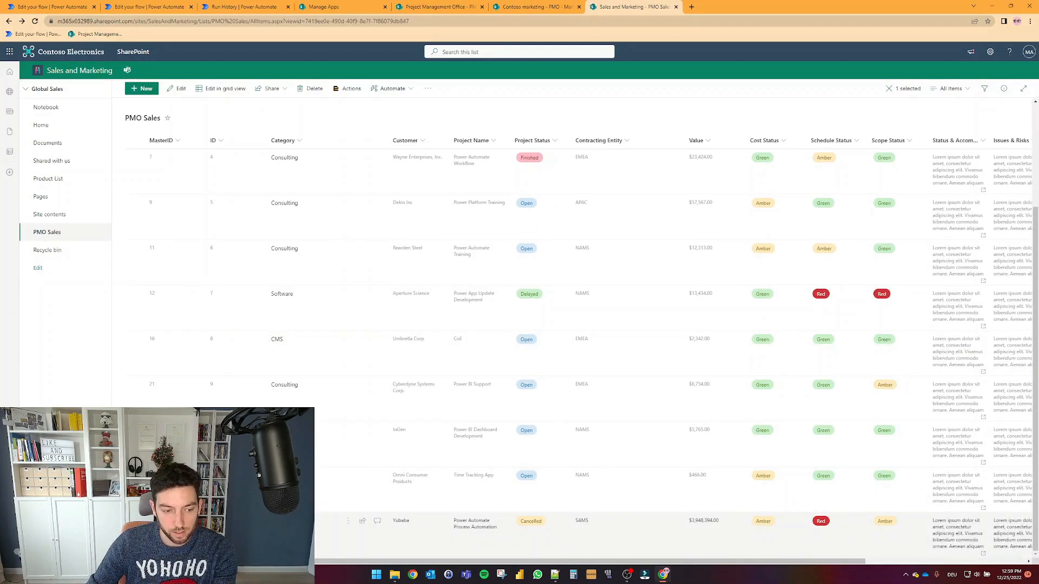
{"action": "left_click", "coordinate": [438, 7]}
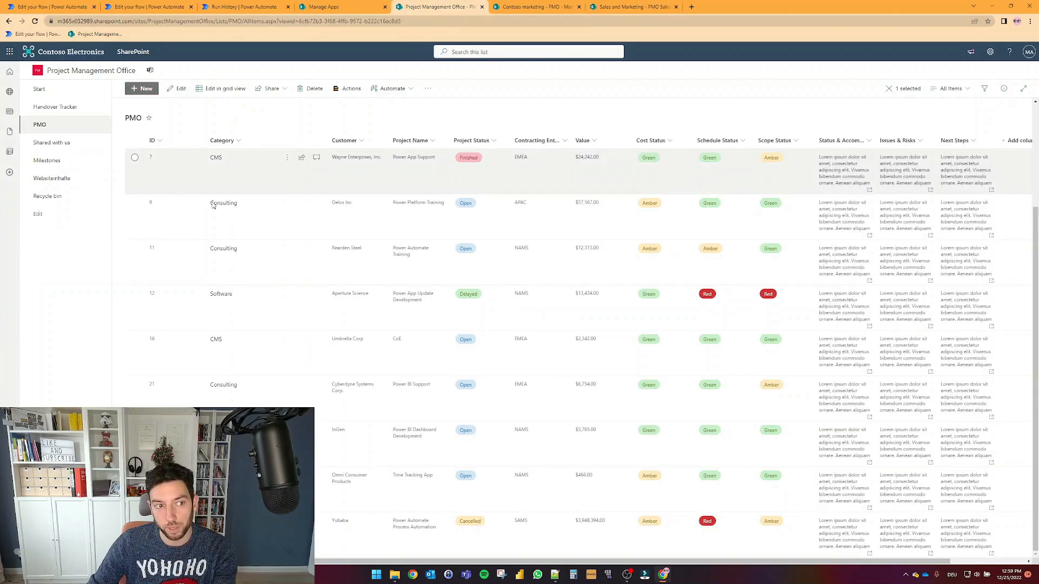
{"action": "left_click", "coordinate": [536, 6]}
{"action": "scroll", "coordinate": [541, 378], "scroll_direction": "down", "scroll_amount": 2}
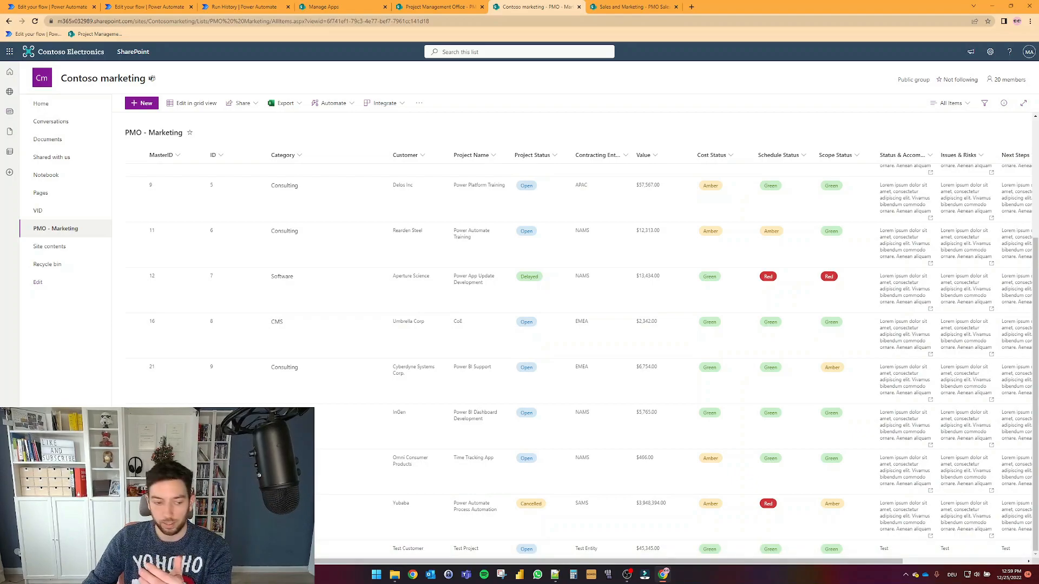
Step: Select the Test Customer item in PMO - Marketing and compare it against the PMO list
{"action": "left_click", "coordinate": [135, 549]}
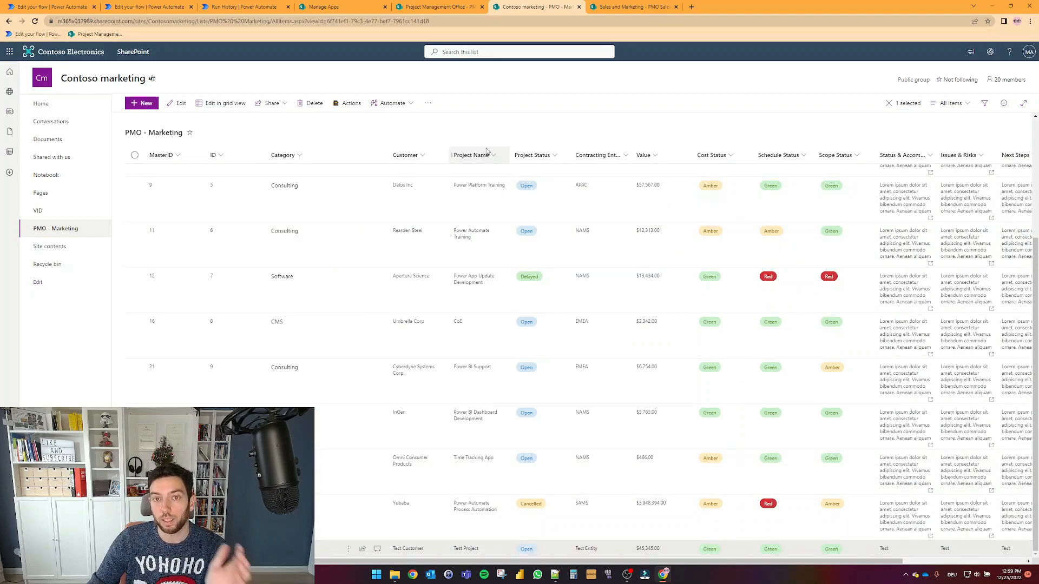
{"action": "left_click", "coordinate": [443, 7]}
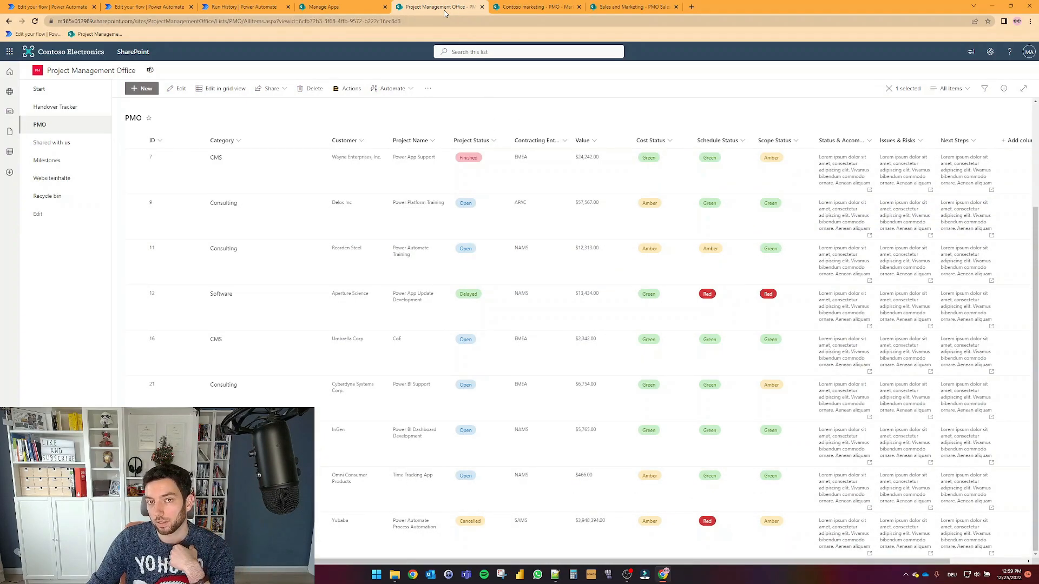
{"action": "left_click", "coordinate": [536, 7]}
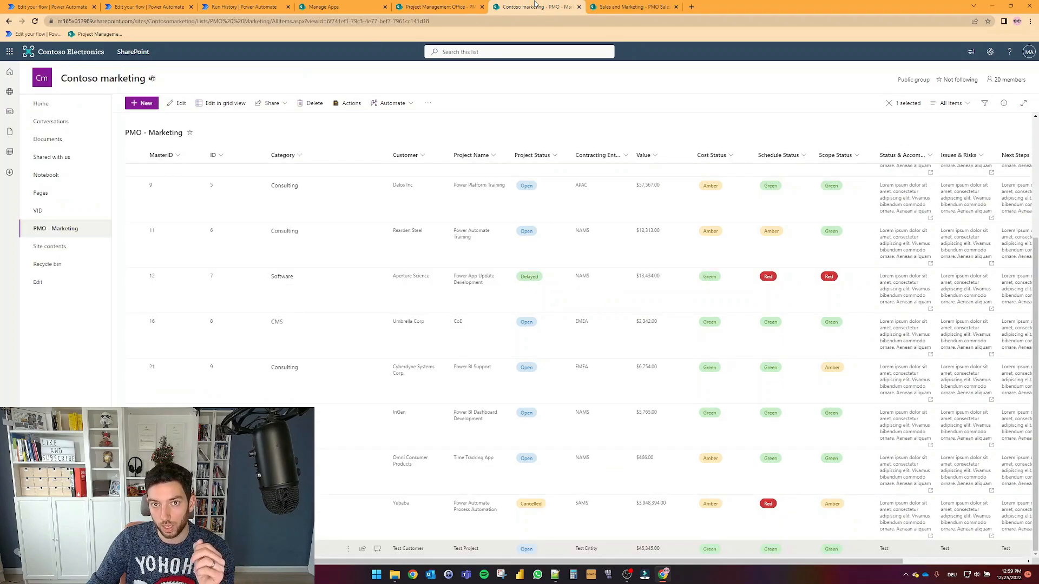
Step: Compare the last rows of the PMO Sales, PMO and PMO - Marketing lists for the Test Customer item
{"action": "left_click", "coordinate": [628, 6]}
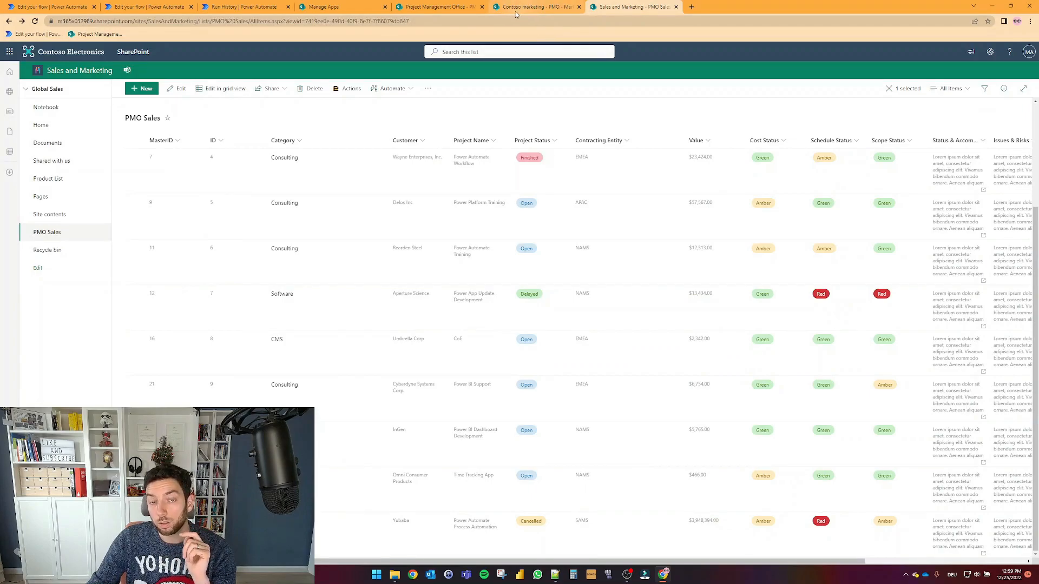
{"action": "left_click", "coordinate": [454, 11]}
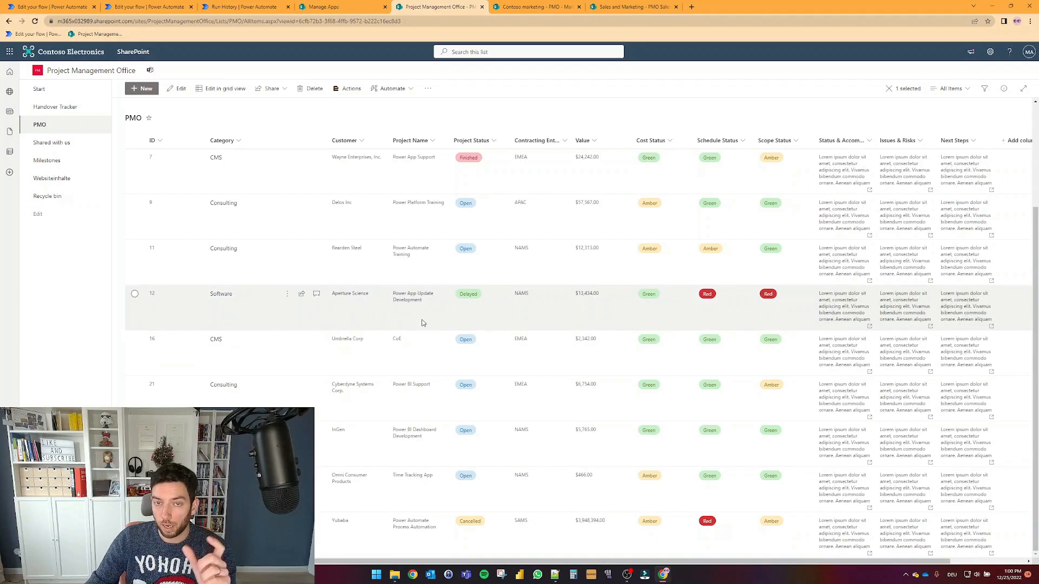
{"action": "left_click", "coordinate": [536, 6]}
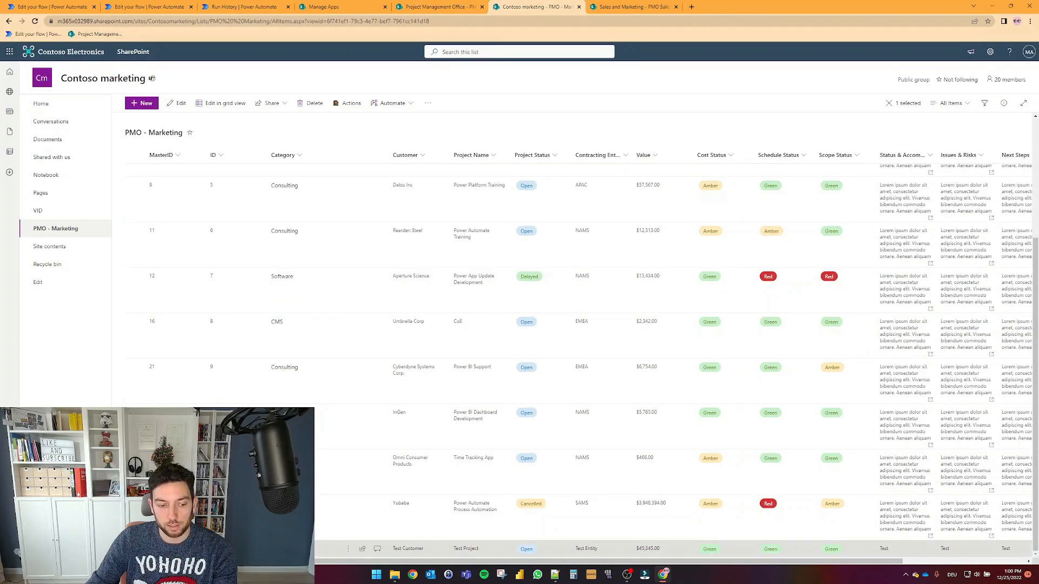
{"action": "left_click", "coordinate": [630, 7]}
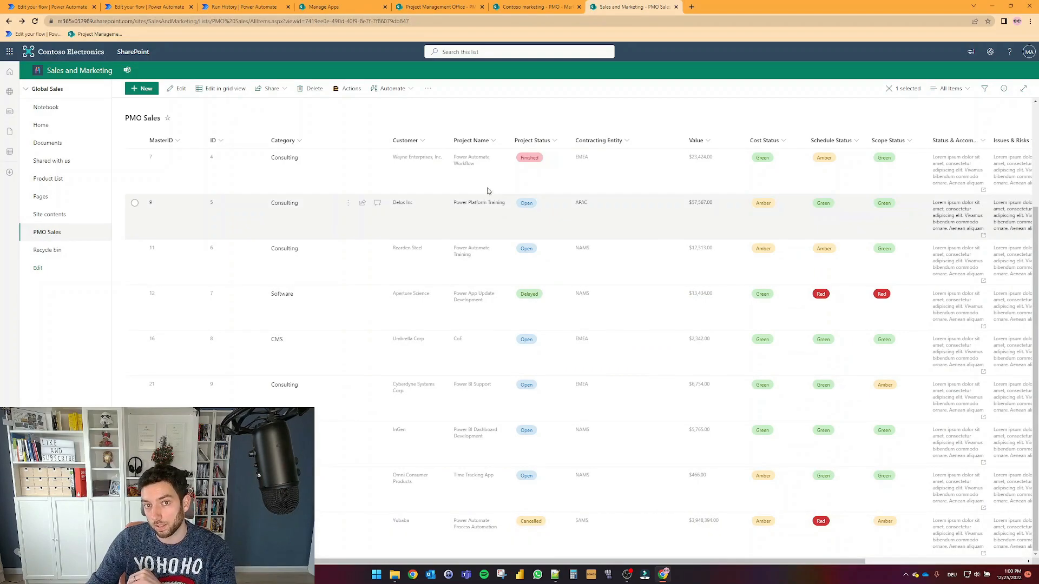
Step: Switch to the Power Automate flow, expand Condition 3, and check its rules against the PMO and PMO - Marketing lists
{"action": "left_click", "coordinate": [146, 8]}
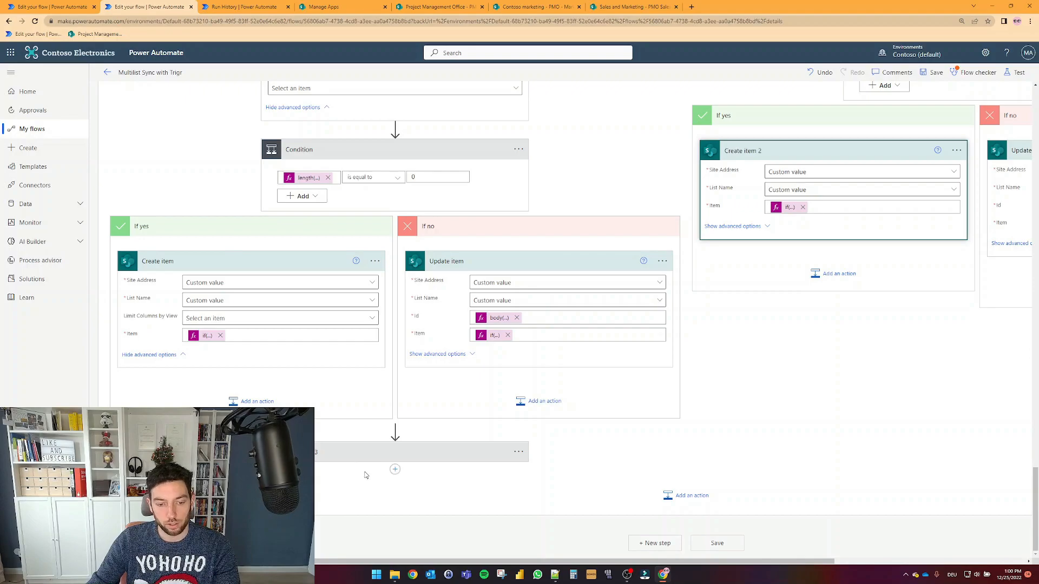
{"action": "left_click", "coordinate": [373, 452]}
{"action": "scroll", "coordinate": [552, 393], "scroll_direction": "down", "scroll_amount": 3}
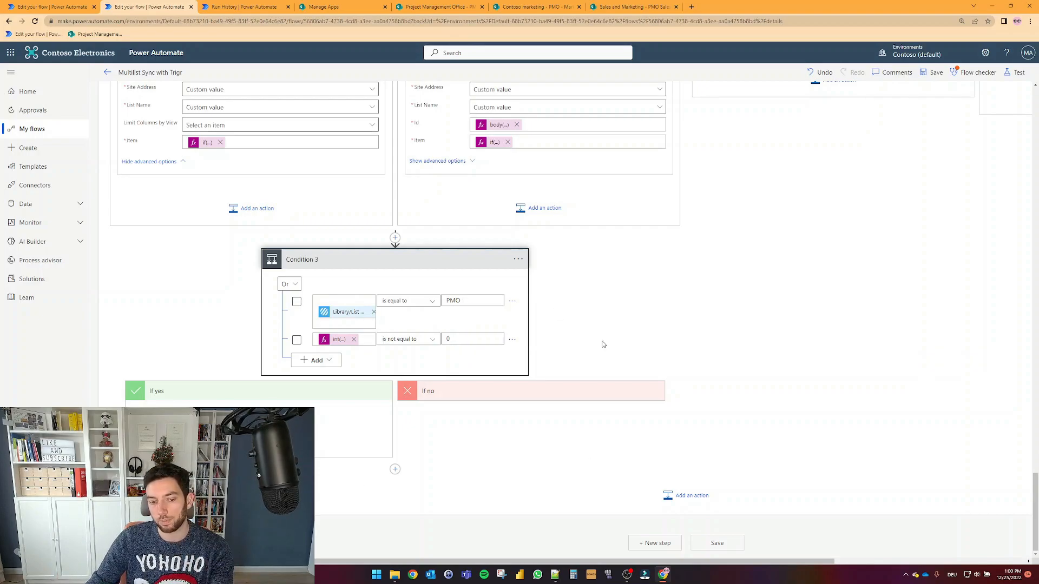
{"action": "left_click", "coordinate": [446, 12]}
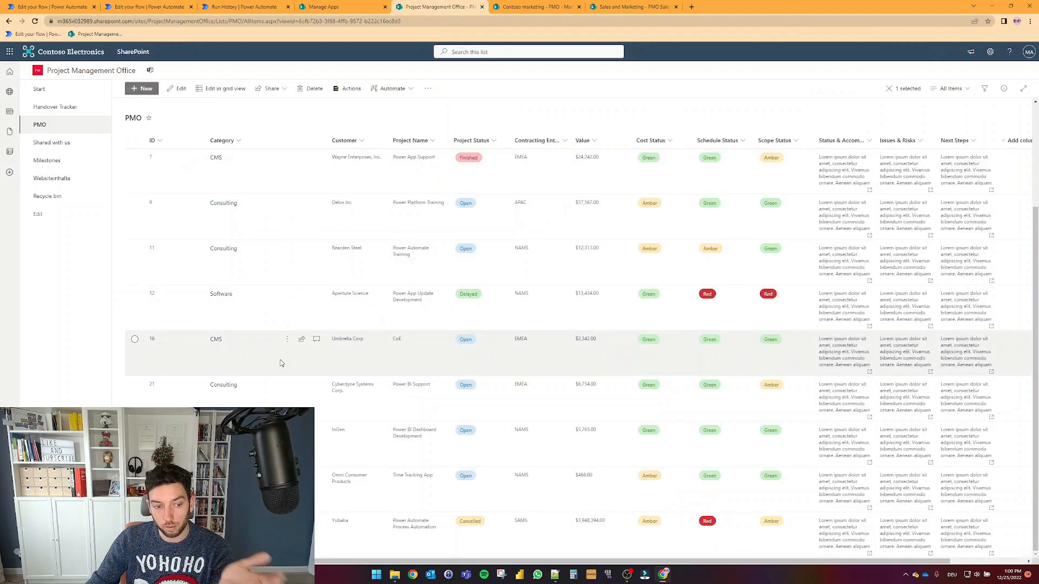
{"action": "left_click", "coordinate": [539, 7]}
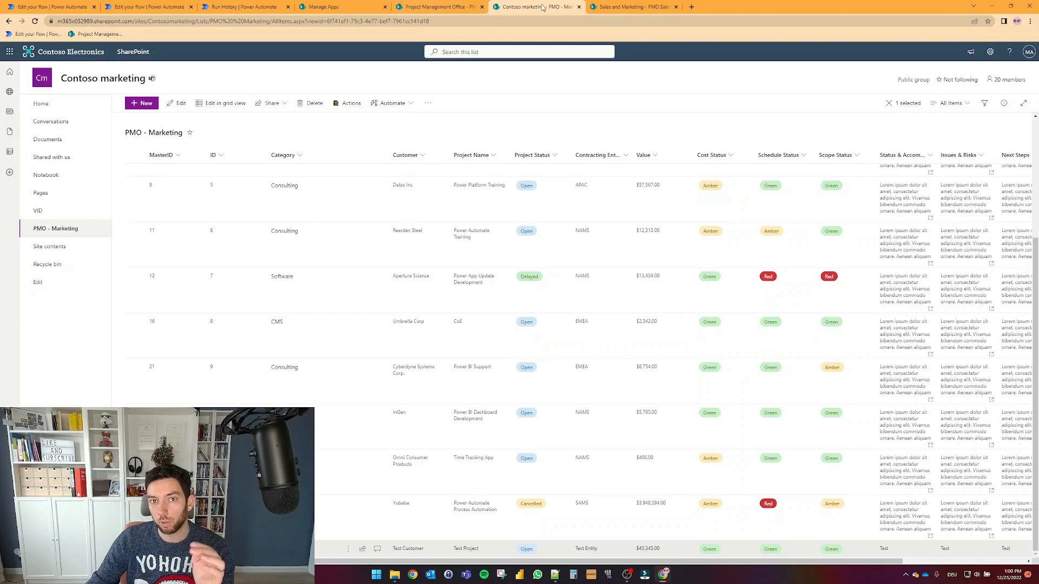
{"action": "left_click", "coordinate": [177, 9]}
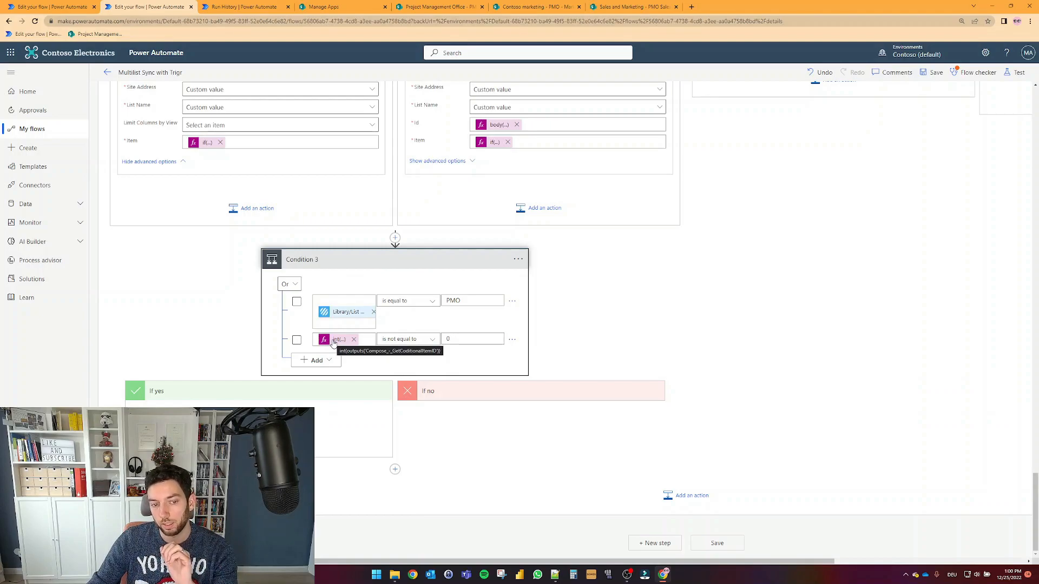
Step: Review the Get items and Compose - GetCoditionalItemID actions used by Condition 3, and find the condition's If no branch
{"action": "scroll", "coordinate": [632, 340], "scroll_direction": "up", "scroll_amount": 15}
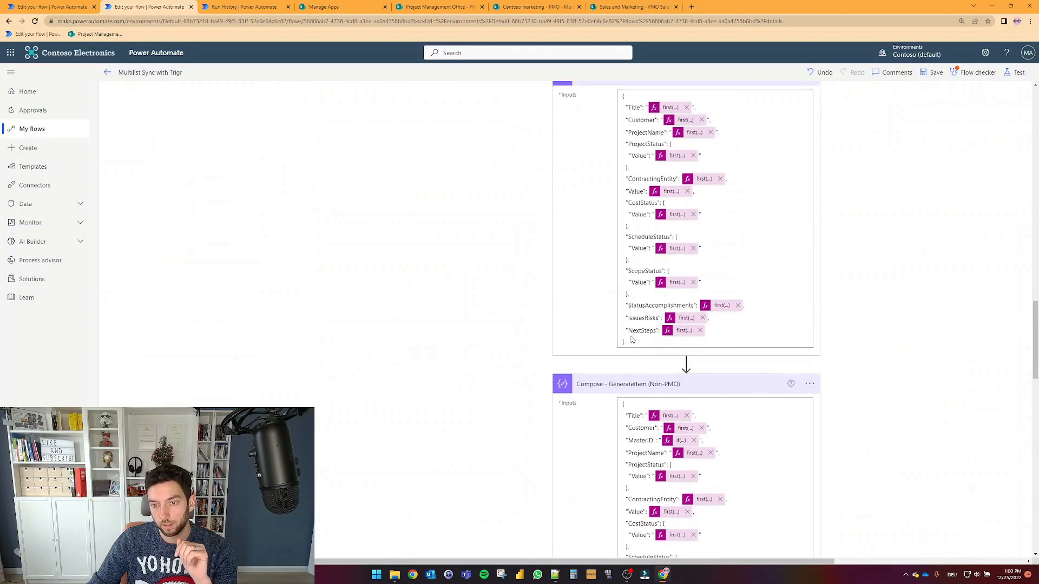
{"action": "scroll", "coordinate": [631, 340], "scroll_direction": "up", "scroll_amount": 6}
{"action": "scroll", "coordinate": [649, 335], "scroll_direction": "down", "scroll_amount": 7}
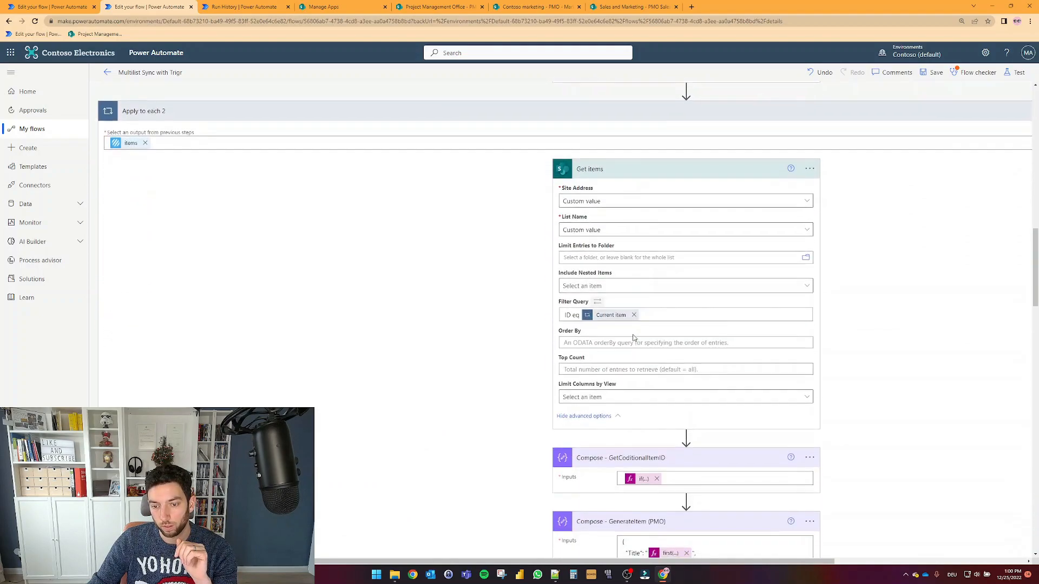
{"action": "scroll", "coordinate": [671, 330], "scroll_direction": "down", "scroll_amount": 14}
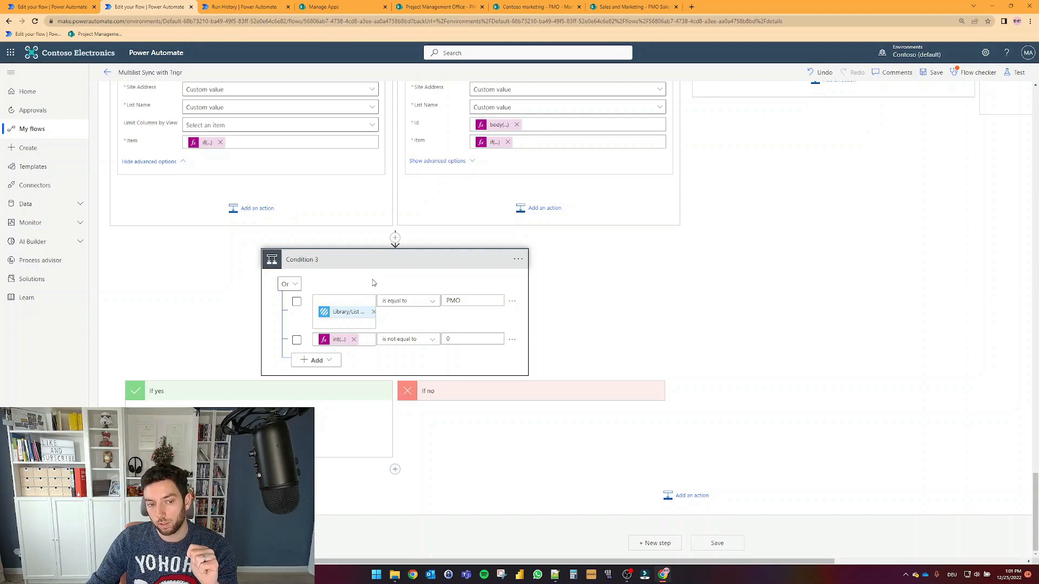
{"action": "scroll", "coordinate": [601, 335], "scroll_direction": "up", "scroll_amount": 15}
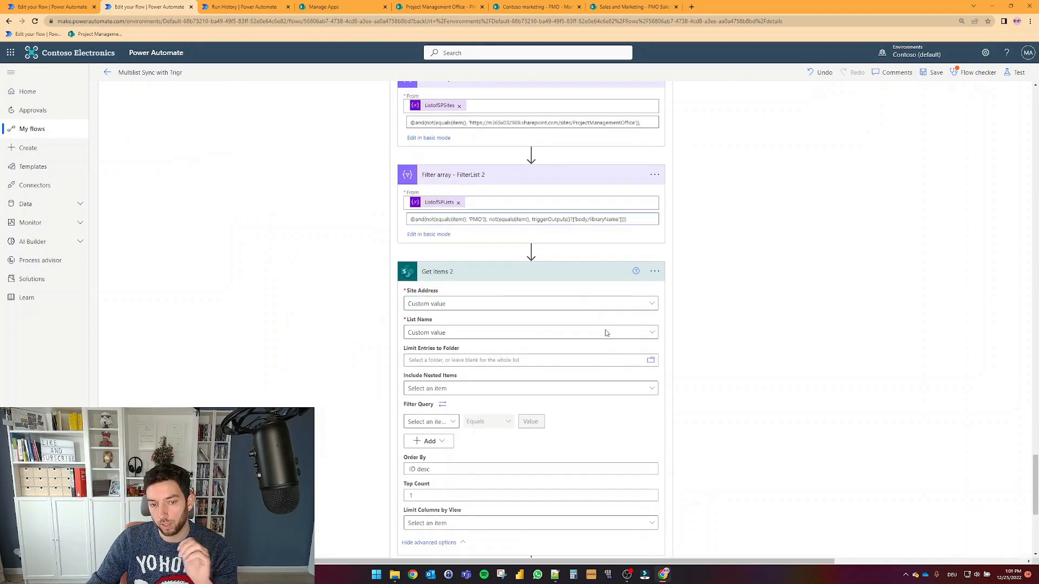
{"action": "scroll", "coordinate": [606, 333], "scroll_direction": "up", "scroll_amount": 8}
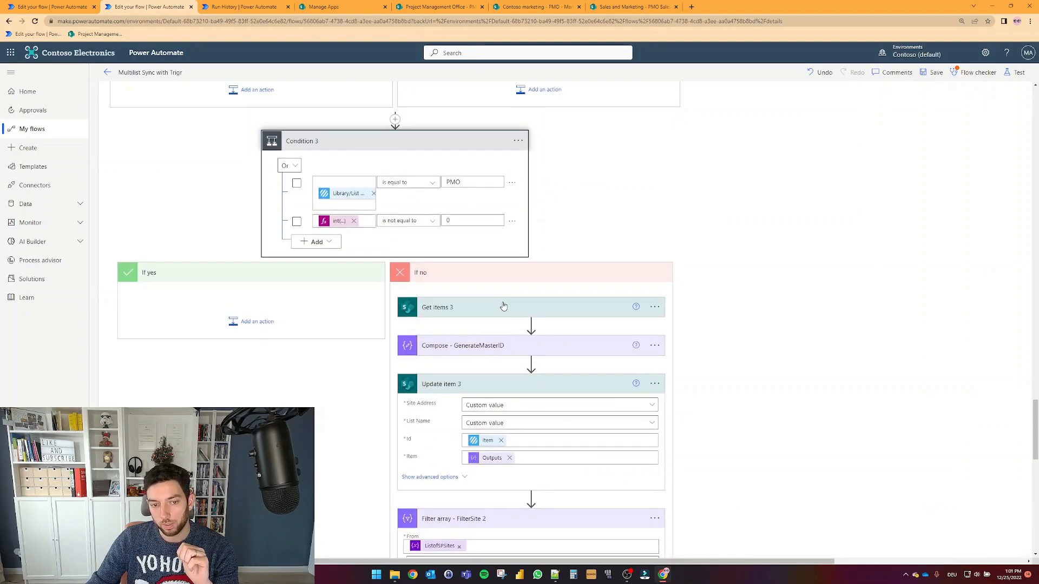
Step: Expand Get items 3 with its advanced options and examine its Order By and Top Count settings
{"action": "left_click", "coordinate": [504, 306]}
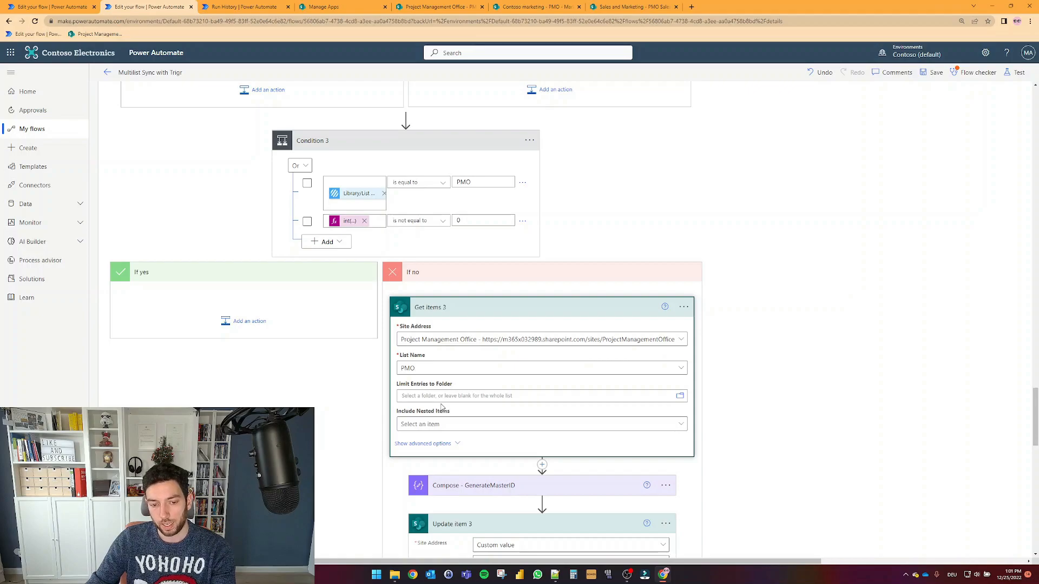
{"action": "left_click", "coordinate": [433, 444]}
{"action": "scroll", "coordinate": [441, 419], "scroll_direction": "down", "scroll_amount": 2}
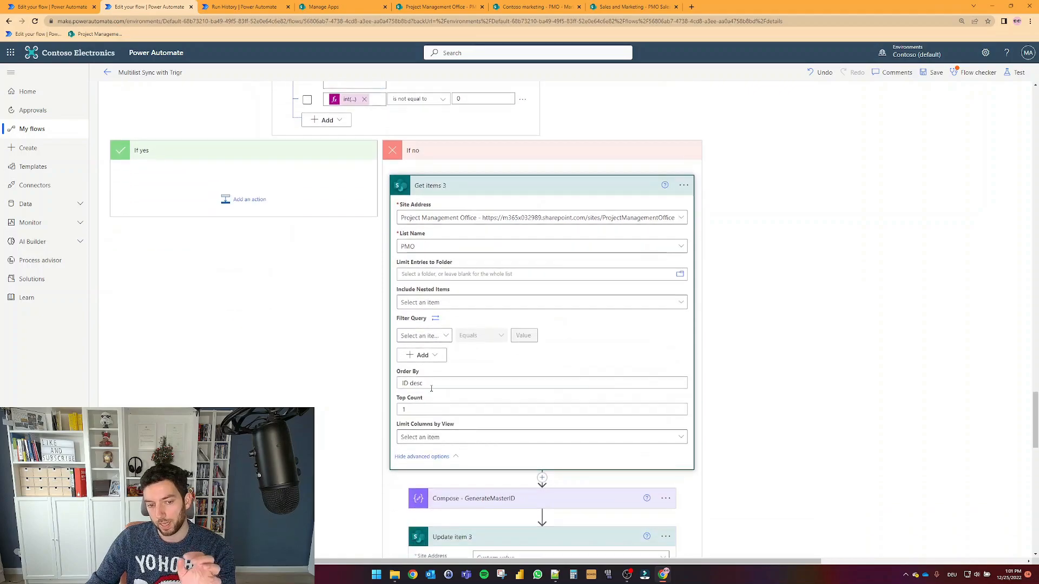
{"action": "left_click_drag", "start_coordinate": [431, 386], "coordinate": [401, 385]}
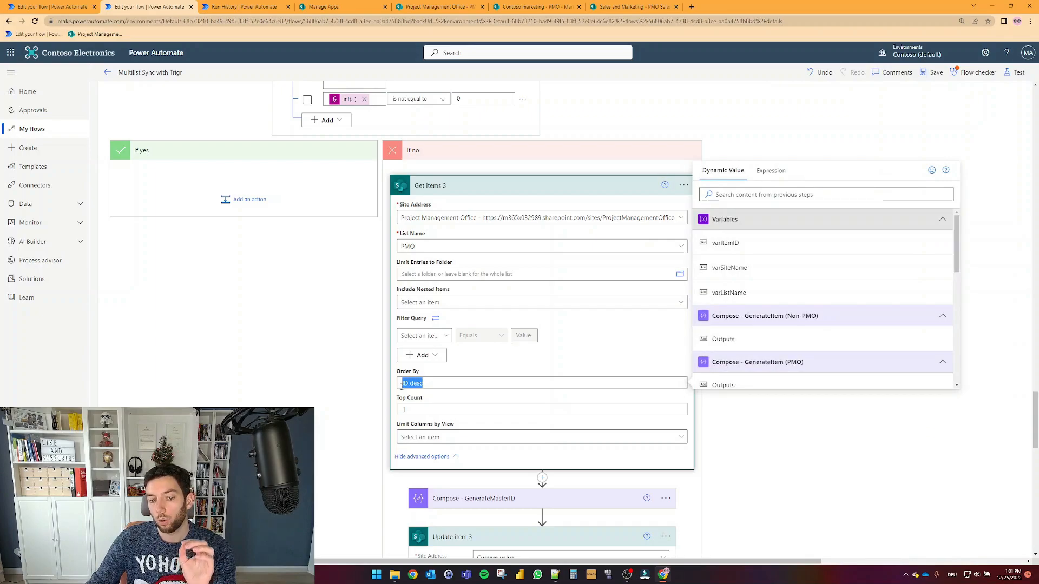
{"action": "left_click", "coordinate": [443, 384]}
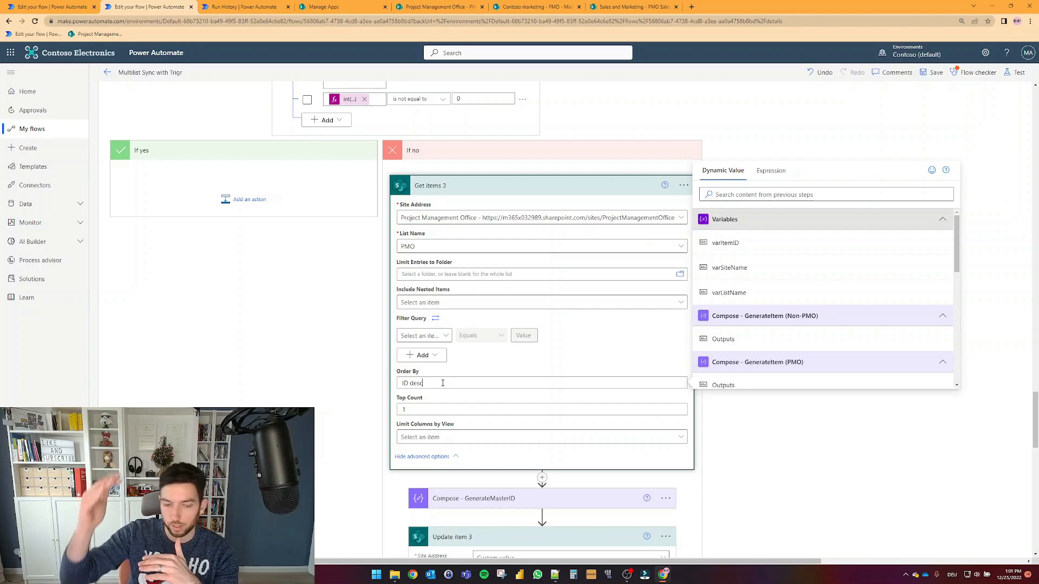
{"action": "double_click", "coordinate": [409, 410]}
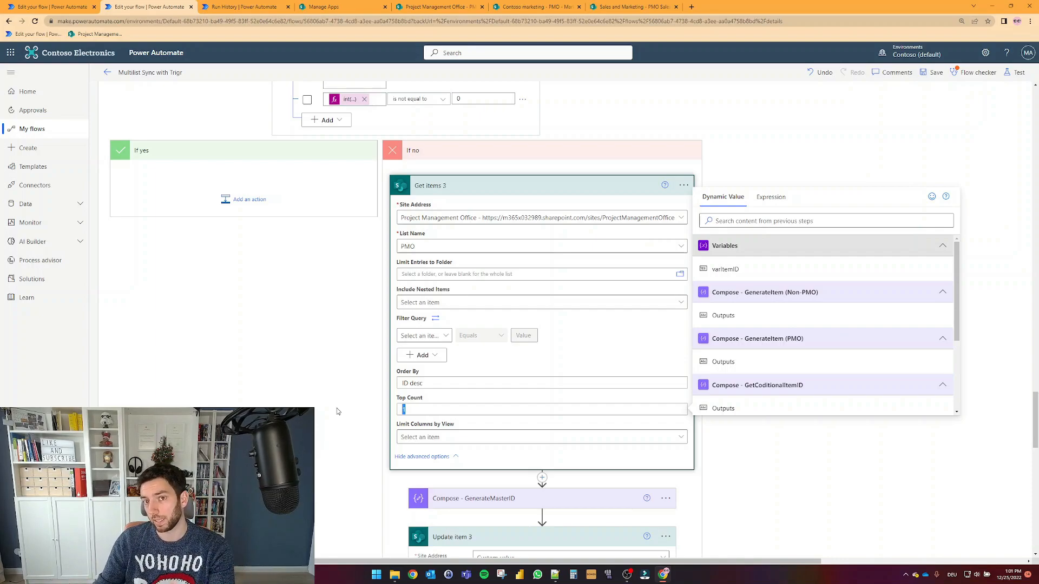
Step: Expand Compose - GenerateMasterID and examine its JSON input and the expression behind the MasterID value
{"action": "scroll", "coordinate": [337, 408], "scroll_direction": "down", "scroll_amount": 3}
{"action": "left_click", "coordinate": [547, 338]}
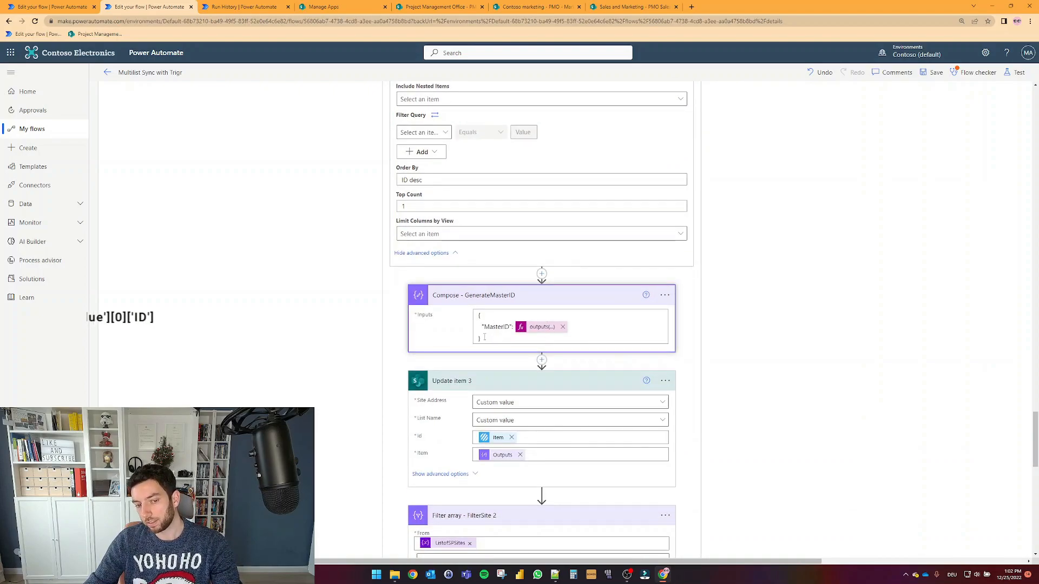
{"action": "left_click_drag", "start_coordinate": [494, 326], "coordinate": [493, 339]}
{"action": "left_click", "coordinate": [484, 338]}
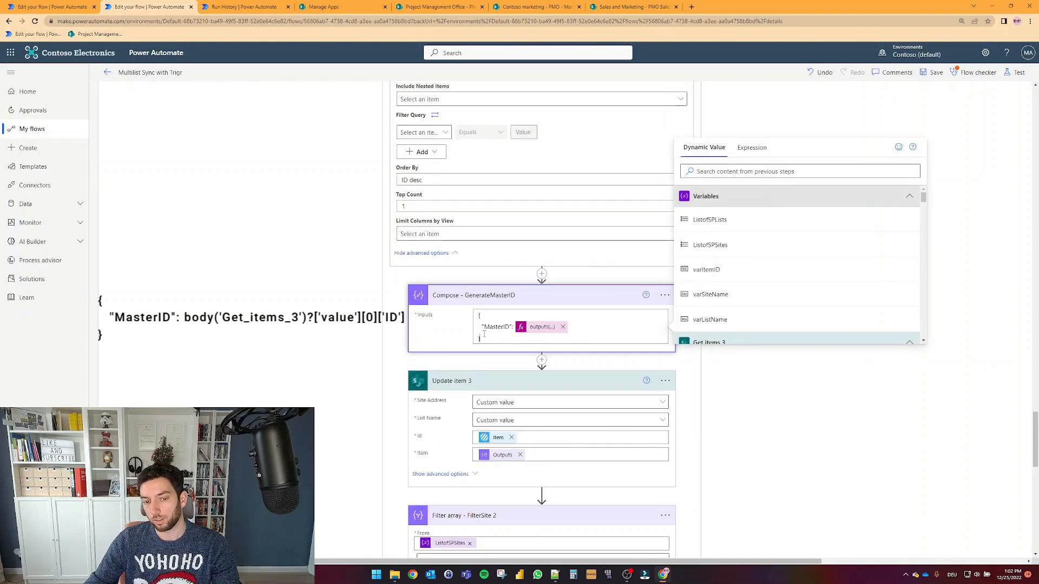
{"action": "key", "text": "ctrl+a"}
{"action": "left_click", "coordinate": [489, 337]}
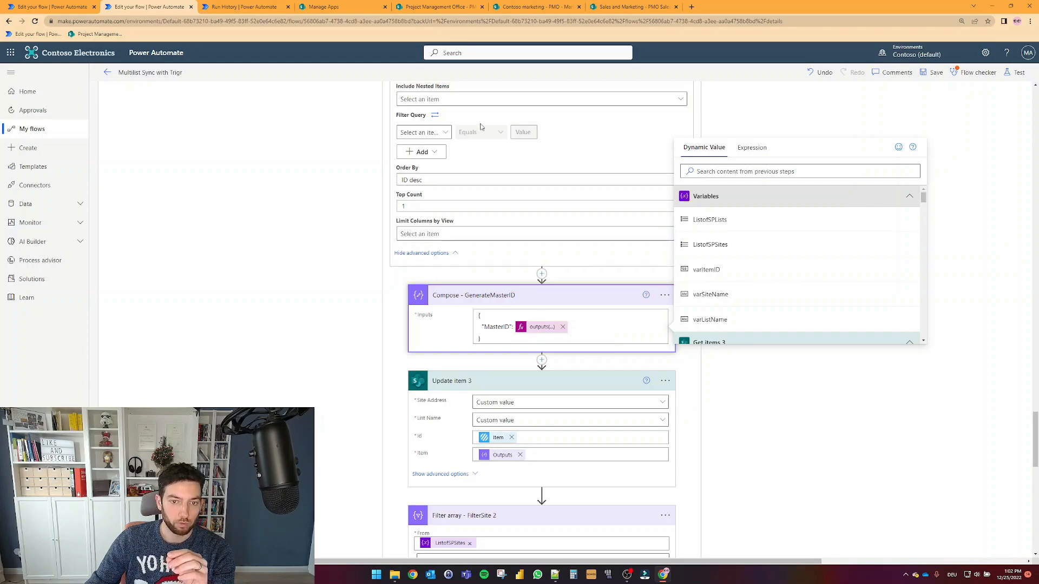
{"action": "left_click", "coordinate": [542, 327]}
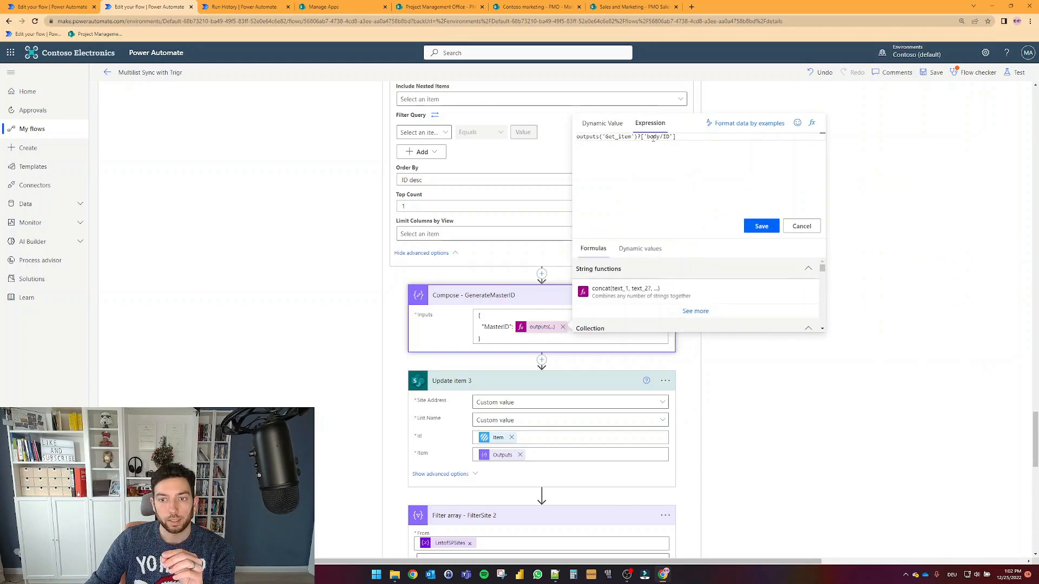
{"action": "double_click", "coordinate": [666, 137]}
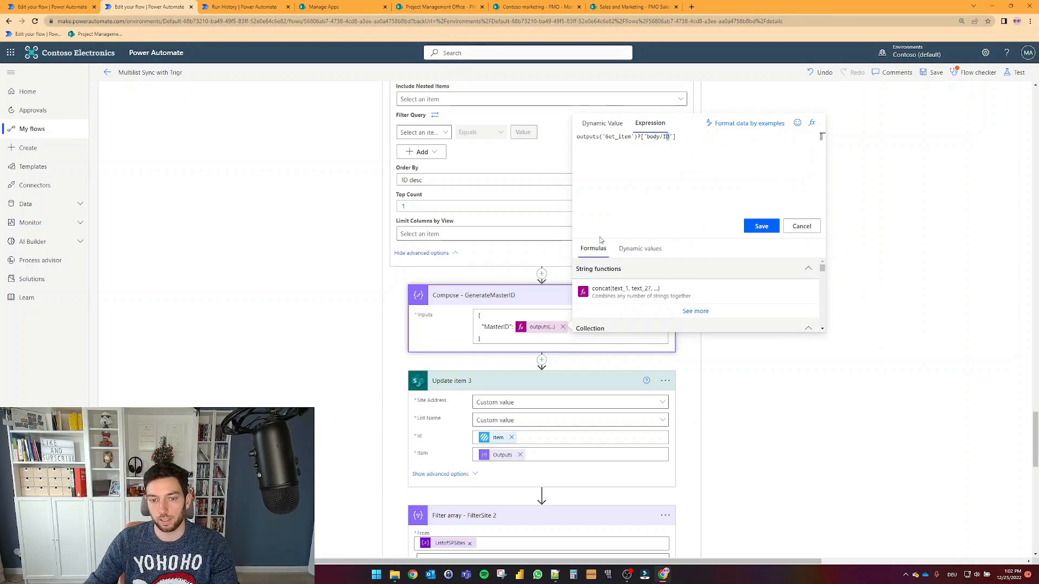
{"action": "left_click", "coordinate": [488, 338]}
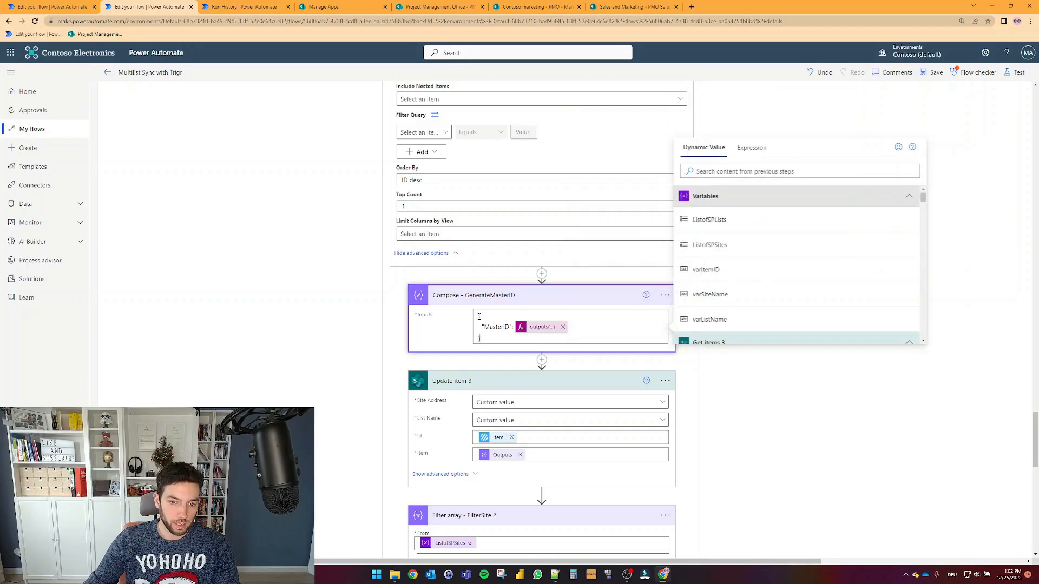
{"action": "key", "text": "ctrl+a"}
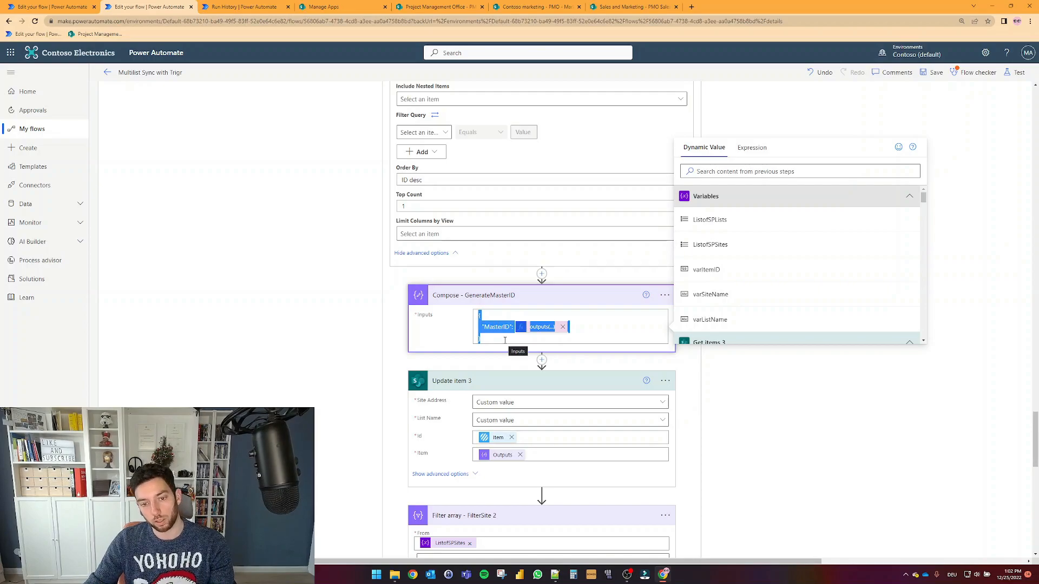
{"action": "left_click", "coordinate": [491, 328]}
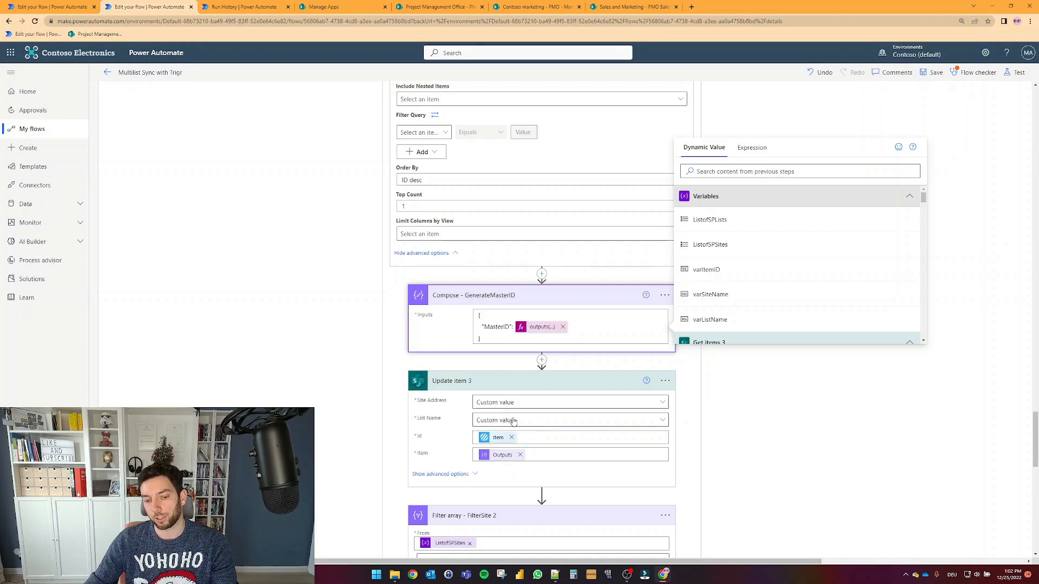
Step: Inspect the custom Site Address, List Name and Id values of Update item 3 without changing them
{"action": "scroll", "coordinate": [513, 423], "scroll_direction": "down", "scroll_amount": 1}
{"action": "left_click", "coordinate": [513, 365]}
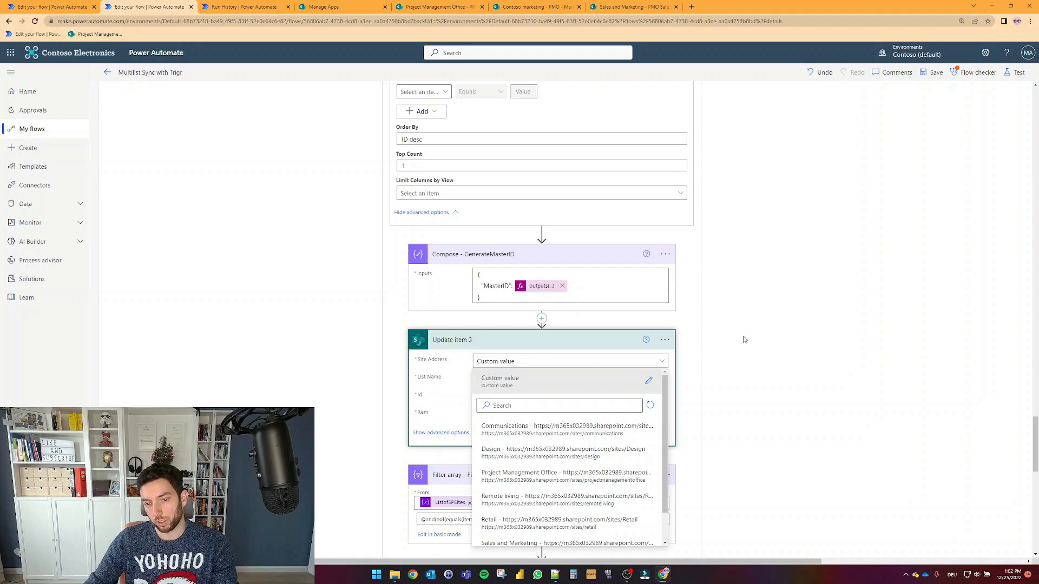
{"action": "left_click", "coordinate": [649, 380]}
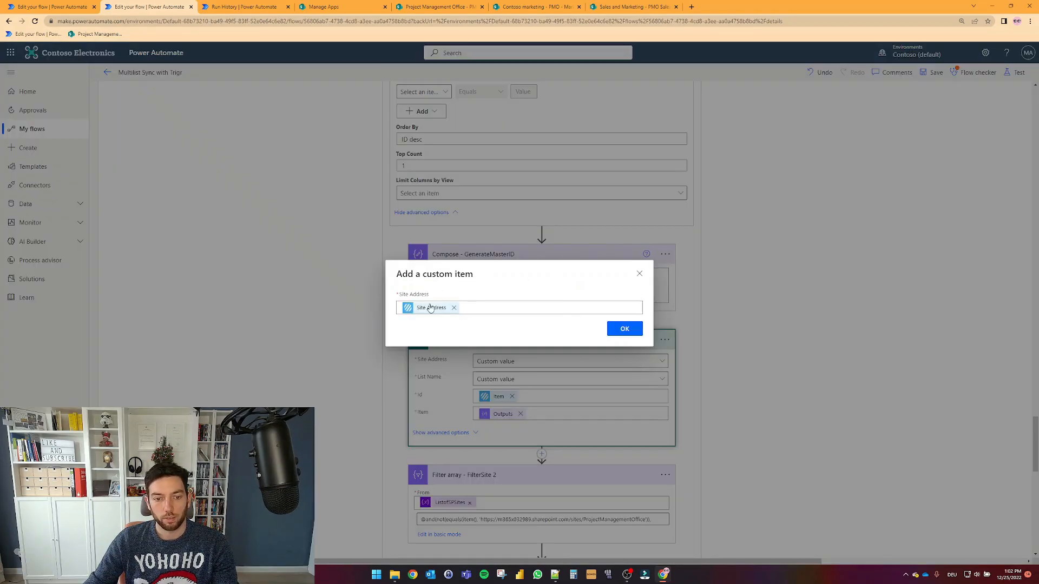
{"action": "mouse_move", "coordinate": [430, 308]}
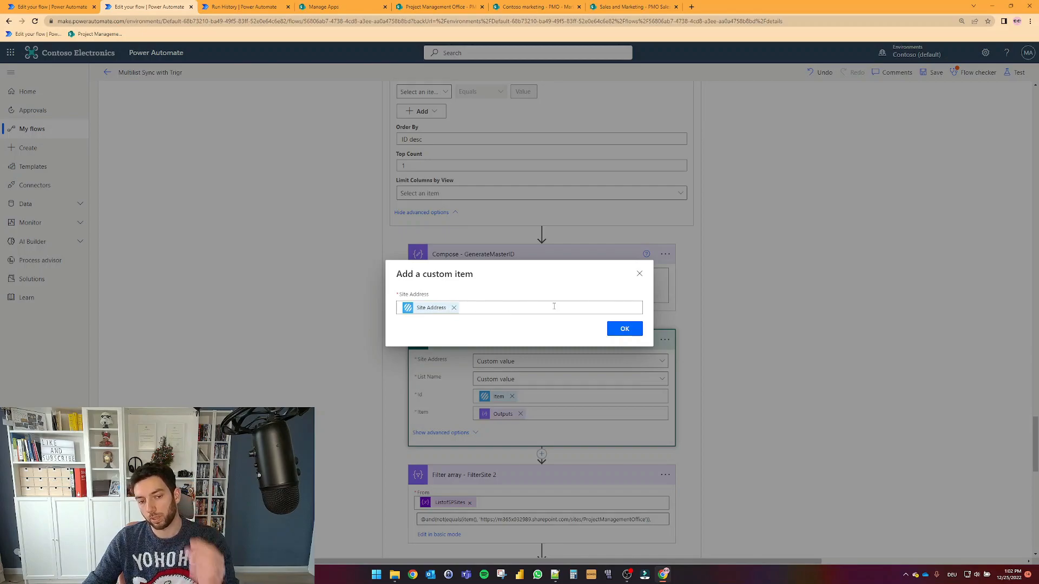
{"action": "left_click", "coordinate": [628, 329]}
{"action": "scroll", "coordinate": [547, 354], "scroll_direction": "down", "scroll_amount": 1}
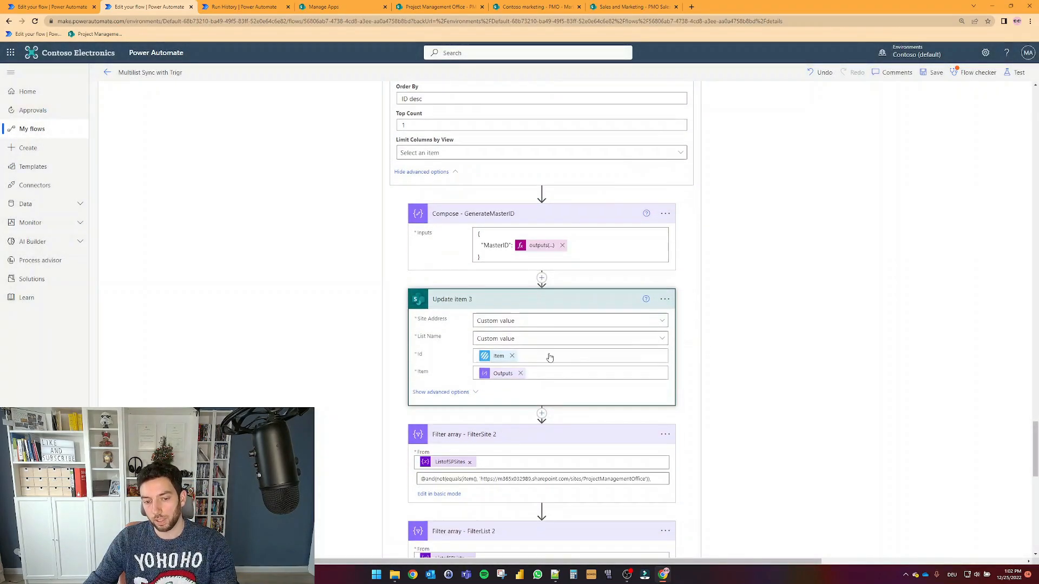
{"action": "left_click", "coordinate": [493, 339]}
{"action": "left_click", "coordinate": [732, 308]}
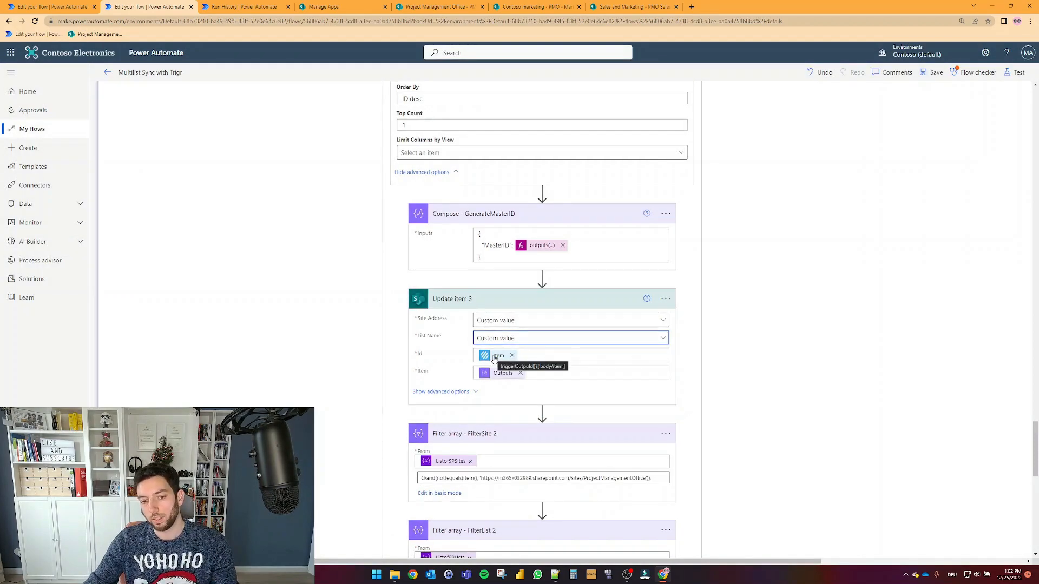
Step: Switch to the PMO - Marketing list and look through its MasterID values down to the Test Customer item
{"action": "left_click", "coordinate": [550, 8]}
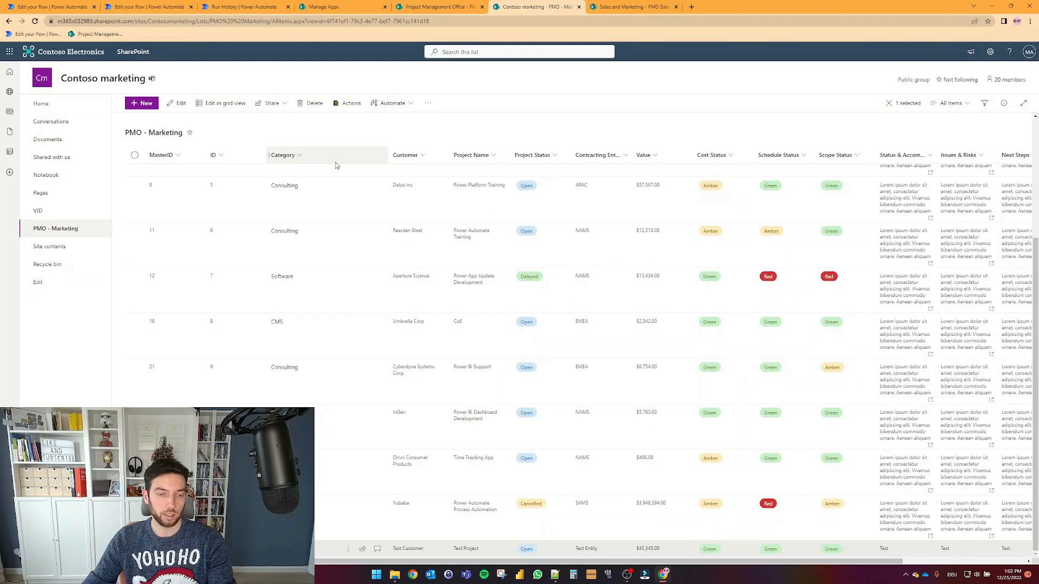
{"action": "scroll", "coordinate": [335, 165], "scroll_direction": "up", "scroll_amount": 3}
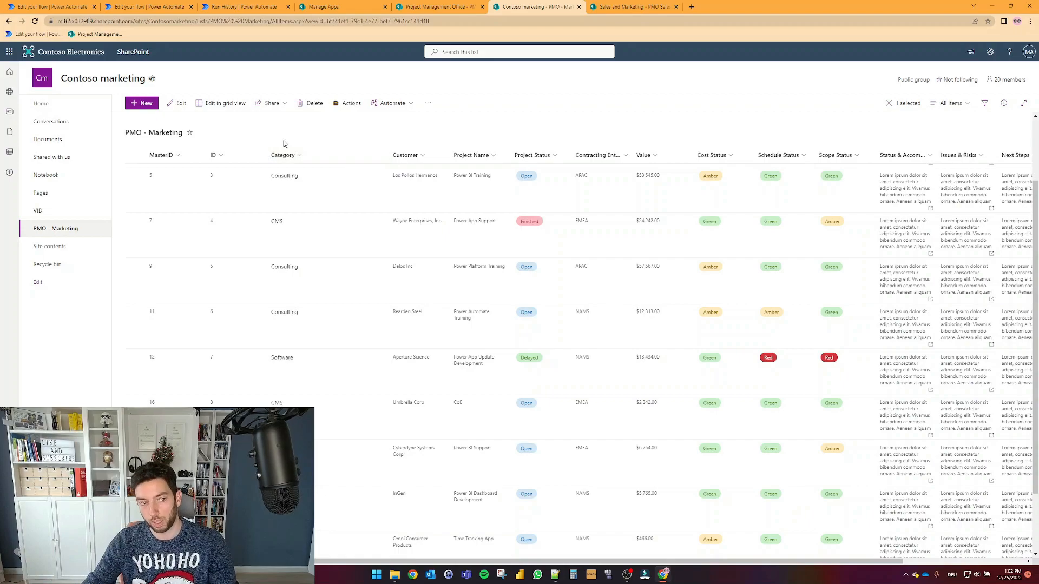
{"action": "scroll", "coordinate": [283, 137], "scroll_direction": "down", "scroll_amount": 3}
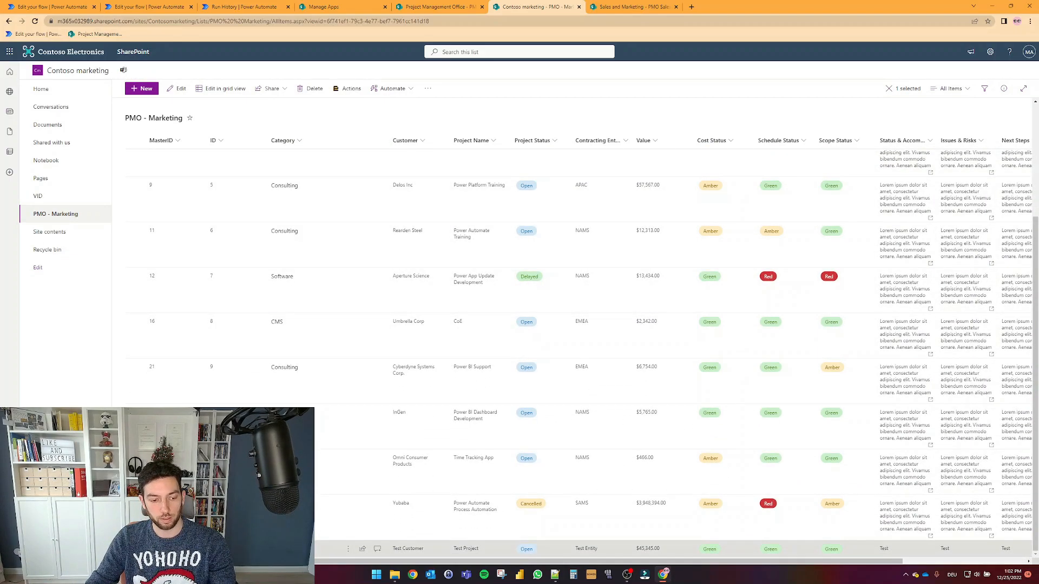
Step: Return to the Multilist Sync flow and copy the FilterSite 2 expression into Notepad++, enlarging the text and widening the window for reading
{"action": "left_click", "coordinate": [187, 6]}
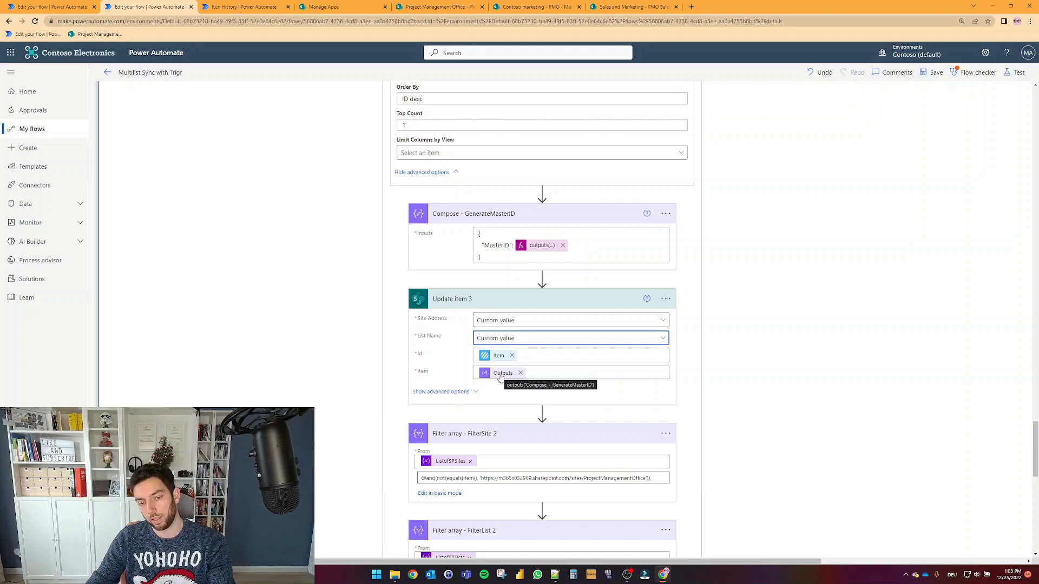
{"action": "scroll", "coordinate": [501, 377], "scroll_direction": "down", "scroll_amount": 3}
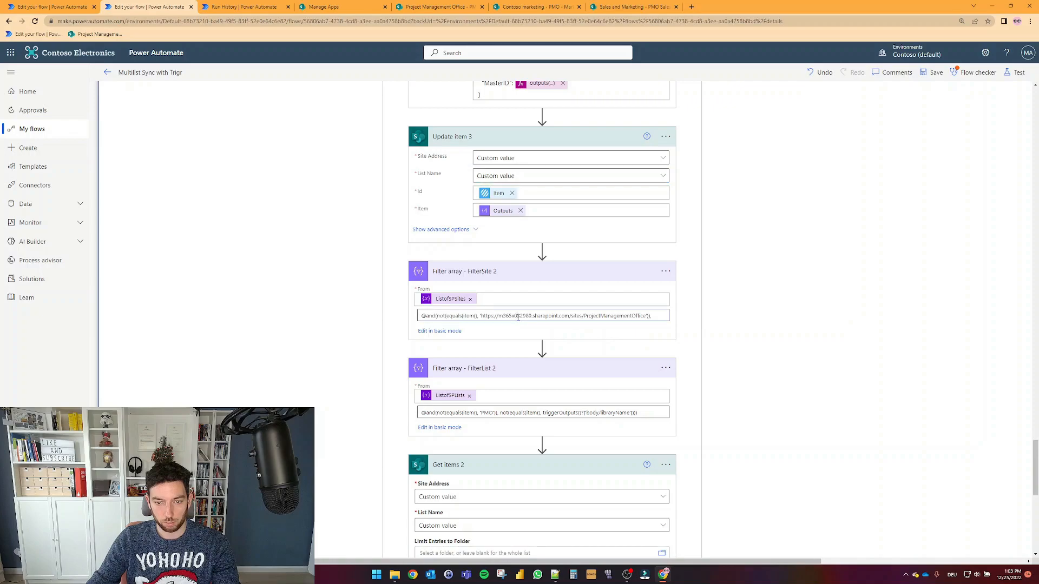
{"action": "triple_click", "coordinate": [518, 317]}
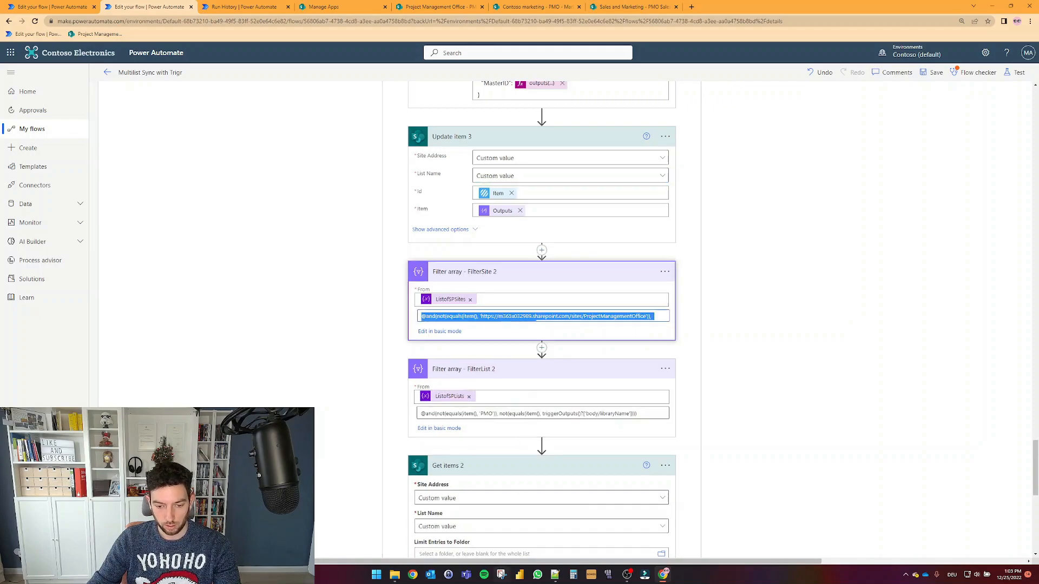
{"action": "left_click", "coordinate": [556, 576]}
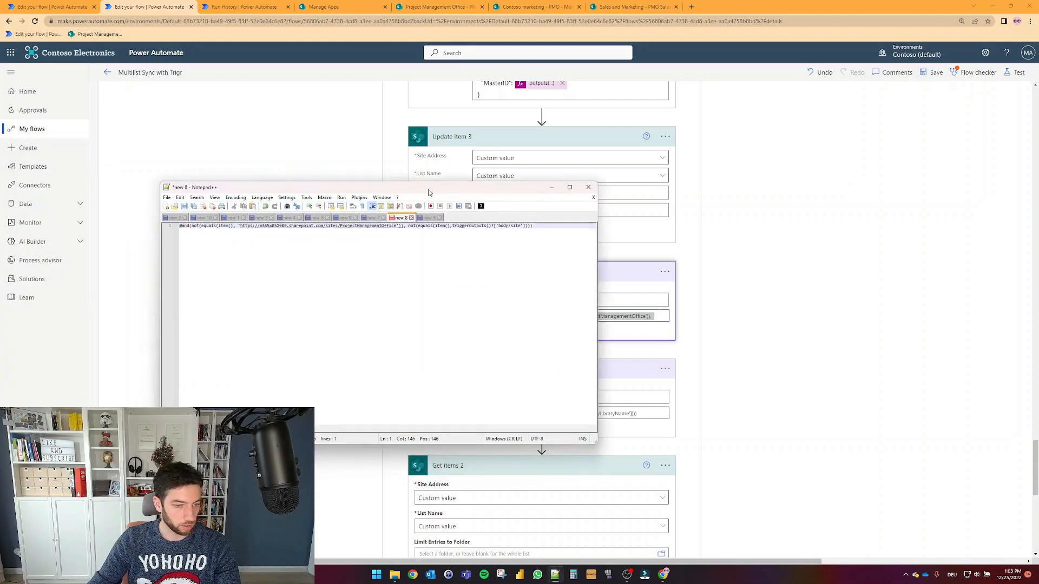
{"action": "scroll", "coordinate": [290, 232], "scroll_direction": "up", "scroll_amount": 4}
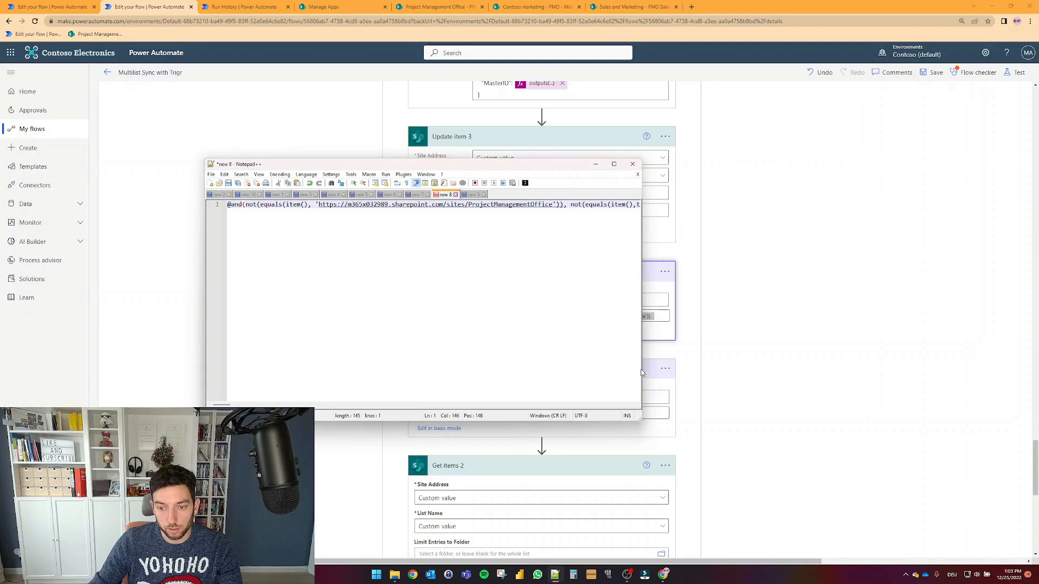
{"action": "left_click_drag", "start_coordinate": [644, 369], "coordinate": [970, 369]}
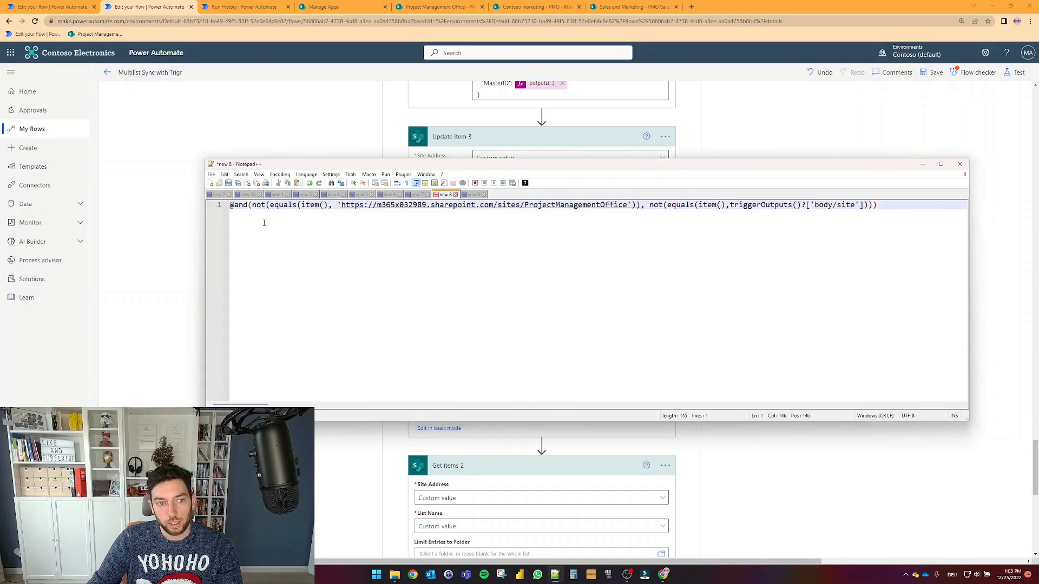
Step: Examine the FilterSite 2 expression's two not-equals conditions, covering item(), the ProjectManagementOffice site URL and the trigger's body/site output
{"action": "left_click_drag", "start_coordinate": [335, 206], "coordinate": [639, 206]}
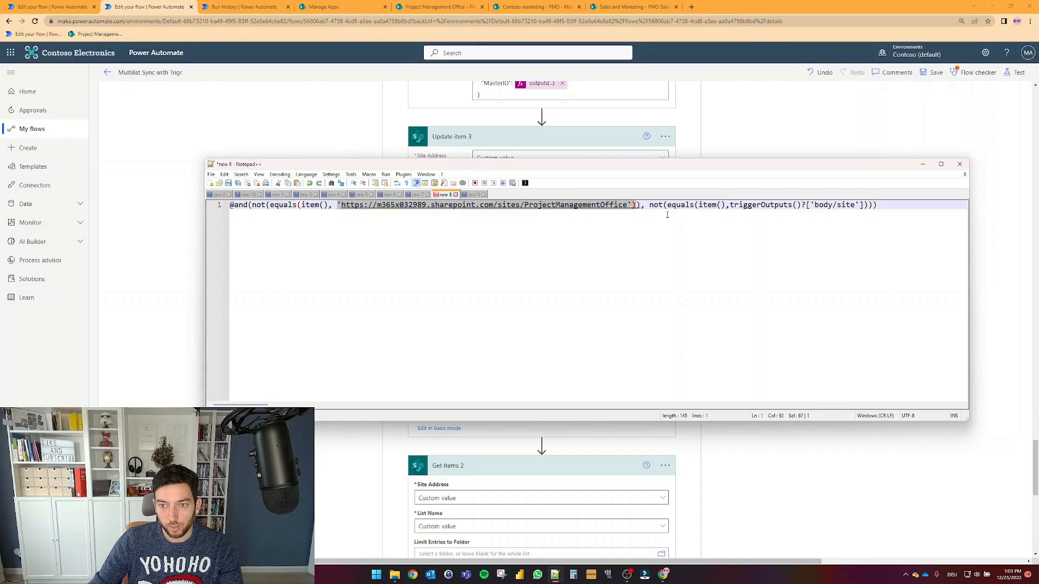
{"action": "key", "text": "End"}
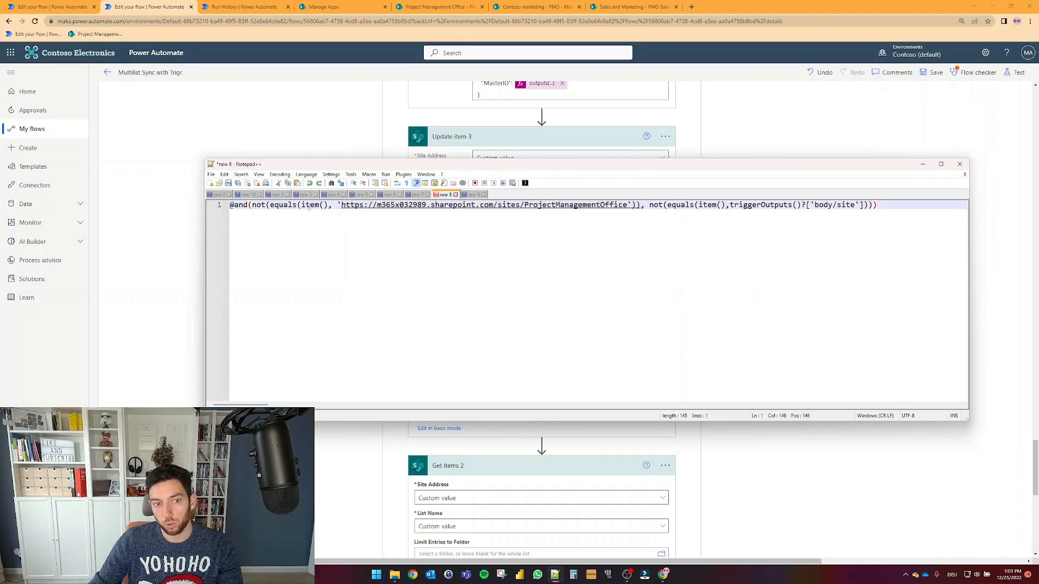
{"action": "left_click_drag", "start_coordinate": [327, 206], "coordinate": [301, 206]}
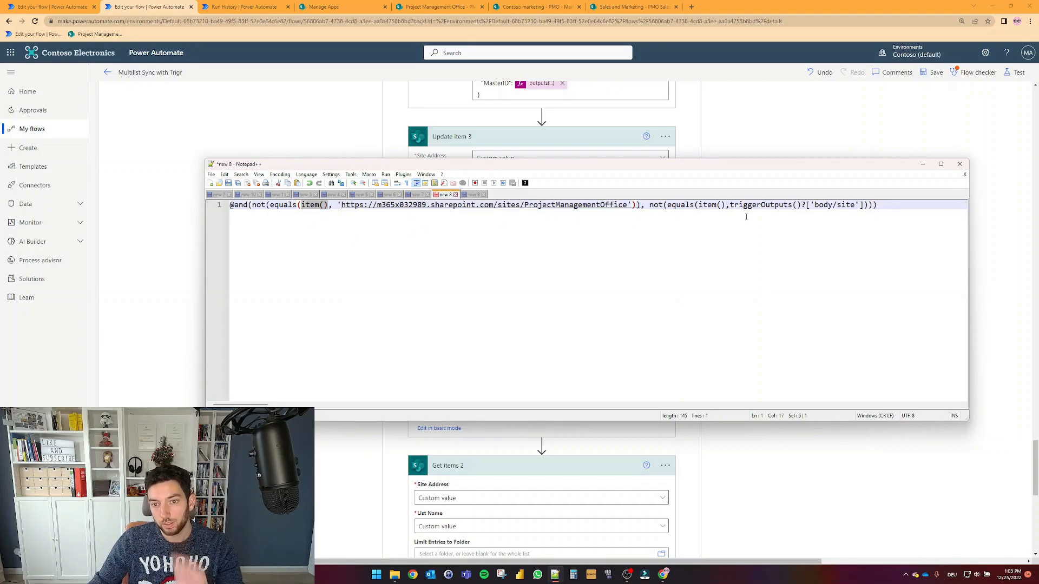
{"action": "key", "text": "End"}
{"action": "left_click_drag", "start_coordinate": [650, 206], "coordinate": [866, 206]}
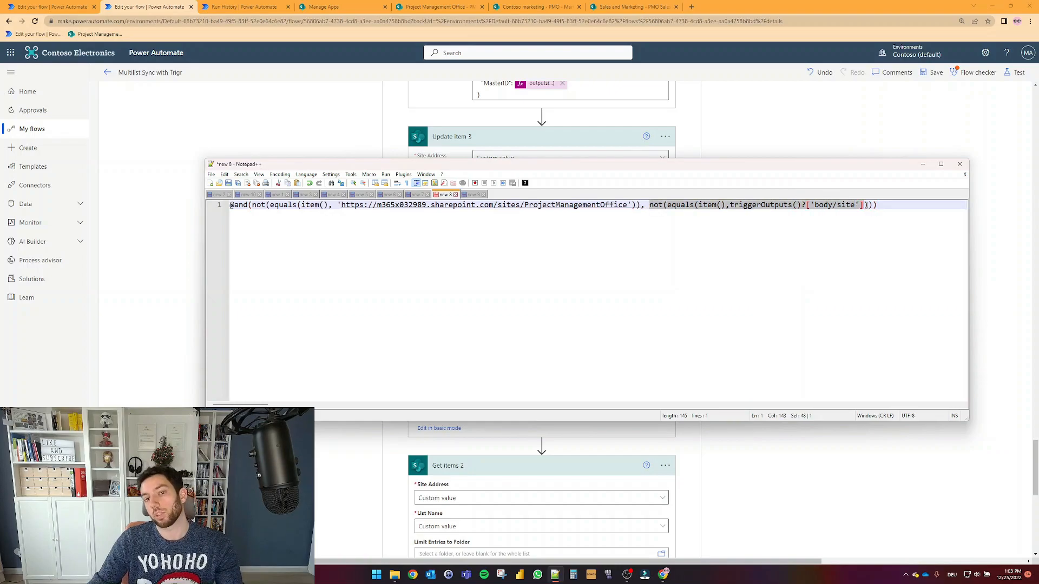
{"action": "left_click", "coordinate": [922, 165]}
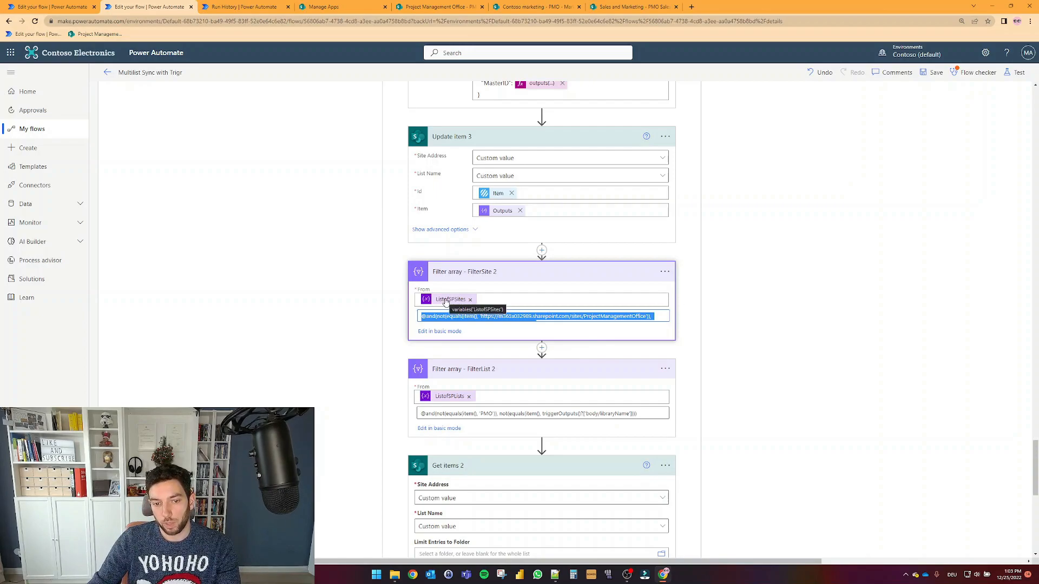
{"action": "left_click", "coordinate": [663, 318]}
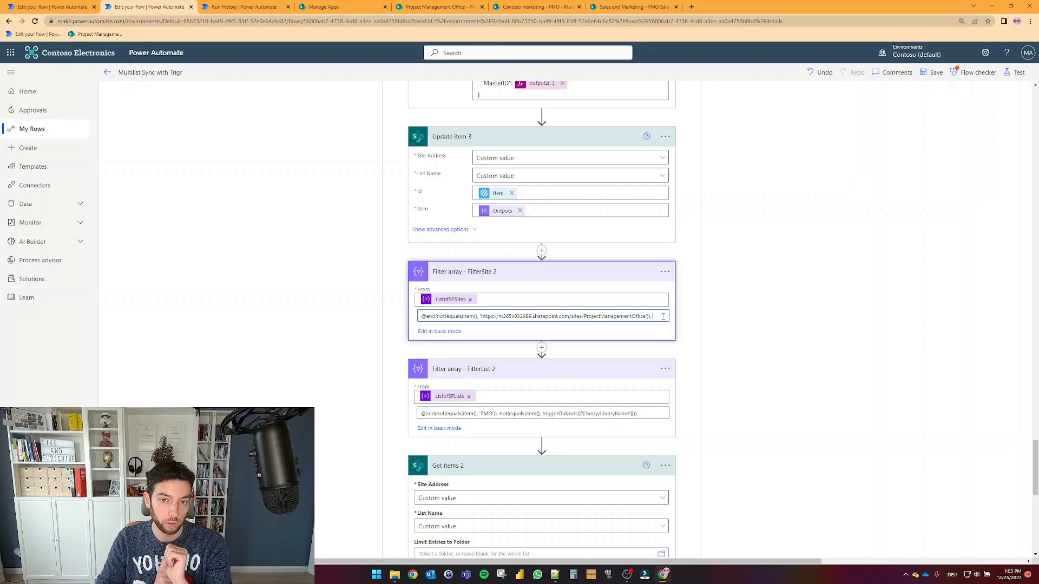
{"action": "key", "text": "alt+Tab"}
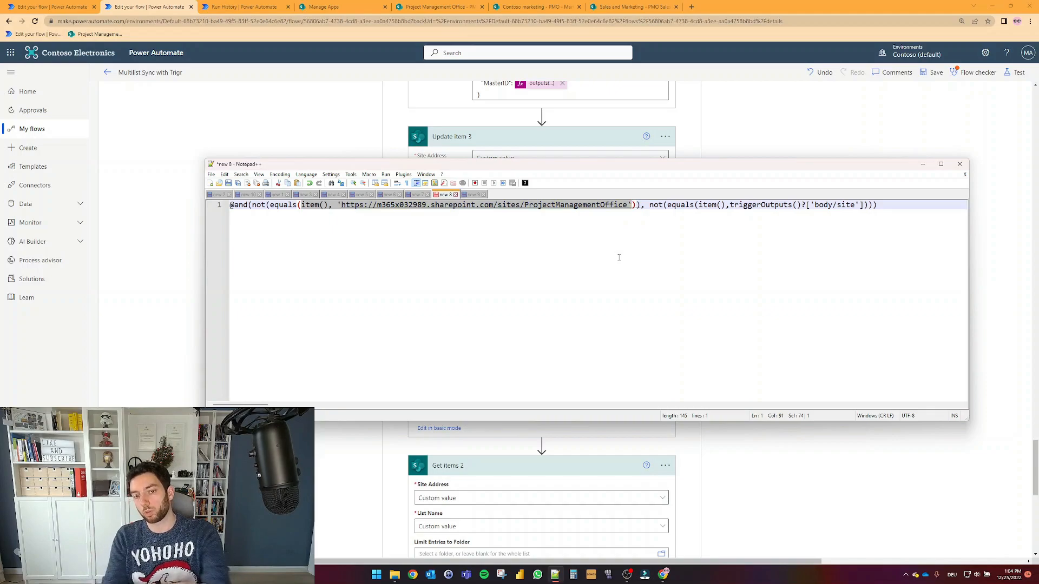
{"action": "key", "text": "alt+Tab"}
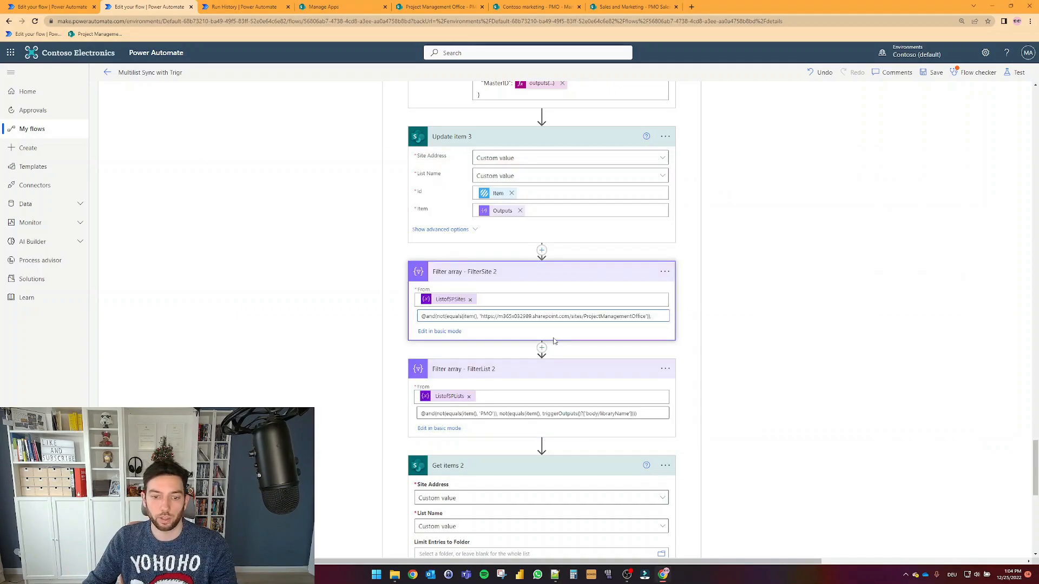
Step: Examine the Filter array - FilterList 2 expression that excludes 'PMO' and the trigger's body/libraryName from ListofSPLists
{"action": "left_click_drag", "start_coordinate": [638, 414], "coordinate": [423, 416]}
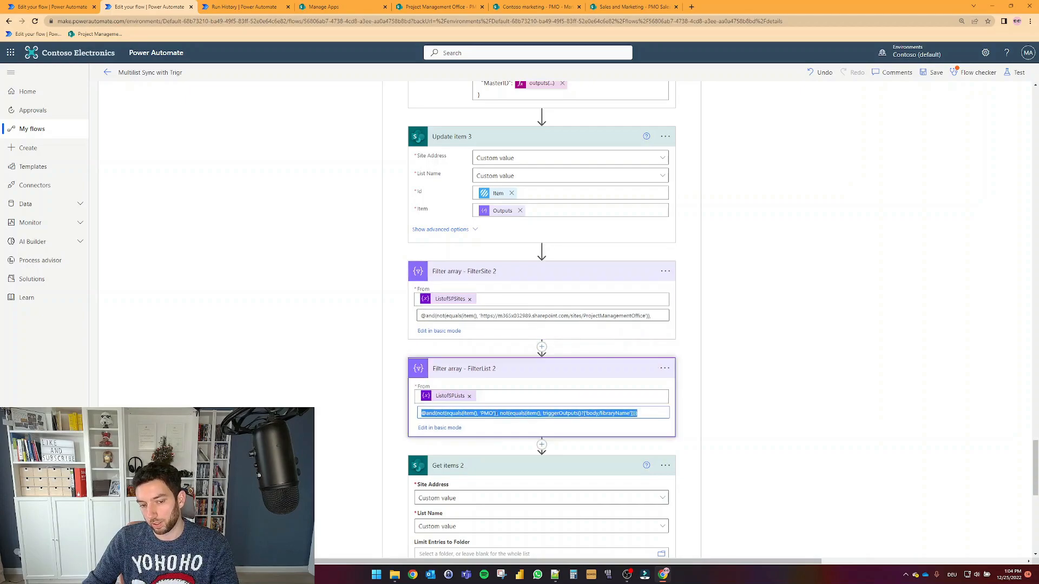
{"action": "scroll", "coordinate": [504, 409], "scroll_direction": "down", "scroll_amount": 1}
{"action": "left_click", "coordinate": [817, 373]}
{"action": "scroll", "coordinate": [640, 373], "scroll_direction": "up", "scroll_amount": 2}
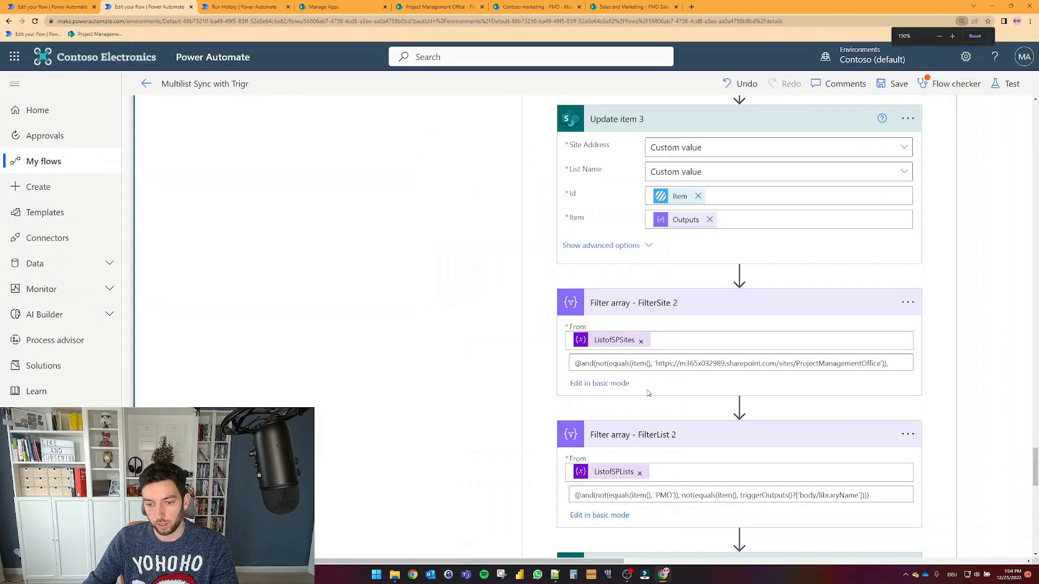
{"action": "scroll", "coordinate": [647, 392], "scroll_direction": "right", "scroll_amount": 7}
{"action": "scroll", "coordinate": [643, 390], "scroll_direction": "down", "scroll_amount": 4}
{"action": "scroll", "coordinate": [454, 375], "scroll_direction": "left", "scroll_amount": 1}
{"action": "left_click_drag", "start_coordinate": [341, 334], "coordinate": [429, 334]}
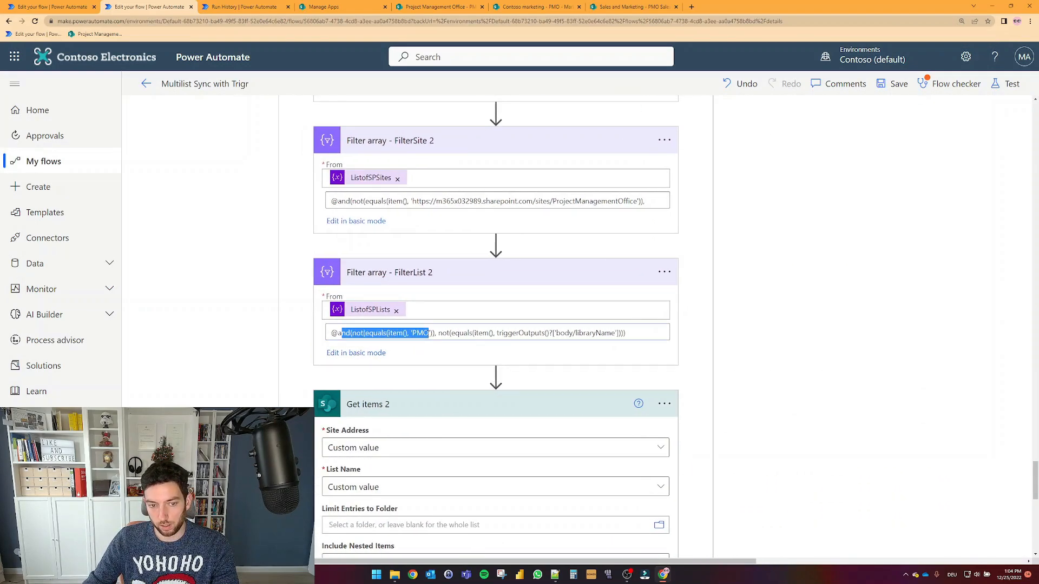
{"action": "left_click", "coordinate": [429, 334]}
{"action": "left_click_drag", "start_coordinate": [576, 334], "coordinate": [609, 334]}
{"action": "left_click", "coordinate": [789, 301]}
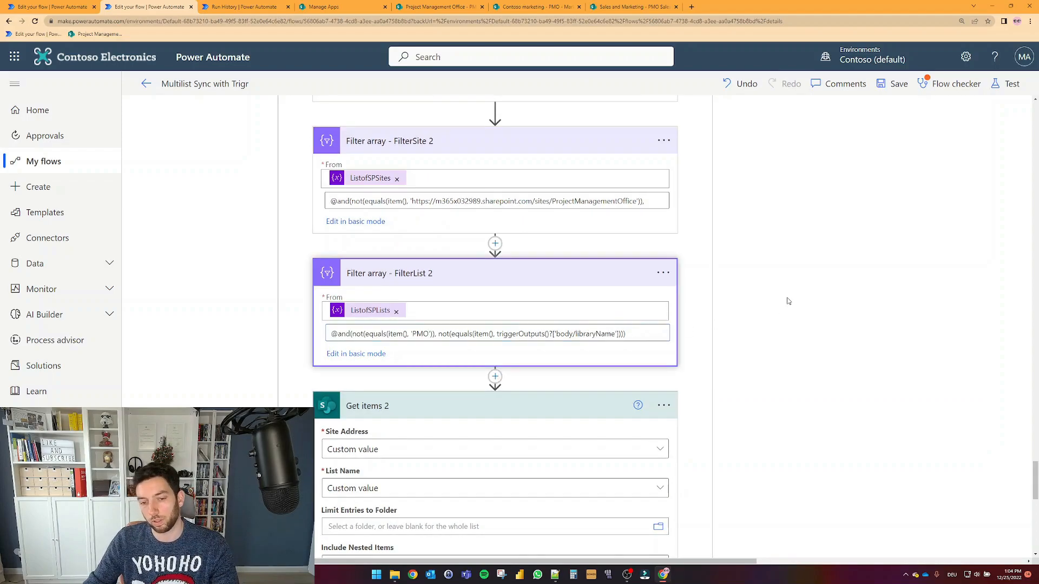
Step: Inspect the custom List Name value of Get items 2 and close it without changing it
{"action": "key", "text": "ctrl+plus"}
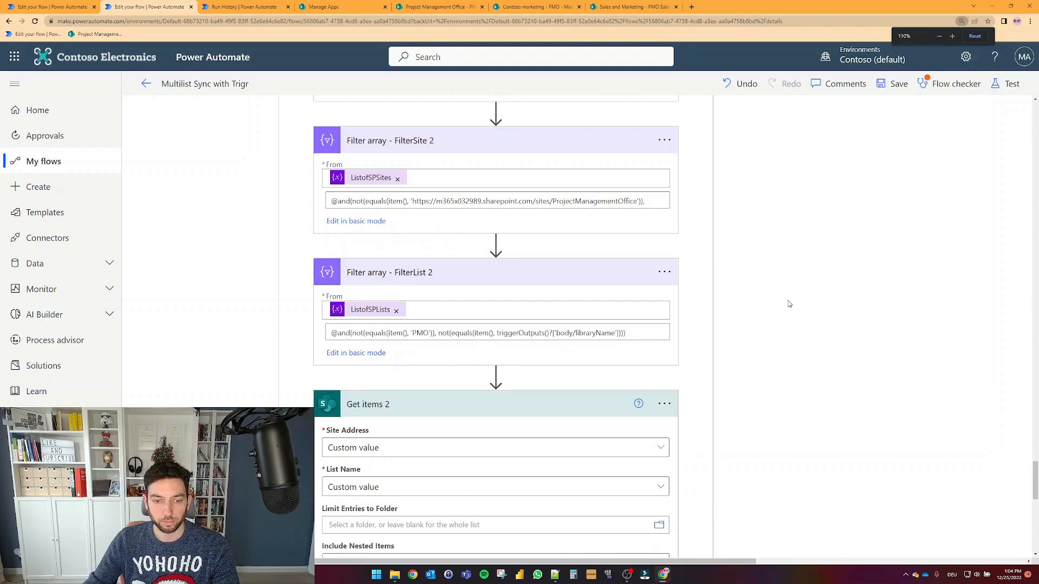
{"action": "key", "text": "ctrl+minus"}
{"action": "key", "text": "ctrl+minus"}
{"action": "key", "text": "ctrl+minus"}
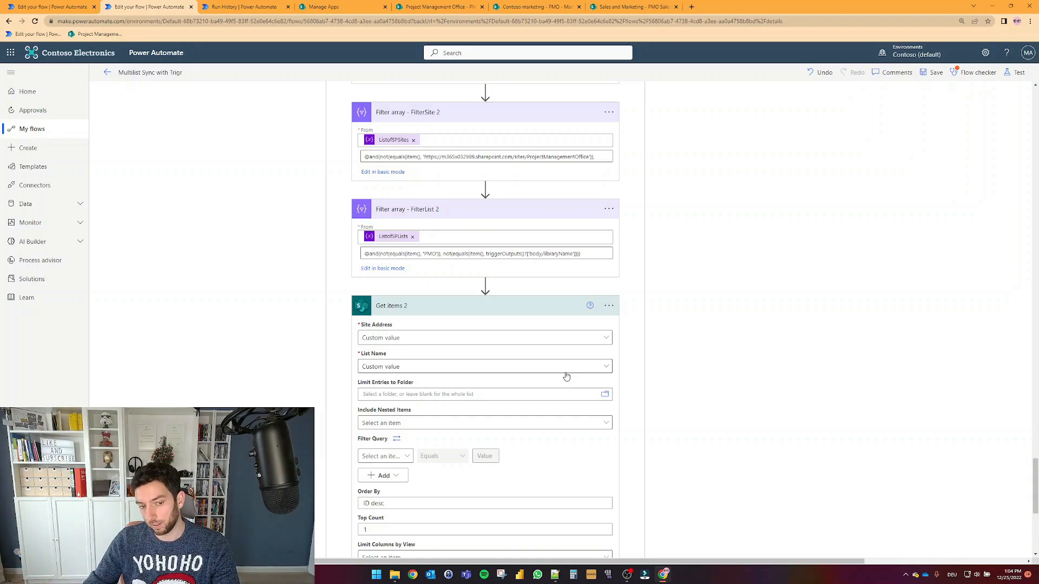
{"action": "left_click", "coordinate": [410, 339]}
{"action": "left_click", "coordinate": [435, 365]}
{"action": "left_click", "coordinate": [446, 366]}
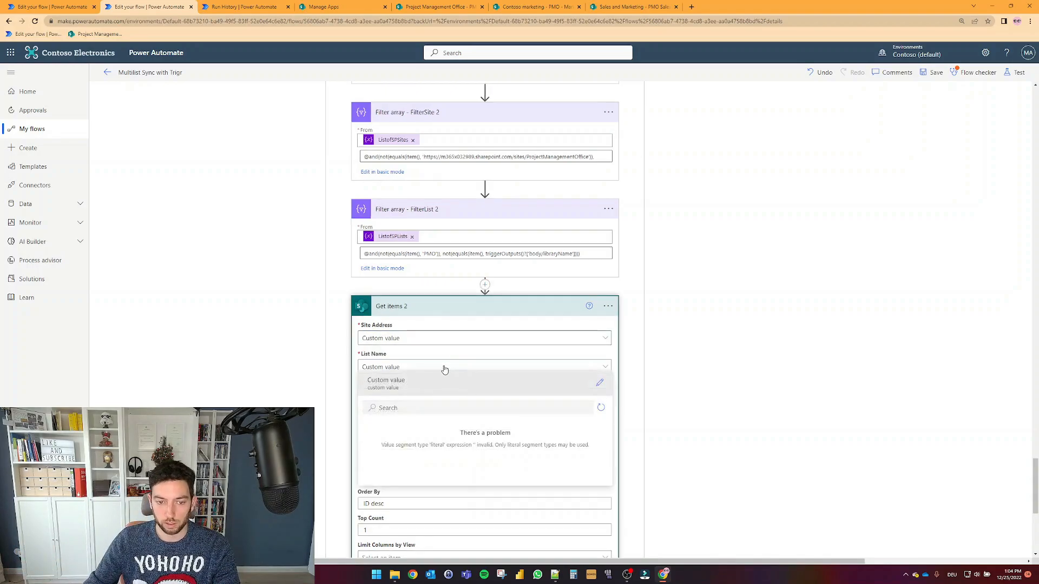
{"action": "left_click", "coordinate": [597, 383]}
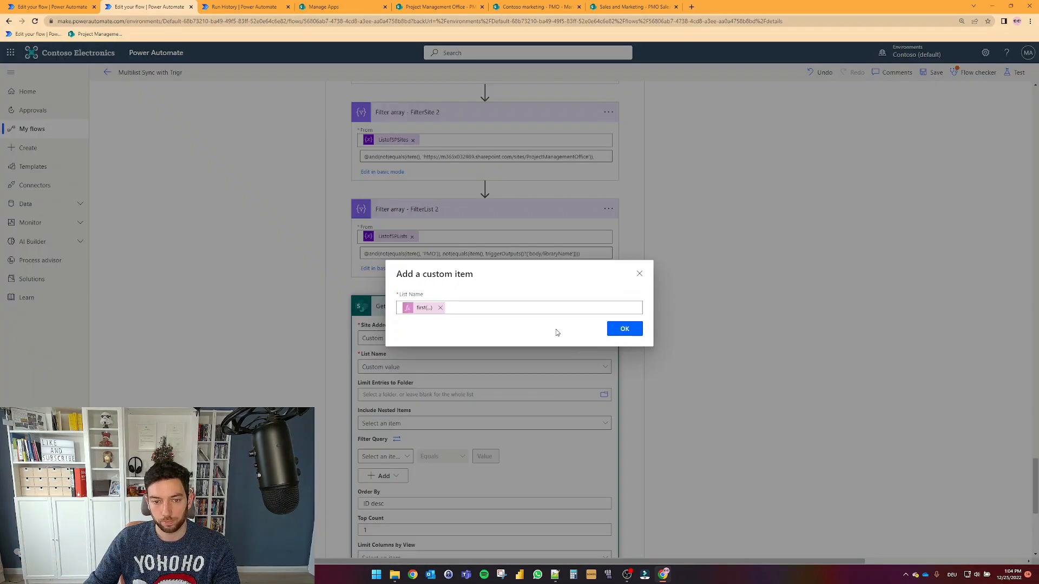
{"action": "left_click", "coordinate": [423, 308]}
{"action": "left_click", "coordinate": [639, 274]}
Step: Look over the Get items 2 settings in relation to the filter arrays before it and Update item 4 after it
{"action": "scroll", "coordinate": [663, 311], "scroll_direction": "down", "scroll_amount": 2}
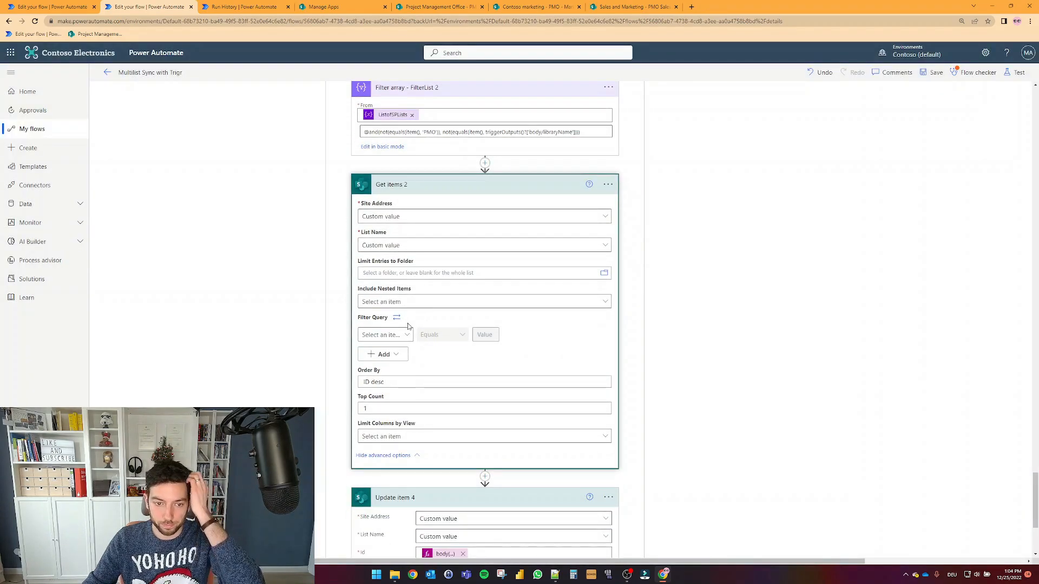
{"action": "scroll", "coordinate": [423, 313], "scroll_direction": "up", "scroll_amount": 4}
{"action": "scroll", "coordinate": [431, 371], "scroll_direction": "down", "scroll_amount": 3}
{"action": "scroll", "coordinate": [401, 452], "scroll_direction": "down", "scroll_amount": 1}
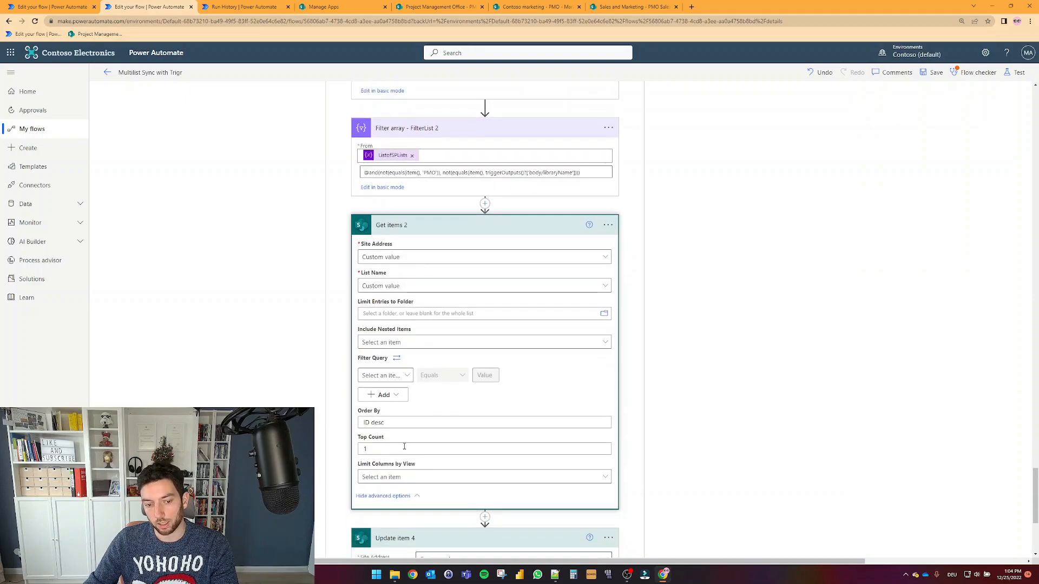
{"action": "scroll", "coordinate": [414, 433], "scroll_direction": "up", "scroll_amount": 4}
{"action": "scroll", "coordinate": [421, 424], "scroll_direction": "down", "scroll_amount": 2}
{"action": "scroll", "coordinate": [421, 424], "scroll_direction": "down", "scroll_amount": 1}
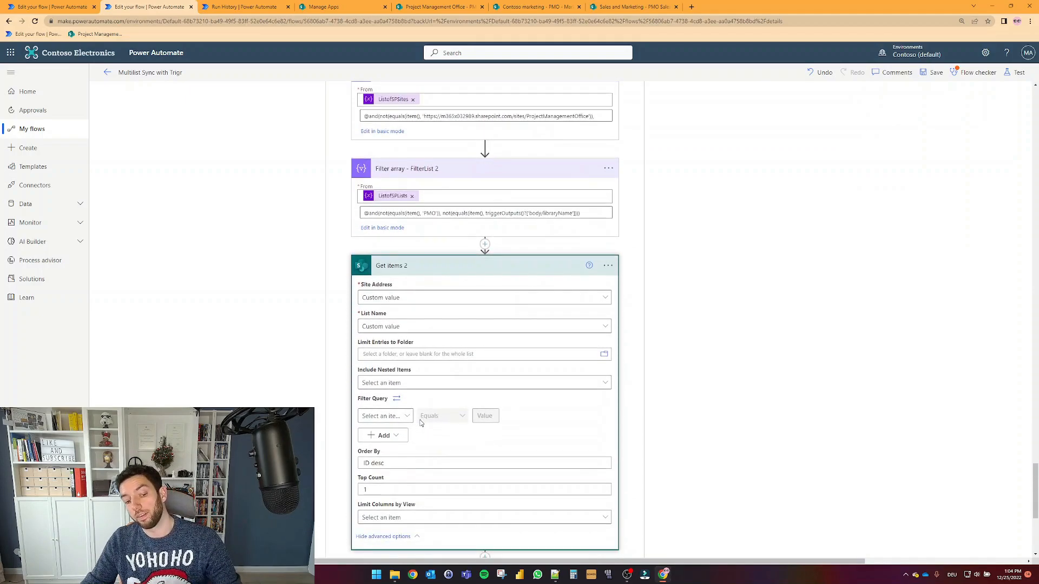
{"action": "scroll", "coordinate": [421, 424], "scroll_direction": "down", "scroll_amount": 3}
{"action": "scroll", "coordinate": [421, 424], "scroll_direction": "up", "scroll_amount": 1}
{"action": "scroll", "coordinate": [421, 424], "scroll_direction": "down", "scroll_amount": 1}
{"action": "scroll", "coordinate": [421, 424], "scroll_direction": "up", "scroll_amount": 1}
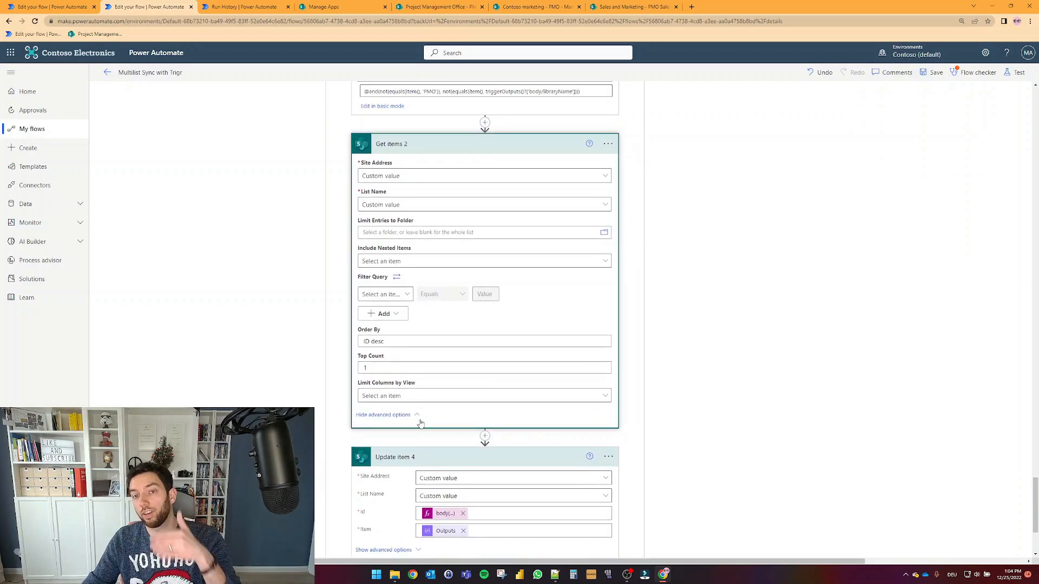
Step: Compare the items in the PMO - Marketing, PMO and PMO Sales lists to see where the Test Customer item exists
{"action": "left_click", "coordinate": [538, 6]}
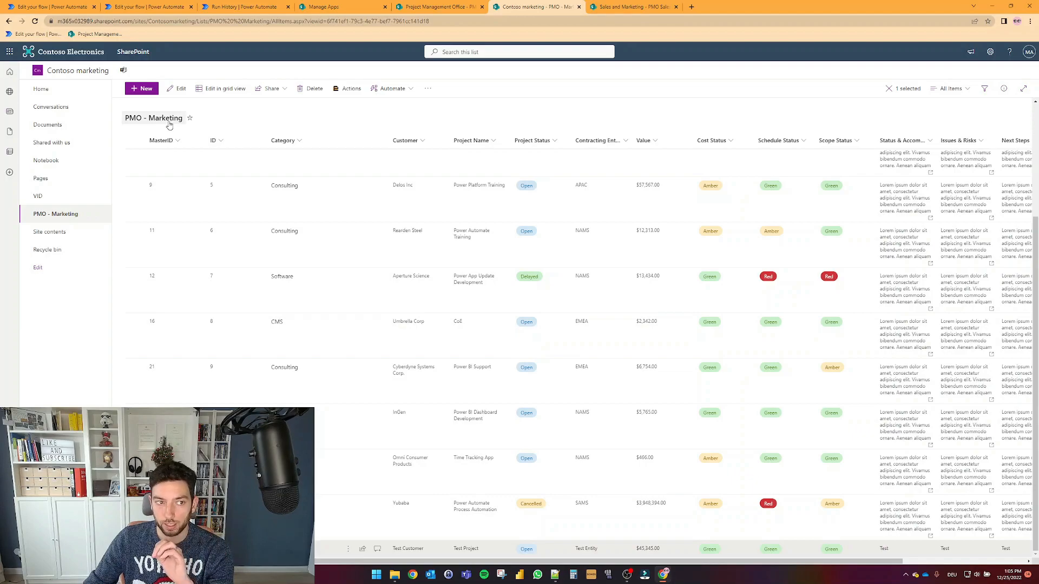
{"action": "left_click", "coordinate": [451, 7]}
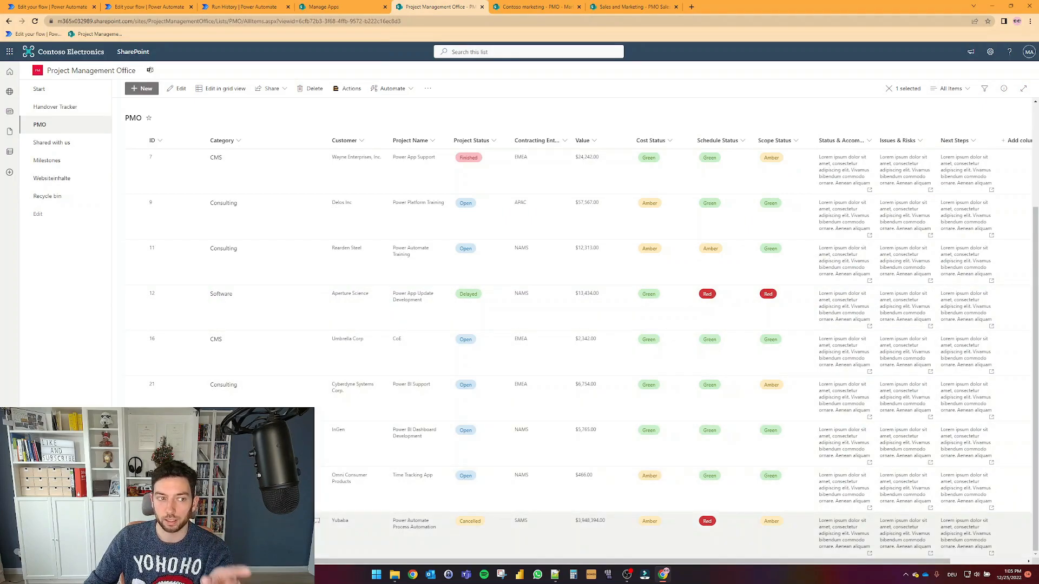
{"action": "left_click", "coordinate": [540, 6]}
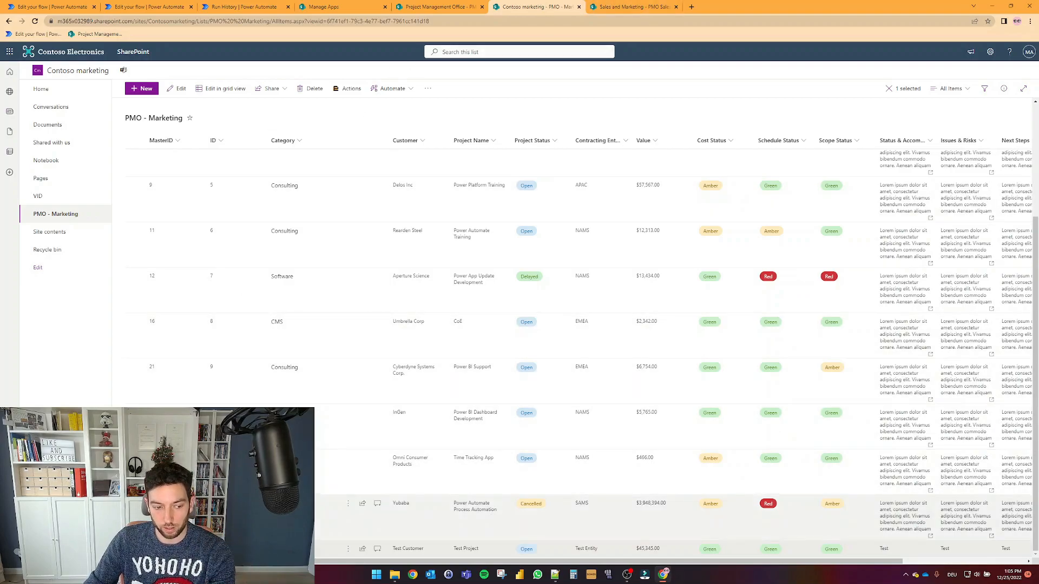
{"action": "left_click", "coordinate": [634, 7]}
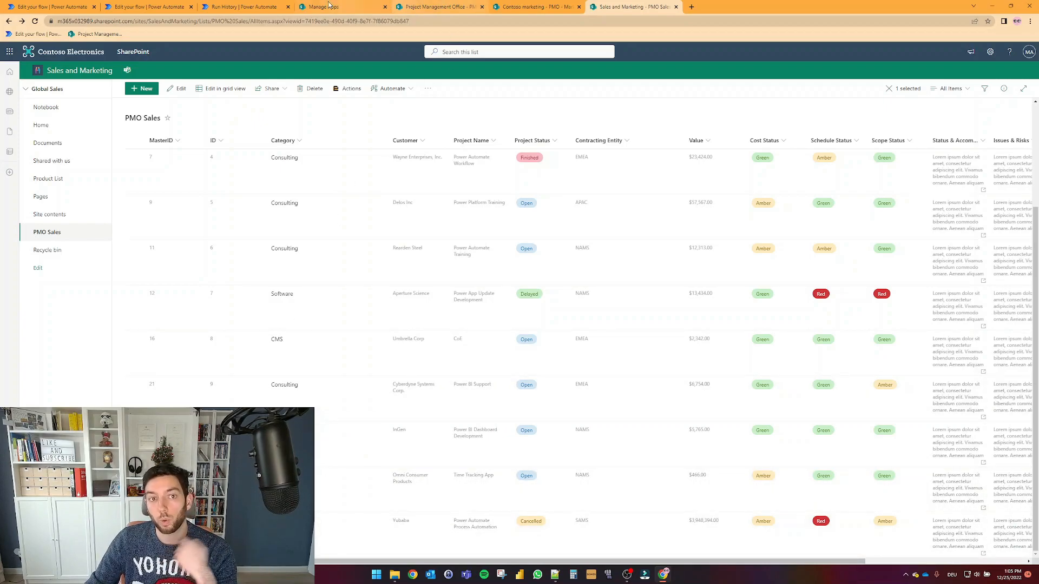
Step: Return to the flow and examine the Order By and Top Count settings of Get items 2
{"action": "left_click", "coordinate": [172, 10]}
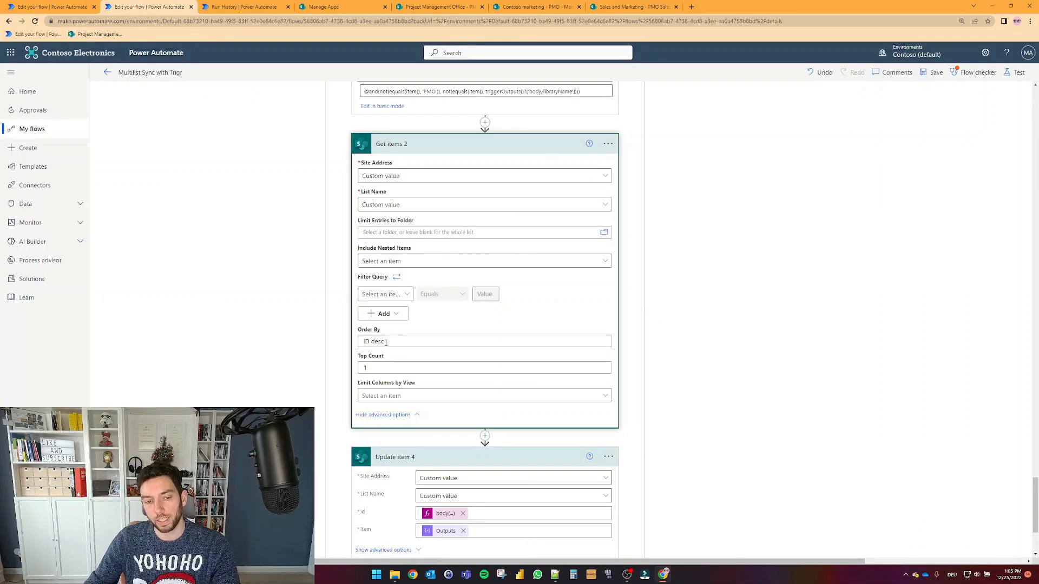
{"action": "left_click_drag", "start_coordinate": [386, 343], "coordinate": [366, 341]}
{"action": "key", "text": "ctrl+a"}
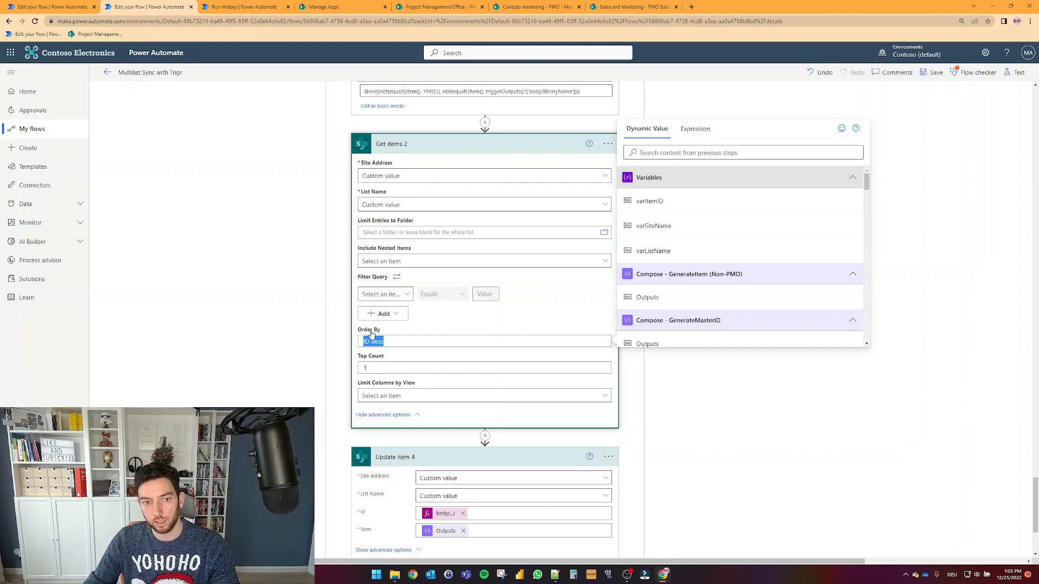
{"action": "left_click_drag", "start_coordinate": [369, 368], "coordinate": [362, 368]}
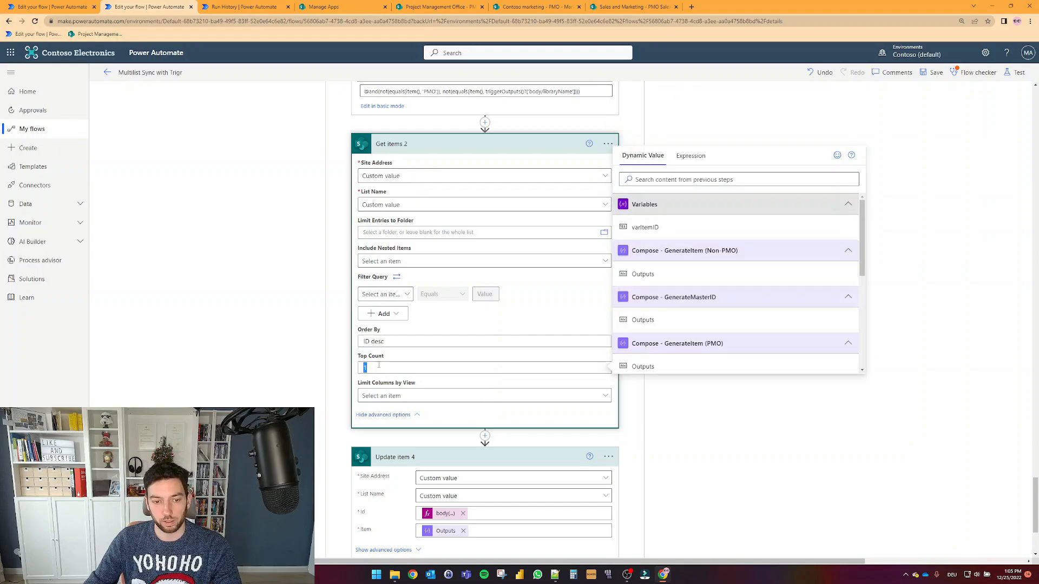
Step: Inspect the Id expression of Update item 4, including its index and ID field, and close it without changes
{"action": "scroll", "coordinate": [379, 366], "scroll_direction": "down", "scroll_amount": 3}
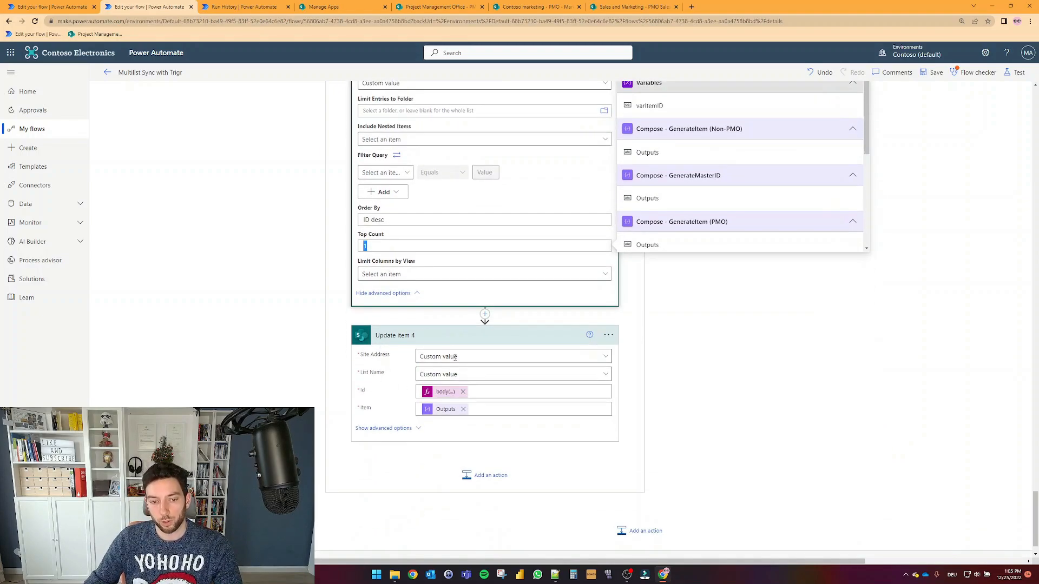
{"action": "left_click", "coordinate": [436, 392]}
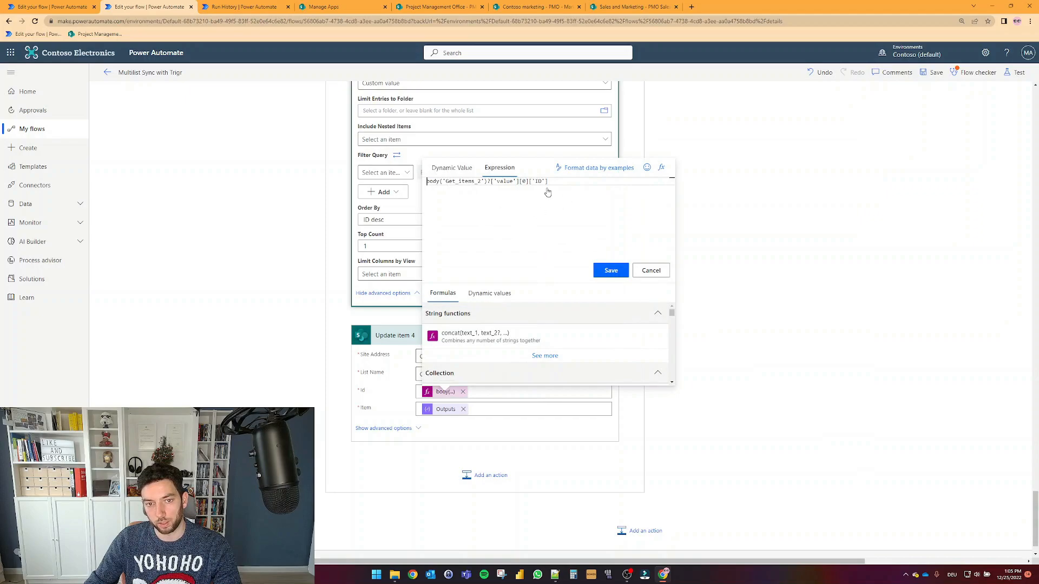
{"action": "scroll", "coordinate": [381, 136], "scroll_direction": "up", "scroll_amount": 2}
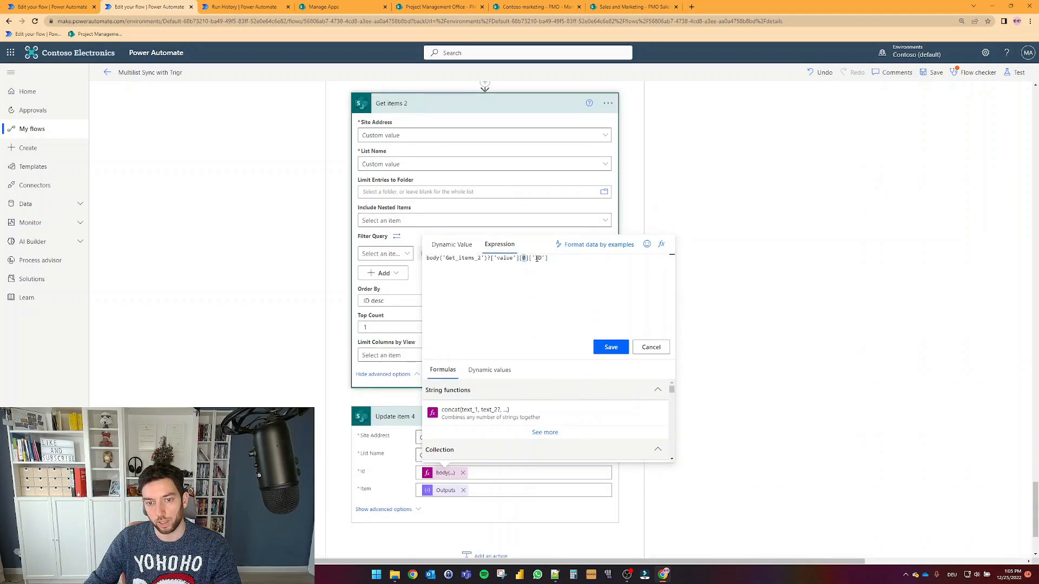
{"action": "left_click", "coordinate": [796, 320]}
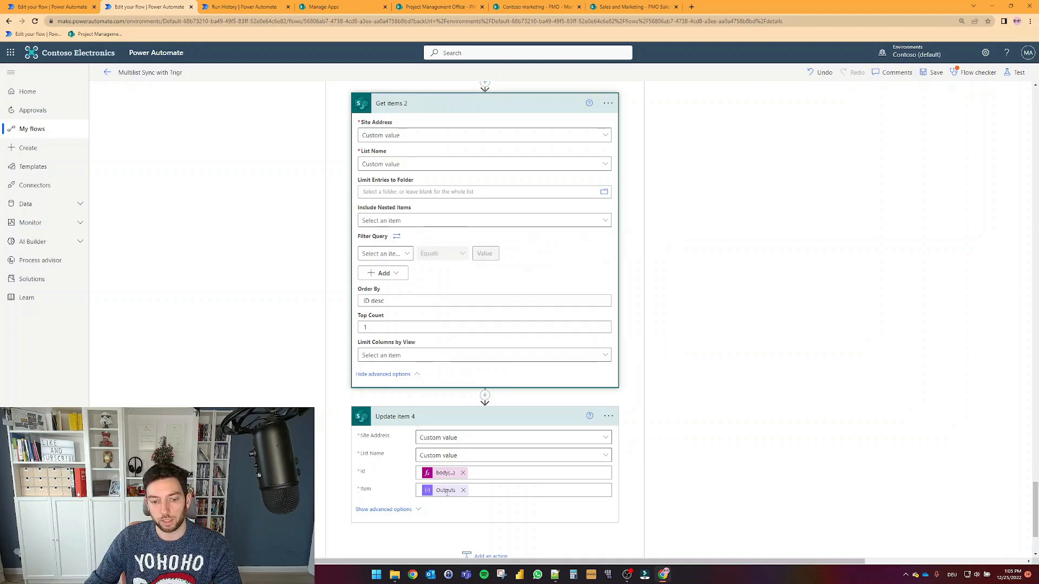
Step: Trace the Item value of Update item 4 back to the MasterID in Compose - GenerateMasterID, leaving everything unchanged
{"action": "left_click", "coordinate": [447, 491]}
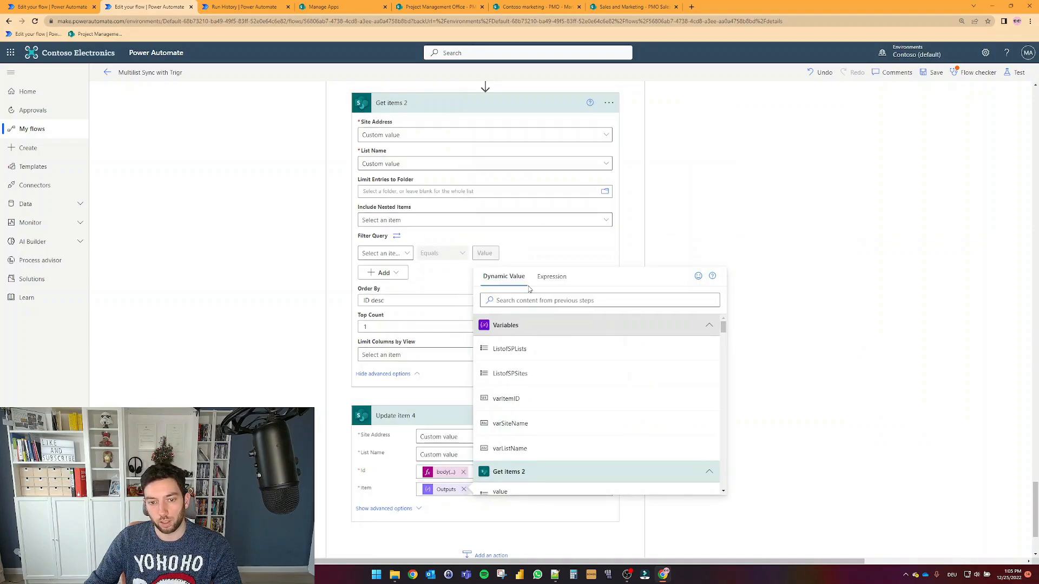
{"action": "left_click", "coordinate": [444, 491]}
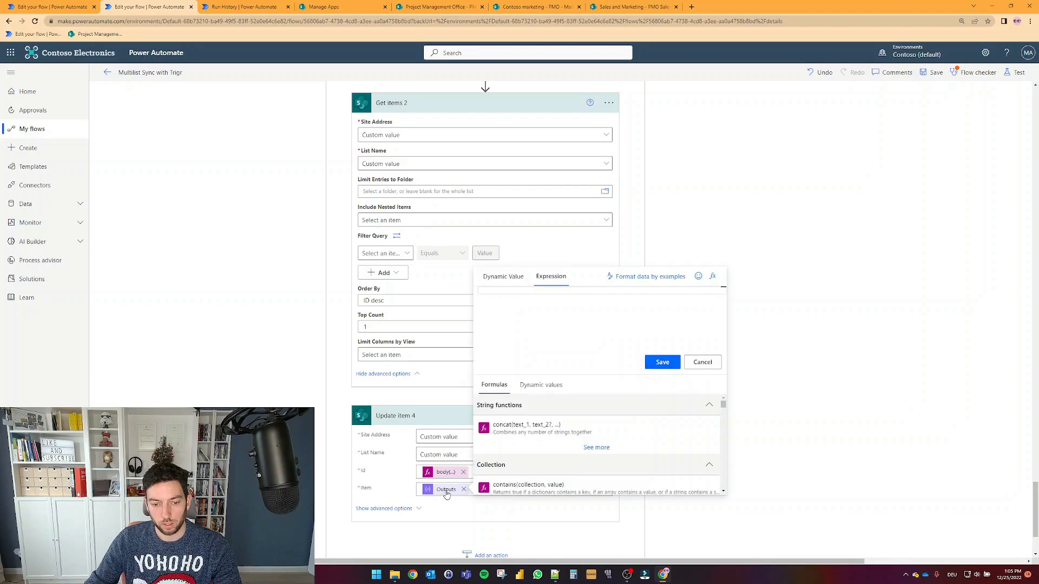
{"action": "scroll", "coordinate": [811, 317], "scroll_direction": "up", "scroll_amount": 4}
{"action": "scroll", "coordinate": [639, 244], "scroll_direction": "up", "scroll_amount": 6}
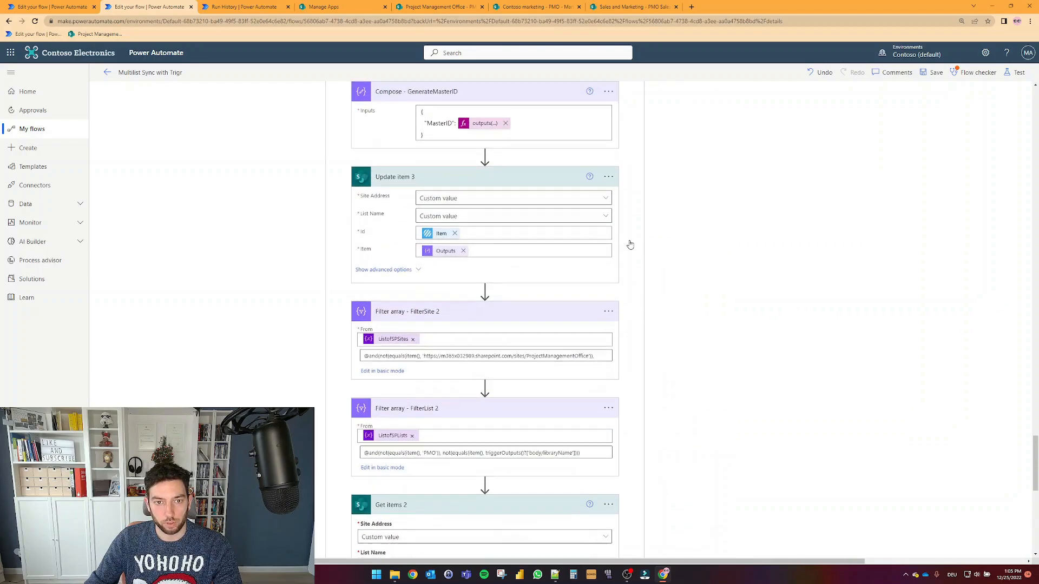
{"action": "left_click", "coordinate": [448, 249]}
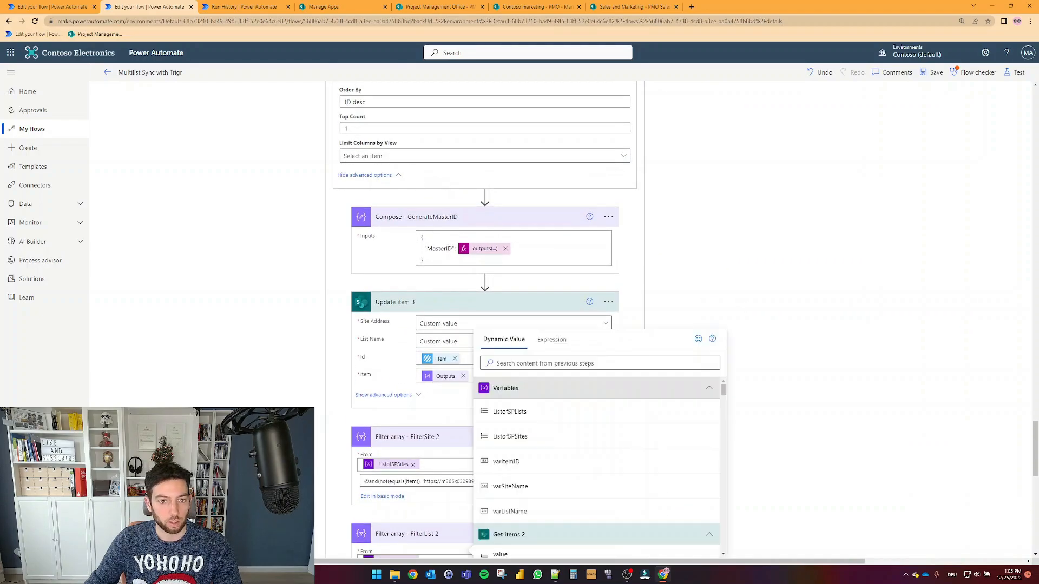
{"action": "left_click", "coordinate": [706, 234]}
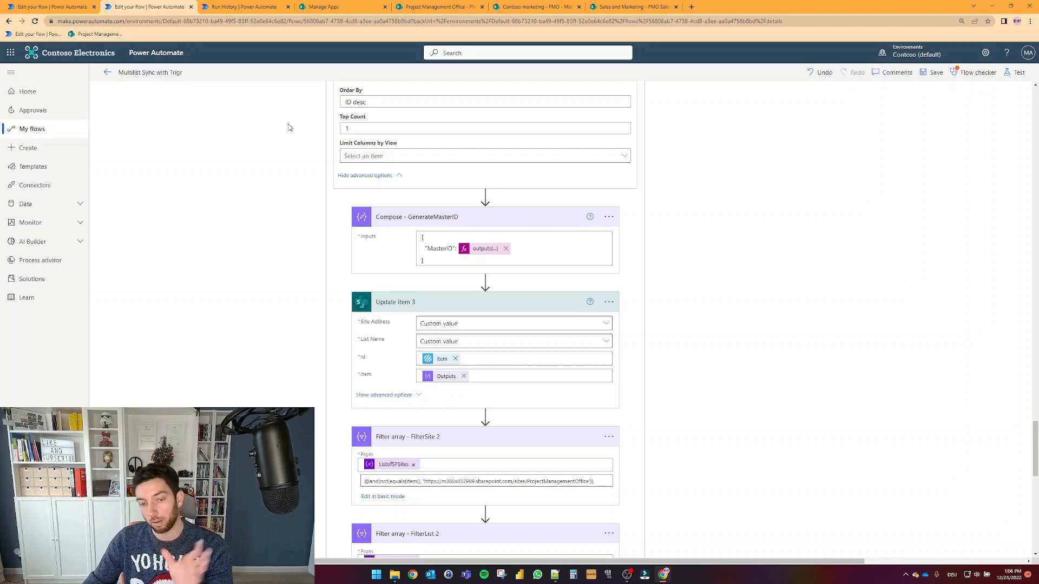
Step: Look back through the whole flow from Update item 3, past Condition 3 and the GenerateItem composes, to the Trigr trigger
{"action": "scroll", "coordinate": [289, 128], "scroll_direction": "up", "scroll_amount": 2}
{"action": "scroll", "coordinate": [289, 127], "scroll_direction": "down", "scroll_amount": 4}
{"action": "scroll", "coordinate": [289, 128], "scroll_direction": "up", "scroll_amount": 8}
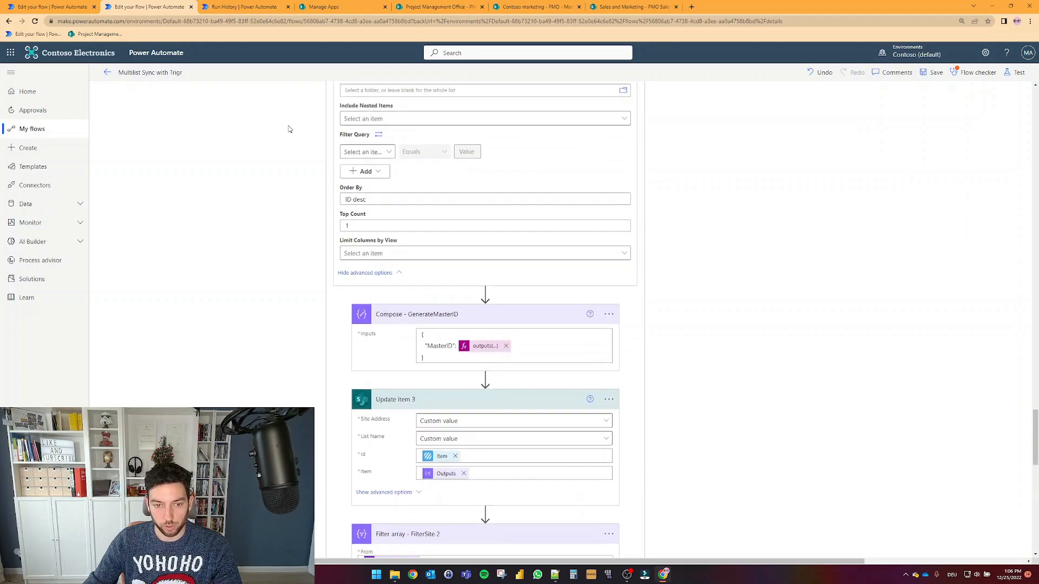
{"action": "scroll", "coordinate": [289, 128], "scroll_direction": "up", "scroll_amount": 3}
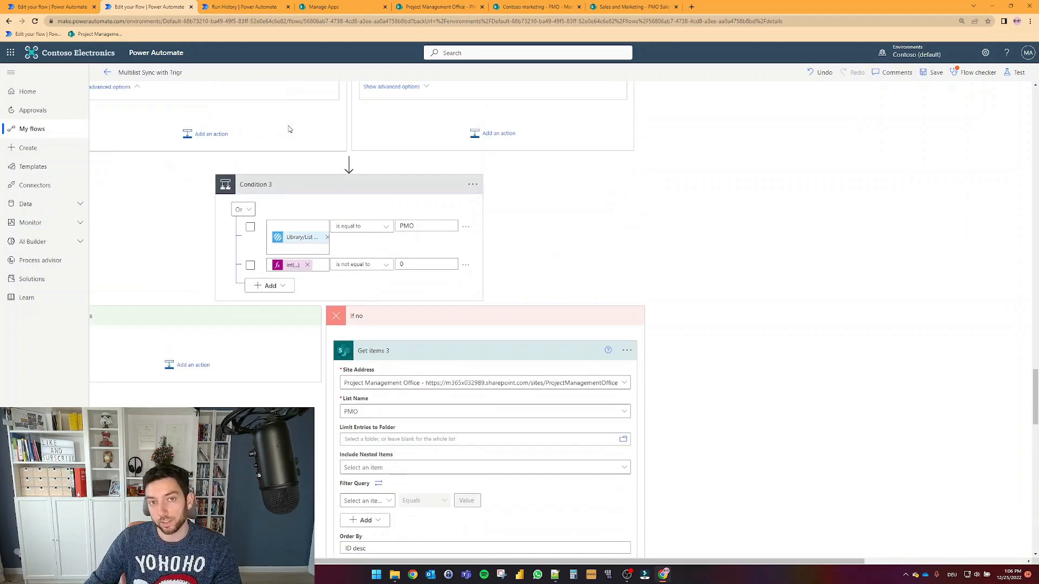
{"action": "scroll", "coordinate": [373, 231], "scroll_direction": "left", "scroll_amount": 1}
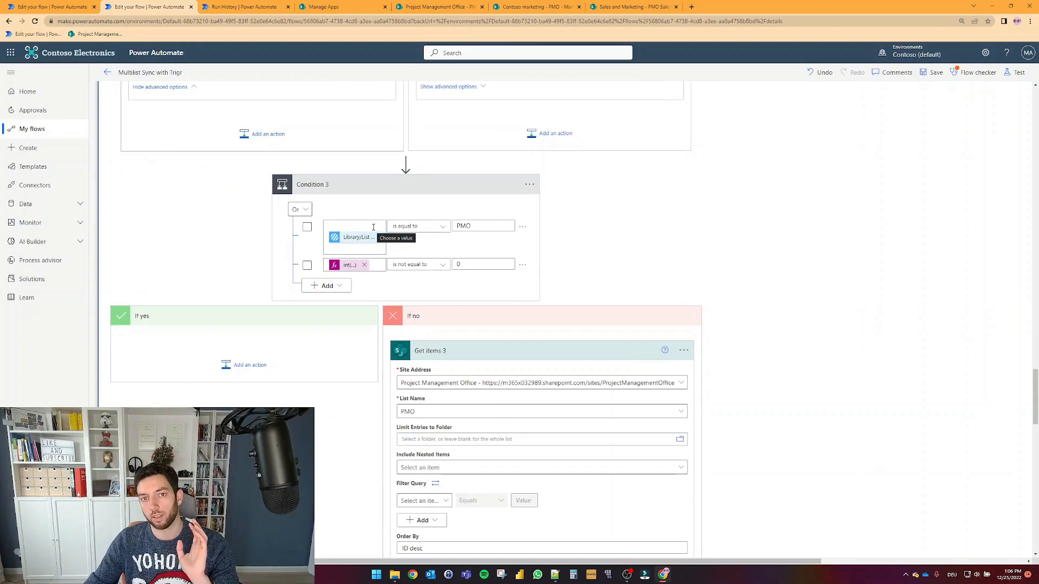
{"action": "scroll", "coordinate": [374, 227], "scroll_direction": "up", "scroll_amount": 3}
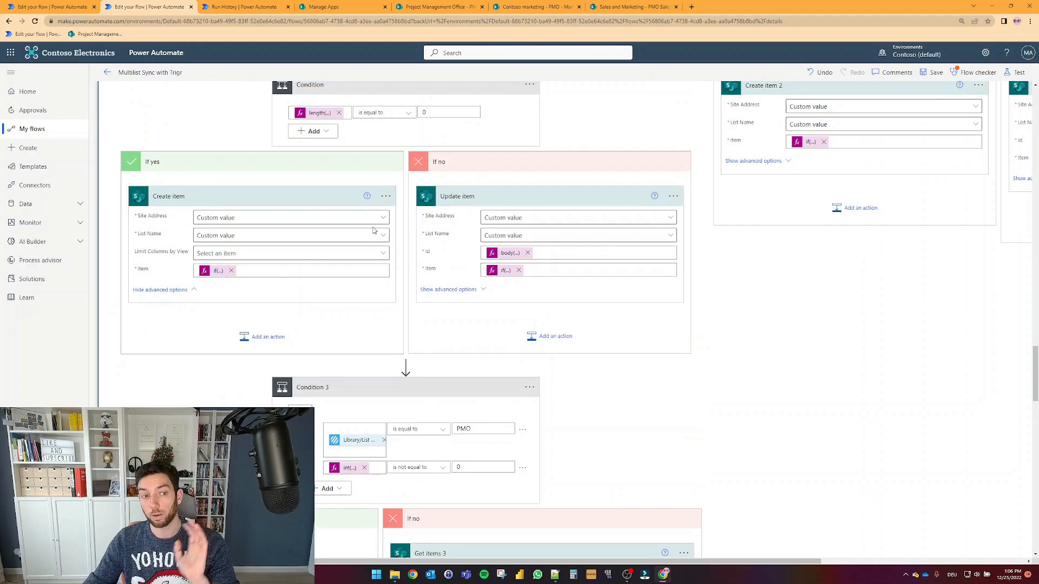
{"action": "scroll", "coordinate": [374, 231], "scroll_direction": "up", "scroll_amount": 3}
{"action": "scroll", "coordinate": [374, 231], "scroll_direction": "up", "scroll_amount": 6}
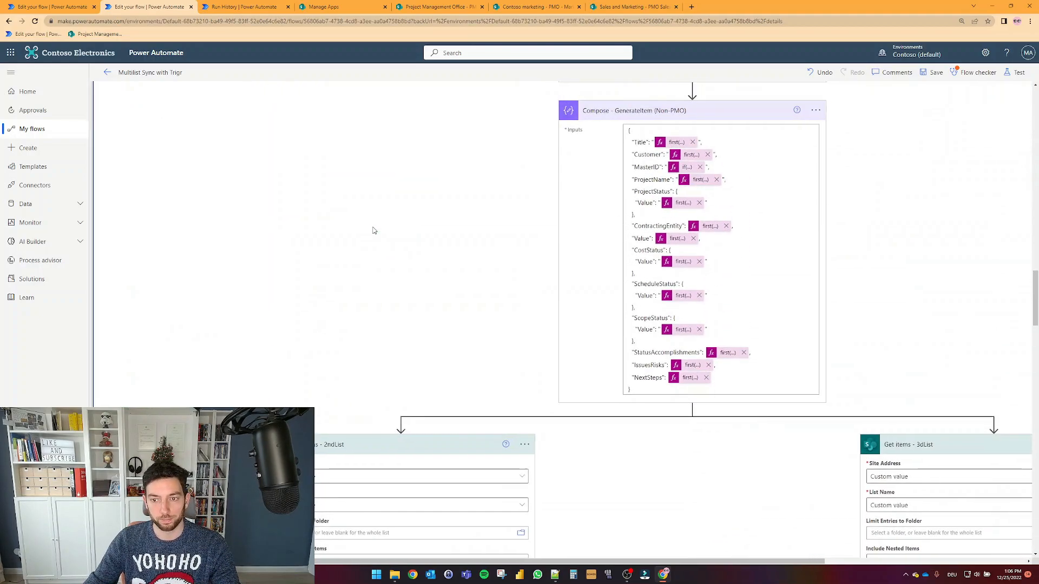
{"action": "key", "text": "ctrl+minus"}
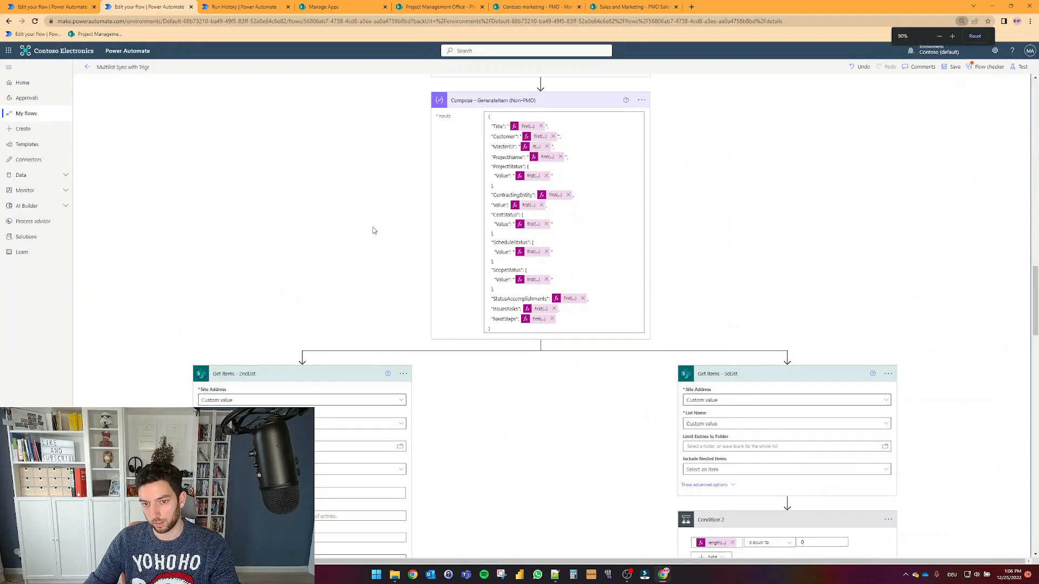
{"action": "scroll", "coordinate": [374, 231], "scroll_direction": "up", "scroll_amount": 10}
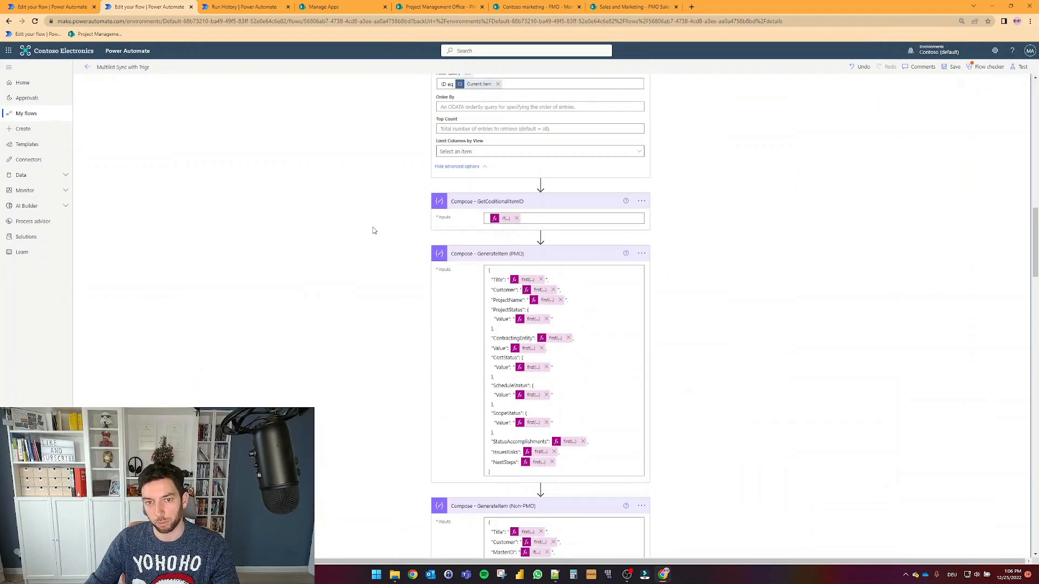
{"action": "scroll", "coordinate": [374, 231], "scroll_direction": "up", "scroll_amount": 10}
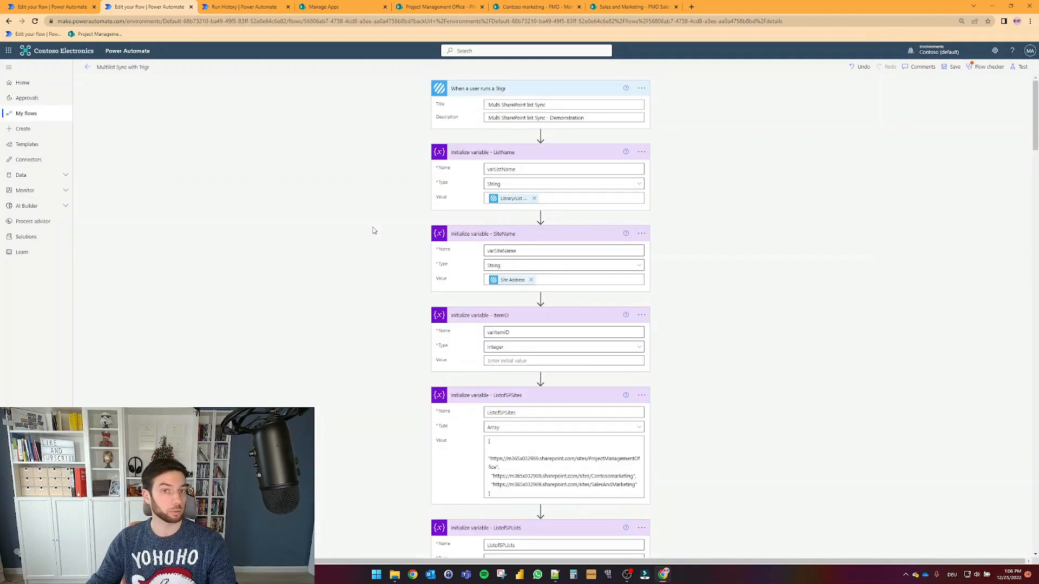
Step: Start the Multi SharePoint list Sync action for the selected Test Customer item in the PMO - Marketing list
{"action": "left_click", "coordinate": [631, 7]}
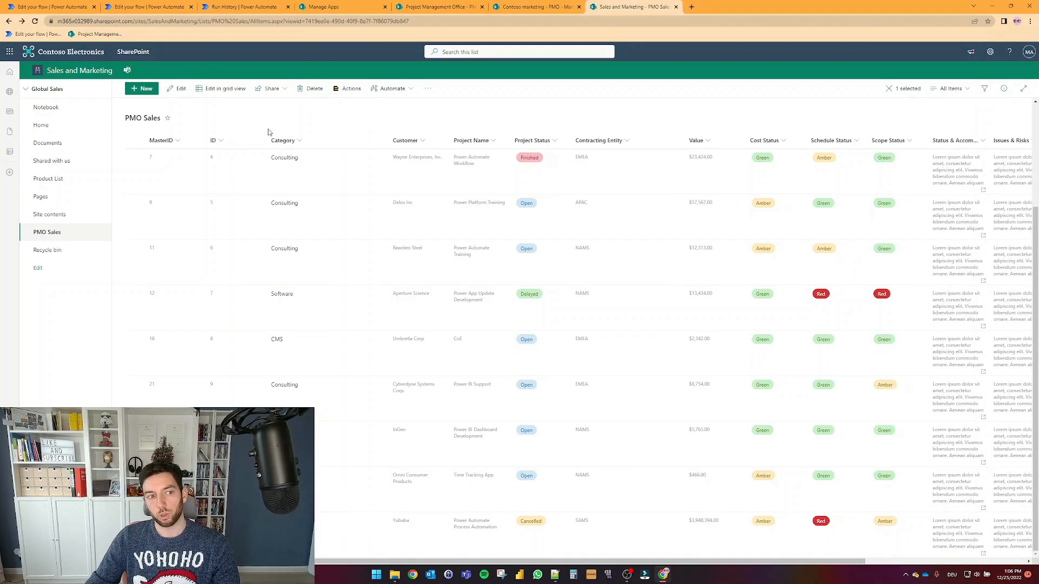
{"action": "left_click", "coordinate": [528, 7]}
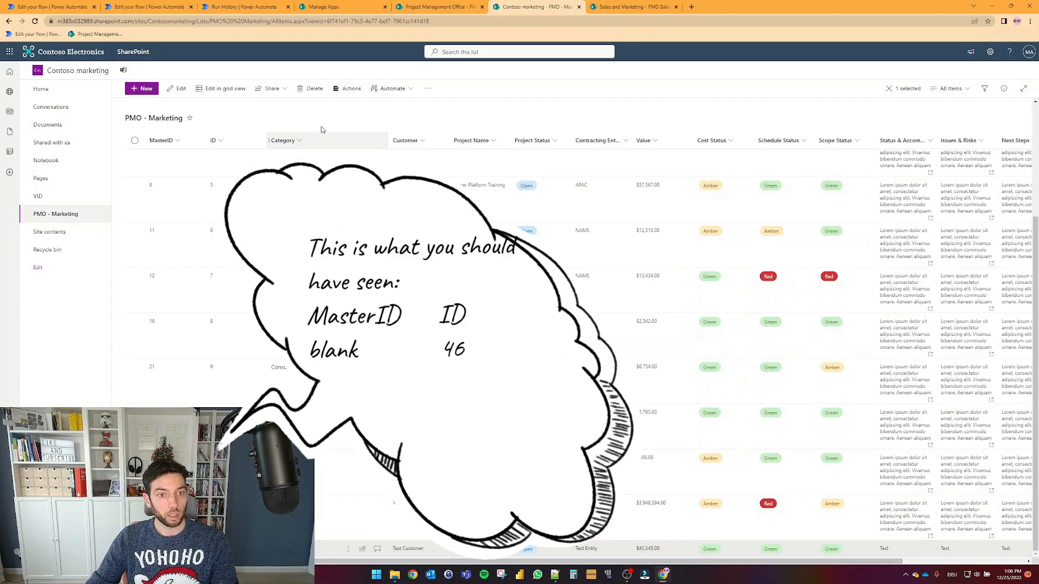
{"action": "left_click", "coordinate": [348, 89]}
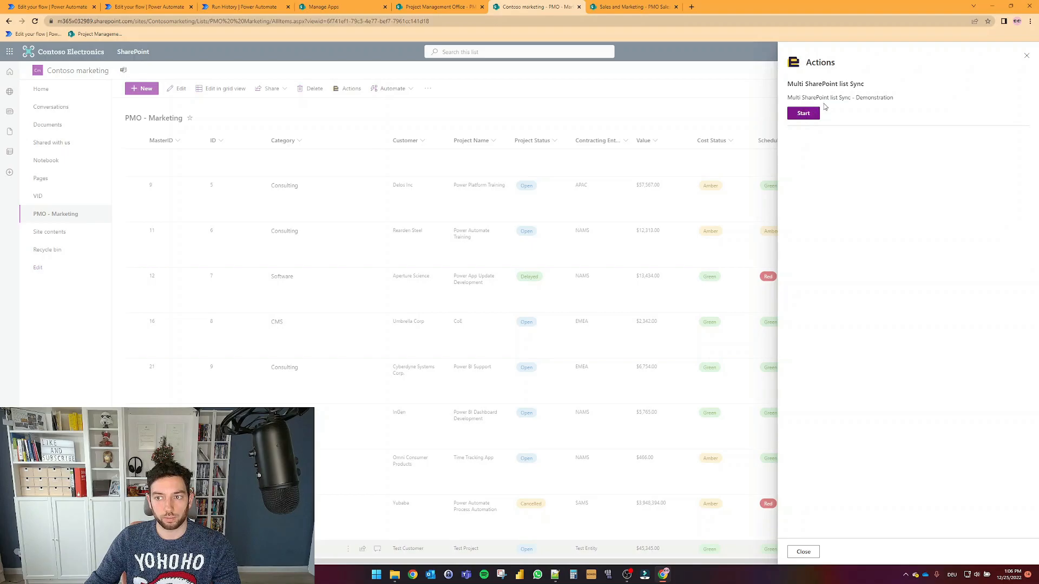
{"action": "left_click", "coordinate": [797, 113]}
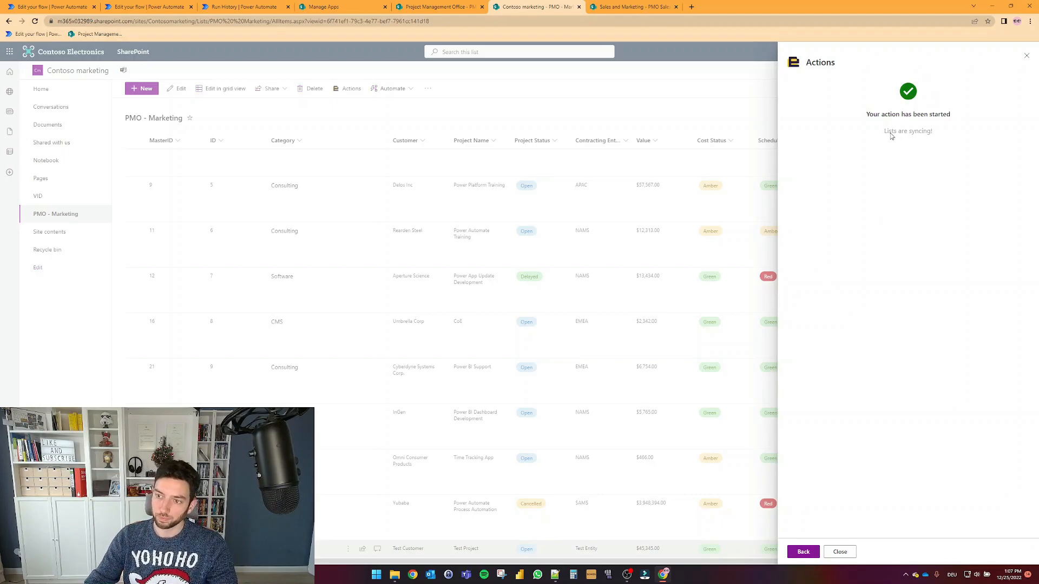
{"action": "left_click", "coordinate": [841, 552]}
Step: Open the most recent run of Multilist Sync with Trigr and examine the trigger's list name and item outputs
{"action": "left_click", "coordinate": [229, 5]}
{"action": "key", "text": "ctrl+minus"}
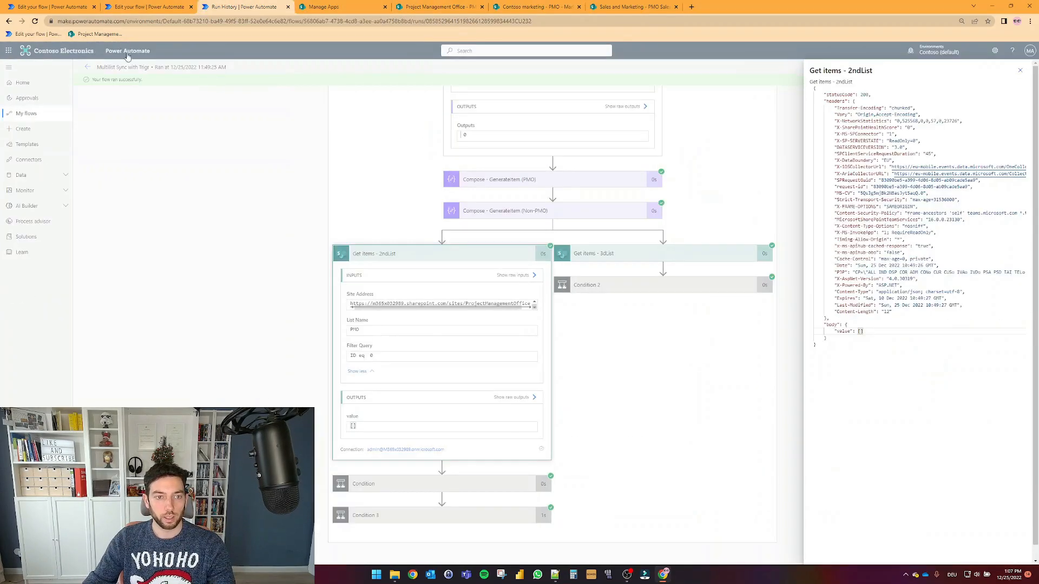
{"action": "left_click", "coordinate": [88, 67]}
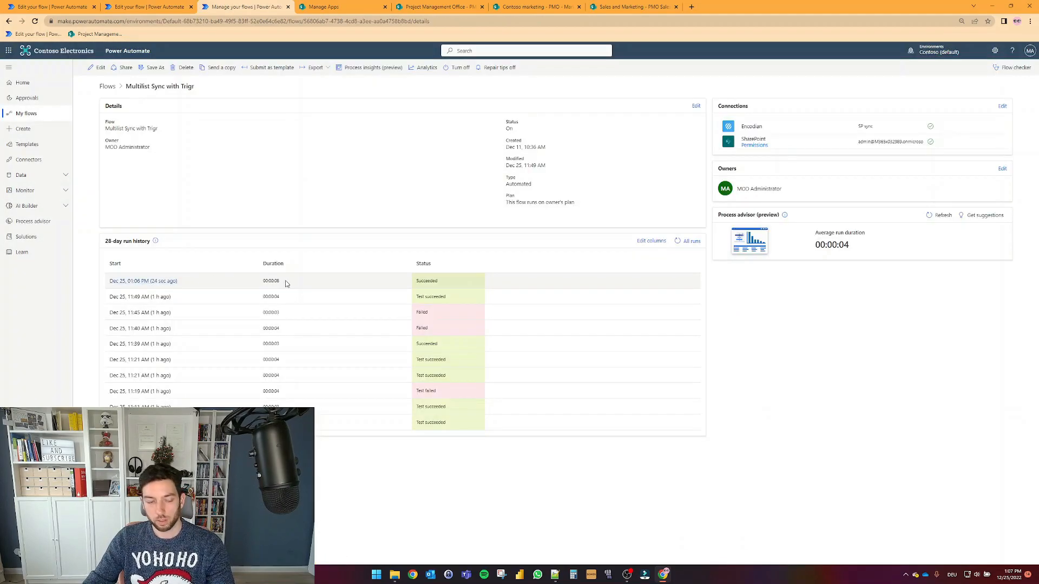
{"action": "left_click", "coordinate": [166, 283]}
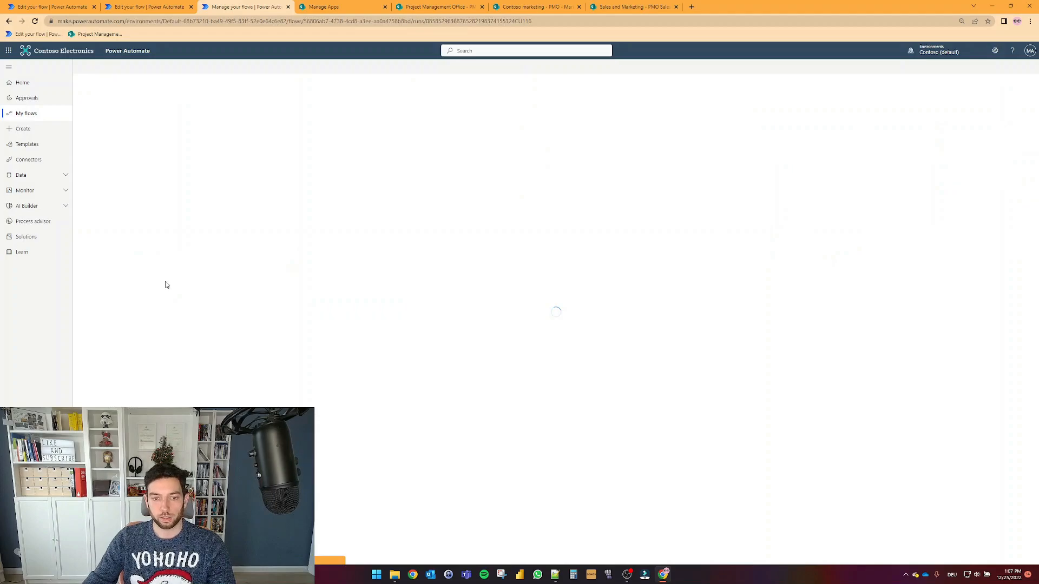
{"action": "left_click", "coordinate": [534, 105]}
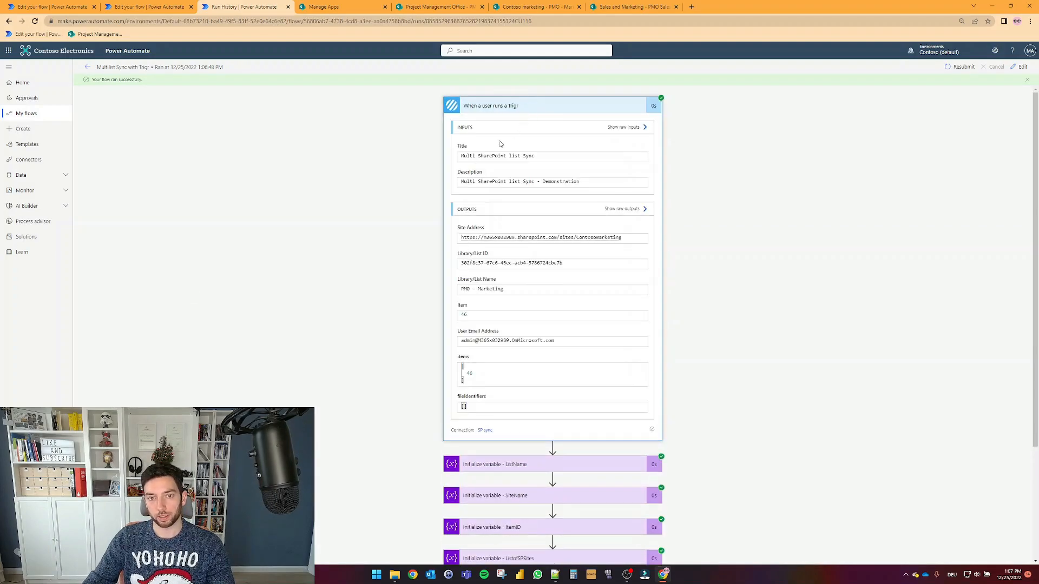
{"action": "left_click_drag", "start_coordinate": [504, 289], "coordinate": [455, 291]}
{"action": "scroll", "coordinate": [516, 304], "scroll_direction": "down", "scroll_amount": 3}
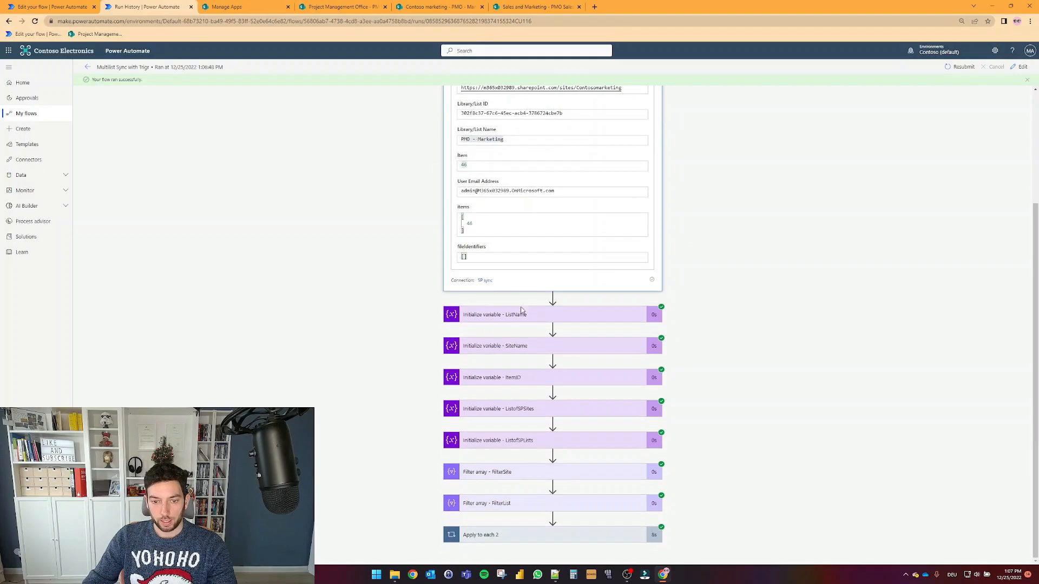
Step: Check the run's inputs for the ListName, SiteName and ItemID variable initializations
{"action": "left_click", "coordinate": [530, 320]}
{"action": "left_click_drag", "start_coordinate": [505, 417], "coordinate": [459, 412]}
{"action": "scroll", "coordinate": [509, 379], "scroll_direction": "down", "scroll_amount": 2}
{"action": "left_click", "coordinate": [514, 347]}
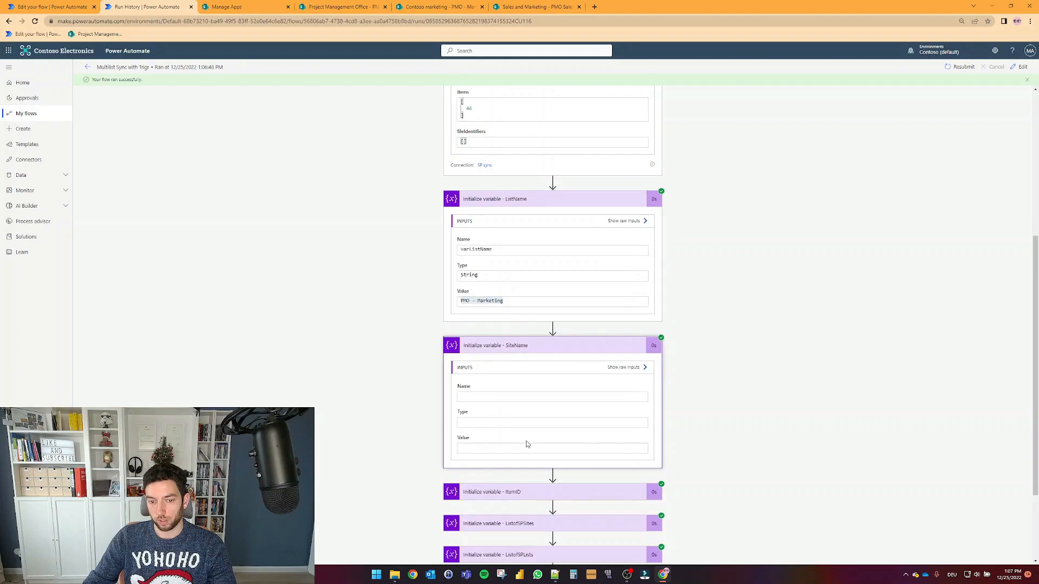
{"action": "scroll", "coordinate": [493, 396], "scroll_direction": "down", "scroll_amount": 2}
{"action": "left_click", "coordinate": [479, 378]}
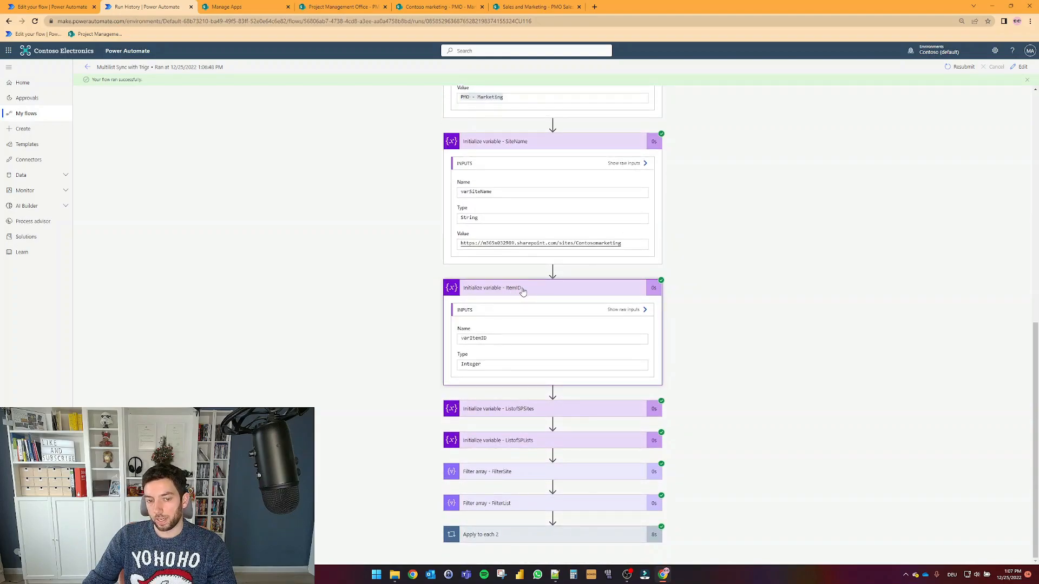
Step: Check the array values of the ListofSPSites and ListofSPLists variables in the run
{"action": "left_click", "coordinate": [523, 410]}
{"action": "scroll", "coordinate": [422, 382], "scroll_direction": "down", "scroll_amount": 2}
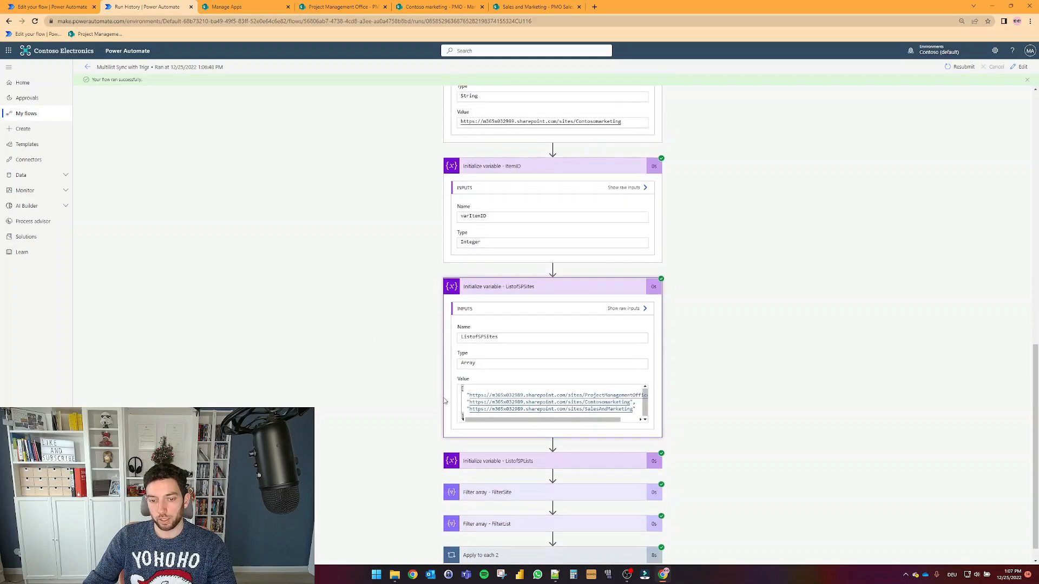
{"action": "left_click", "coordinate": [521, 461]}
{"action": "scroll", "coordinate": [379, 341], "scroll_direction": "down", "scroll_amount": 3}
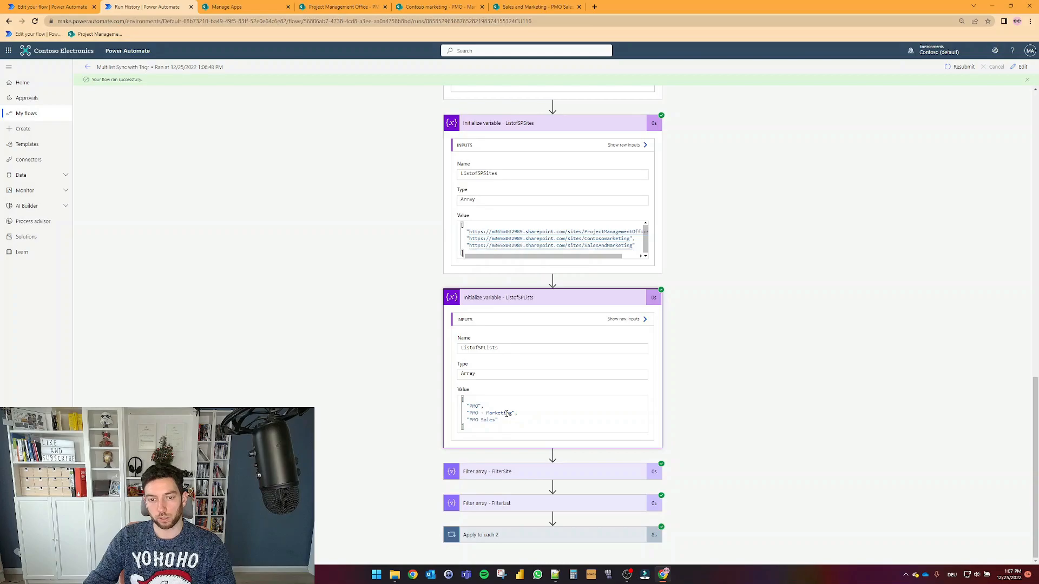
Step: Compare the FilterSite results with the trigger's site address, and examine the FilterList inputs and outputs
{"action": "left_click", "coordinate": [510, 478]}
{"action": "scroll", "coordinate": [367, 406], "scroll_direction": "down", "scroll_amount": 3}
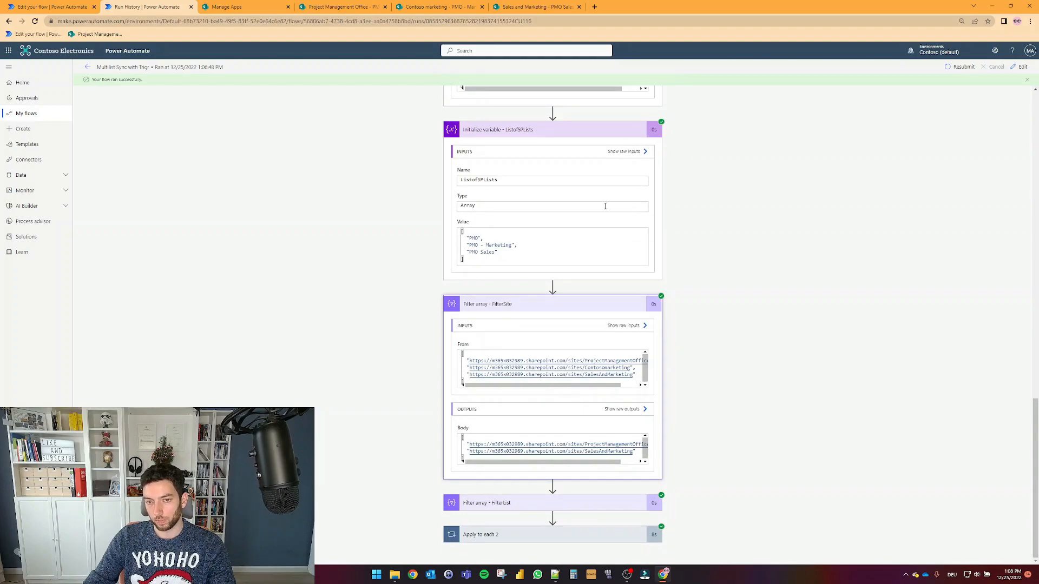
{"action": "scroll", "coordinate": [715, 235], "scroll_direction": "up", "scroll_amount": 10}
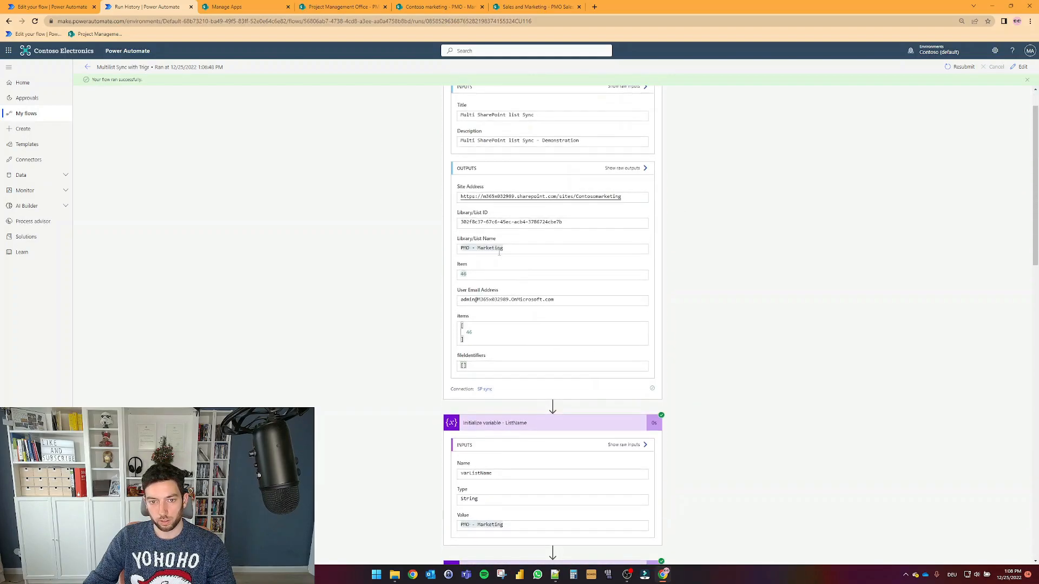
{"action": "left_click_drag", "start_coordinate": [636, 201], "coordinate": [580, 197]}
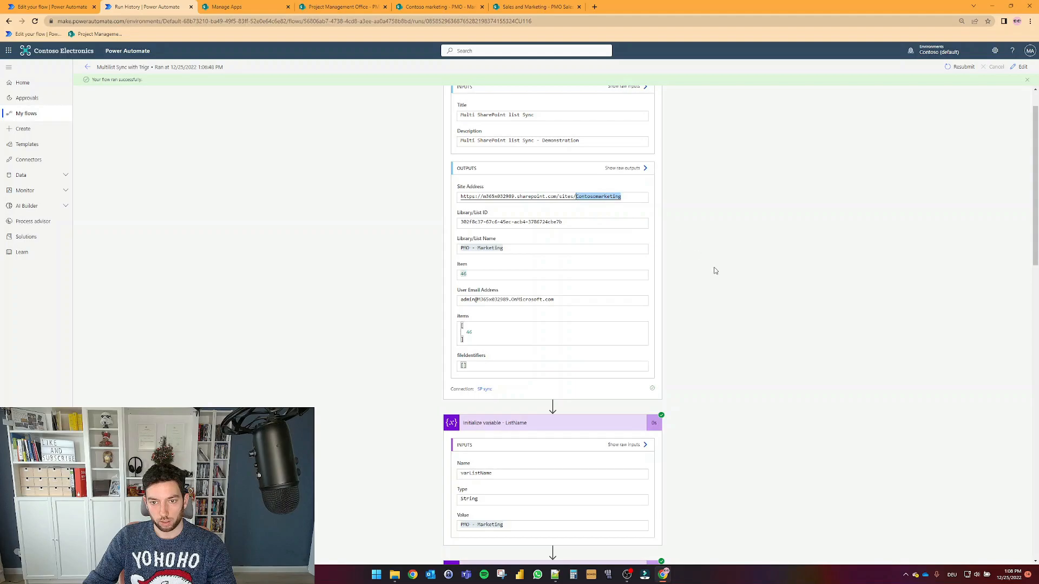
{"action": "scroll", "coordinate": [704, 276], "scroll_direction": "down", "scroll_amount": 8}
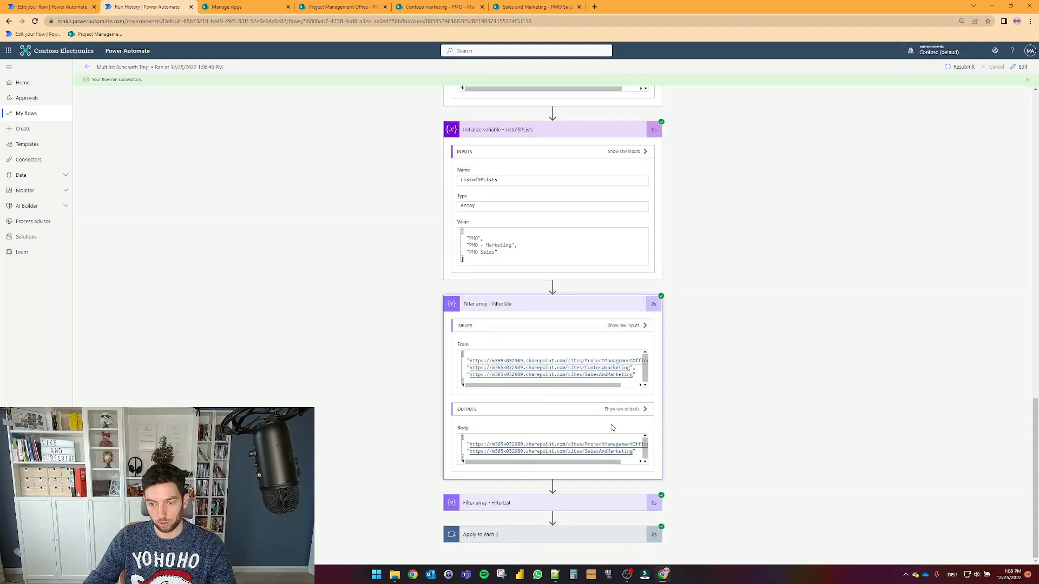
{"action": "left_click", "coordinate": [623, 505]}
{"action": "scroll", "coordinate": [691, 388], "scroll_direction": "down", "scroll_amount": 3}
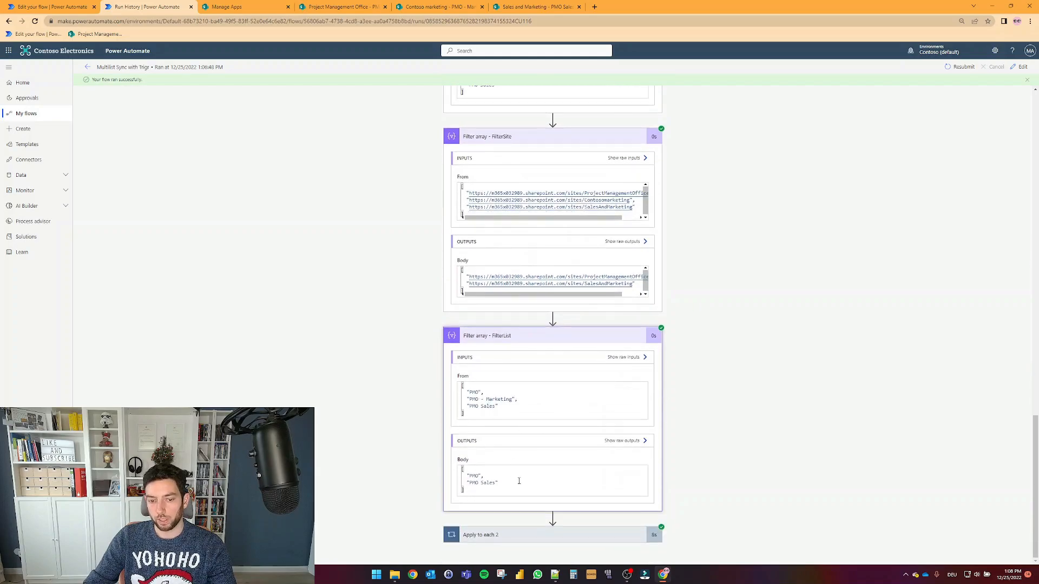
Step: Compare the FilterList output with its input array, and expand the Apply to each 2 loop to check its iterations
{"action": "left_click_drag", "start_coordinate": [474, 479], "coordinate": [464, 476]}
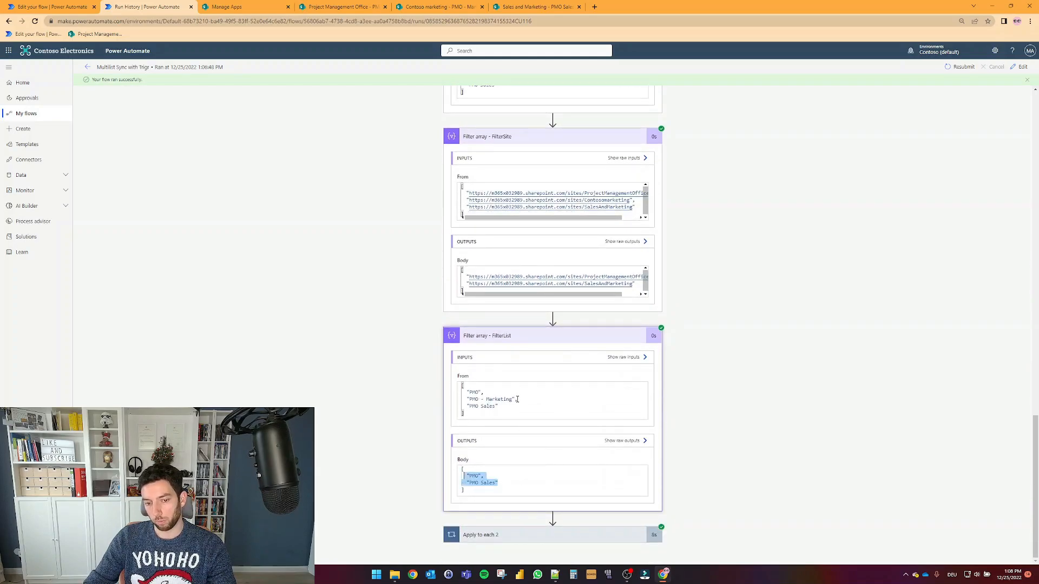
{"action": "left_click_drag", "start_coordinate": [516, 399], "coordinate": [468, 399]}
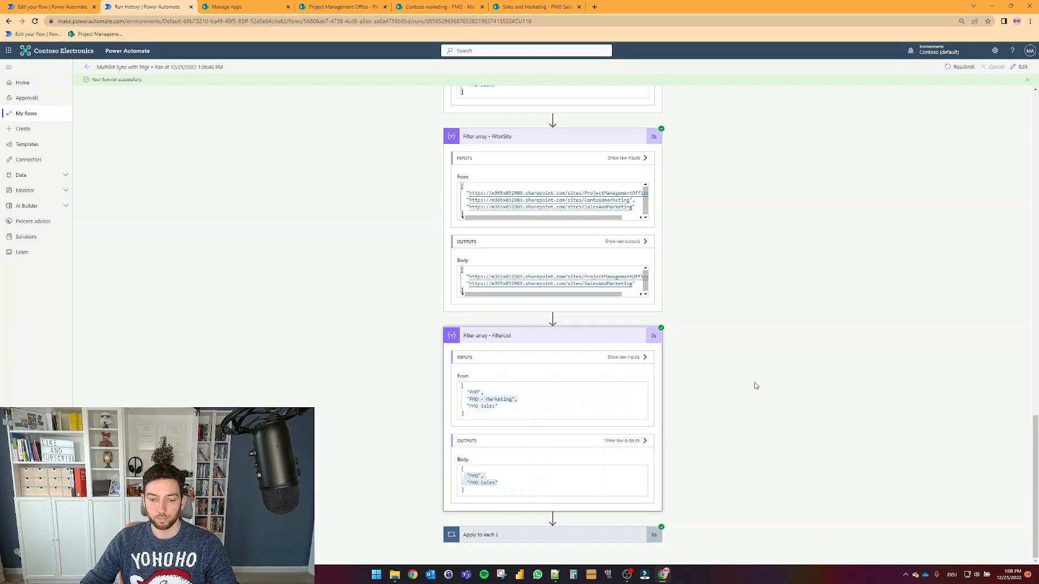
{"action": "scroll", "coordinate": [756, 388], "scroll_direction": "down", "scroll_amount": 5}
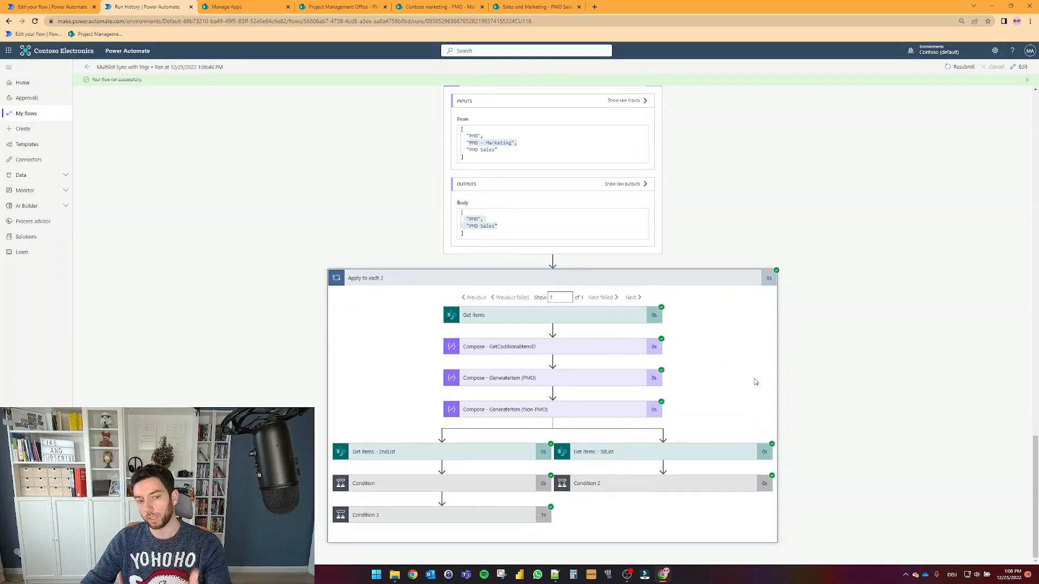
{"action": "left_click_drag", "start_coordinate": [564, 297], "coordinate": [548, 298]}
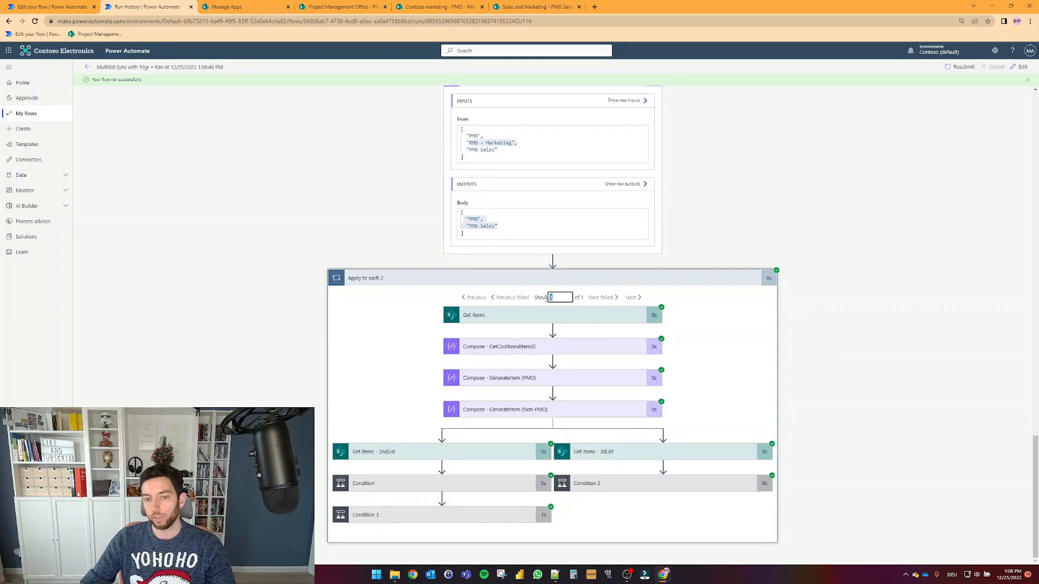
Step: Expand the Get items action in Apply to each 2 and check its site address and full filter query
{"action": "left_click", "coordinate": [527, 316]}
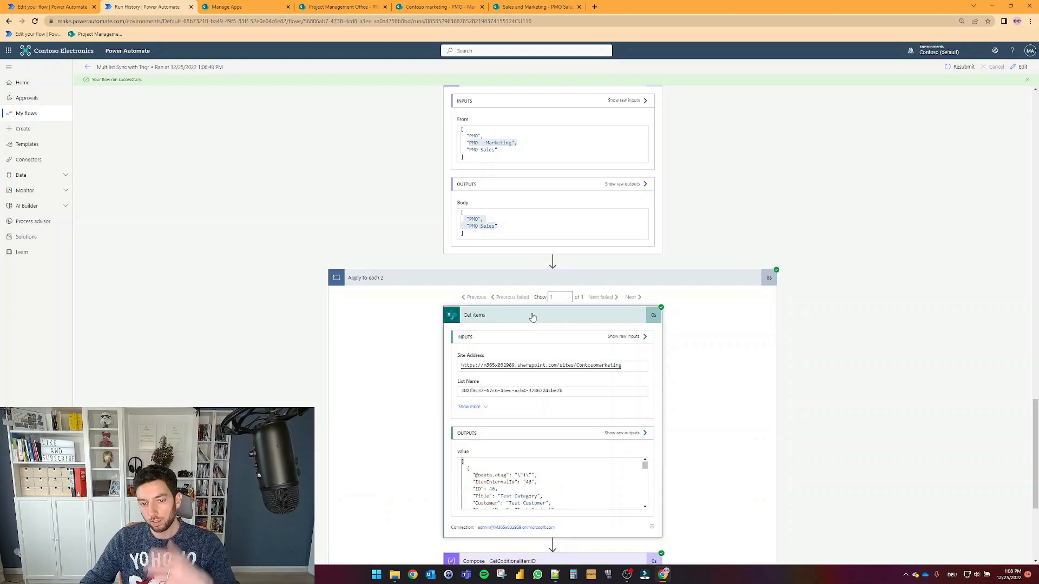
{"action": "scroll", "coordinate": [560, 407], "scroll_direction": "down", "scroll_amount": 2}
{"action": "left_click", "coordinate": [486, 330]}
{"action": "left_click_drag", "start_coordinate": [489, 336], "coordinate": [469, 337]}
{"action": "left_click_drag", "start_coordinate": [622, 286], "coordinate": [588, 285]}
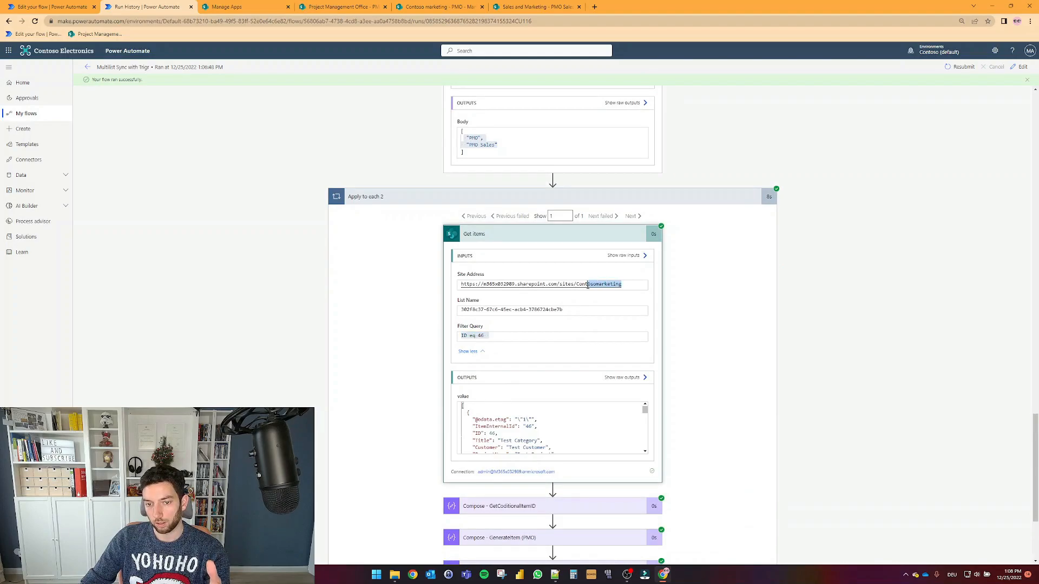
{"action": "left_click_drag", "start_coordinate": [502, 336], "coordinate": [477, 336]}
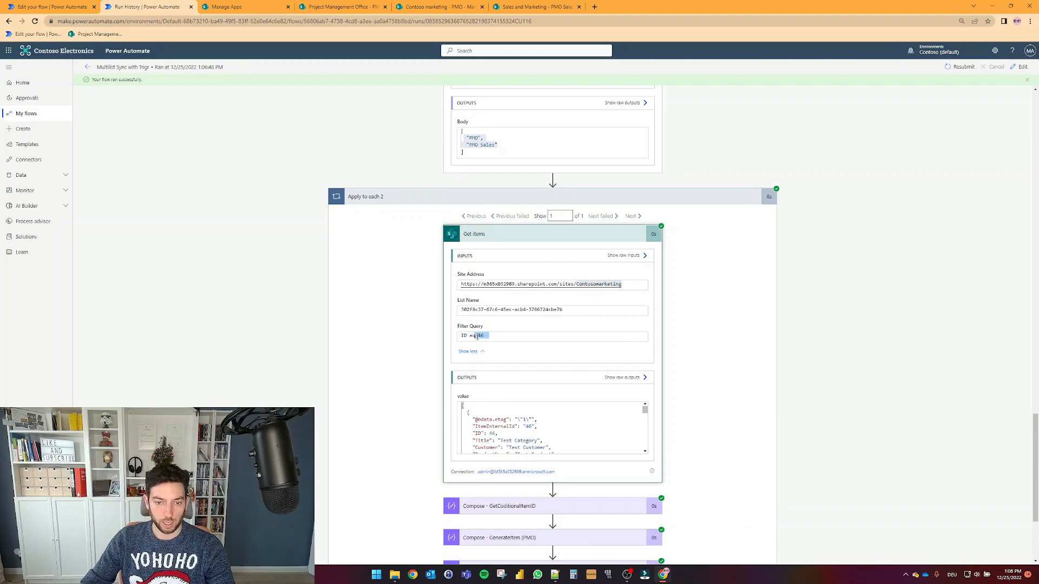
Step: Examine the item fields returned in the raw outputs of Get items, and close the details
{"action": "left_click", "coordinate": [621, 382]}
{"action": "scroll", "coordinate": [892, 367], "scroll_direction": "down", "scroll_amount": 3}
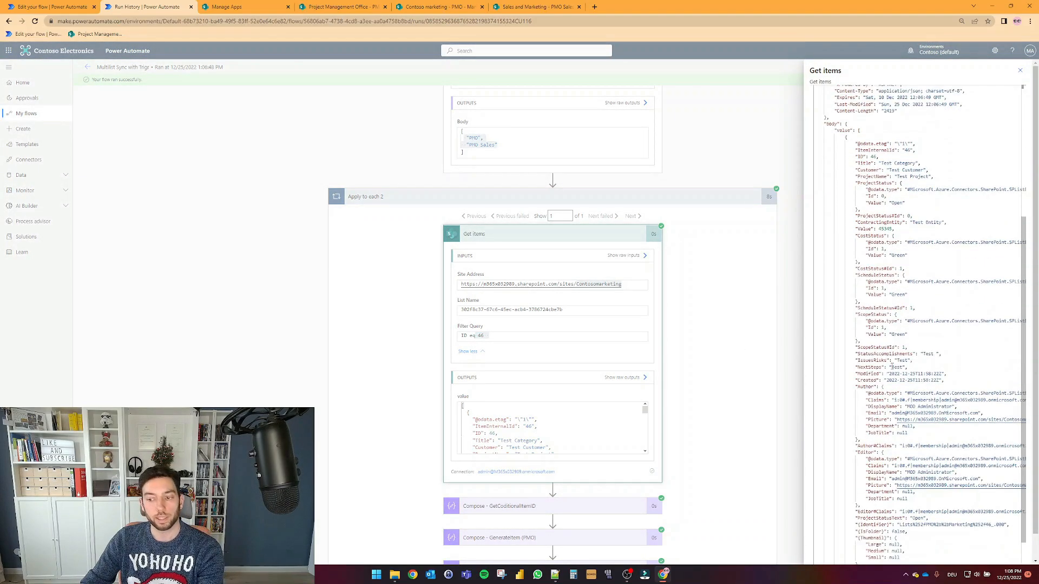
{"action": "scroll", "coordinate": [891, 367], "scroll_direction": "down", "scroll_amount": 3}
{"action": "scroll", "coordinate": [892, 368], "scroll_direction": "up", "scroll_amount": 3}
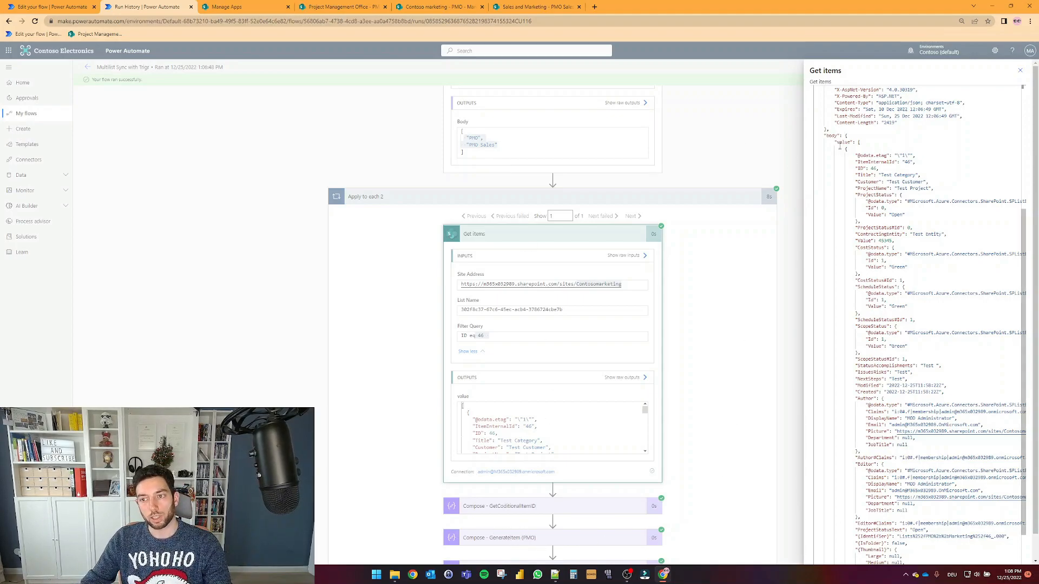
{"action": "left_click_drag", "start_coordinate": [845, 149], "coordinate": [927, 184]}
{"action": "left_click_drag", "start_coordinate": [946, 324], "coordinate": [947, 401]}
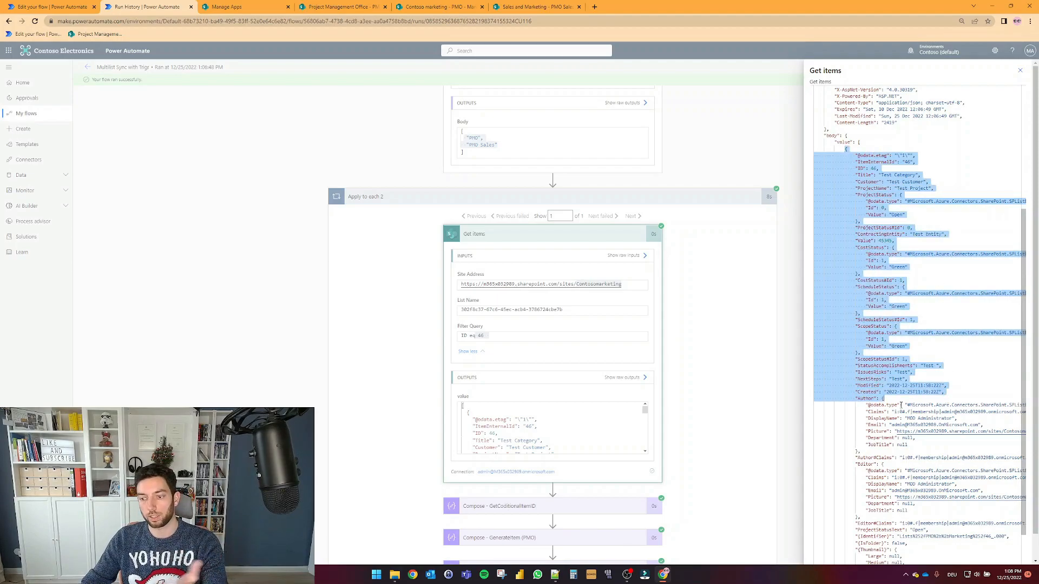
{"action": "left_click", "coordinate": [883, 372]}
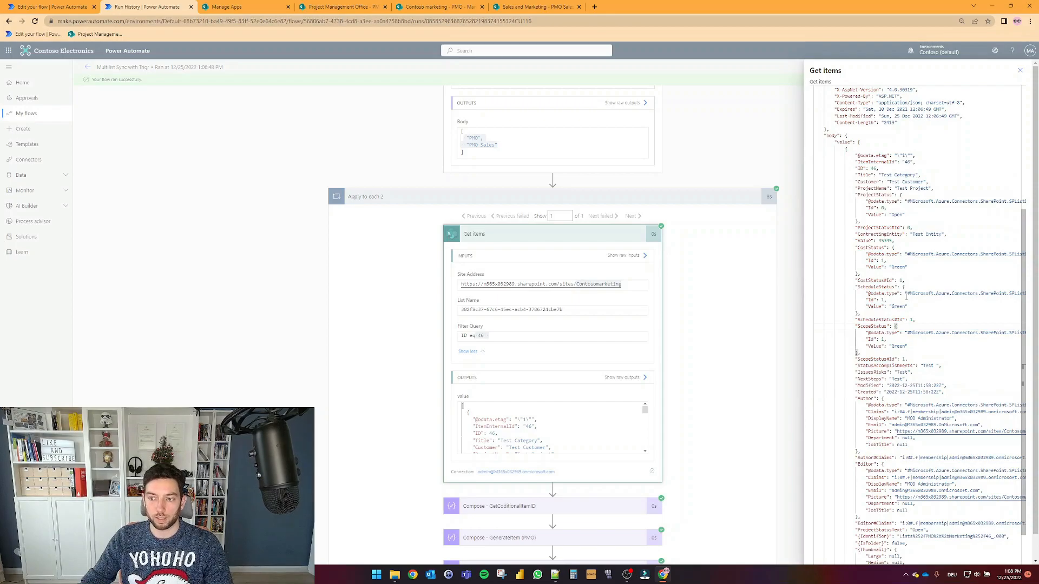
{"action": "left_click_drag", "start_coordinate": [907, 293], "coordinate": [1012, 298]}
{"action": "left_click", "coordinate": [903, 287]}
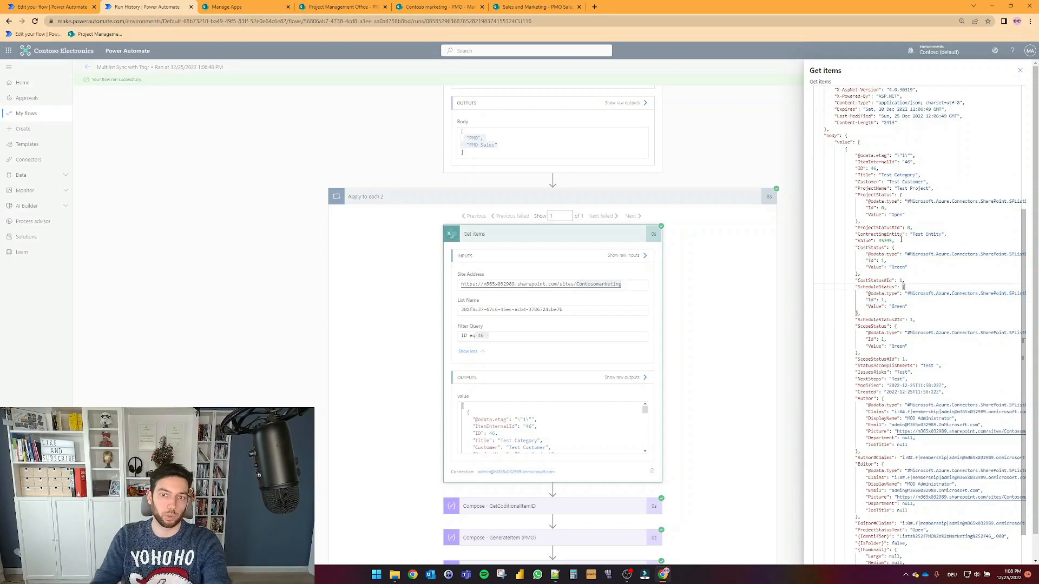
{"action": "left_click", "coordinate": [753, 311]}
Step: Check the Compose - GetCoditionalItemID value against the new item's MasterID in the PMO - Marketing list, and return to the run history
{"action": "scroll", "coordinate": [752, 311], "scroll_direction": "down", "scroll_amount": 3}
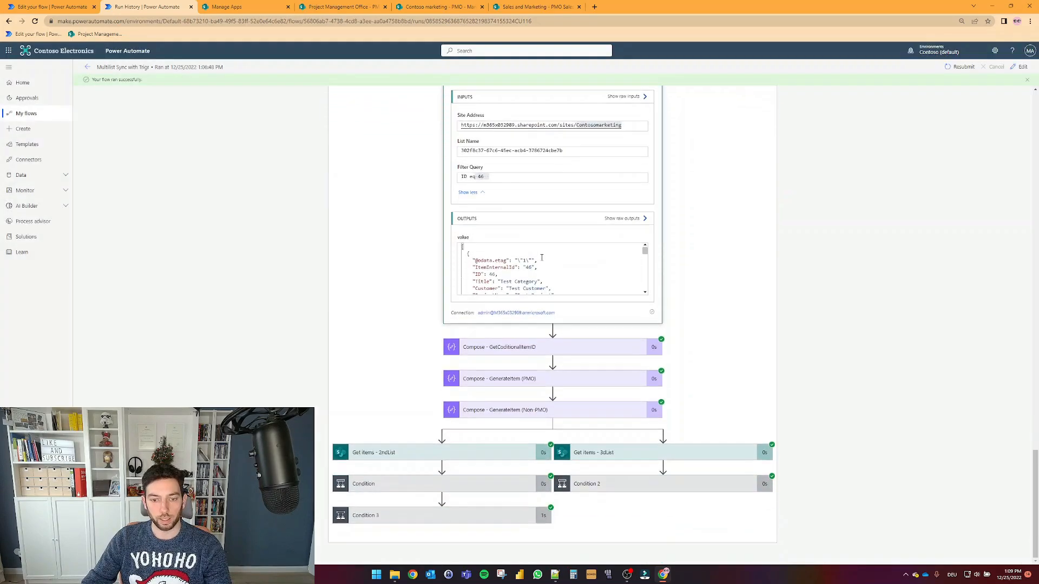
{"action": "left_click", "coordinate": [512, 352]}
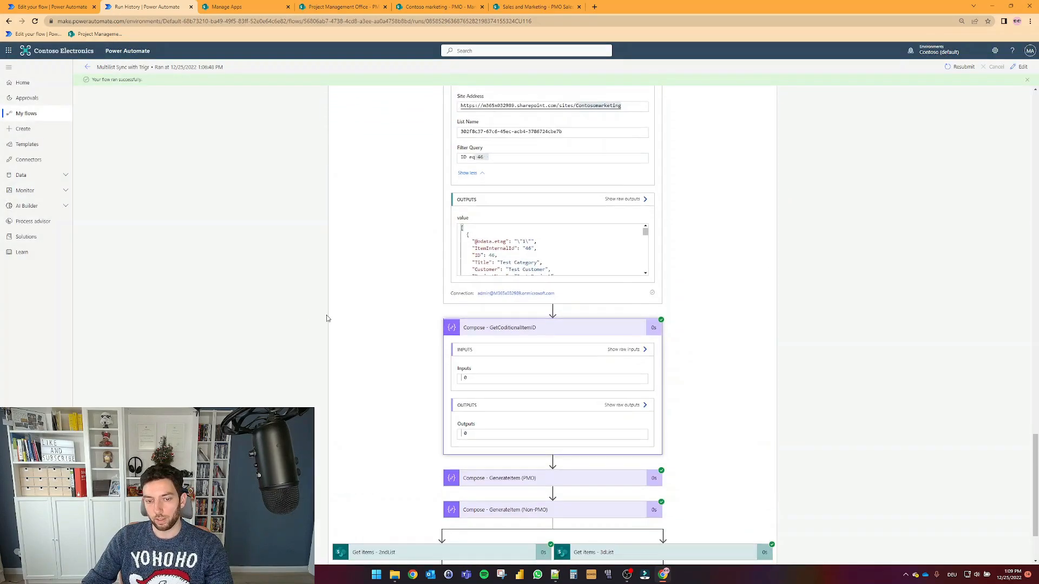
{"action": "scroll", "coordinate": [487, 335], "scroll_direction": "down", "scroll_amount": 1}
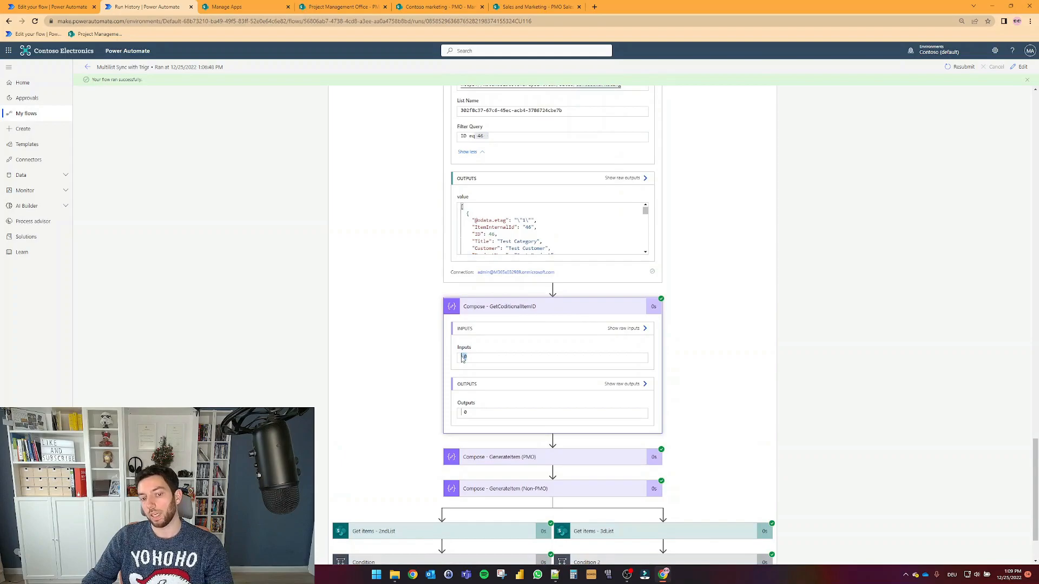
{"action": "left_click", "coordinate": [458, 6]}
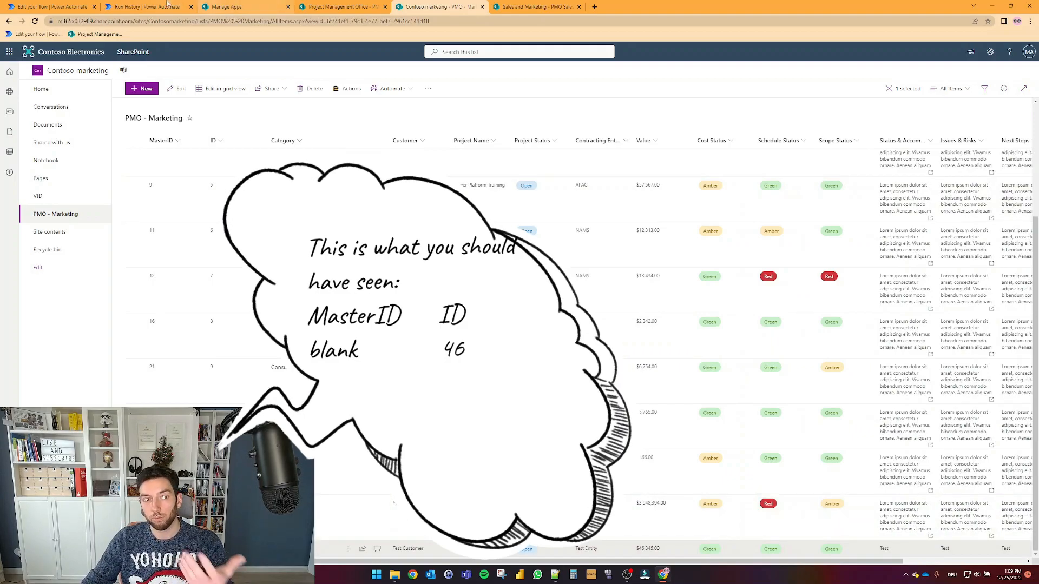
{"action": "left_click", "coordinate": [149, 7]}
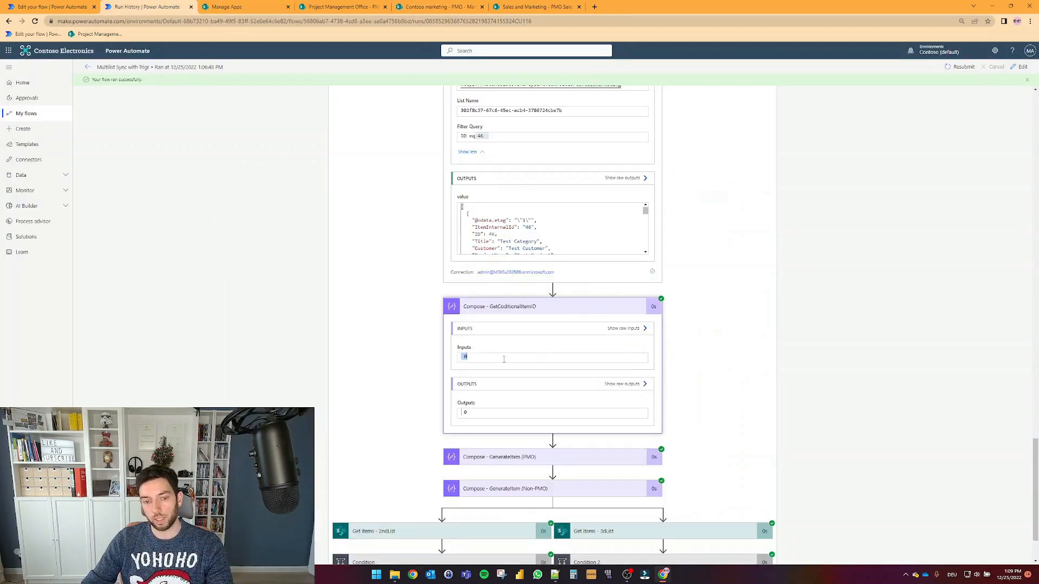
Step: Examine the item fields in the raw outputs of Compose - GenerateItem (PMO), and close the details
{"action": "scroll", "coordinate": [479, 373], "scroll_direction": "down", "scroll_amount": 2}
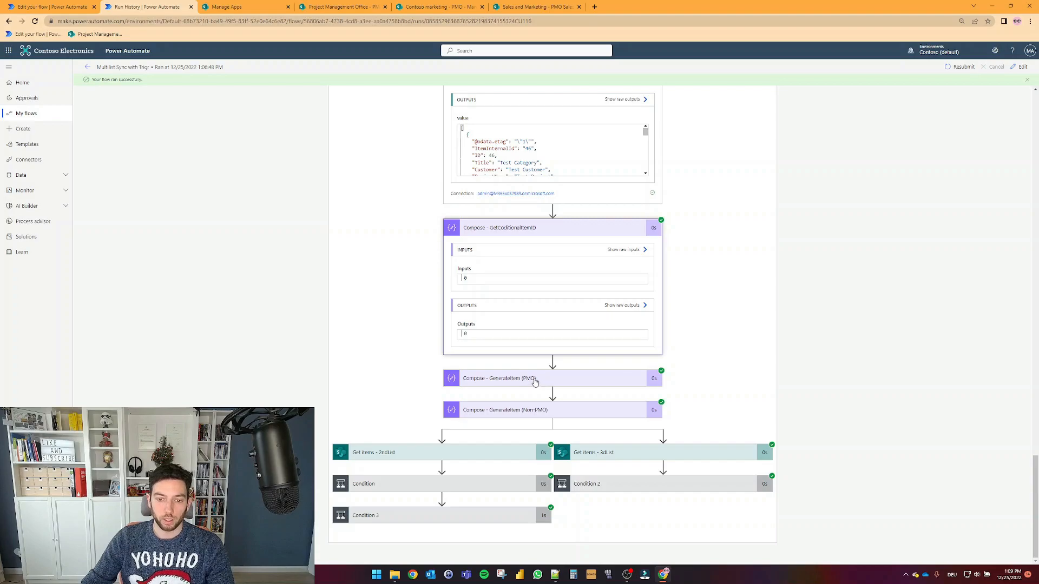
{"action": "left_click", "coordinate": [533, 379]}
{"action": "scroll", "coordinate": [529, 468], "scroll_direction": "down", "scroll_amount": 3}
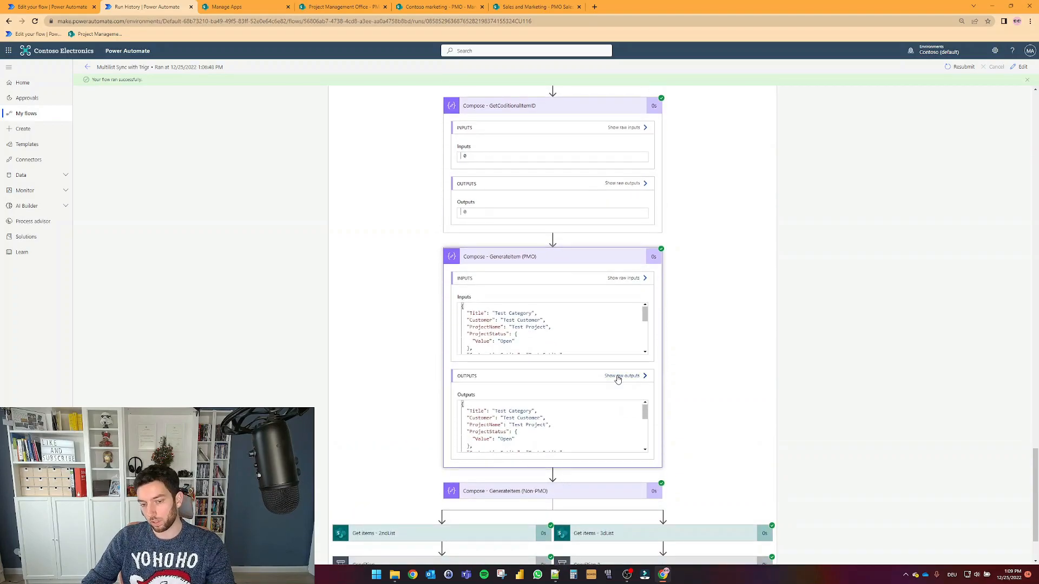
{"action": "left_click", "coordinate": [617, 380]}
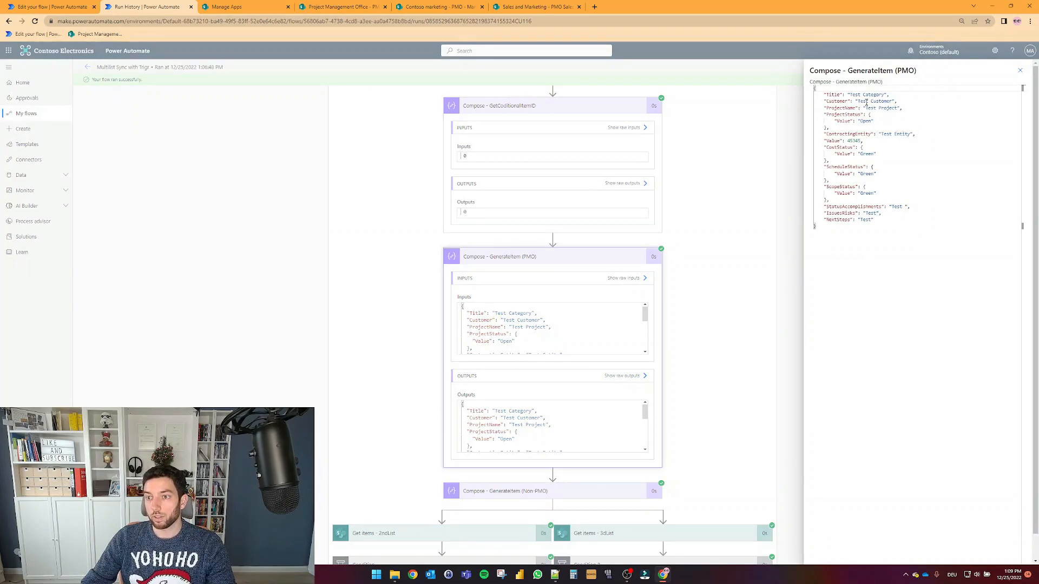
{"action": "left_click_drag", "start_coordinate": [850, 95], "coordinate": [900, 111]}
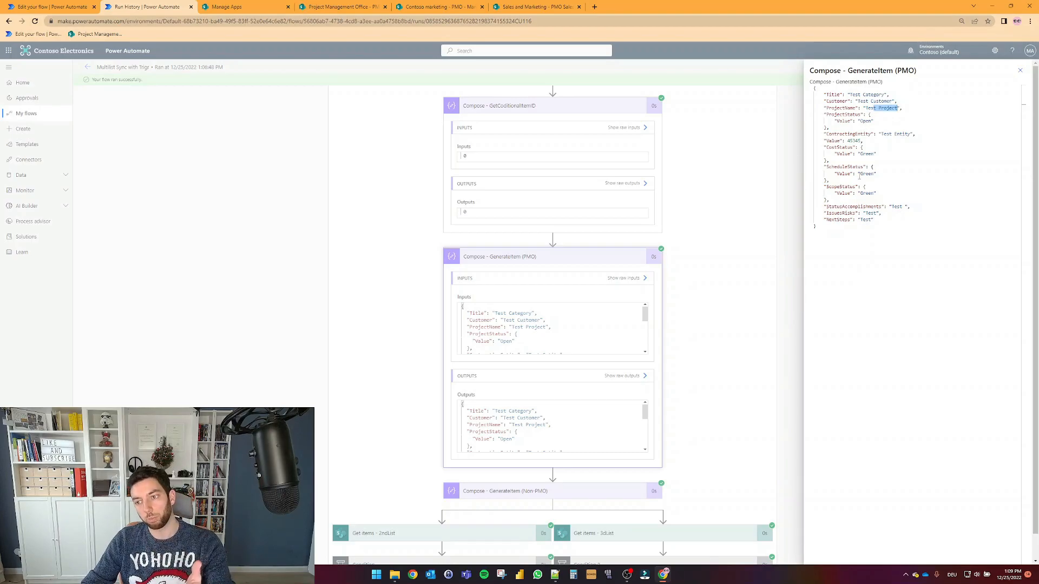
{"action": "left_click", "coordinate": [1020, 70]}
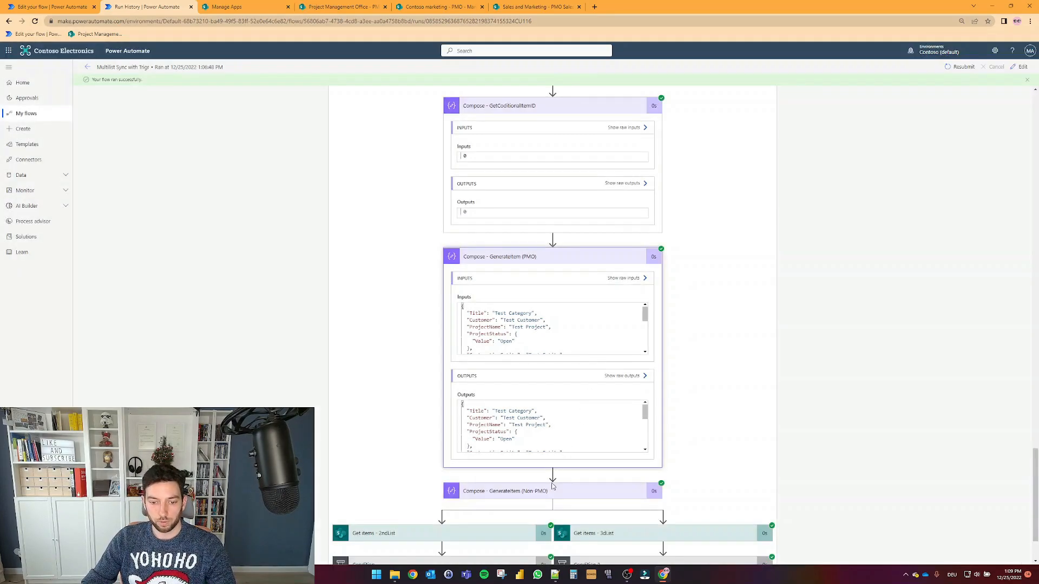
Step: Check the MasterID field in the raw inputs of Compose - GenerateItem (Non-PMO), and close the details
{"action": "scroll", "coordinate": [696, 352], "scroll_direction": "down", "scroll_amount": 3}
{"action": "left_click", "coordinate": [624, 352]}
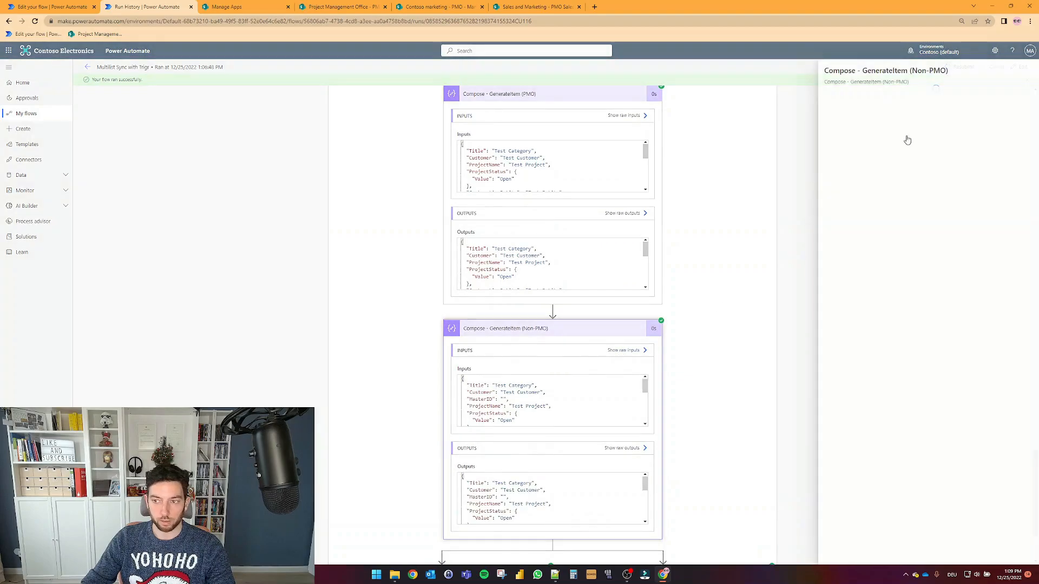
{"action": "left_click_drag", "start_coordinate": [824, 108], "coordinate": [869, 108]}
{"action": "left_click", "coordinate": [858, 108]}
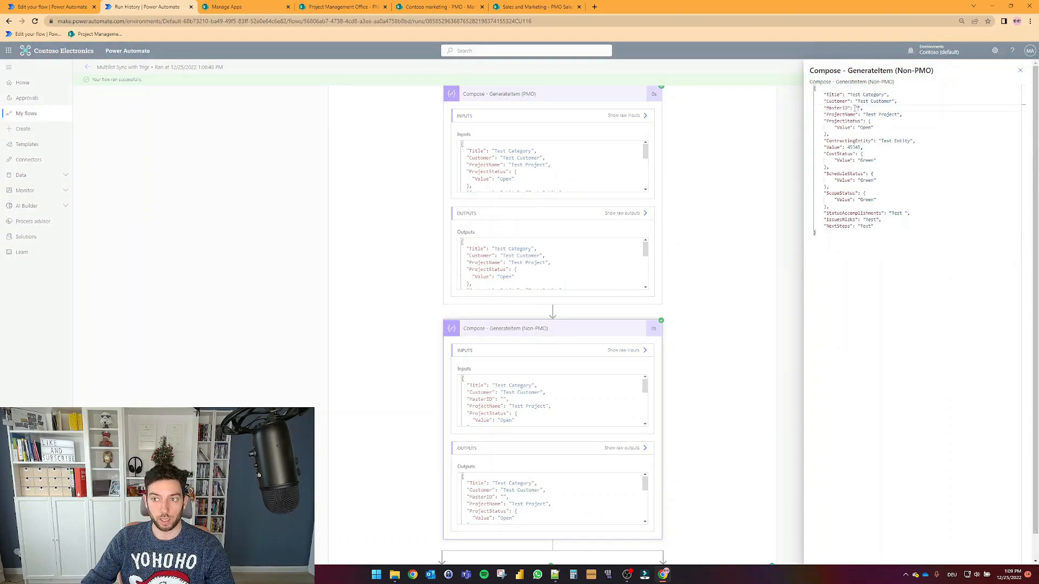
{"action": "left_click", "coordinate": [1020, 71]}
Step: Expand Get items - 2ndList and check its site address, list name and filter query
{"action": "scroll", "coordinate": [352, 374], "scroll_direction": "down", "scroll_amount": 3}
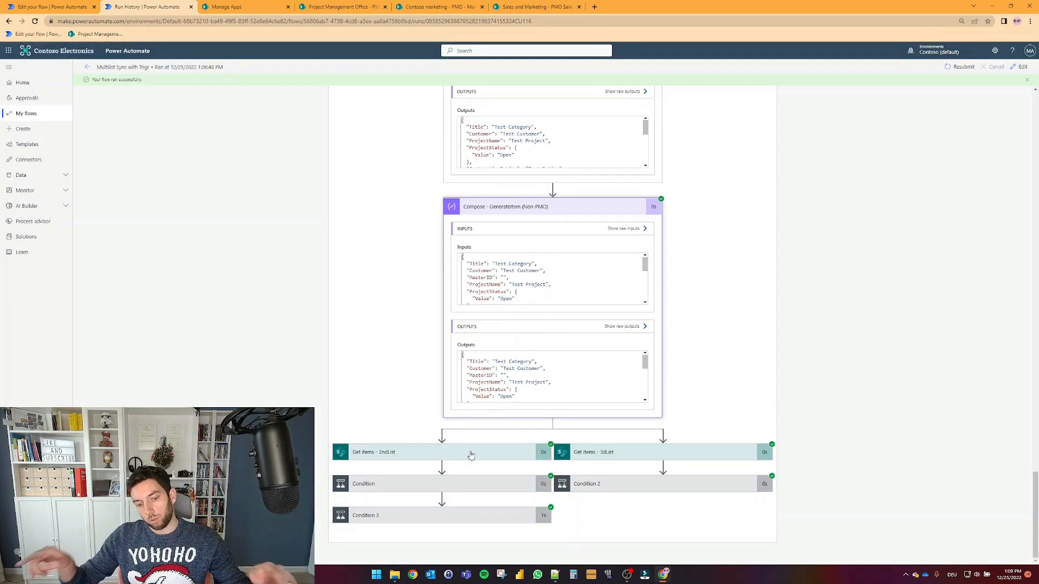
{"action": "left_click", "coordinate": [477, 456]}
{"action": "scroll", "coordinate": [465, 487], "scroll_direction": "down", "scroll_amount": 1}
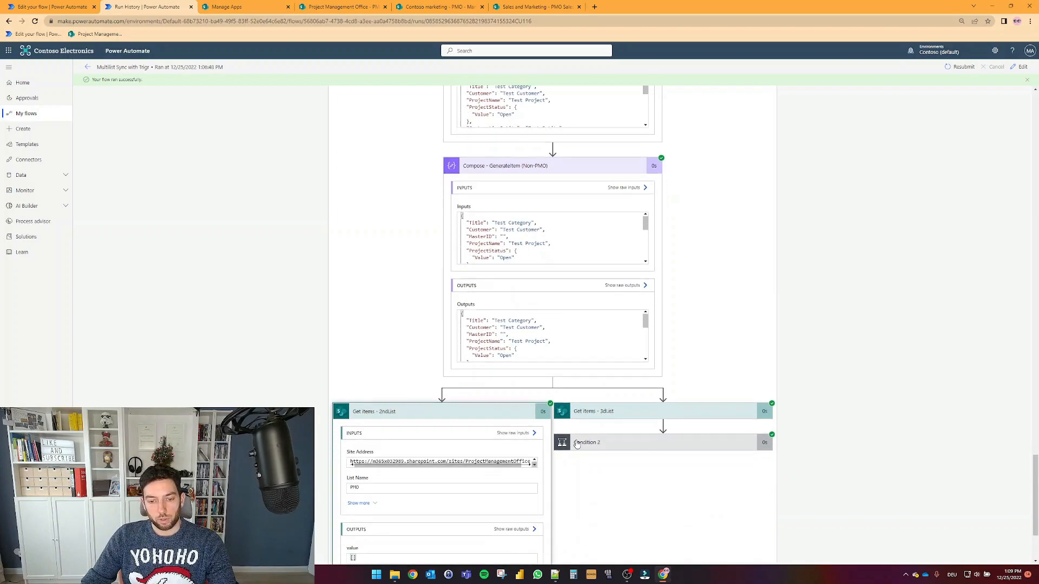
{"action": "scroll", "coordinate": [453, 481], "scroll_direction": "down", "scroll_amount": 2}
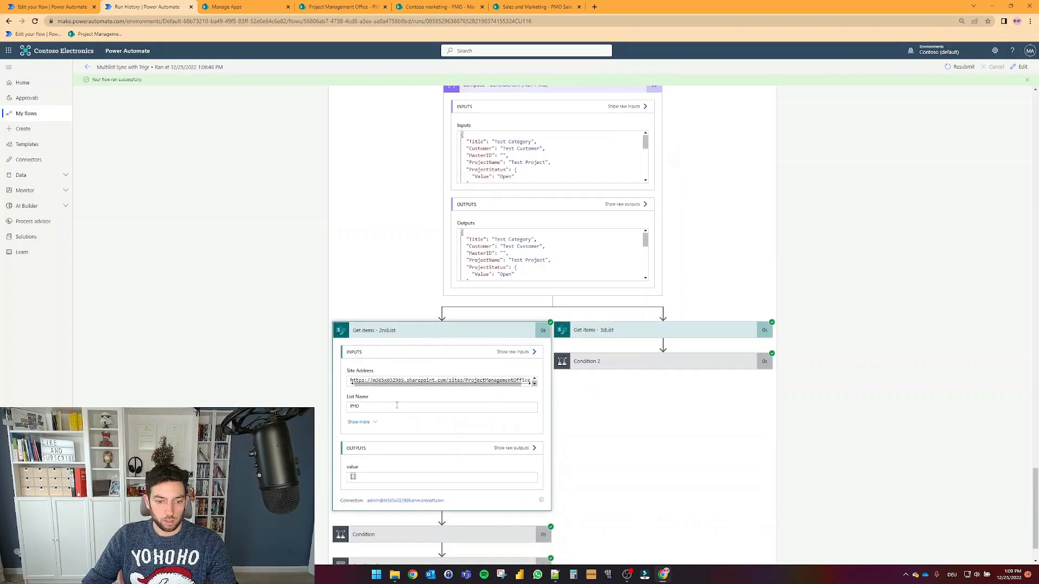
{"action": "scroll", "coordinate": [385, 401], "scroll_direction": "down", "scroll_amount": 1}
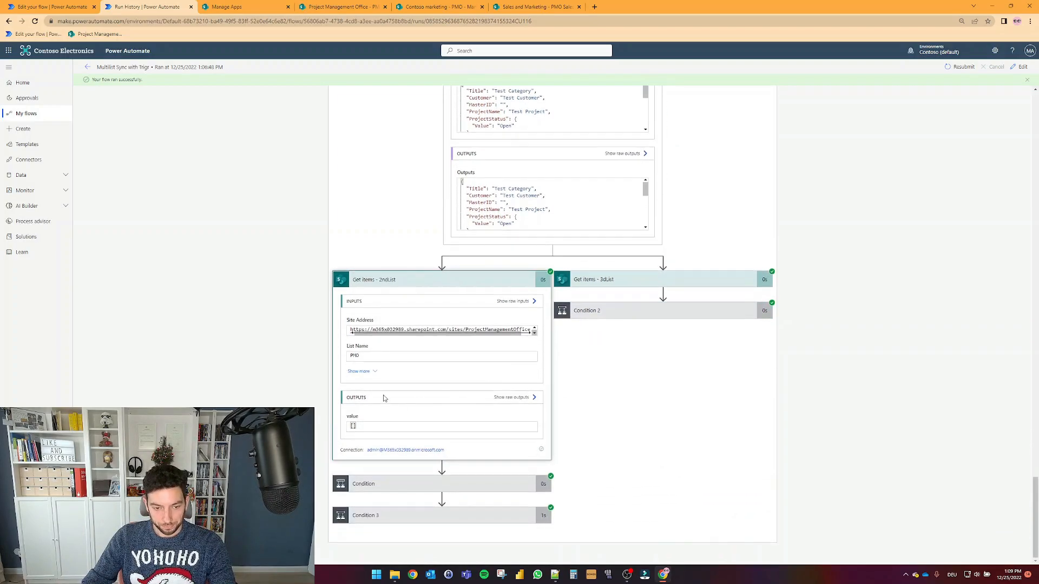
{"action": "left_click", "coordinate": [370, 372]}
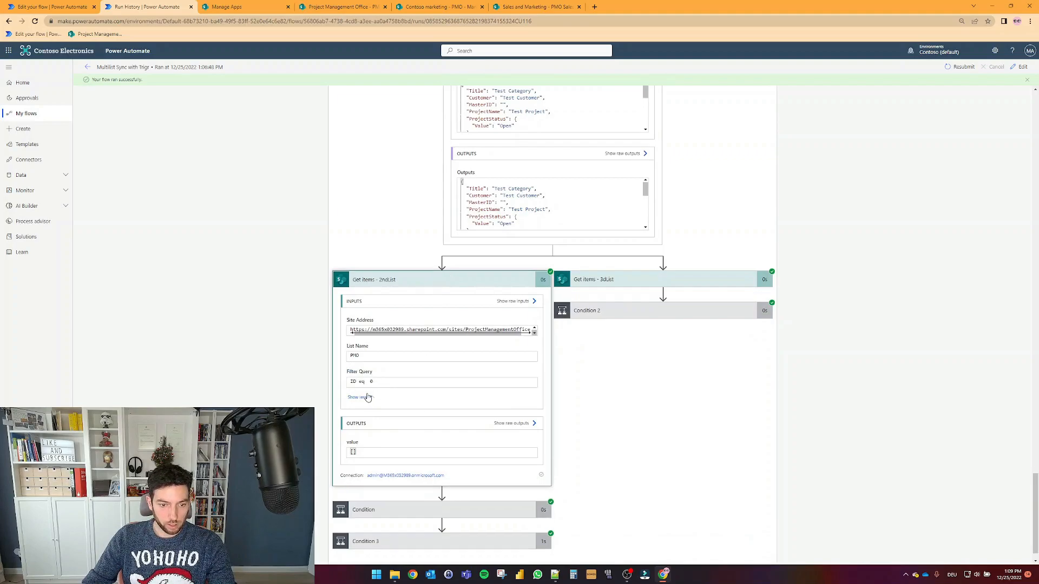
{"action": "left_click_drag", "start_coordinate": [377, 382], "coordinate": [342, 386]}
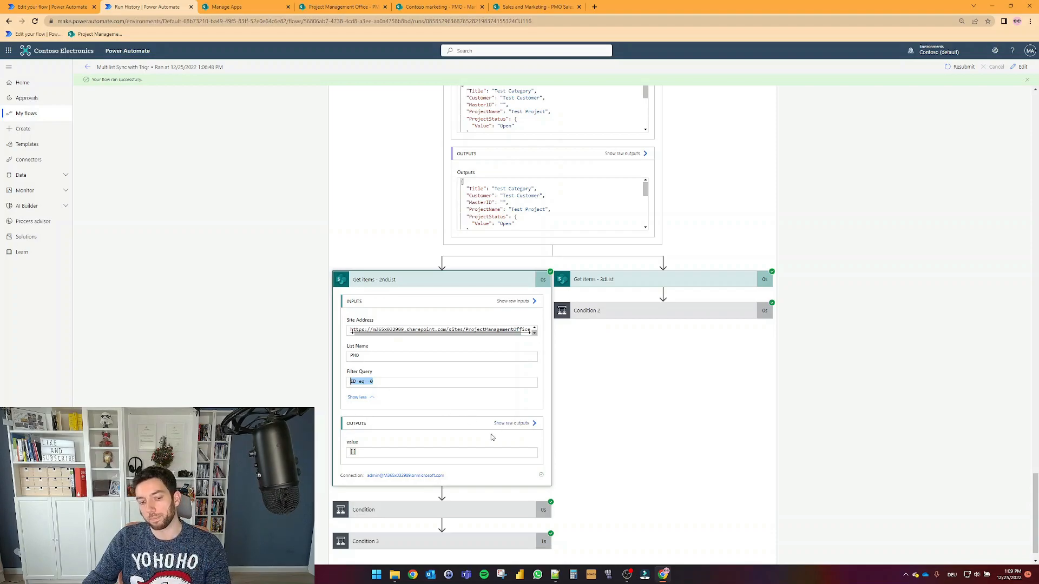
Step: Compare the GetCoditionalItemID output with the ID in the 2ndList filter query, and view the expanded Condition below it
{"action": "scroll", "coordinate": [471, 485], "scroll_direction": "down", "scroll_amount": 1}
{"action": "scroll", "coordinate": [548, 209], "scroll_direction": "up", "scroll_amount": 8}
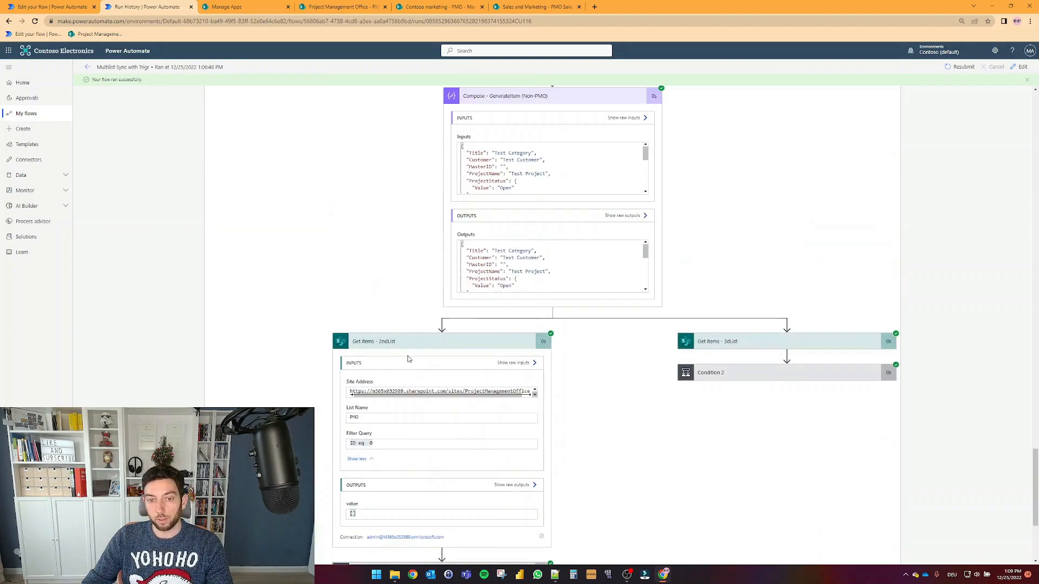
{"action": "scroll", "coordinate": [548, 208], "scroll_direction": "up", "scroll_amount": 3}
{"action": "double_click", "coordinate": [463, 257]}
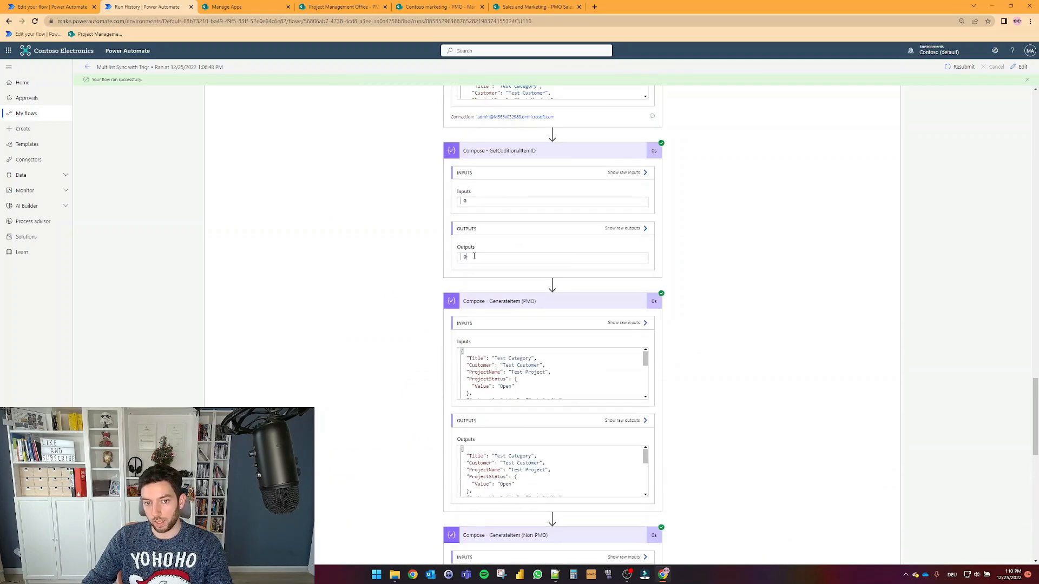
{"action": "scroll", "coordinate": [428, 286], "scroll_direction": "down", "scroll_amount": 8}
{"action": "double_click", "coordinate": [378, 439]}
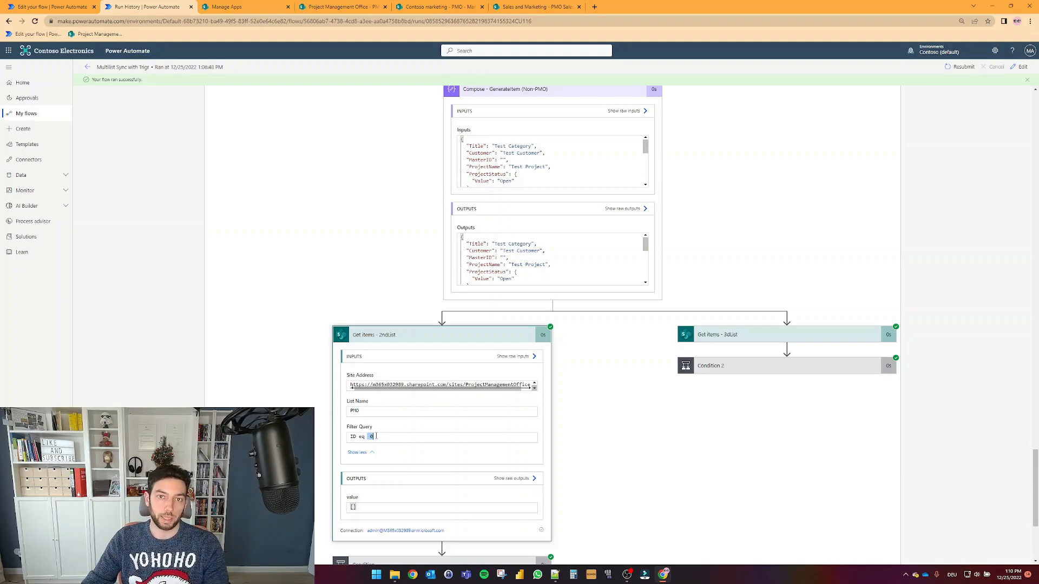
{"action": "left_click", "coordinate": [389, 436]}
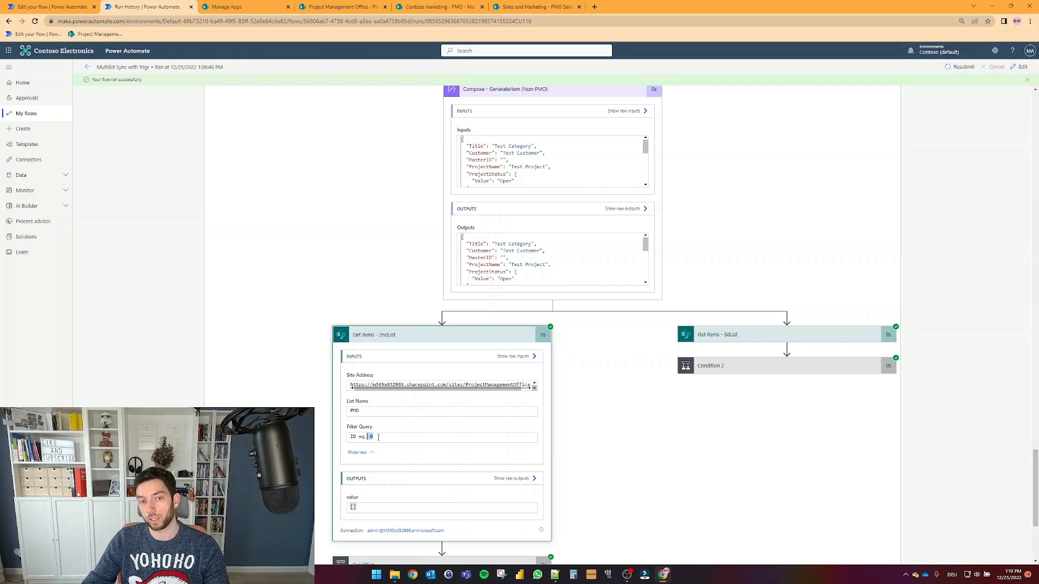
{"action": "scroll", "coordinate": [362, 443], "scroll_direction": "down", "scroll_amount": 4}
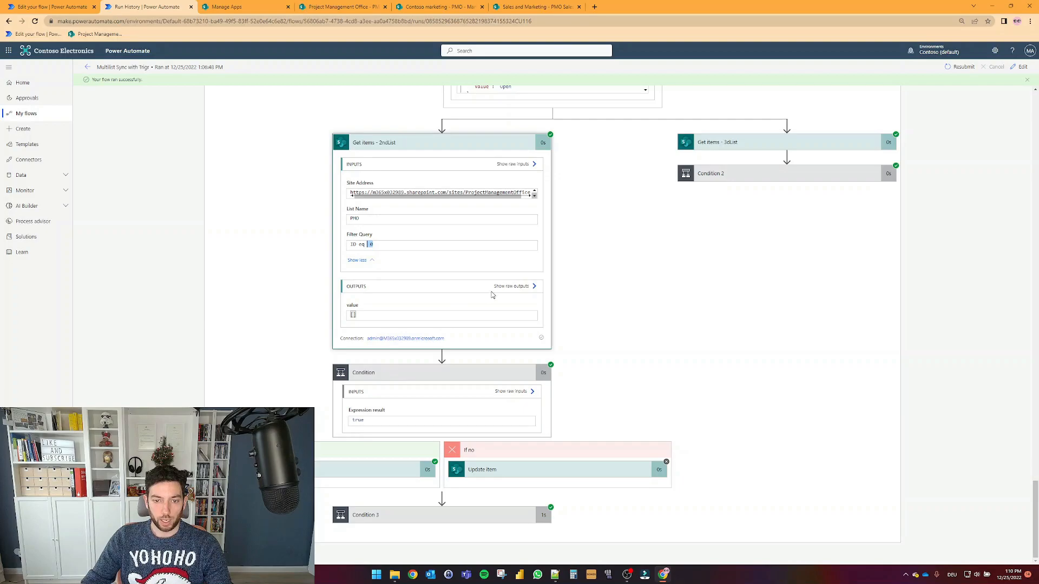
Step: Check the raw outputs of Get items - 2ndList, close the details, and check the expression result of Condition
{"action": "left_click", "coordinate": [495, 288]}
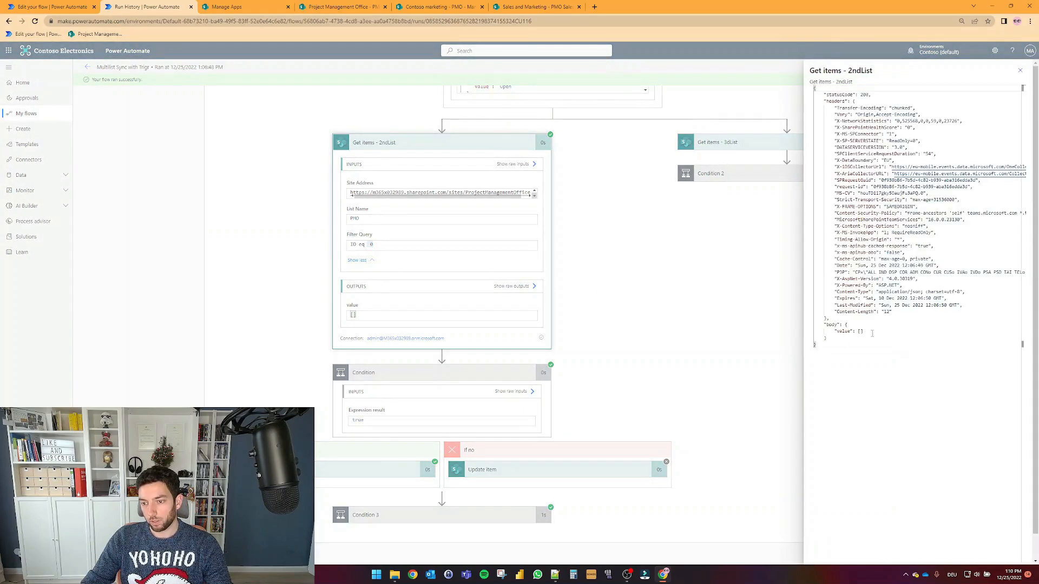
{"action": "left_click", "coordinate": [516, 336]}
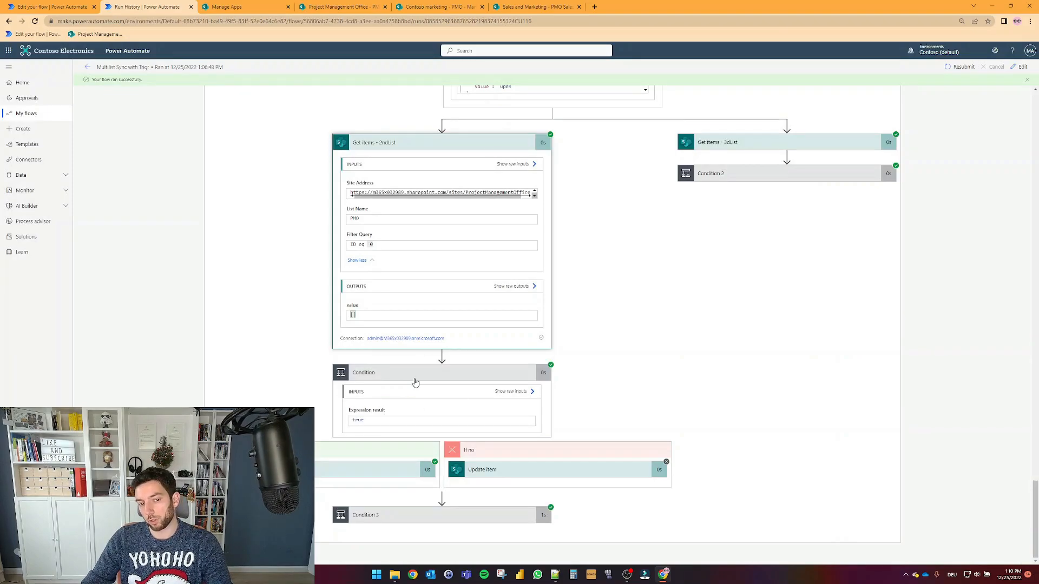
{"action": "double_click", "coordinate": [370, 421]}
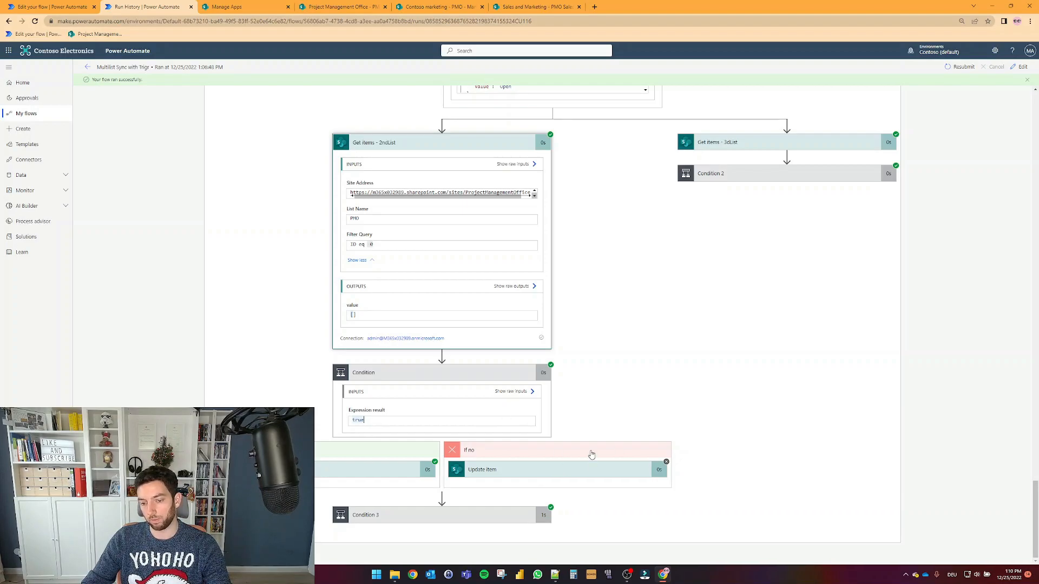
Step: Expand Create item in Condition's If yes branch and check its site address, list name and item fields
{"action": "left_click", "coordinate": [352, 465]}
{"action": "scroll", "coordinate": [352, 466], "scroll_direction": "down", "scroll_amount": 4}
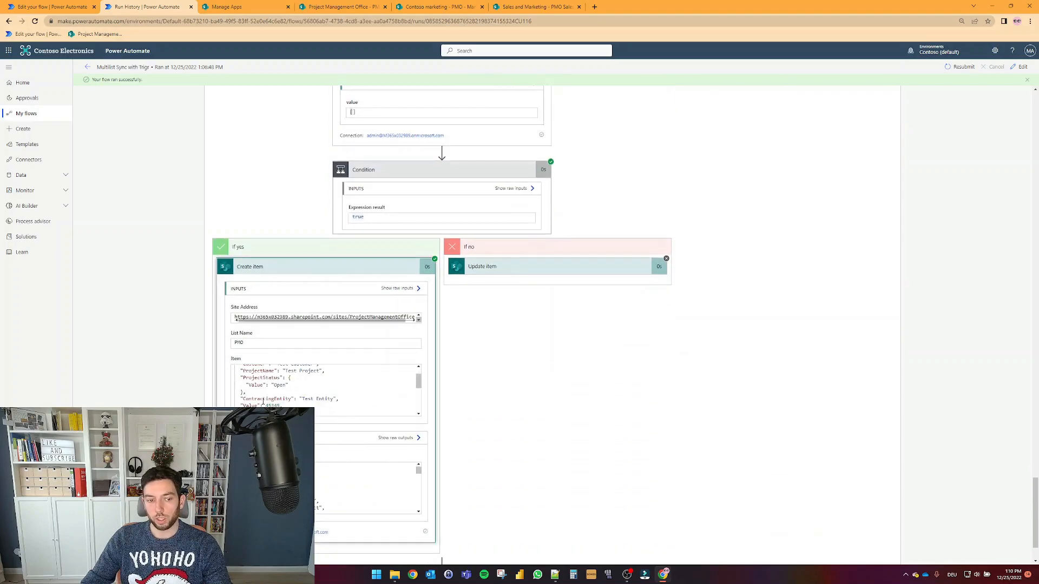
{"action": "scroll", "coordinate": [263, 401], "scroll_direction": "up", "scroll_amount": 1}
{"action": "left_click_drag", "start_coordinate": [281, 320], "coordinate": [338, 318]}
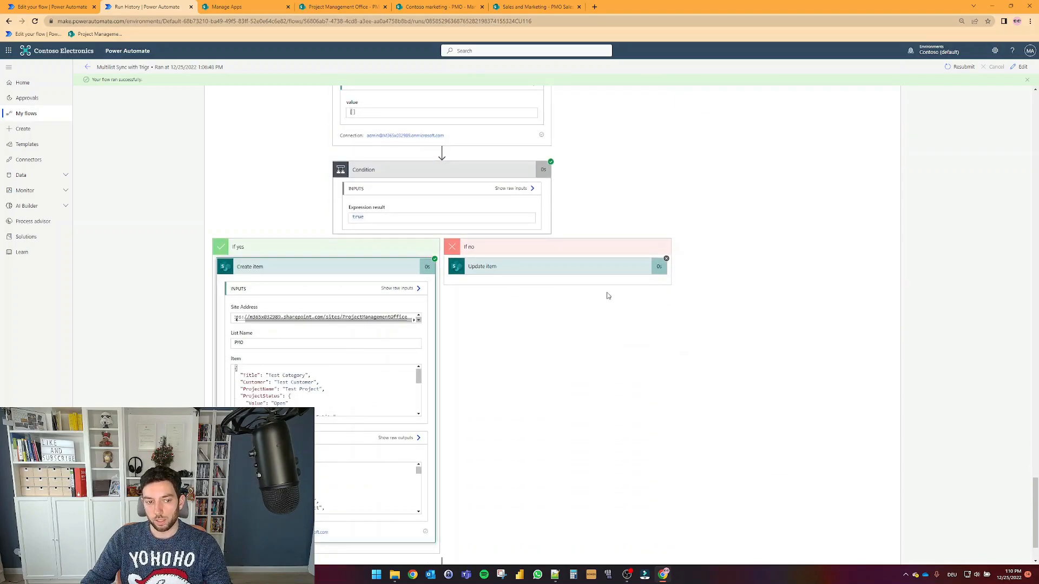
Step: Expand Condition 2 under Get items - 3dList and open Create item 2 in its If yes branch
{"action": "scroll", "coordinate": [599, 296], "scroll_direction": "up", "scroll_amount": 4}
{"action": "left_click", "coordinate": [775, 149]}
{"action": "left_click", "coordinate": [801, 142]}
{"action": "left_click", "coordinate": [783, 172]}
{"action": "left_click", "coordinate": [730, 276]}
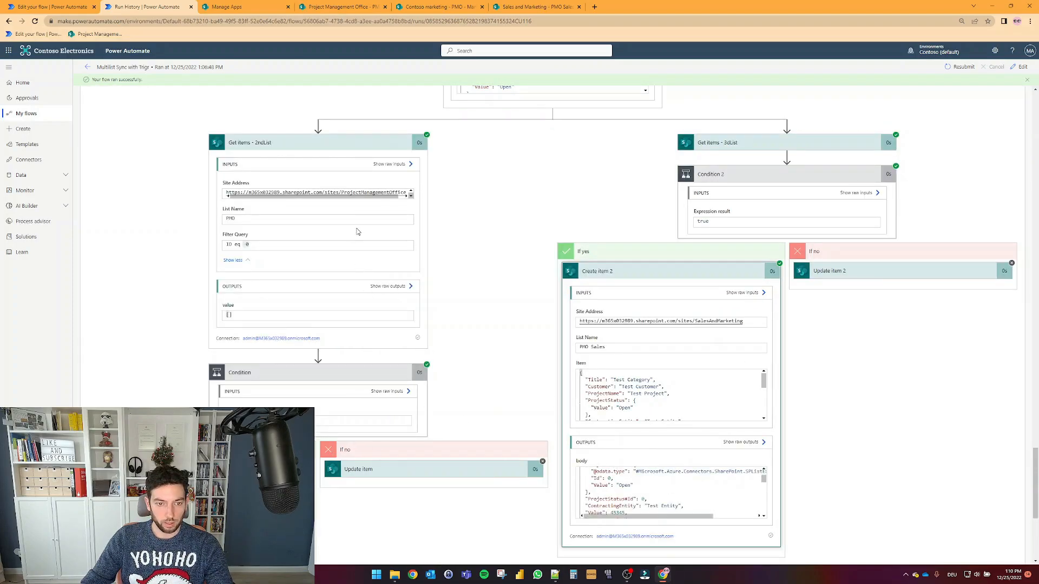
Step: Collapse Get items - 2ndList and compare the list names used by Create item and Create item 2
{"action": "left_click", "coordinate": [356, 150]}
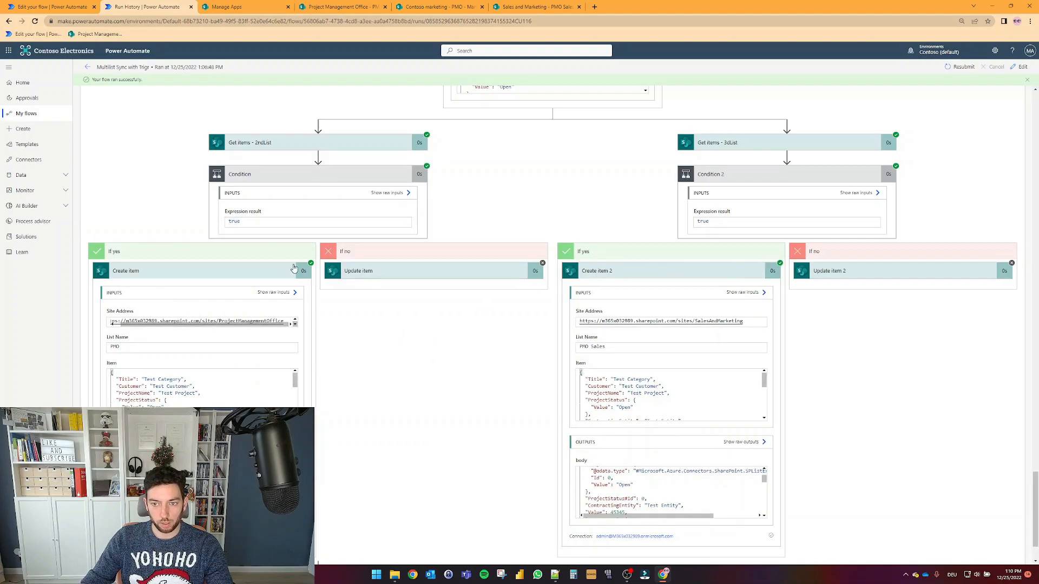
{"action": "left_click_drag", "start_coordinate": [124, 347], "coordinate": [111, 346]}
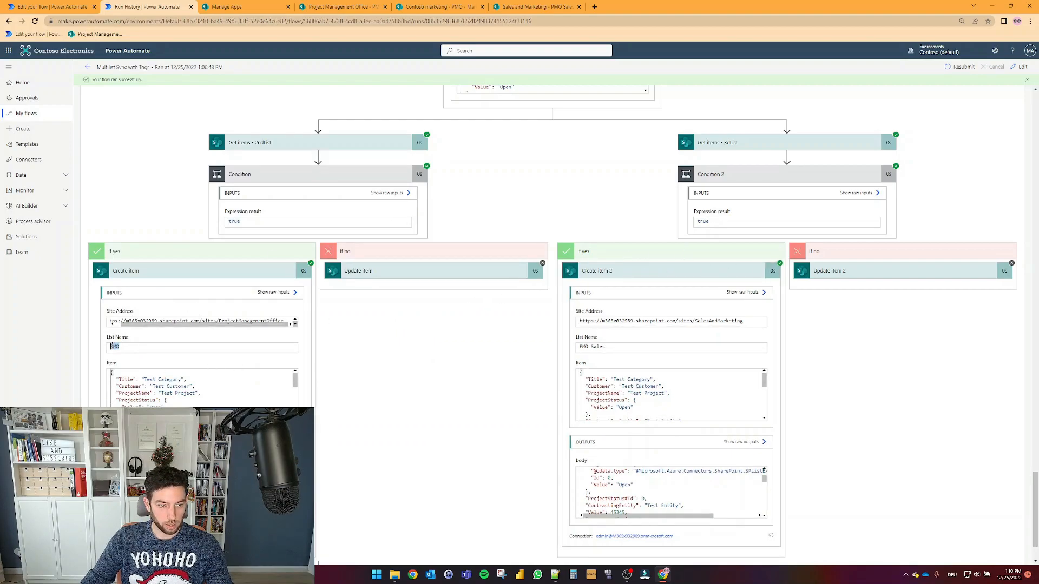
{"action": "left_click_drag", "start_coordinate": [608, 346], "coordinate": [582, 347]}
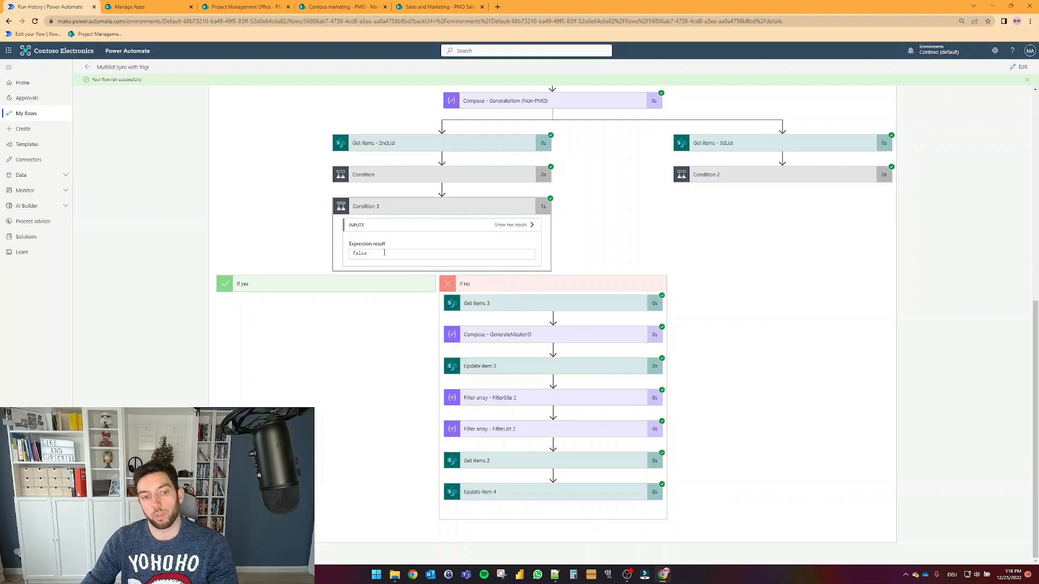
Step: Expand Get items 3 in Condition 3's If no branch and check its full inputs, including Order By and Top Count
{"action": "left_click", "coordinate": [486, 304]}
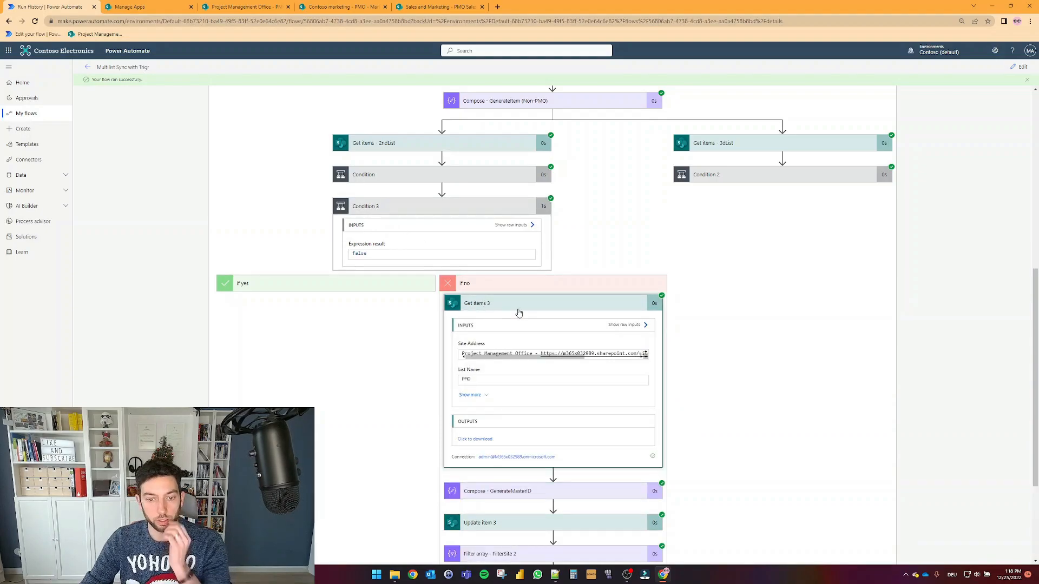
{"action": "left_click", "coordinate": [487, 395]}
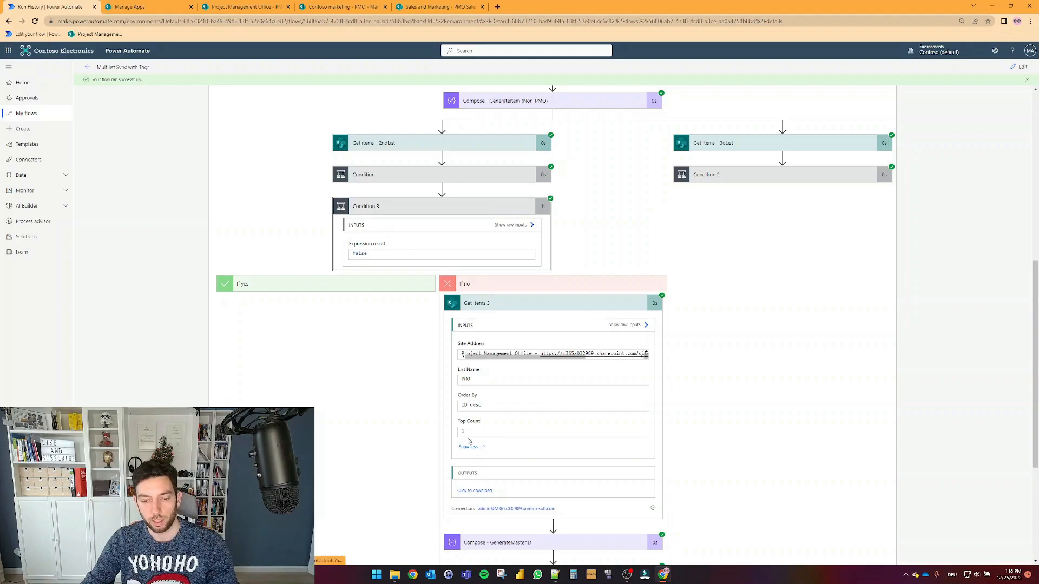
{"action": "left_click_drag", "start_coordinate": [484, 406], "coordinate": [460, 409]}
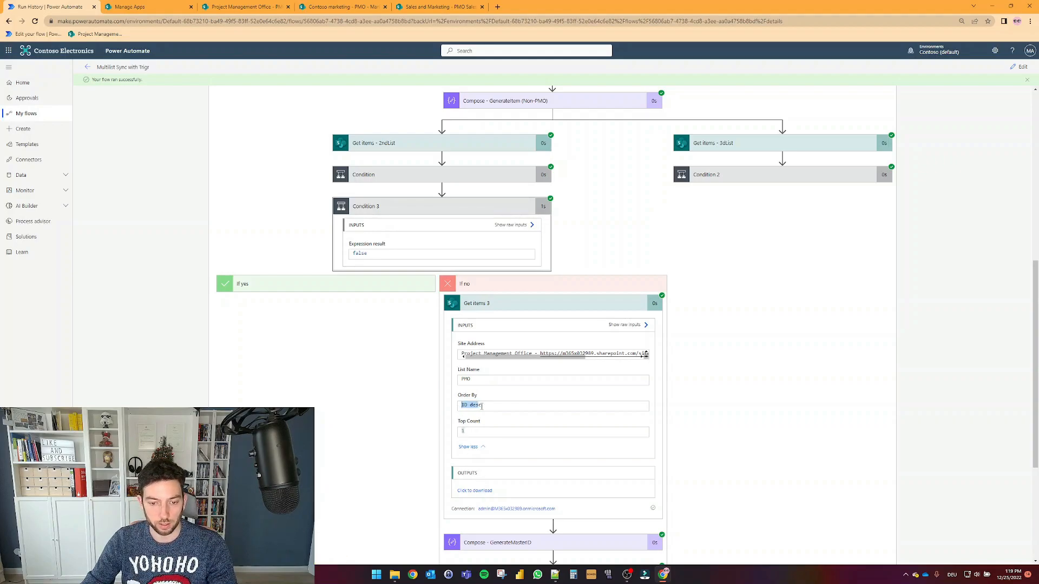
Step: Open the downloadable outputs of Get items 3, compare the returned ID with the last PMO list item, and return to the run history
{"action": "left_click", "coordinate": [485, 490]}
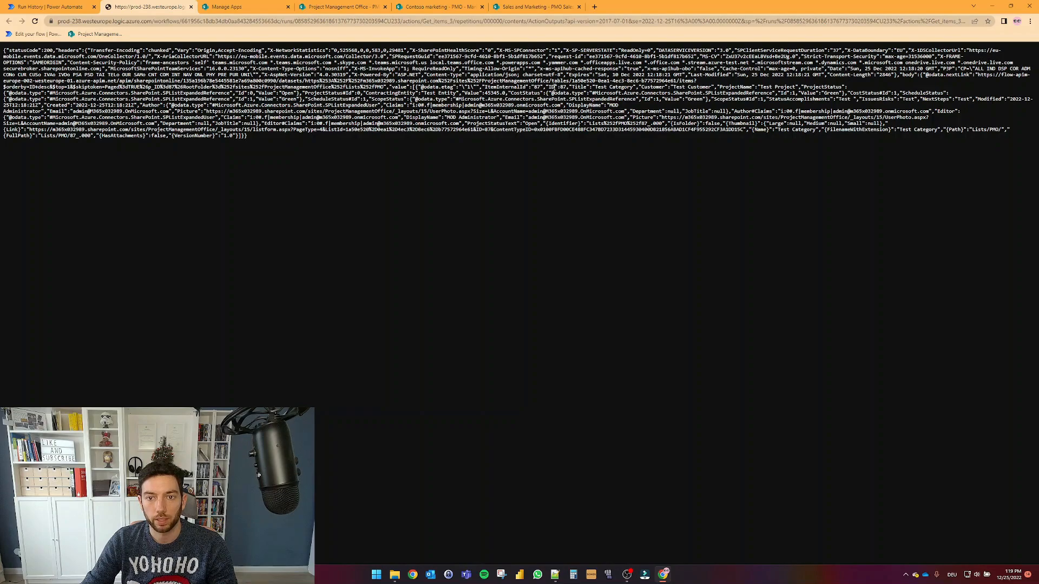
{"action": "left_click_drag", "start_coordinate": [548, 87], "coordinate": [566, 87]}
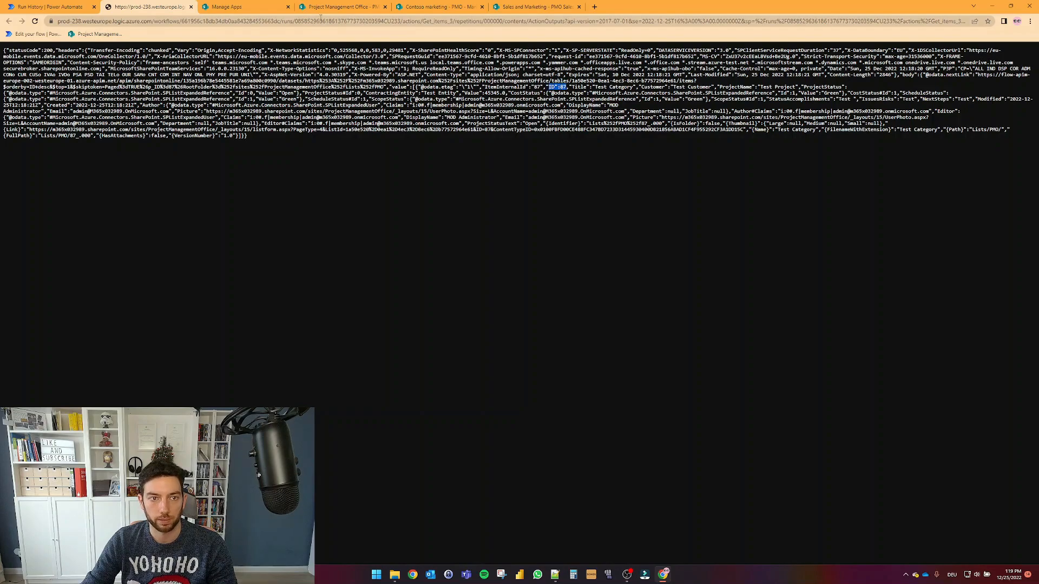
{"action": "left_click", "coordinate": [341, 6]}
{"action": "scroll", "coordinate": [154, 484], "scroll_direction": "down", "scroll_amount": 1}
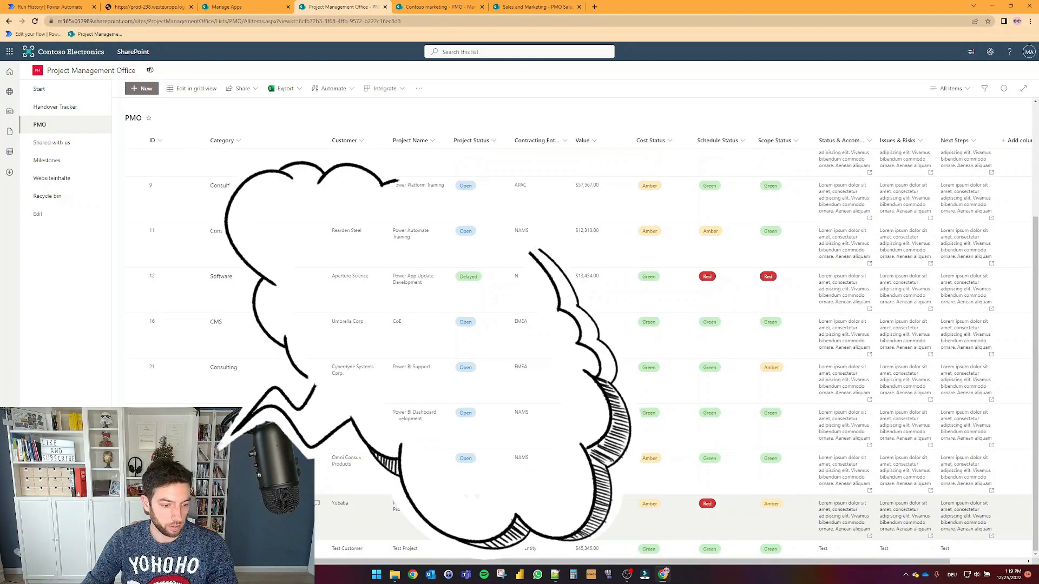
{"action": "left_click", "coordinate": [155, 549]}
{"action": "left_click", "coordinate": [154, 549]}
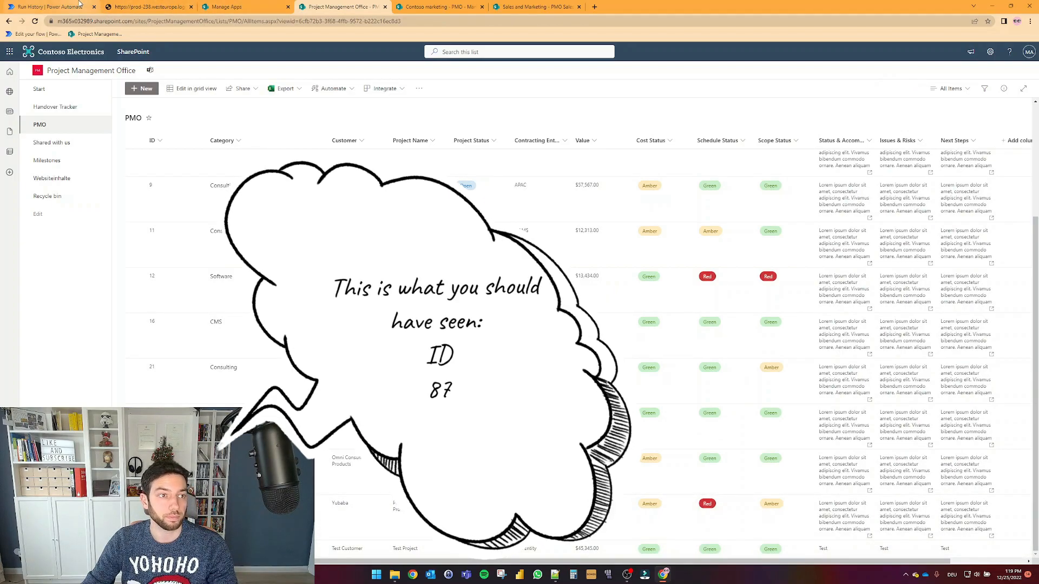
{"action": "left_click", "coordinate": [49, 6]}
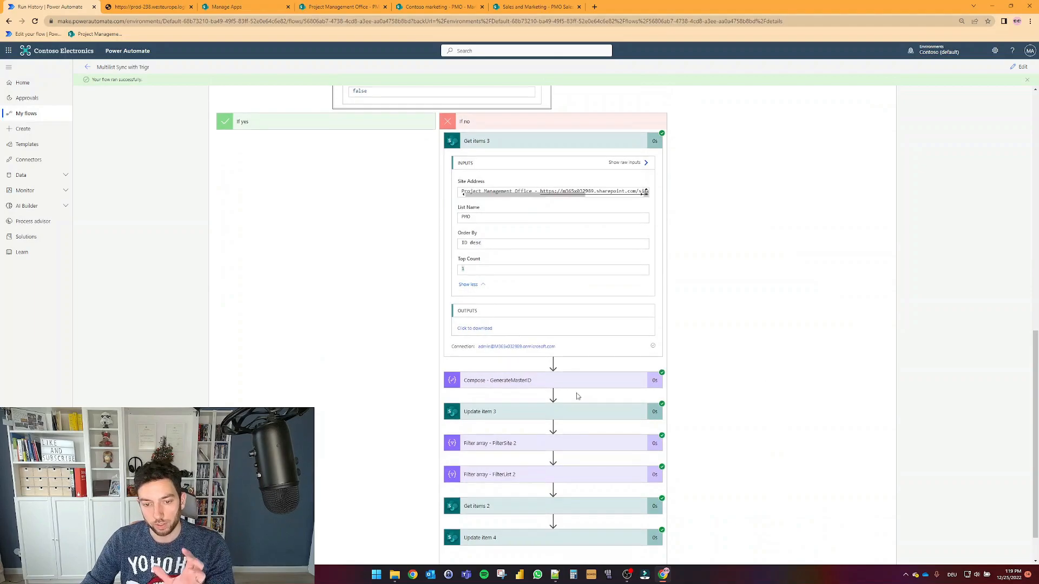
Step: Expand Compose - GenerateMasterID and compare its MasterID value with the Get items 3 settings
{"action": "left_click", "coordinate": [543, 382]}
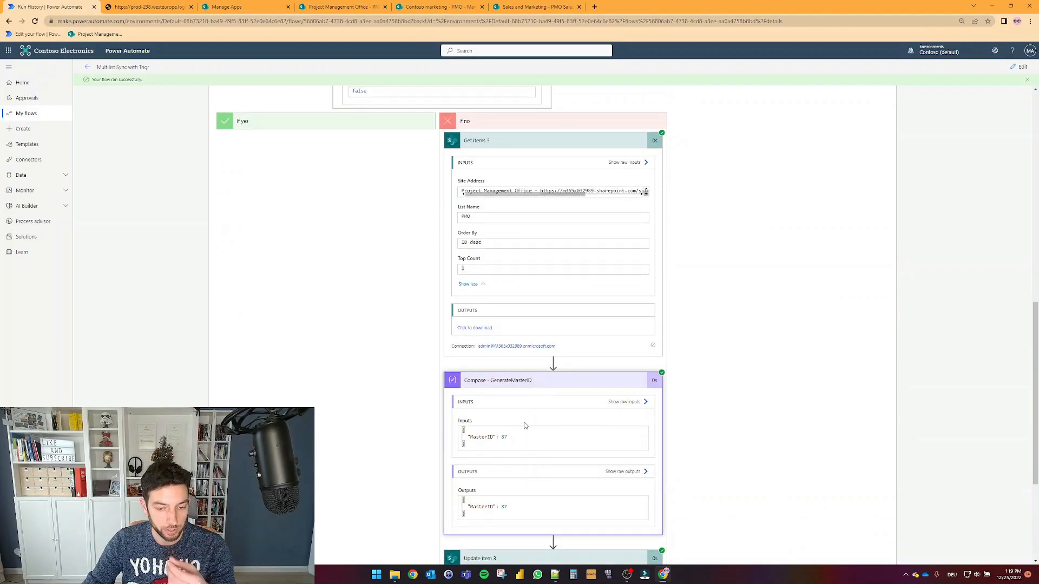
{"action": "left_click_drag", "start_coordinate": [513, 437], "coordinate": [456, 435]}
{"action": "left_click", "coordinate": [499, 443]}
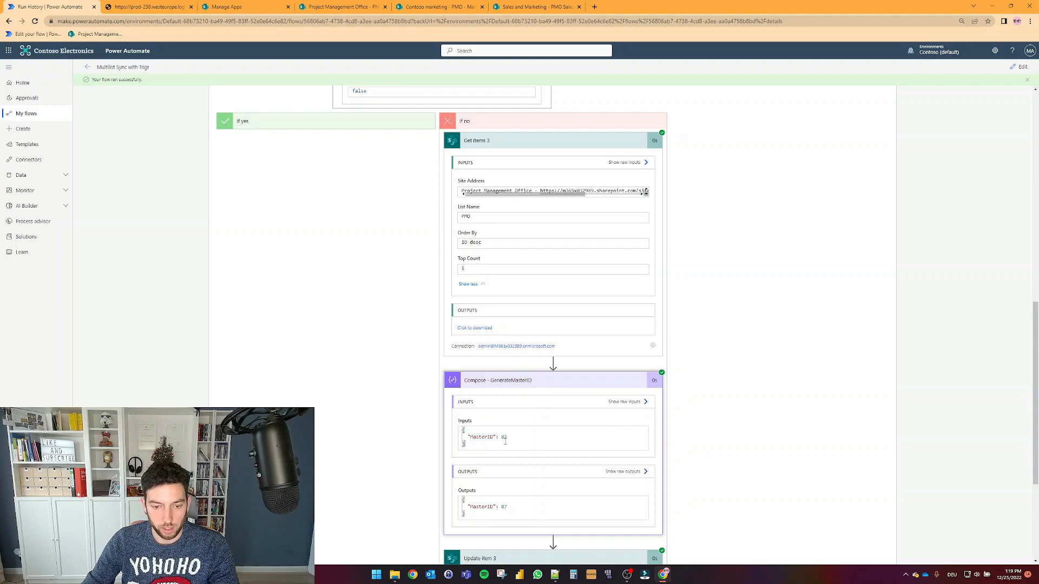
{"action": "double_click", "coordinate": [503, 437]}
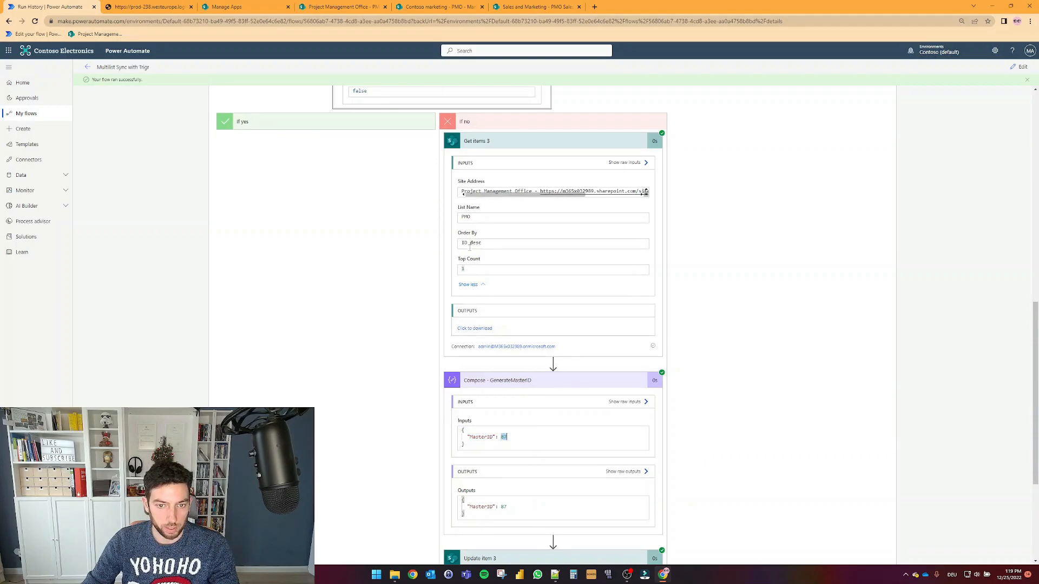
{"action": "scroll", "coordinate": [513, 469], "scroll_direction": "down", "scroll_amount": 2}
{"action": "scroll", "coordinate": [487, 168], "scroll_direction": "up", "scroll_amount": 1}
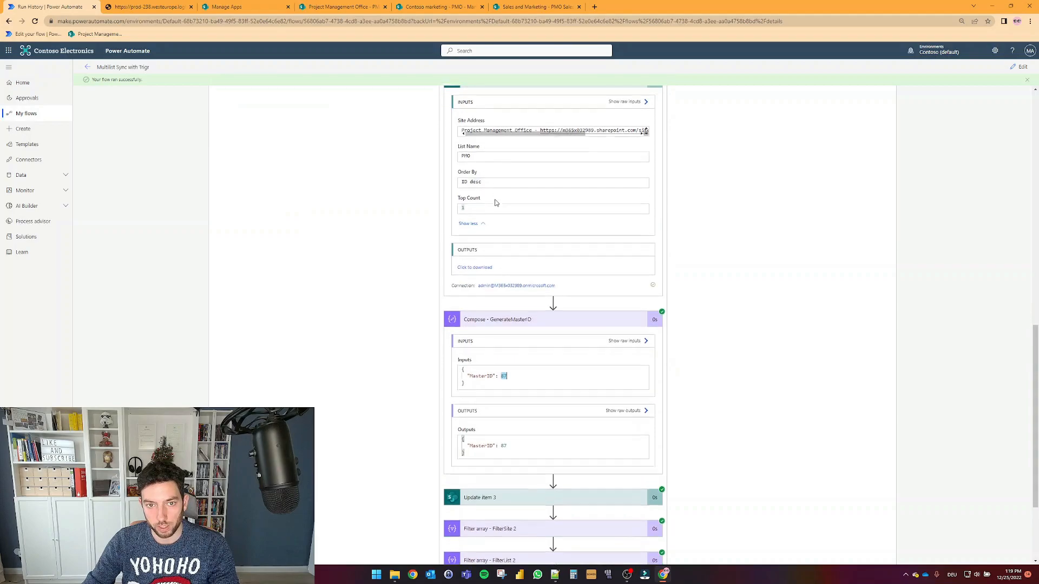
Step: Expand Update item 3 and check its list name, Id, MasterID and output body
{"action": "scroll", "coordinate": [494, 204], "scroll_direction": "down", "scroll_amount": 3}
{"action": "left_click", "coordinate": [501, 370]}
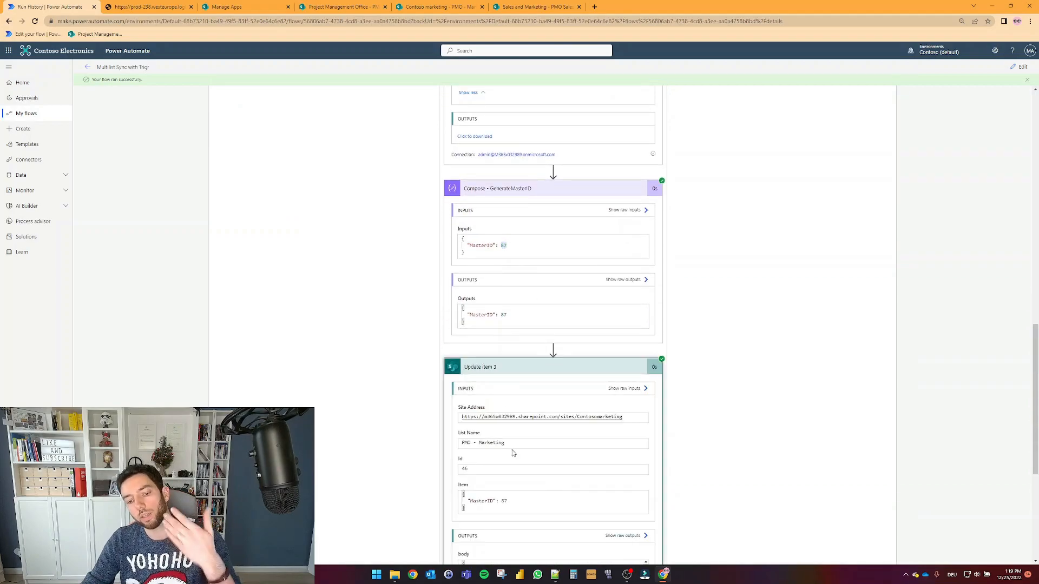
{"action": "scroll", "coordinate": [514, 454], "scroll_direction": "down", "scroll_amount": 2}
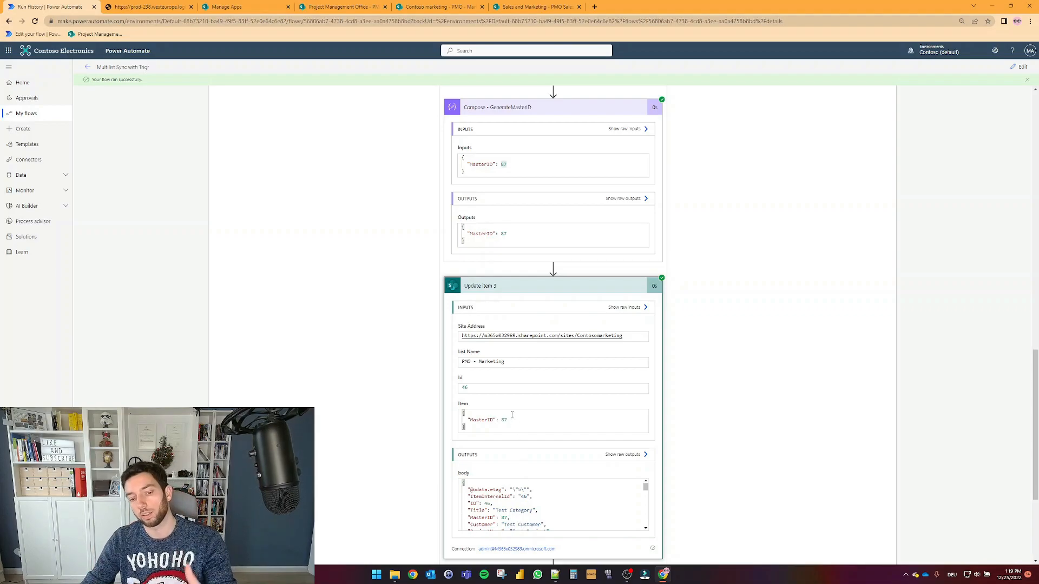
{"action": "left_click_drag", "start_coordinate": [510, 361], "coordinate": [483, 361]}
{"action": "left_click", "coordinate": [523, 429]}
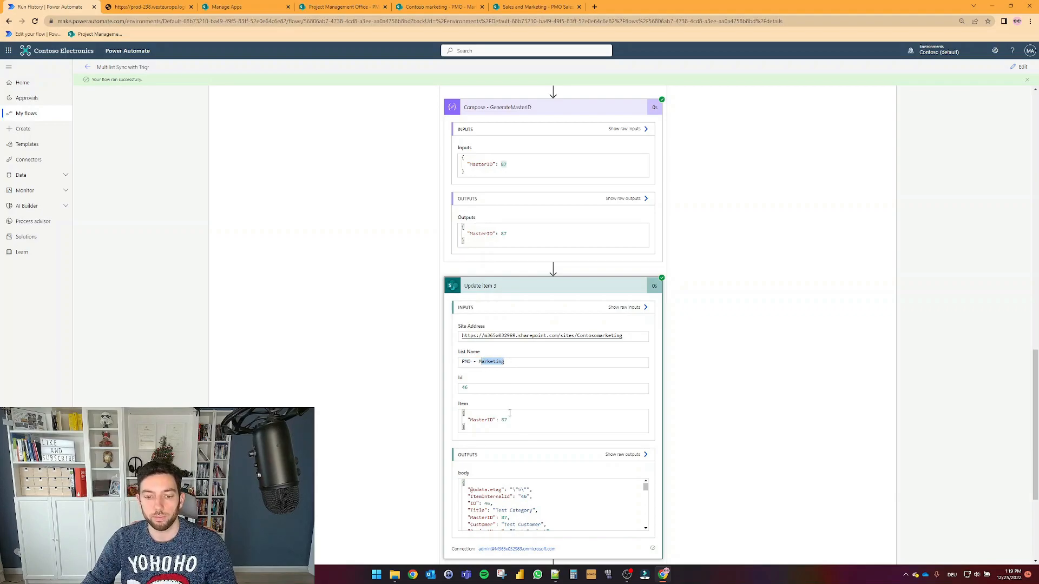
{"action": "scroll", "coordinate": [736, 417], "scroll_direction": "down", "scroll_amount": 3}
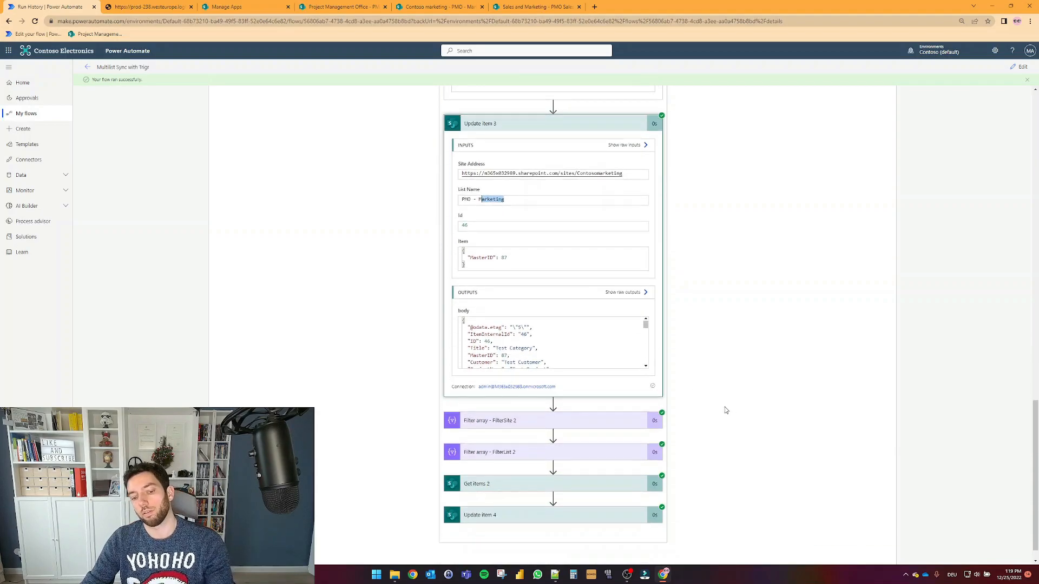
{"action": "left_click", "coordinate": [509, 226]}
{"action": "left_click_drag", "start_coordinate": [511, 258], "coordinate": [482, 264]}
{"action": "scroll", "coordinate": [552, 346], "scroll_direction": "down", "scroll_amount": 5}
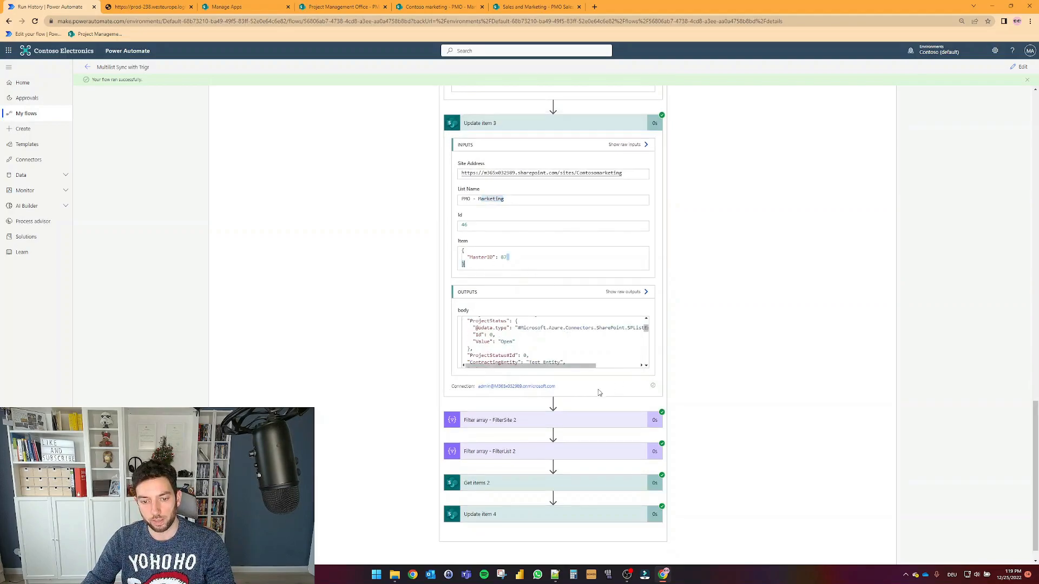
Step: Expand Filter array - FilterSite 2 and compare the input site addresses with the filtered output
{"action": "left_click", "coordinate": [535, 427]}
{"action": "scroll", "coordinate": [481, 362], "scroll_direction": "down", "scroll_amount": 3}
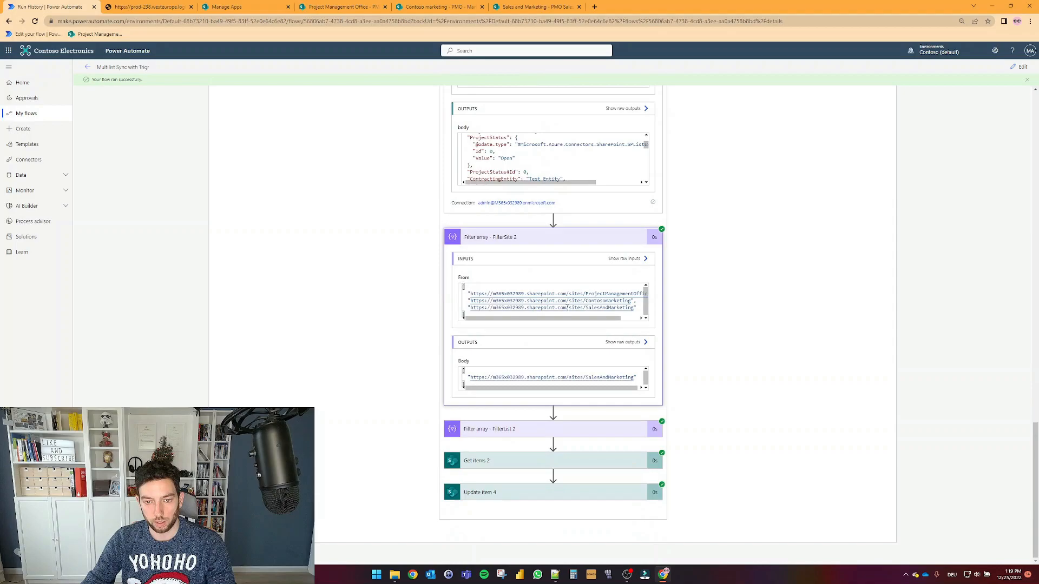
{"action": "left_click_drag", "start_coordinate": [638, 309], "coordinate": [474, 293]}
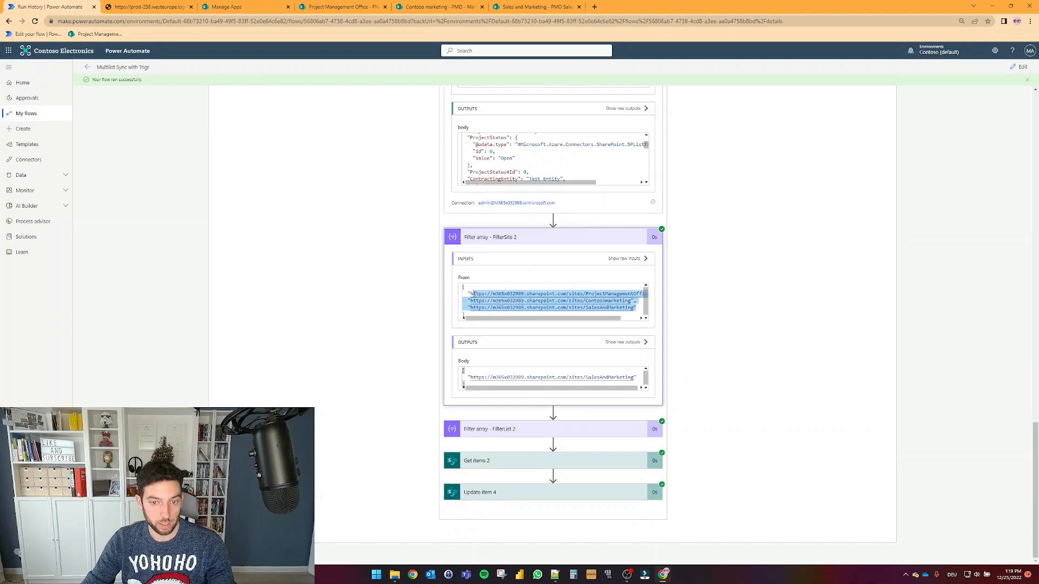
{"action": "left_click_drag", "start_coordinate": [638, 381], "coordinate": [467, 378]}
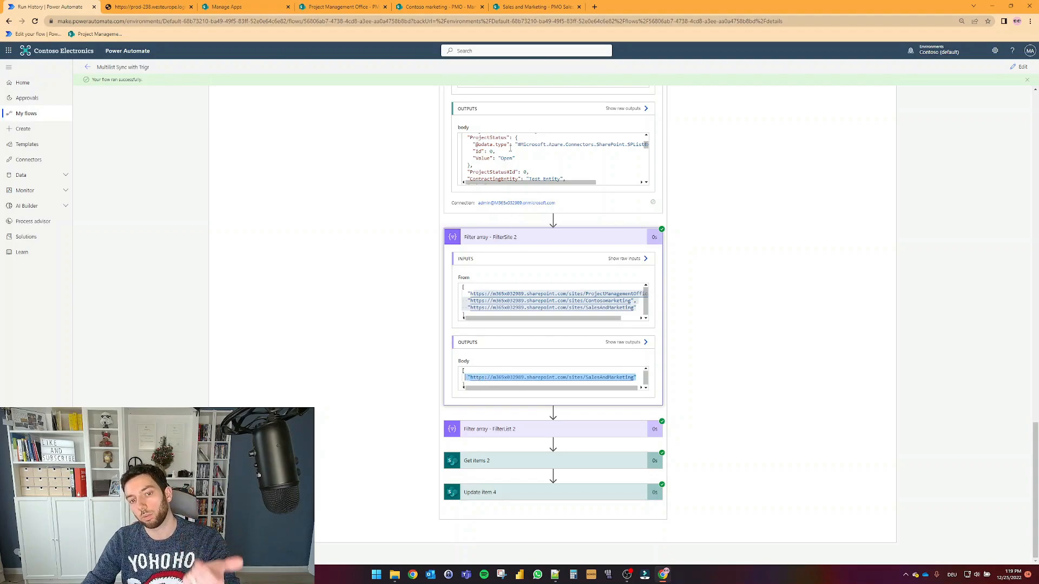
{"action": "left_click_drag", "start_coordinate": [636, 377], "coordinate": [557, 379]}
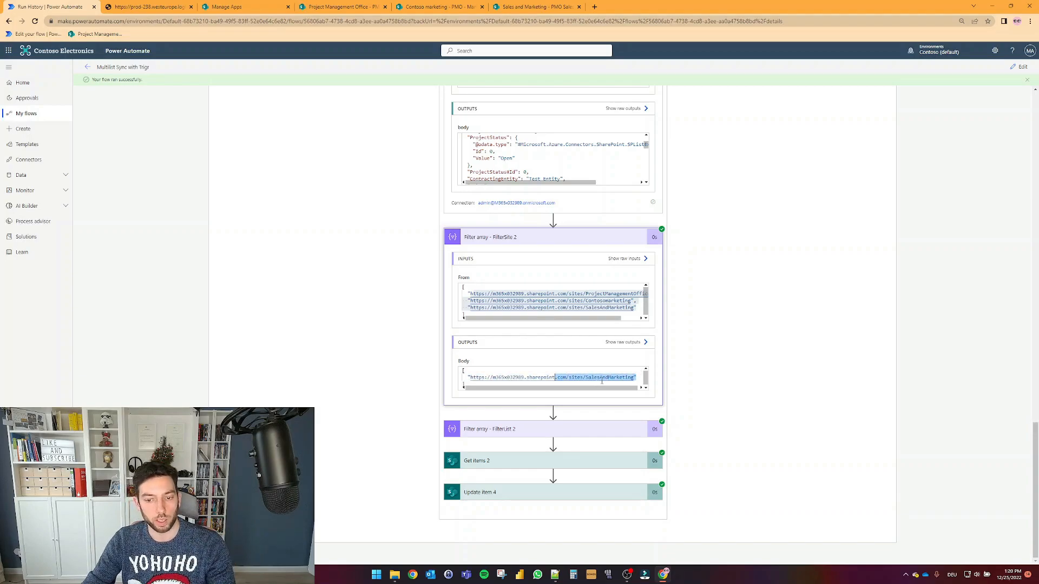
Step: Expand Filter array - FilterList 2 and compare its input list names with the filtered output
{"action": "left_click", "coordinate": [596, 430]}
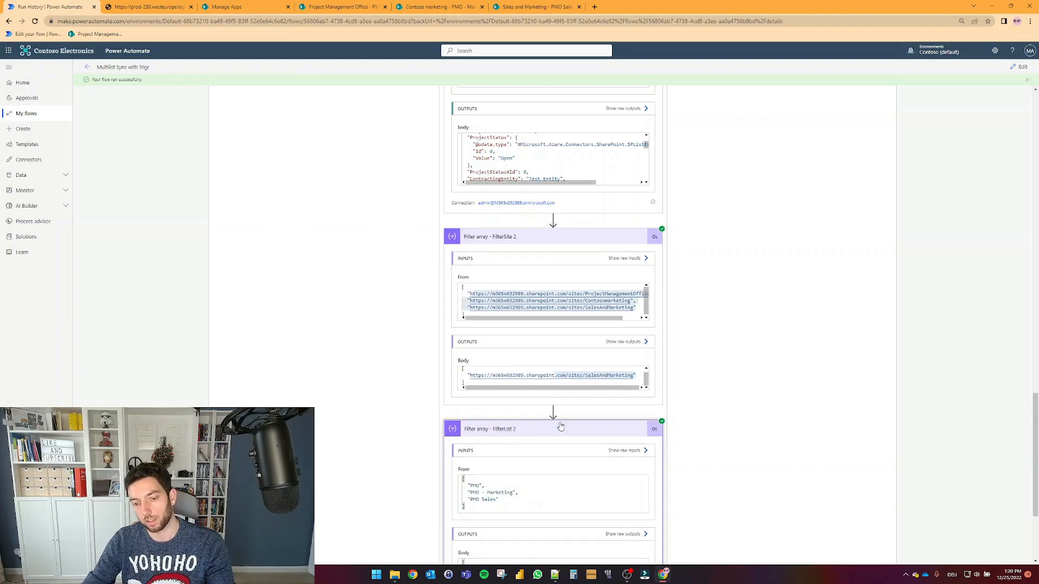
{"action": "scroll", "coordinate": [499, 482], "scroll_direction": "down", "scroll_amount": 2}
{"action": "triple_click", "coordinate": [479, 447]}
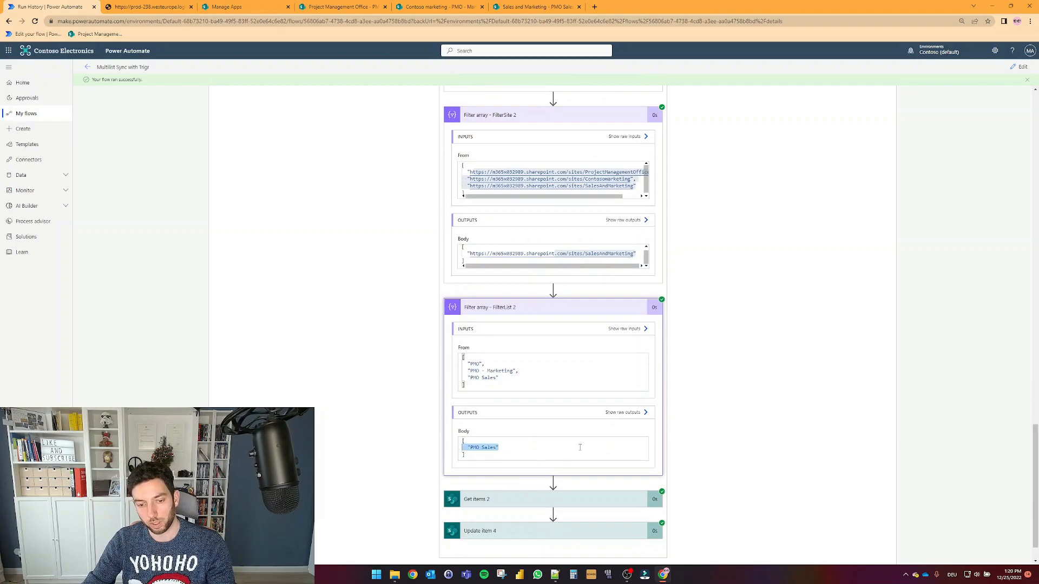
Step: Expand Get items 2 and check its site address, list name and output value
{"action": "left_click", "coordinate": [503, 499]}
{"action": "scroll", "coordinate": [360, 431], "scroll_direction": "down", "scroll_amount": 2}
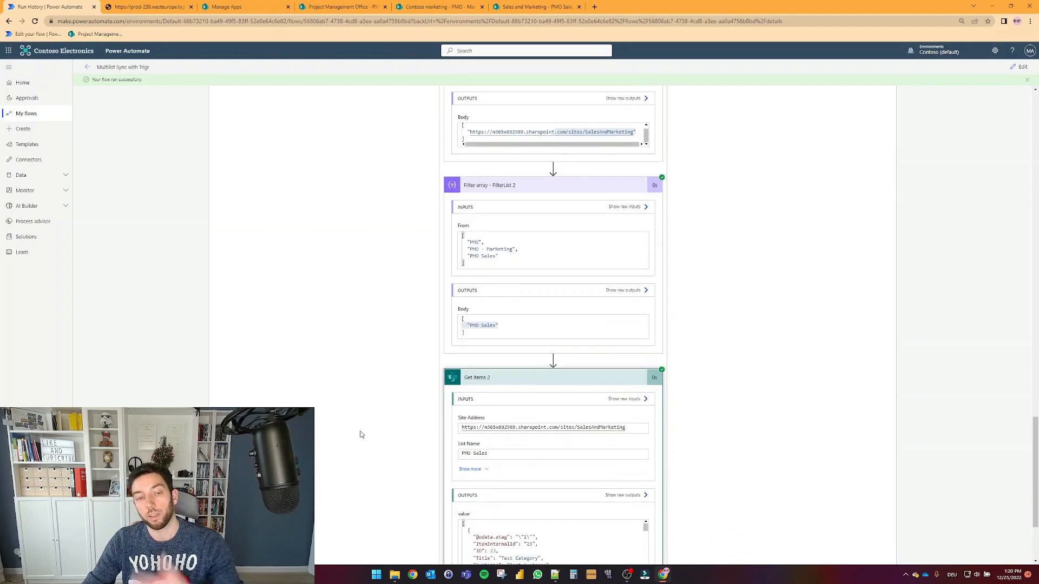
{"action": "scroll", "coordinate": [422, 383], "scroll_direction": "down", "scroll_amount": 1}
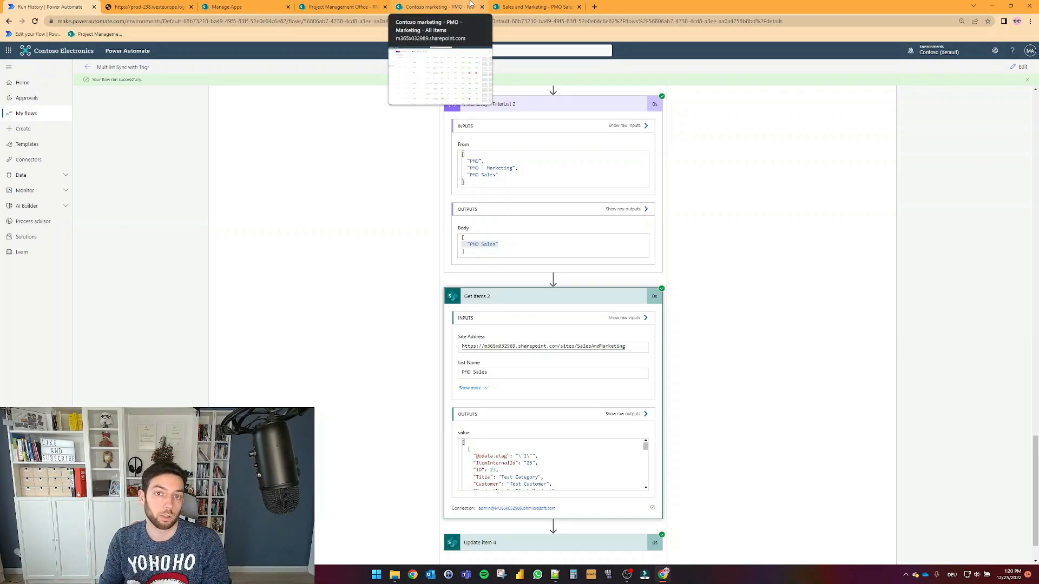
{"action": "scroll", "coordinate": [422, 415], "scroll_direction": "down", "scroll_amount": 1}
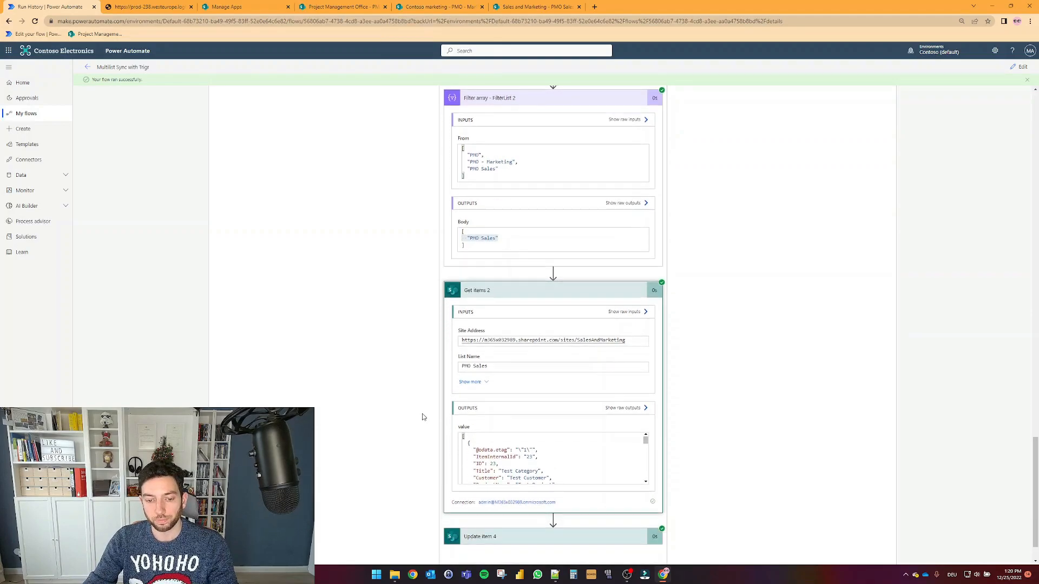
Step: Check the item ID in the output of Get items 2 and reveal its remaining input parameters, including sort order and top count
{"action": "left_click_drag", "start_coordinate": [516, 419], "coordinate": [462, 420]}
{"action": "left_click", "coordinate": [507, 421]}
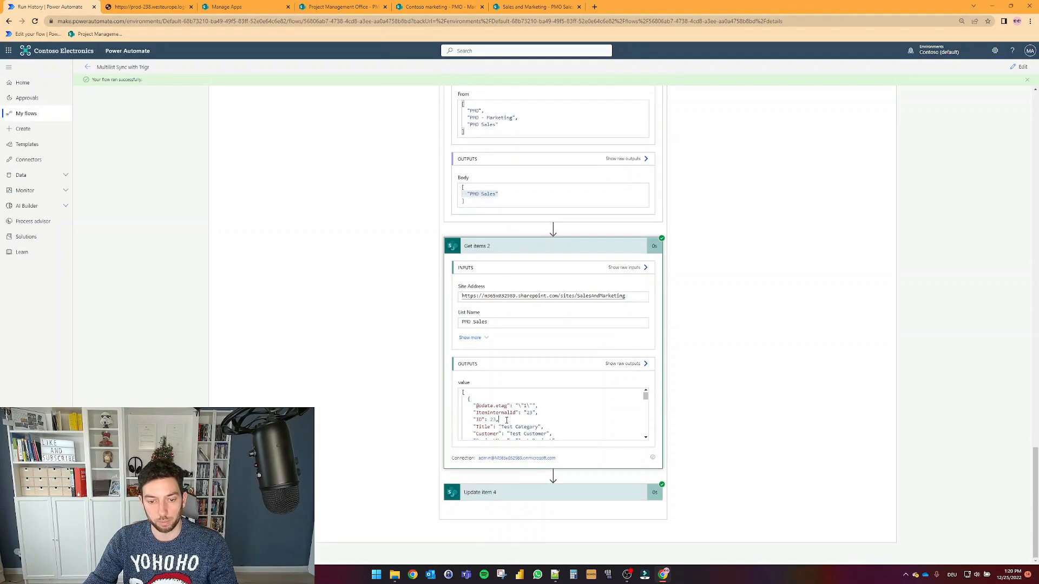
{"action": "left_click", "coordinate": [486, 338]}
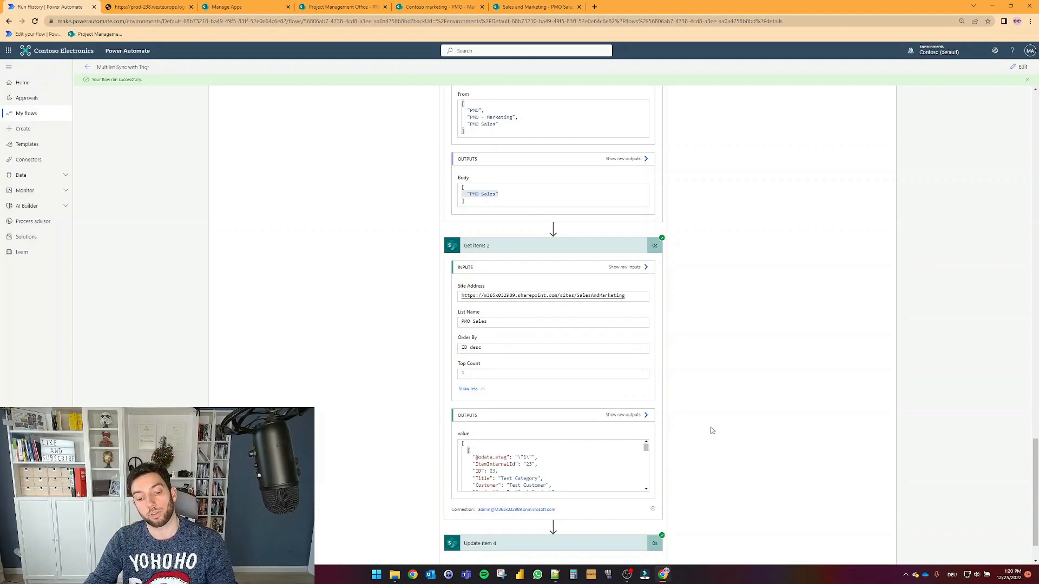
Step: Expand Update item 4 and check its site address, list name, Id, MasterID and output body
{"action": "scroll", "coordinate": [701, 430], "scroll_direction": "down", "scroll_amount": 1}
{"action": "left_click", "coordinate": [596, 495]}
{"action": "scroll", "coordinate": [684, 420], "scroll_direction": "down", "scroll_amount": 3}
{"action": "triple_click", "coordinate": [496, 463]}
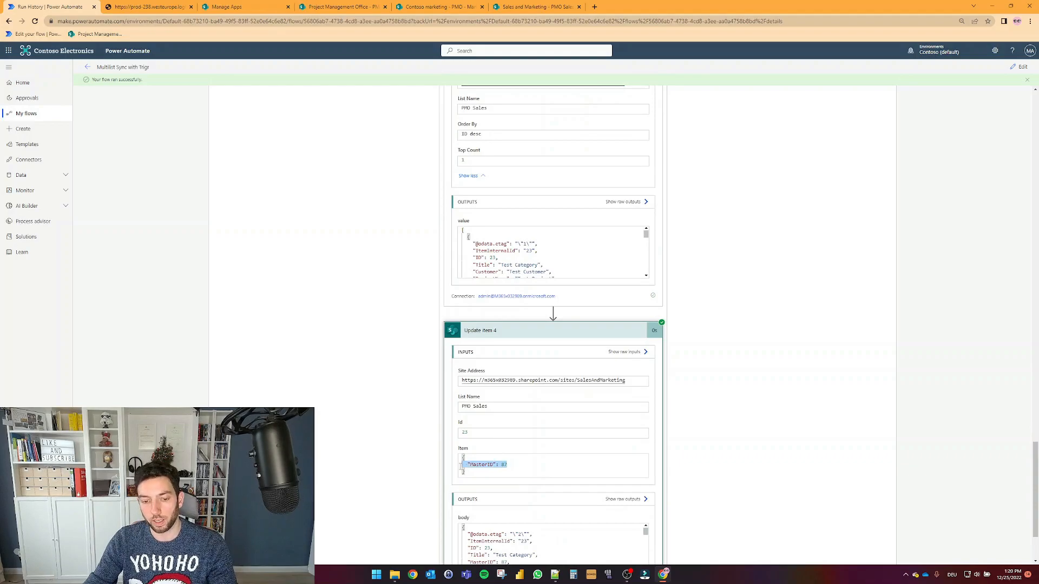
{"action": "scroll", "coordinate": [742, 421], "scroll_direction": "down", "scroll_amount": 2}
Step: Reload the PMO - Marketing list in SharePoint and look at the Test Customer item at its end
{"action": "left_click", "coordinate": [436, 6]}
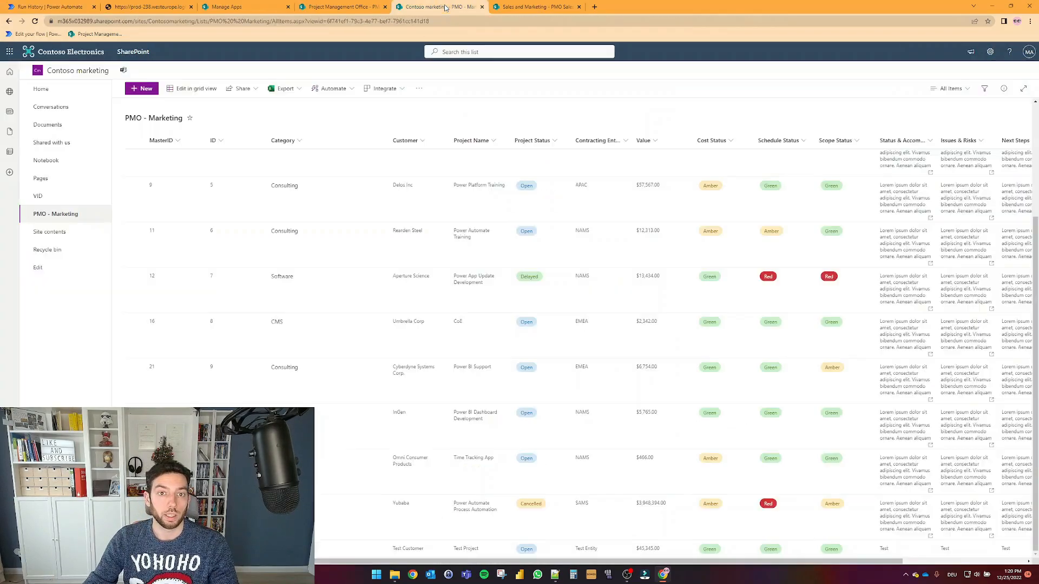
{"action": "key", "text": "F5"}
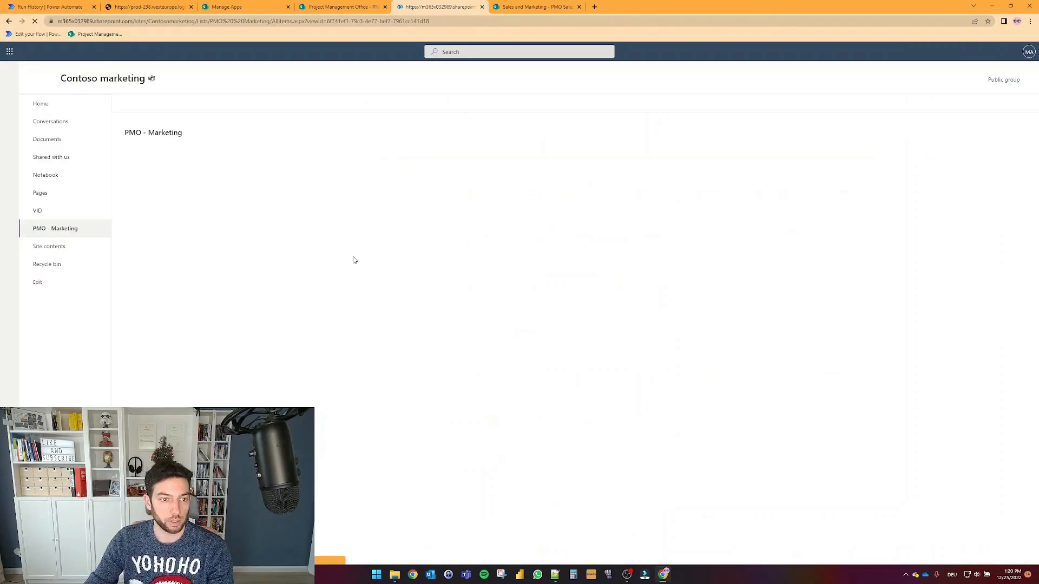
{"action": "scroll", "coordinate": [351, 257], "scroll_direction": "down", "scroll_amount": 4}
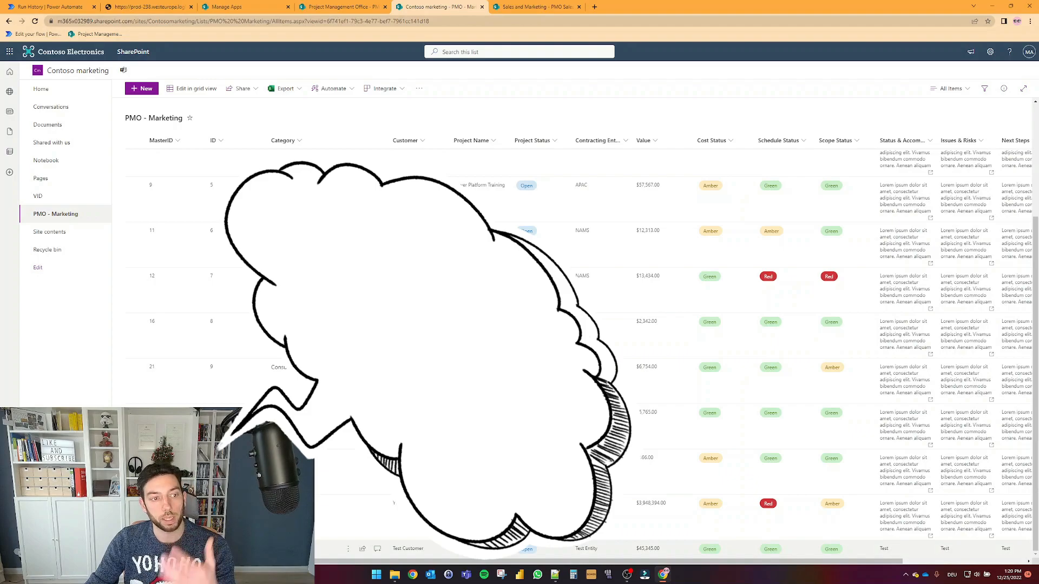
Step: Reload the PMO list on the Project Management Office site and look for the Test Customer item
{"action": "left_click", "coordinate": [333, 4]}
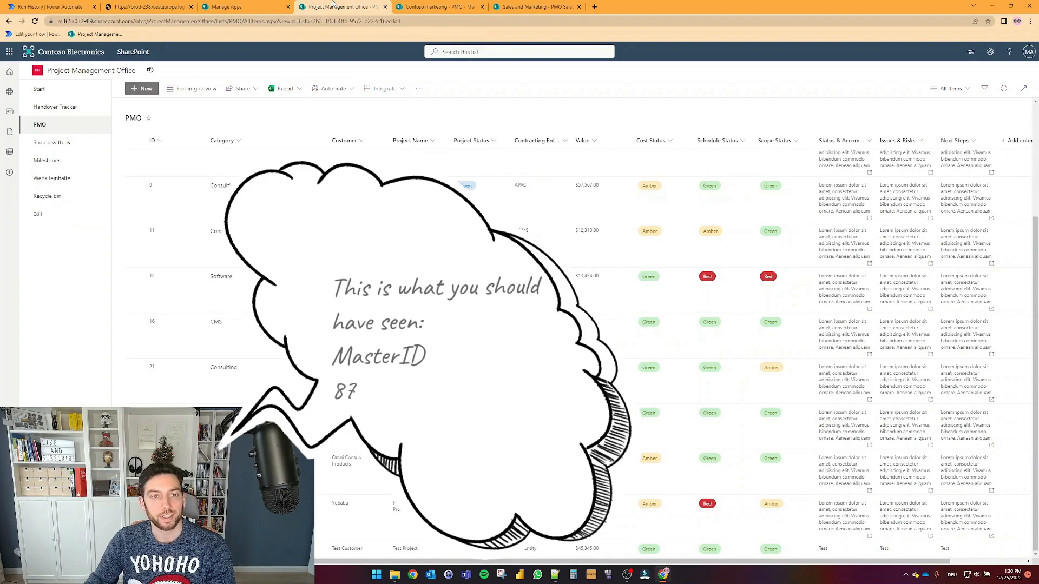
{"action": "key", "text": "F5"}
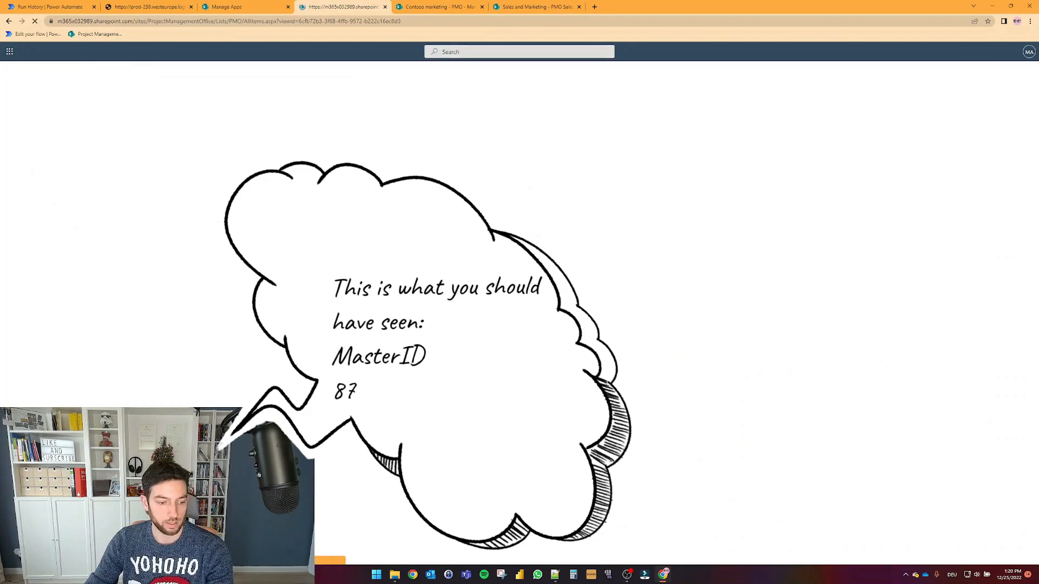
{"action": "scroll", "coordinate": [487, 458], "scroll_direction": "down", "scroll_amount": 3}
{"action": "scroll", "coordinate": [487, 487], "scroll_direction": "down", "scroll_amount": 1}
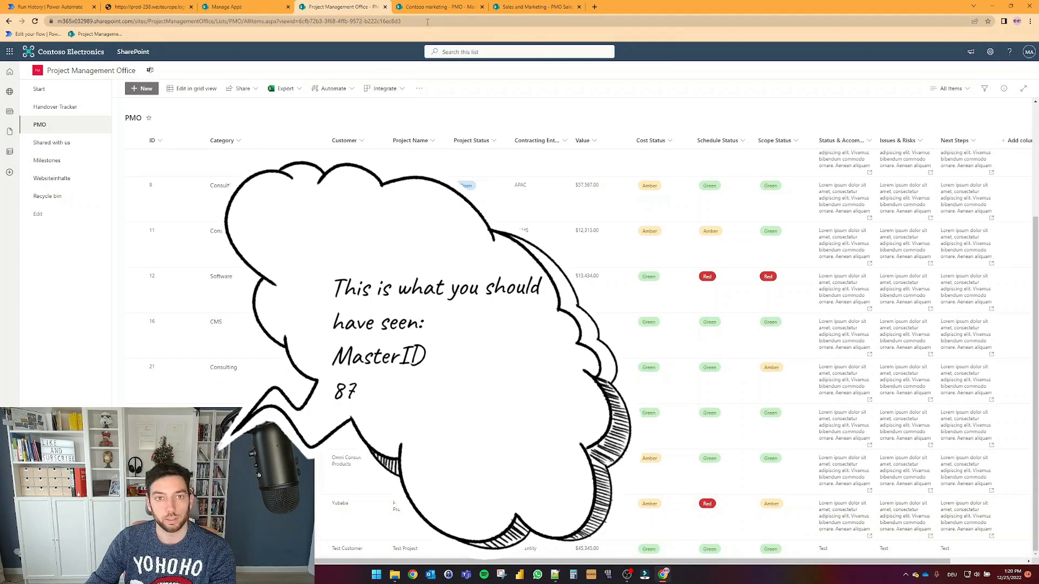
Step: Check PMO - Marketing again, and look for the same Test Customer item in the PMO Sales list
{"action": "left_click", "coordinate": [433, 6]}
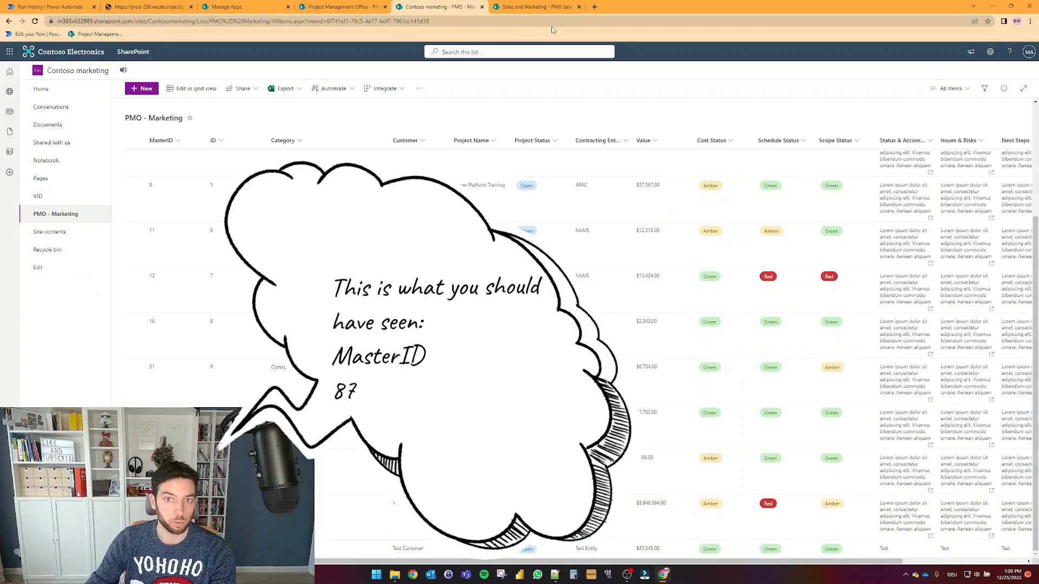
{"action": "left_click", "coordinate": [536, 7]}
{"action": "scroll", "coordinate": [293, 379], "scroll_direction": "down", "scroll_amount": 2}
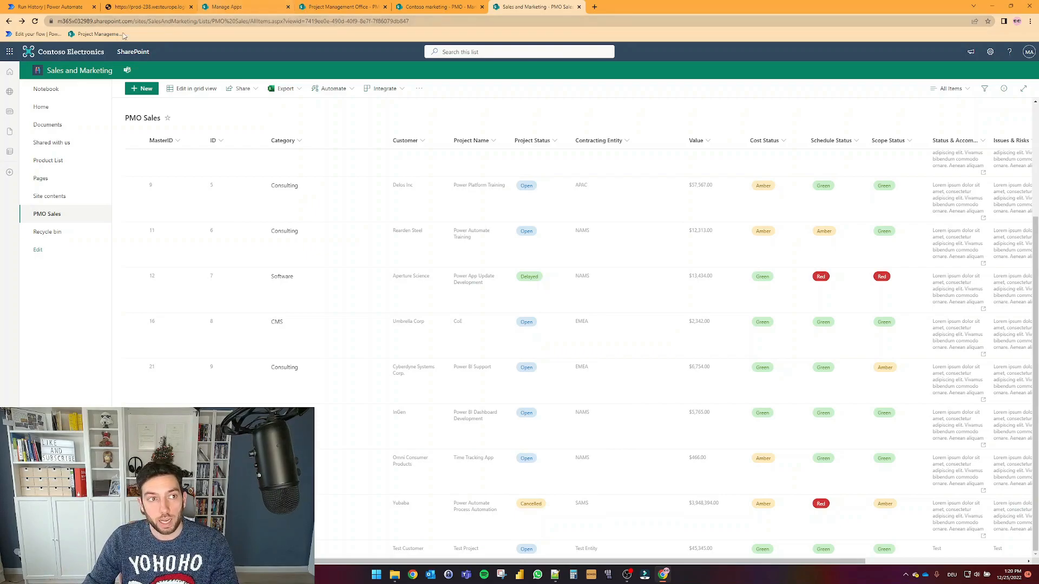
Step: Return to the Multilist Sync with Trigr run in Power Automate and open the flow for editing
{"action": "left_click", "coordinate": [52, 6]}
{"action": "scroll", "coordinate": [356, 152], "scroll_direction": "up", "scroll_amount": 20}
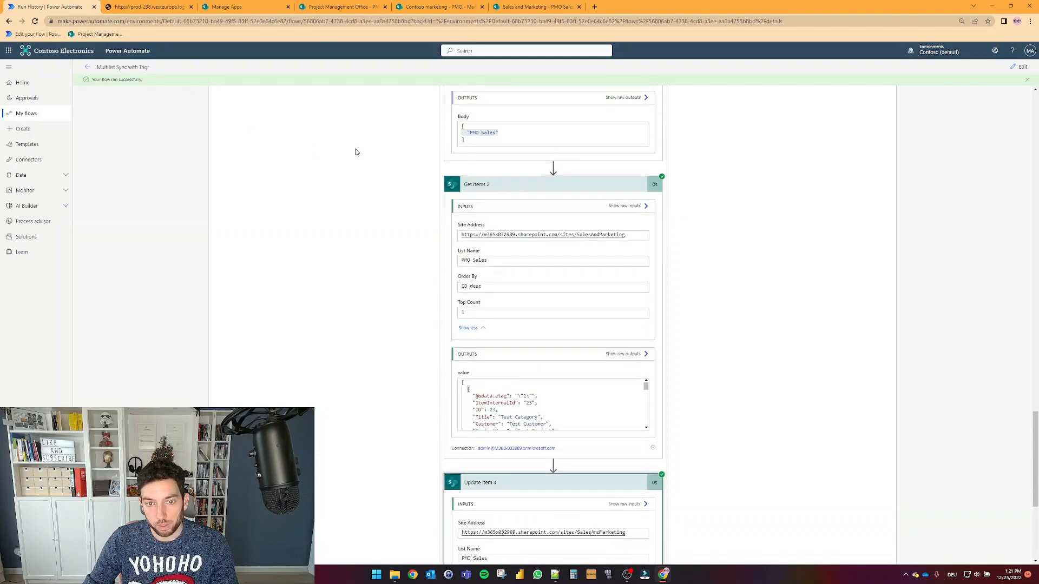
{"action": "scroll", "coordinate": [355, 152], "scroll_direction": "up", "scroll_amount": 20}
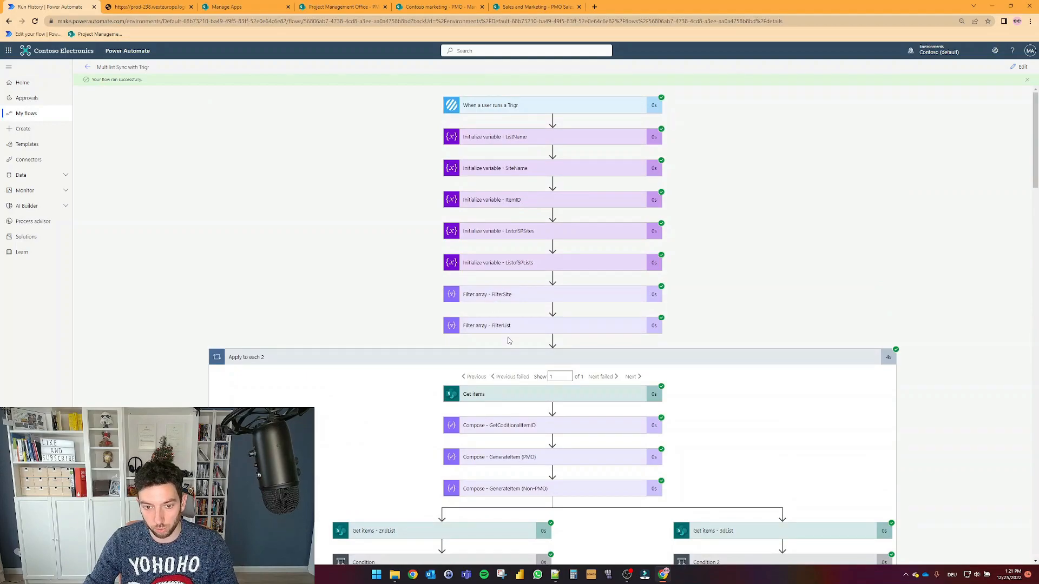
{"action": "left_click", "coordinate": [542, 458]}
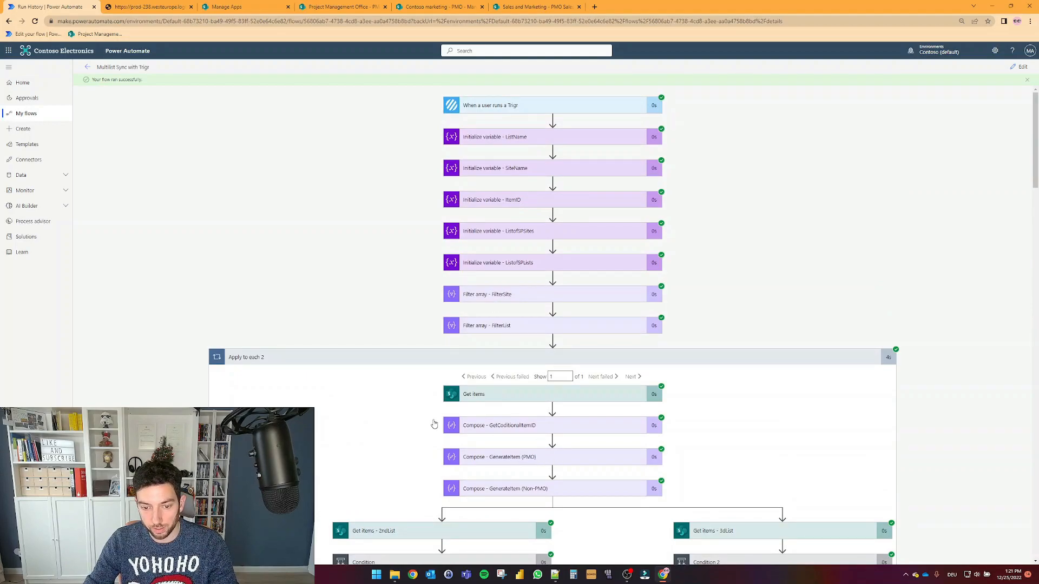
{"action": "left_click", "coordinate": [1020, 68]}
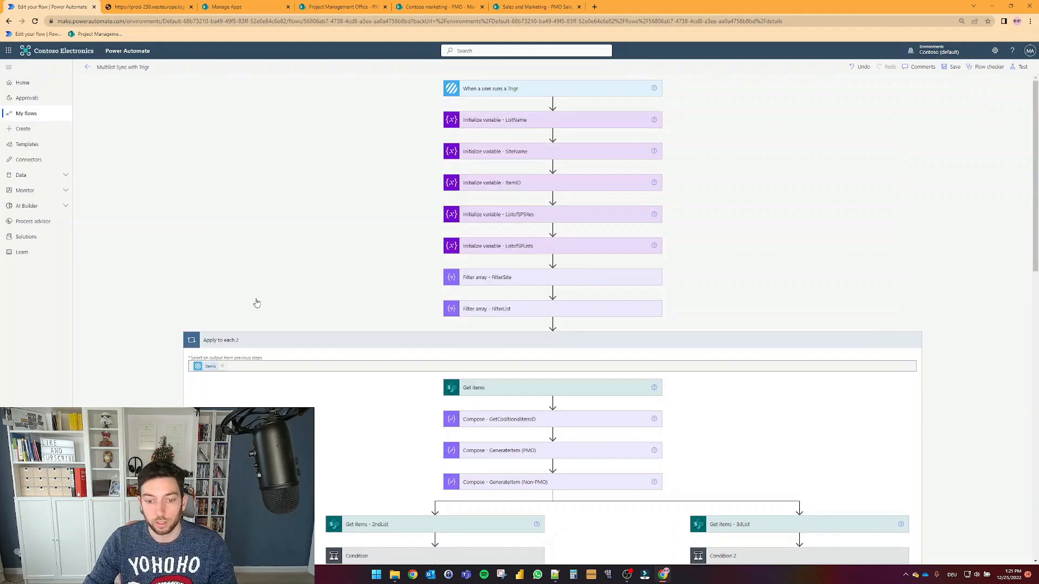
Step: Review the flow's structure from the trigger and variables through the Compose actions to the parallel branches and Condition 3
{"action": "scroll", "coordinate": [304, 343], "scroll_direction": "down", "scroll_amount": 1}
{"action": "scroll", "coordinate": [330, 349], "scroll_direction": "down", "scroll_amount": 4}
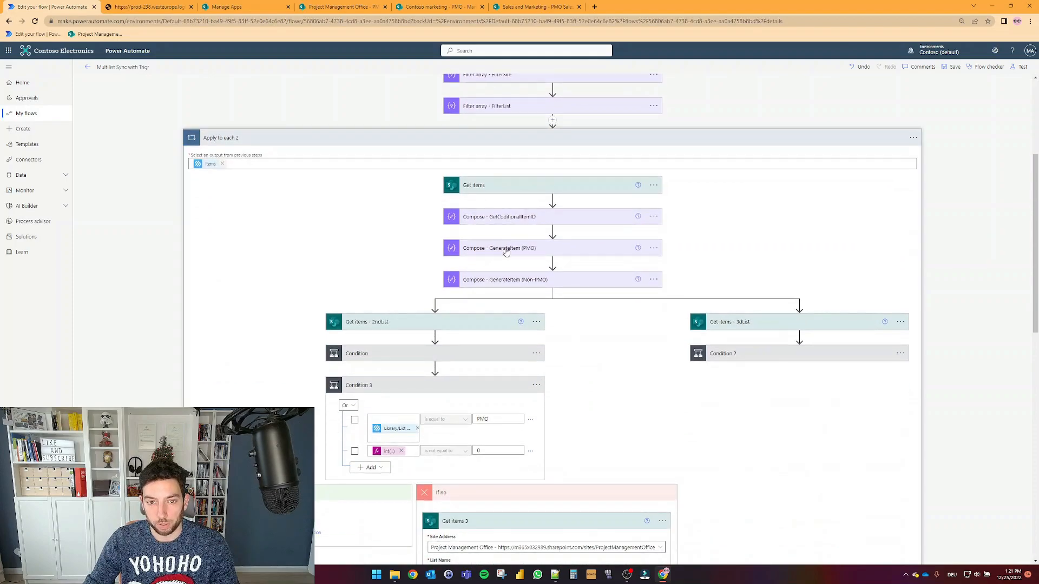
{"action": "left_click", "coordinate": [537, 277]}
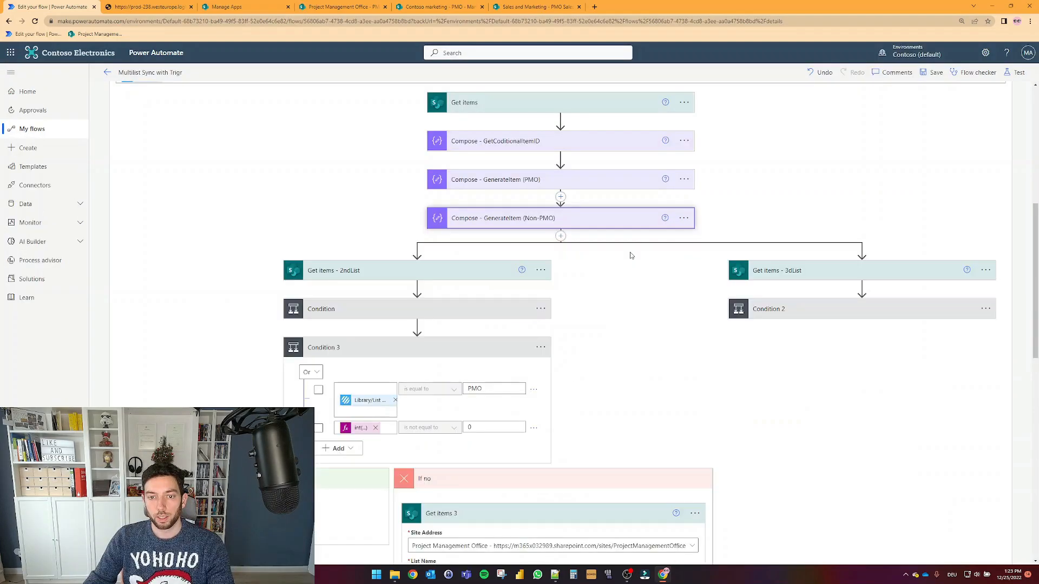
{"action": "scroll", "coordinate": [631, 256], "scroll_direction": "up", "scroll_amount": 5}
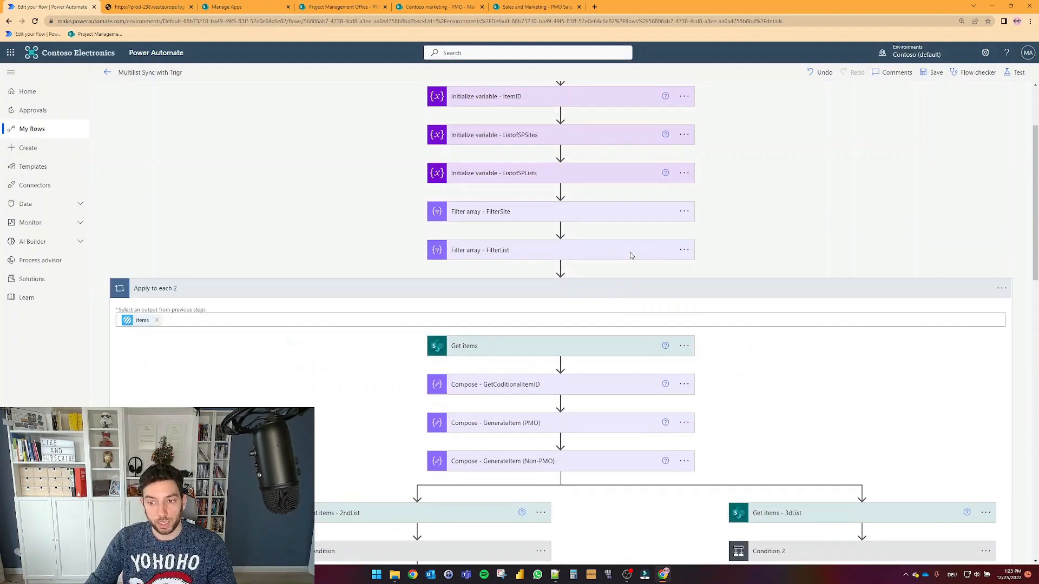
{"action": "scroll", "coordinate": [630, 256], "scroll_direction": "up", "scroll_amount": 2}
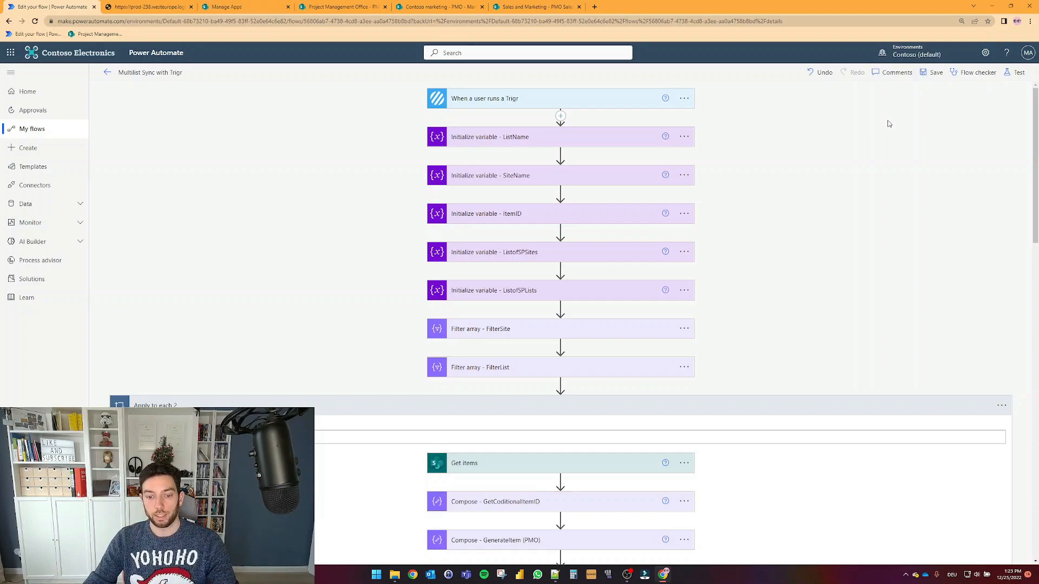
{"action": "scroll", "coordinate": [888, 124], "scroll_direction": "down", "scroll_amount": 1}
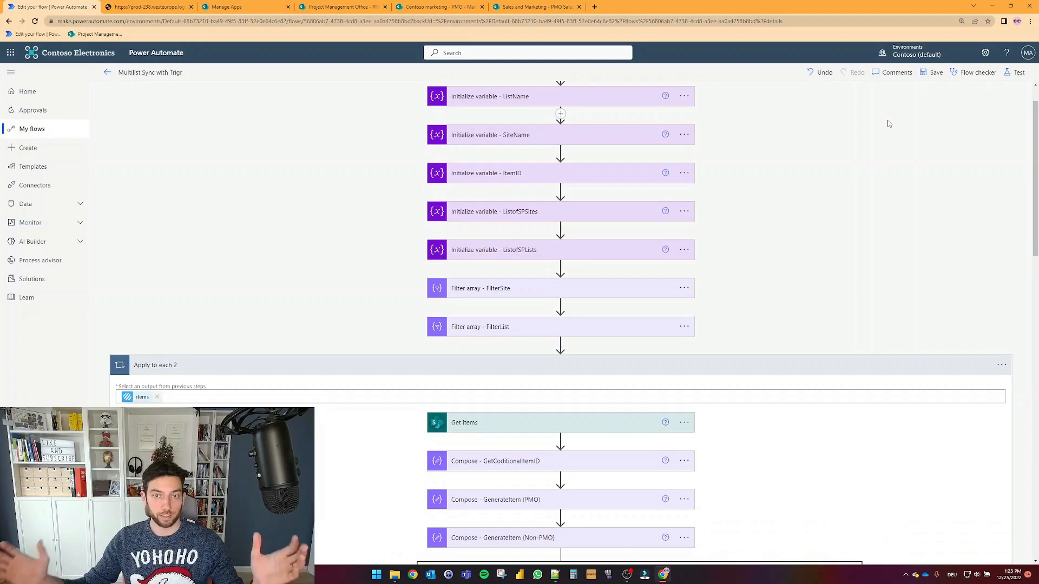